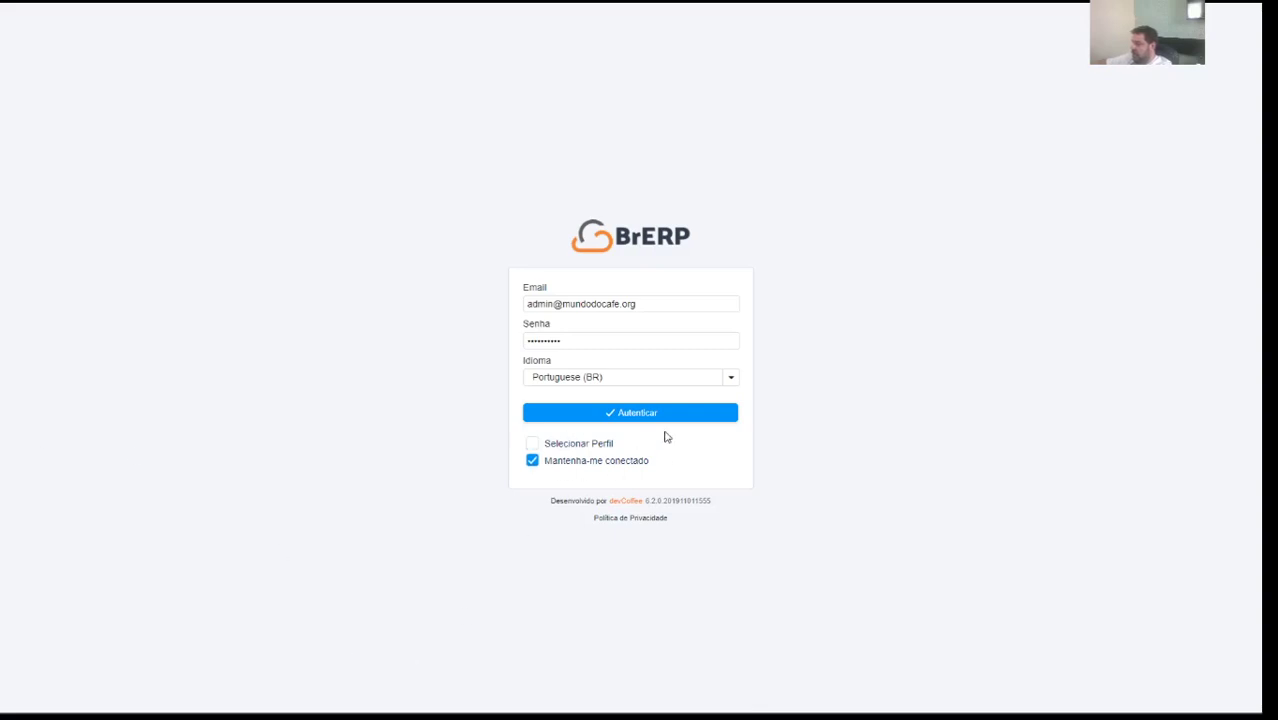
- Sign in to BrERP and open Ordem de Serviço via a menu search for 'ordem'
{"action": "left_click", "coordinate": [625, 415]}
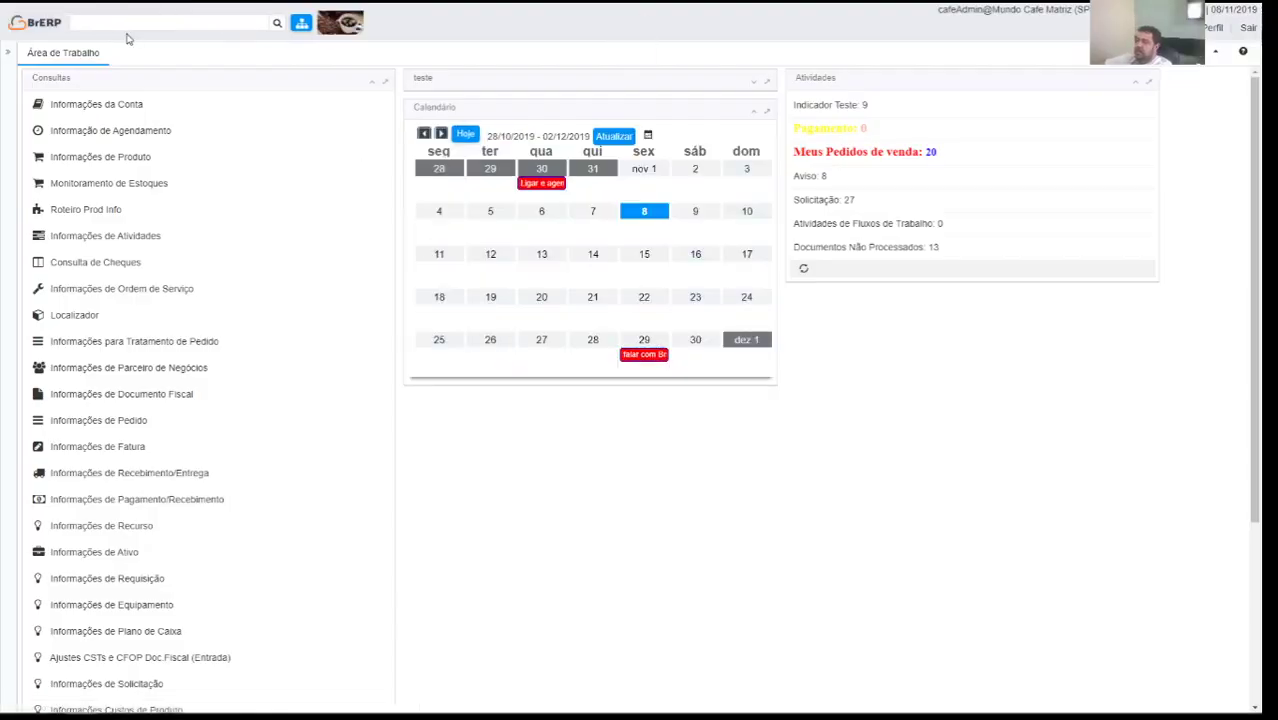
{"action": "left_click", "coordinate": [155, 18]}
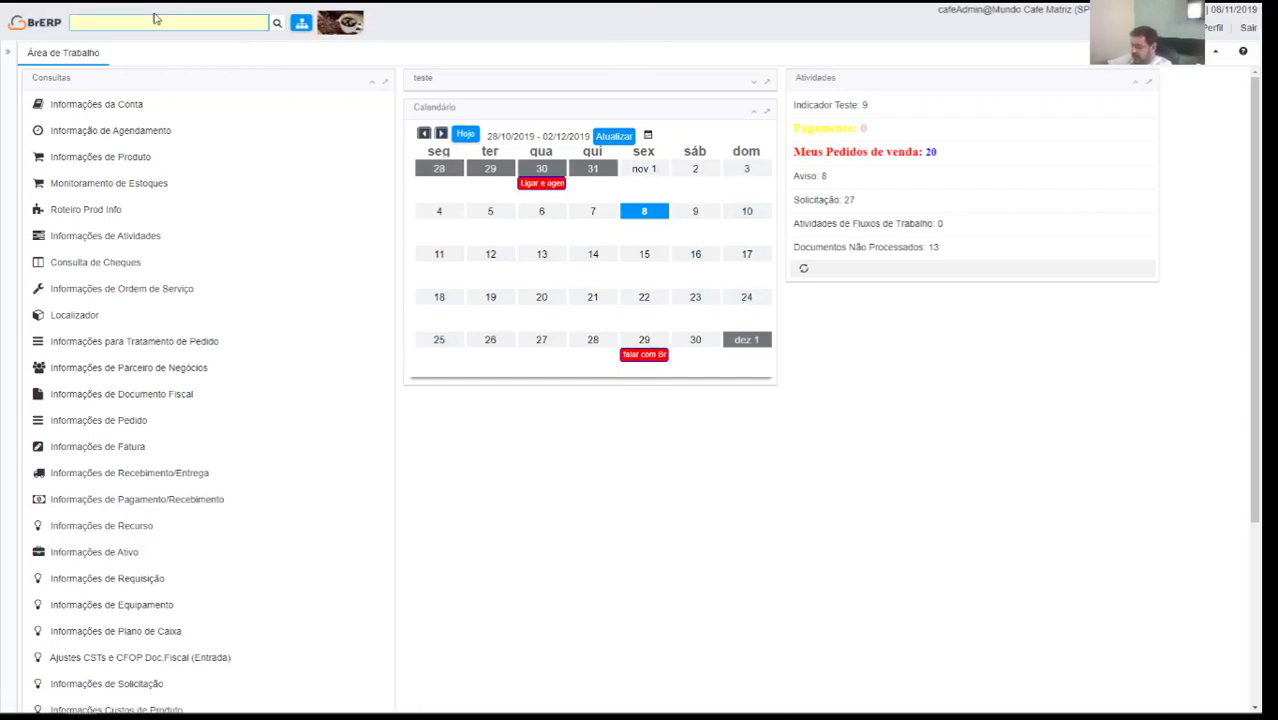
{"action": "type", "text": "ordem"}
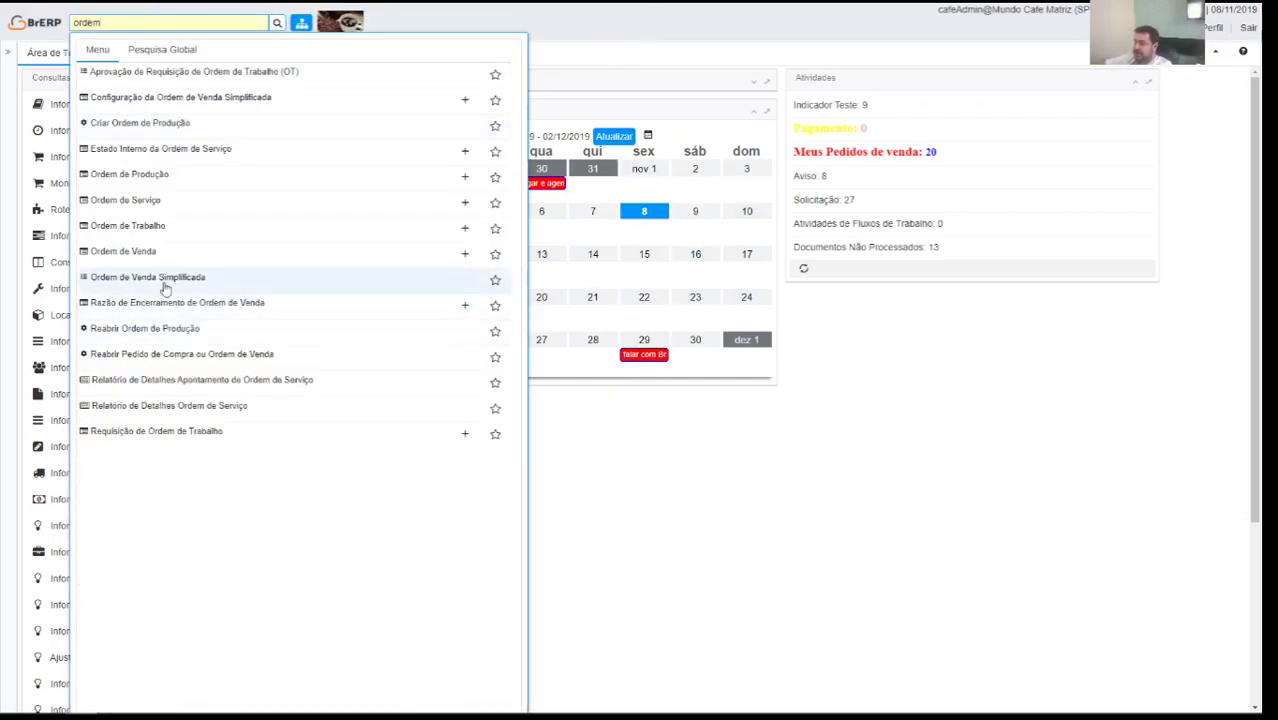
{"action": "left_click", "coordinate": [148, 200]}
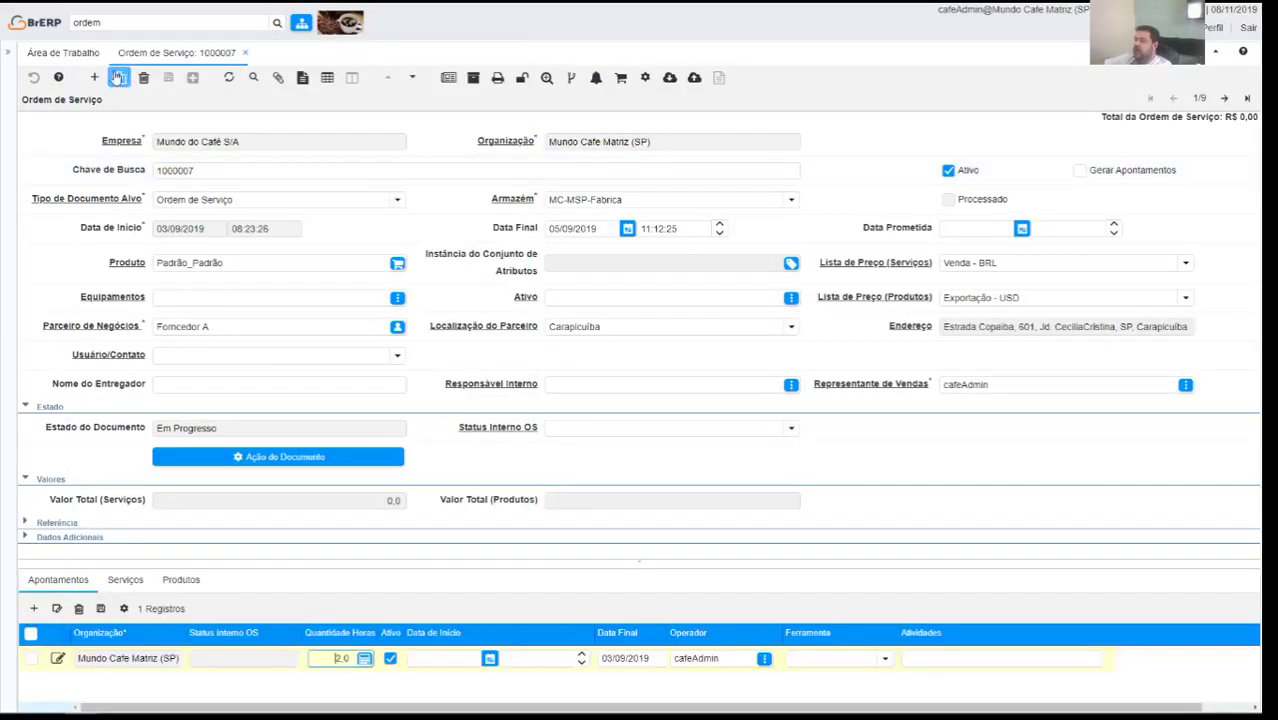
- Create a new record with target document type Ordem de Serviço and warehouse MC-MSP-Revenda
{"action": "left_click", "coordinate": [118, 77]}
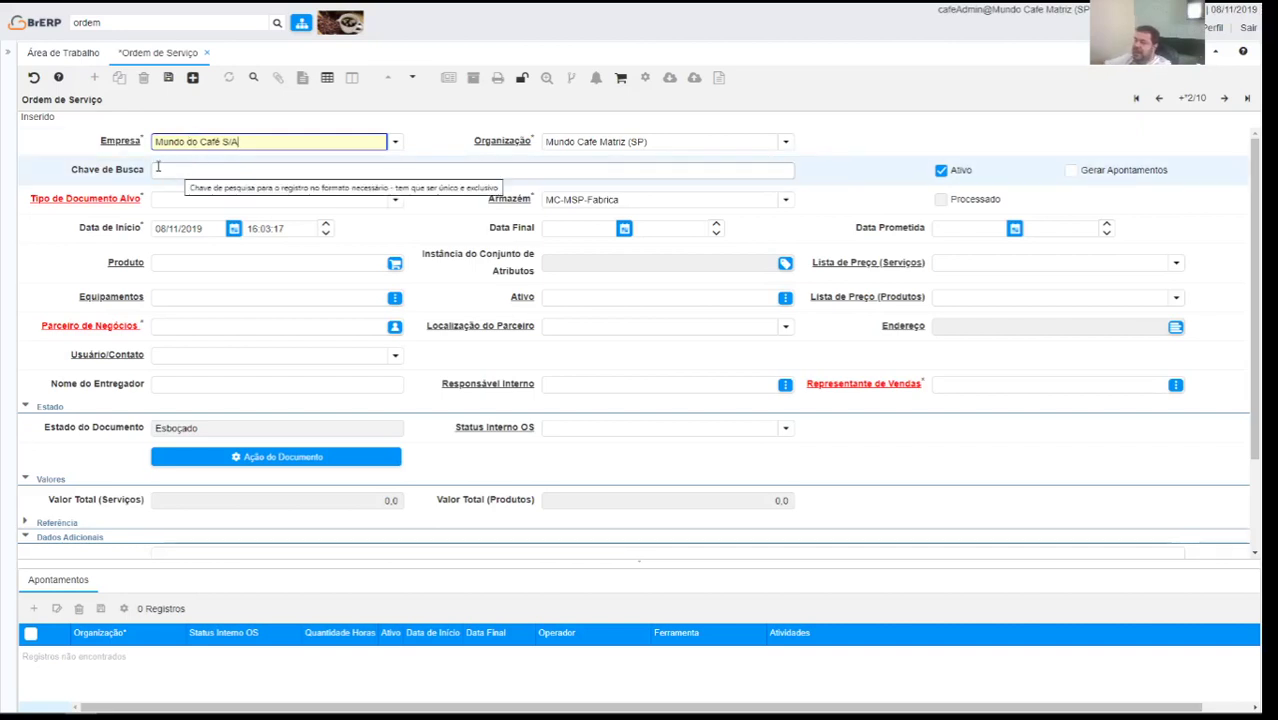
{"action": "left_click", "coordinate": [395, 201]}
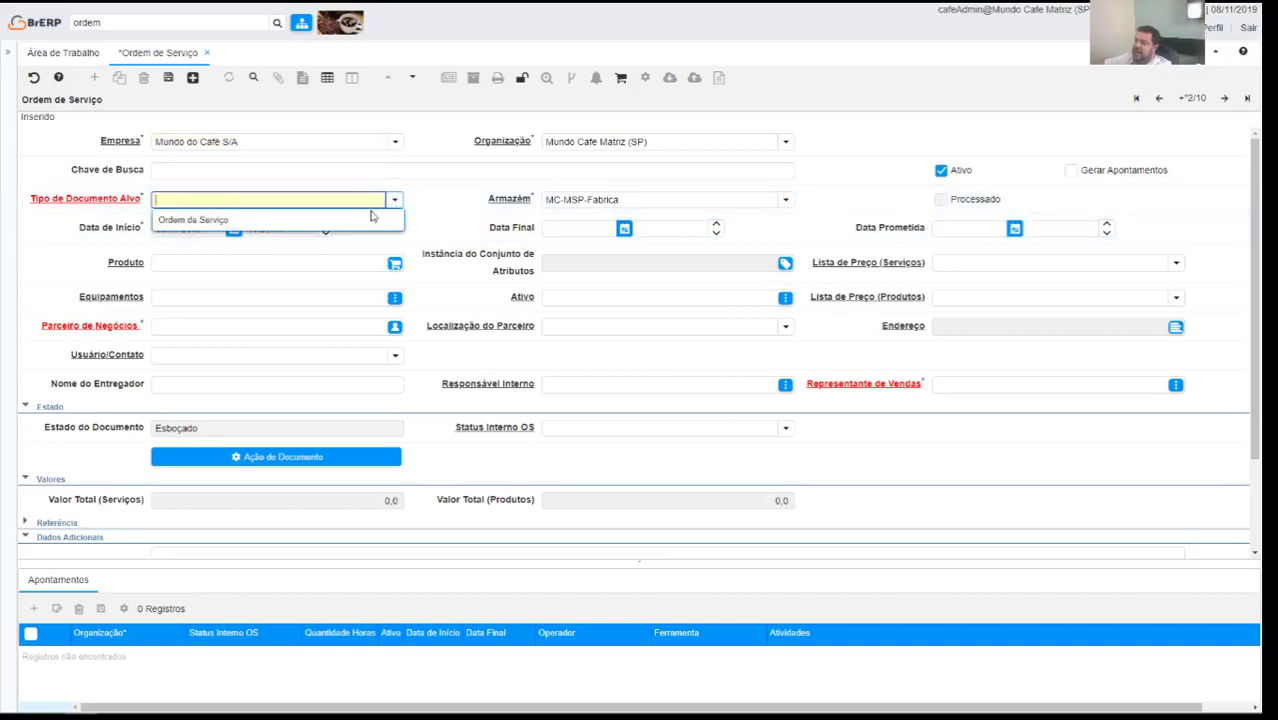
{"action": "left_click", "coordinate": [195, 220]}
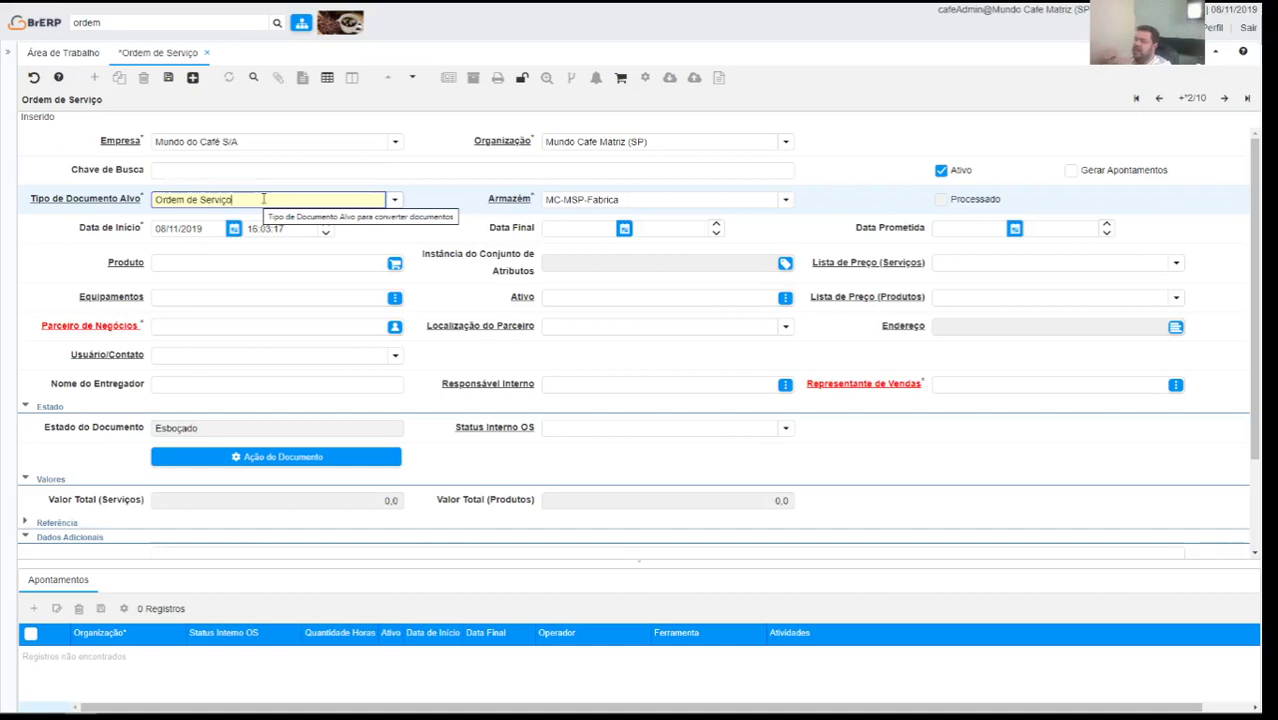
{"action": "left_click", "coordinate": [785, 200]}
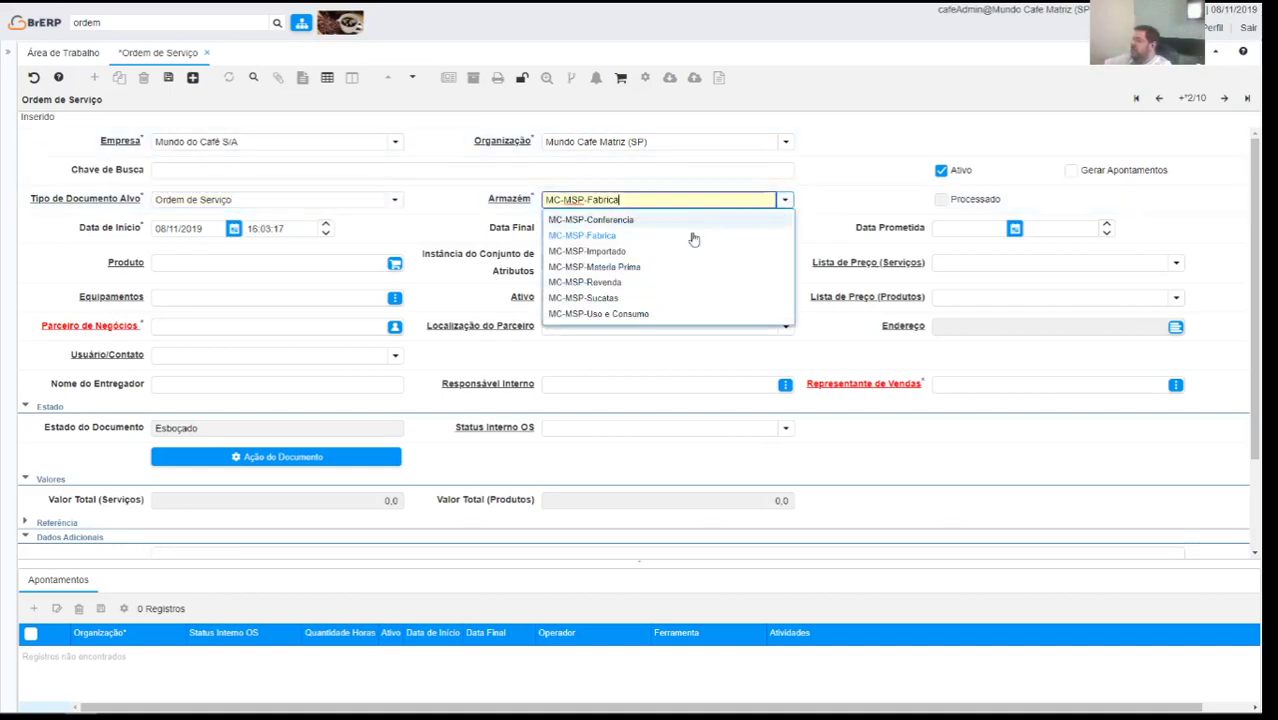
{"action": "left_click", "coordinate": [600, 267]}
{"action": "left_click", "coordinate": [785, 200]}
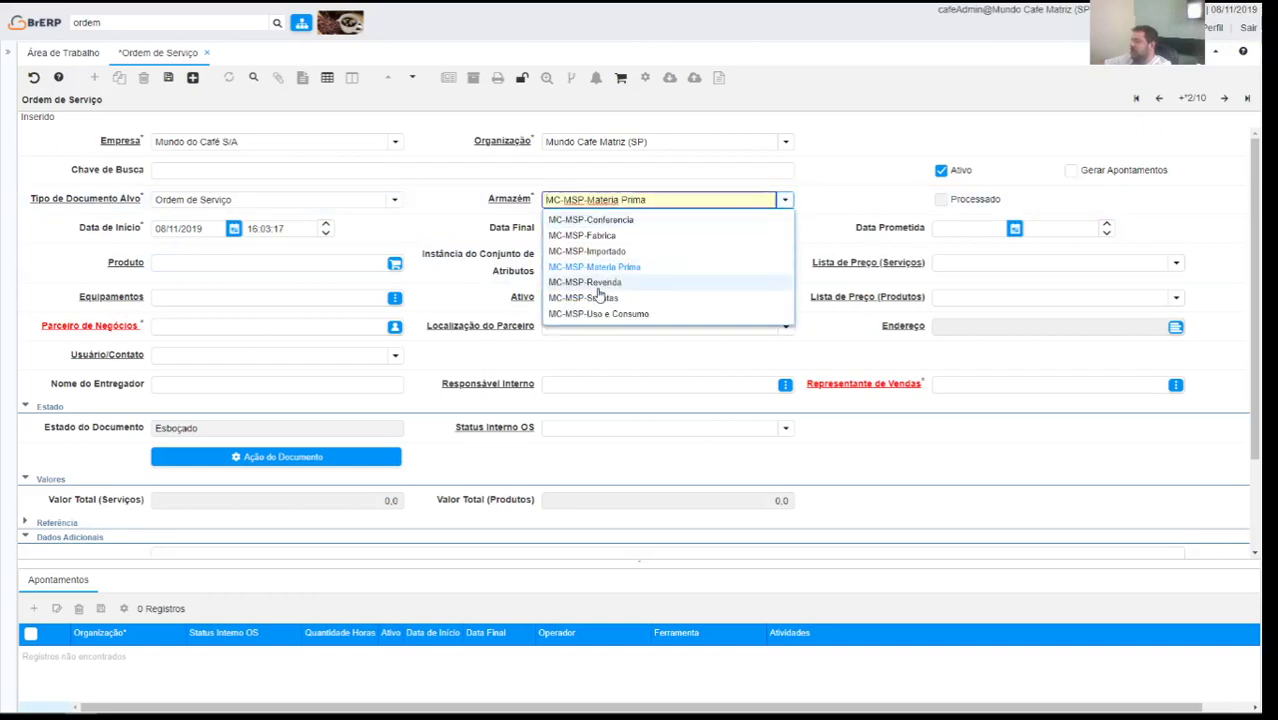
{"action": "left_click", "coordinate": [596, 284]}
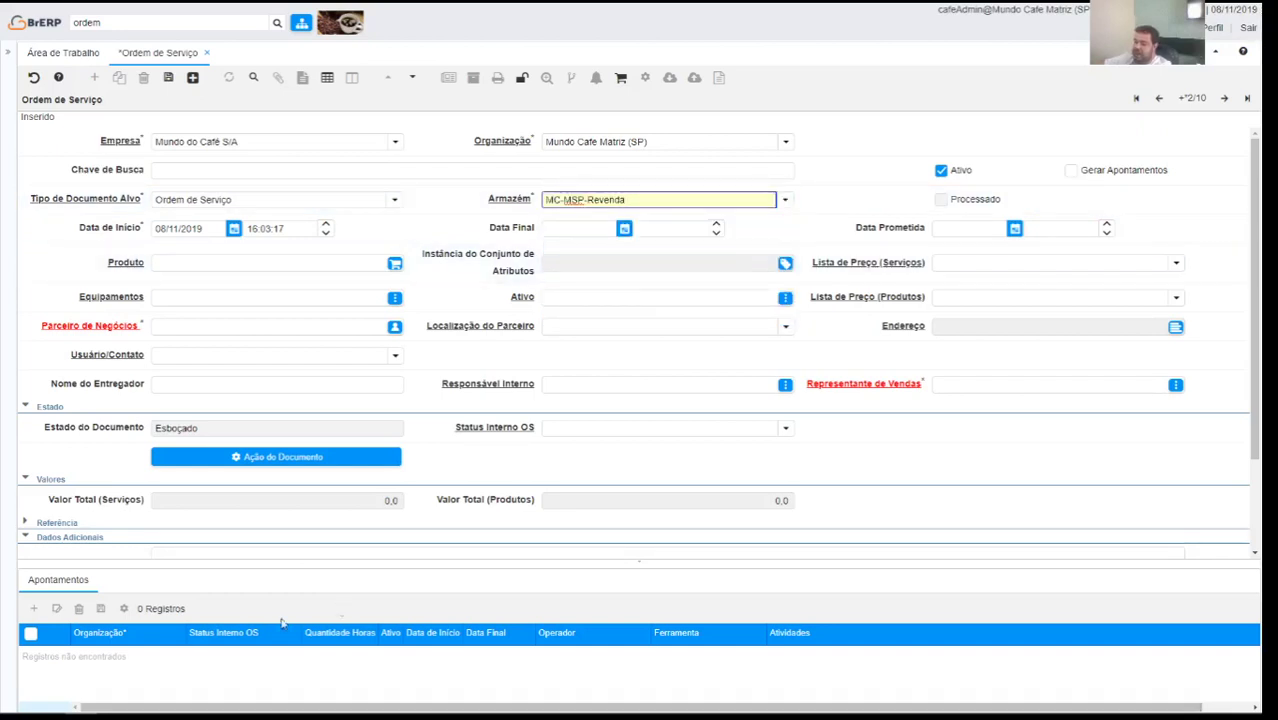
- Set both the services and products price lists to Venda - BRL
{"action": "left_click", "coordinate": [1036, 262]}
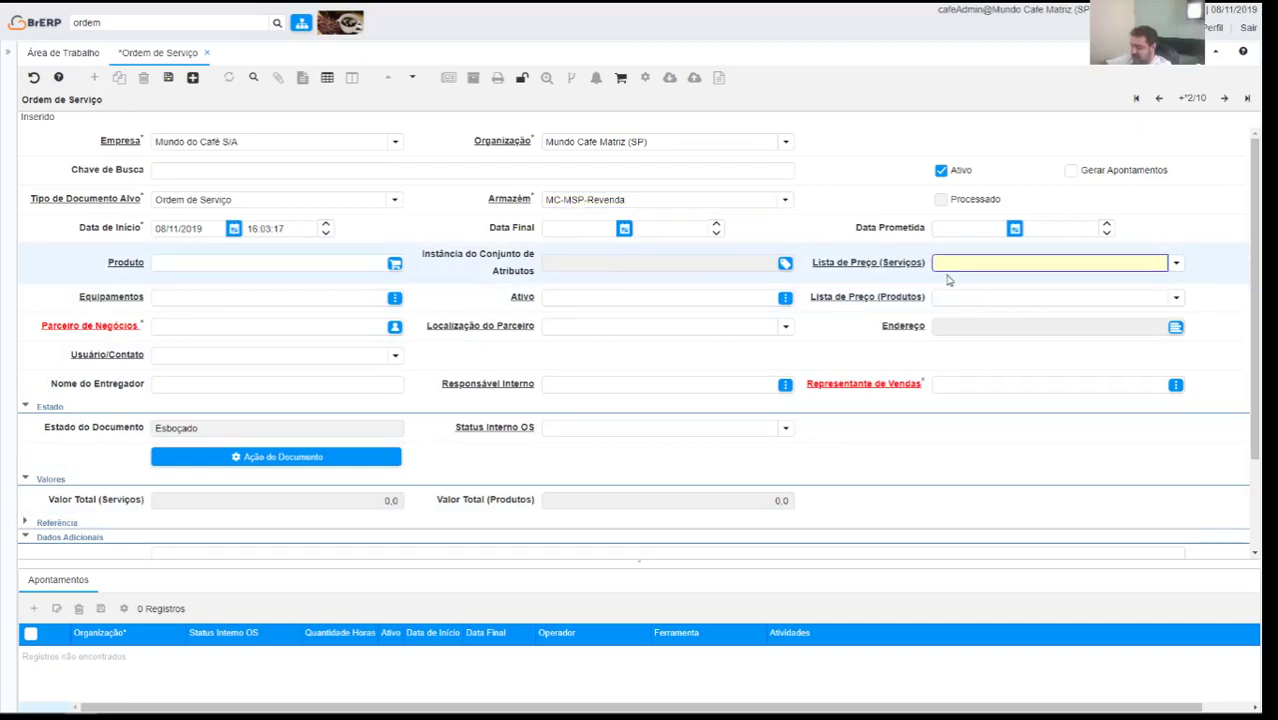
{"action": "left_click", "coordinate": [1176, 262]}
{"action": "left_click", "coordinate": [966, 330]}
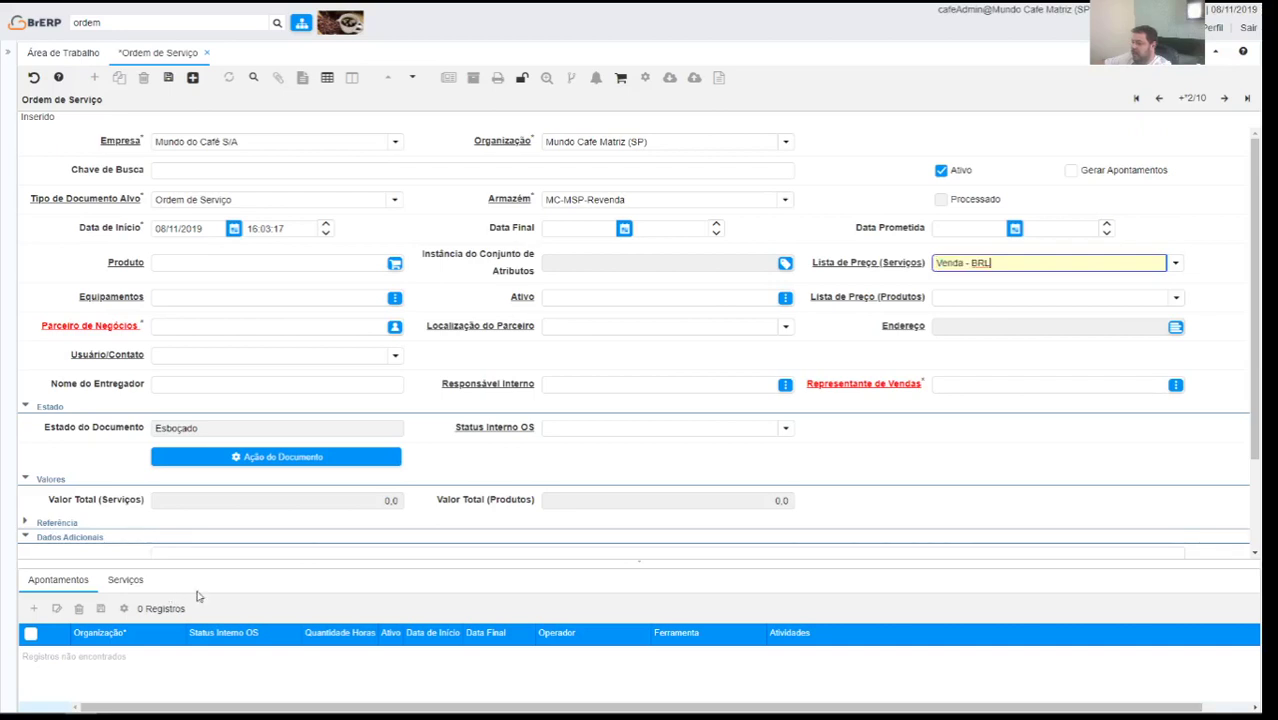
{"action": "left_click", "coordinate": [1172, 299]}
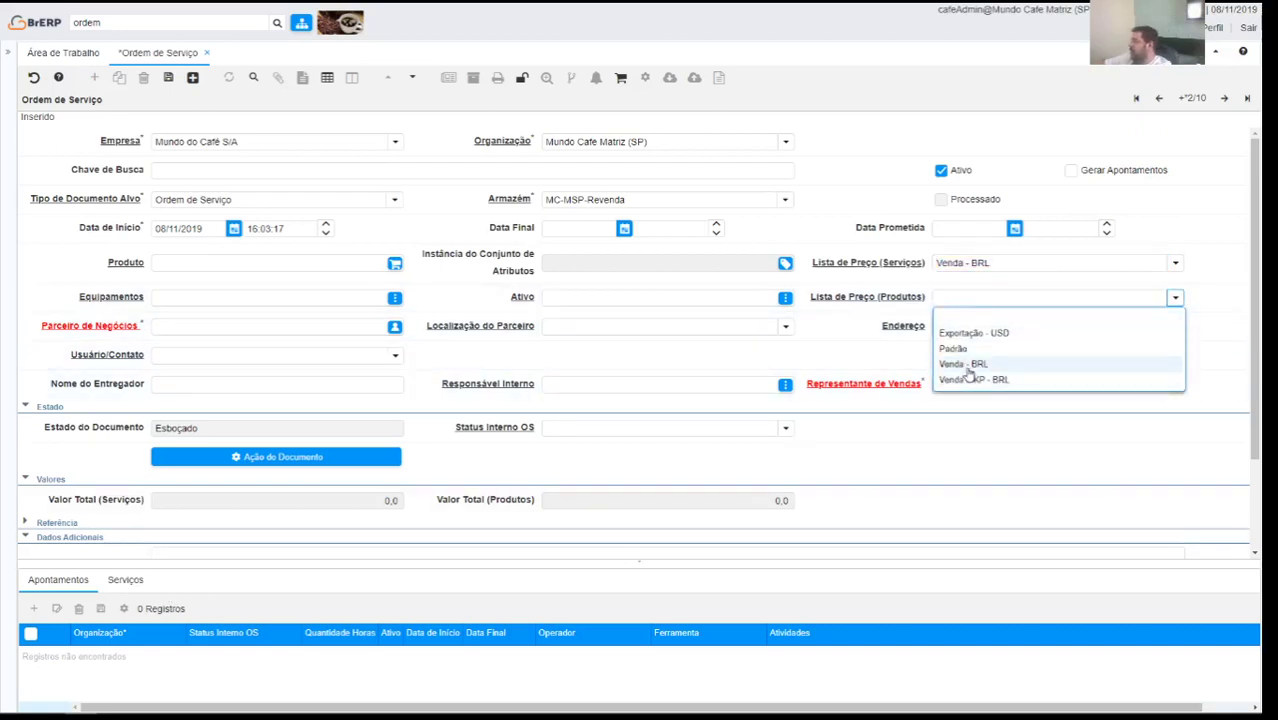
{"action": "left_click", "coordinate": [967, 363]}
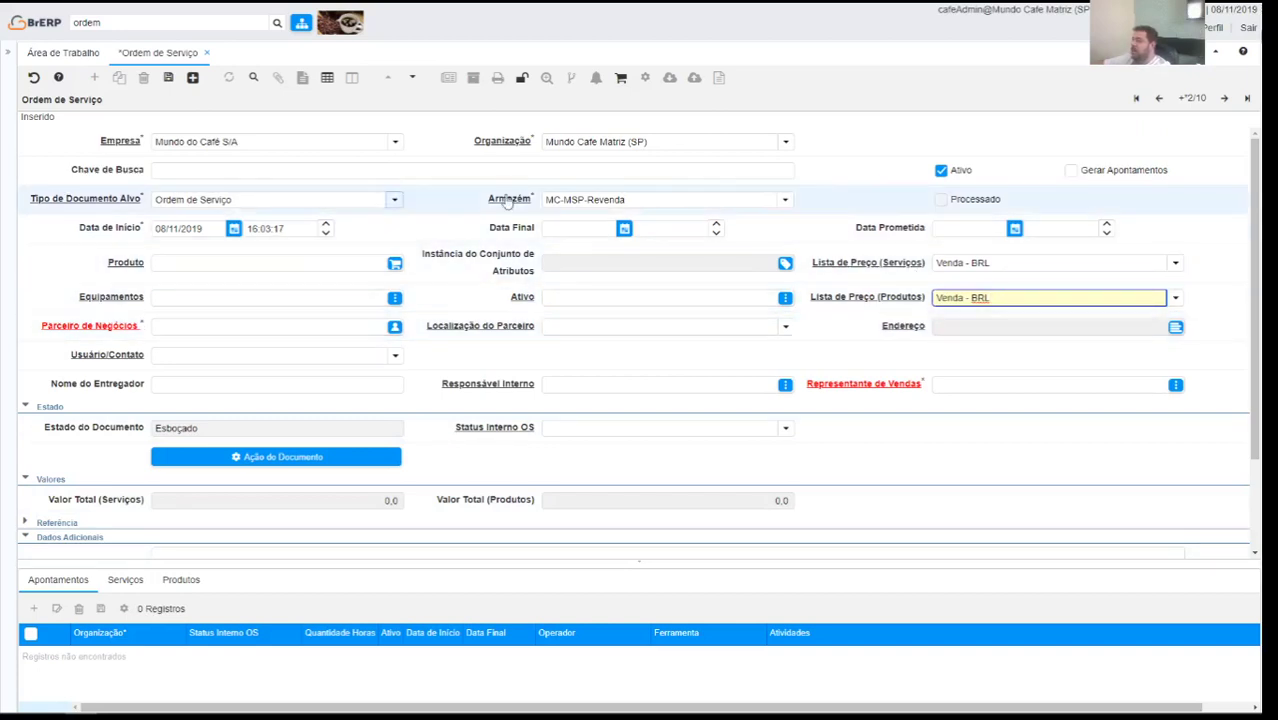
- Set the promised date to 08/11/2019 at 15:00
{"action": "left_click", "coordinate": [575, 227]}
{"action": "left_click", "coordinate": [976, 229]}
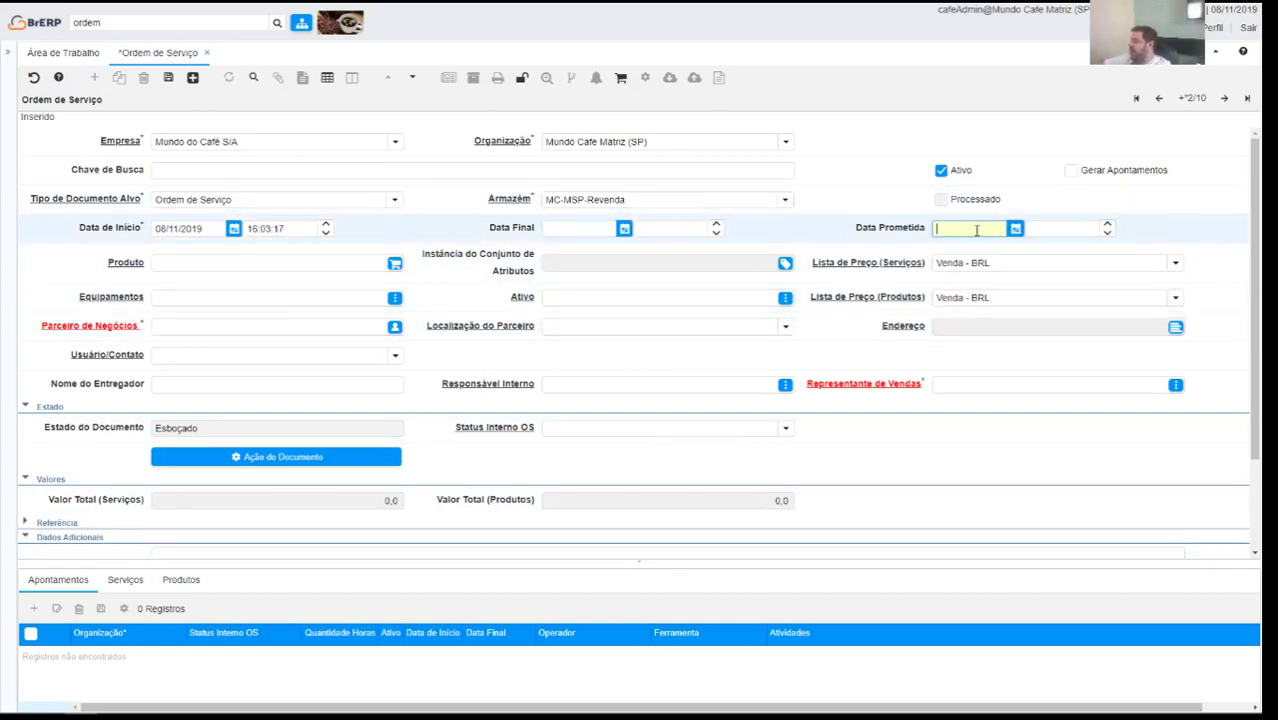
{"action": "type", "text": "0811"}
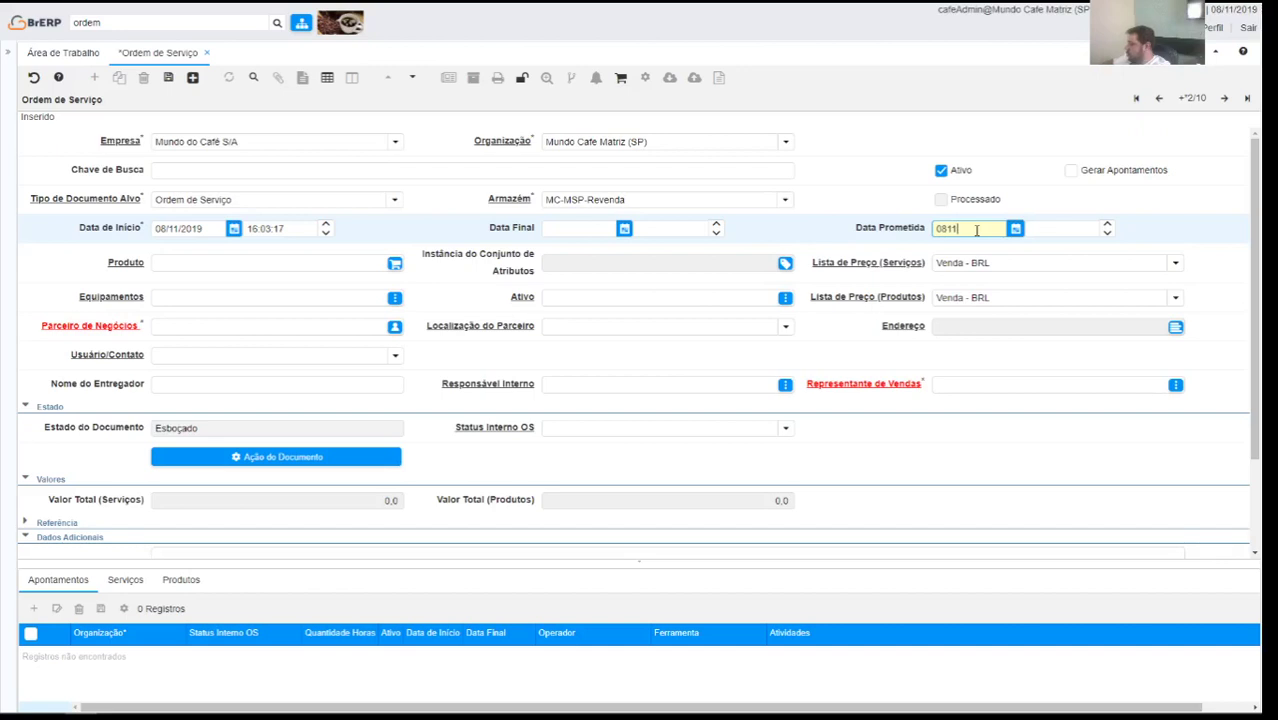
{"action": "key", "text": "Tab"}
{"action": "type", "text": "15:"}
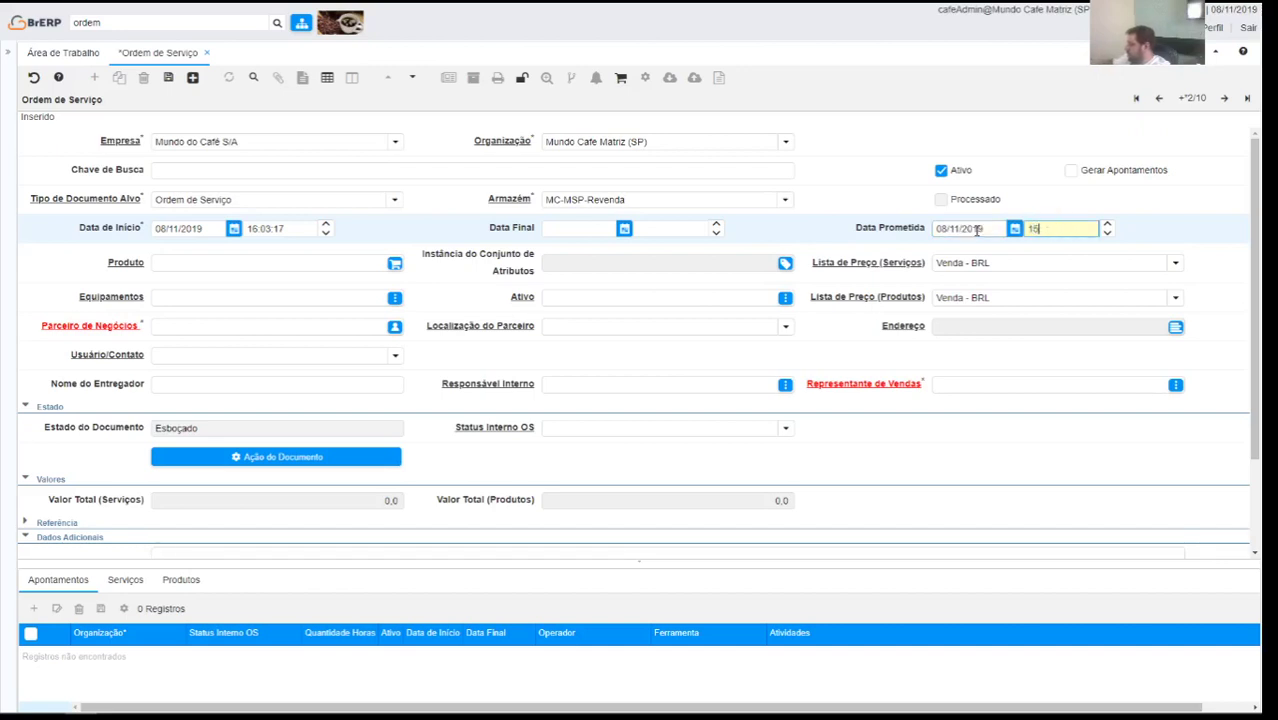
{"action": "type", "text": "00"}
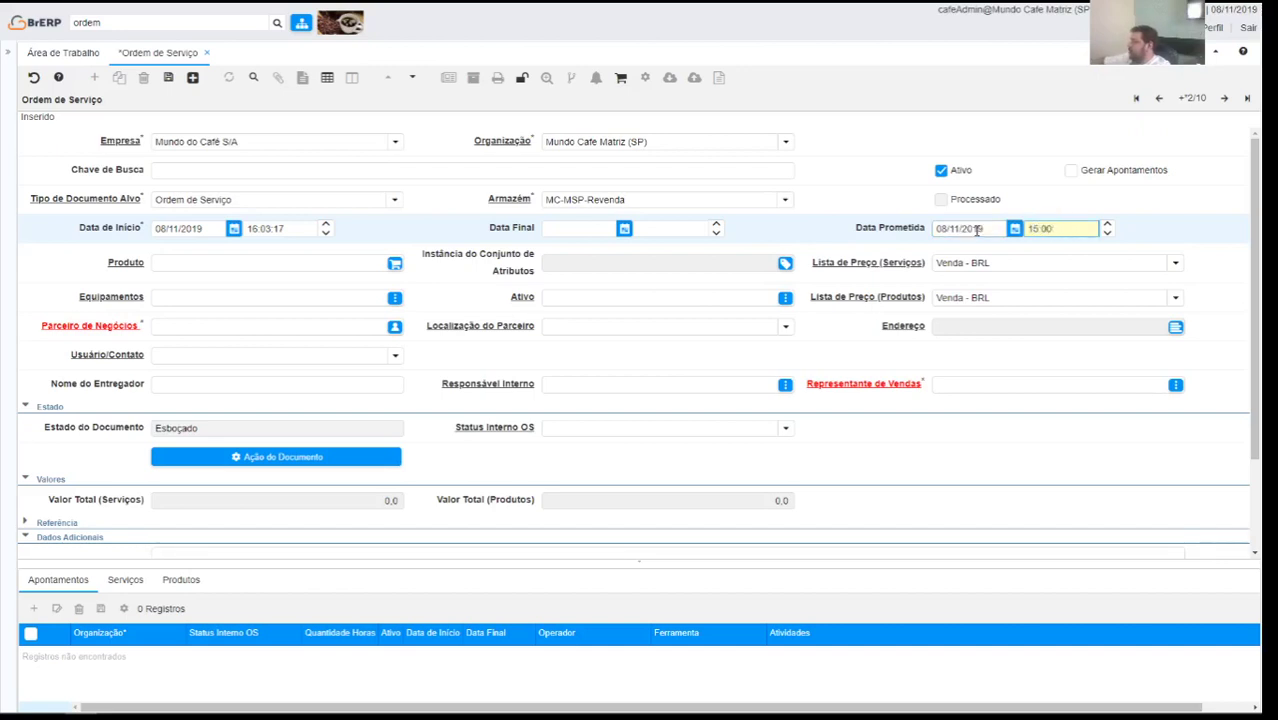
{"action": "key", "text": "Tab"}
{"action": "left_click", "coordinate": [1071, 170]}
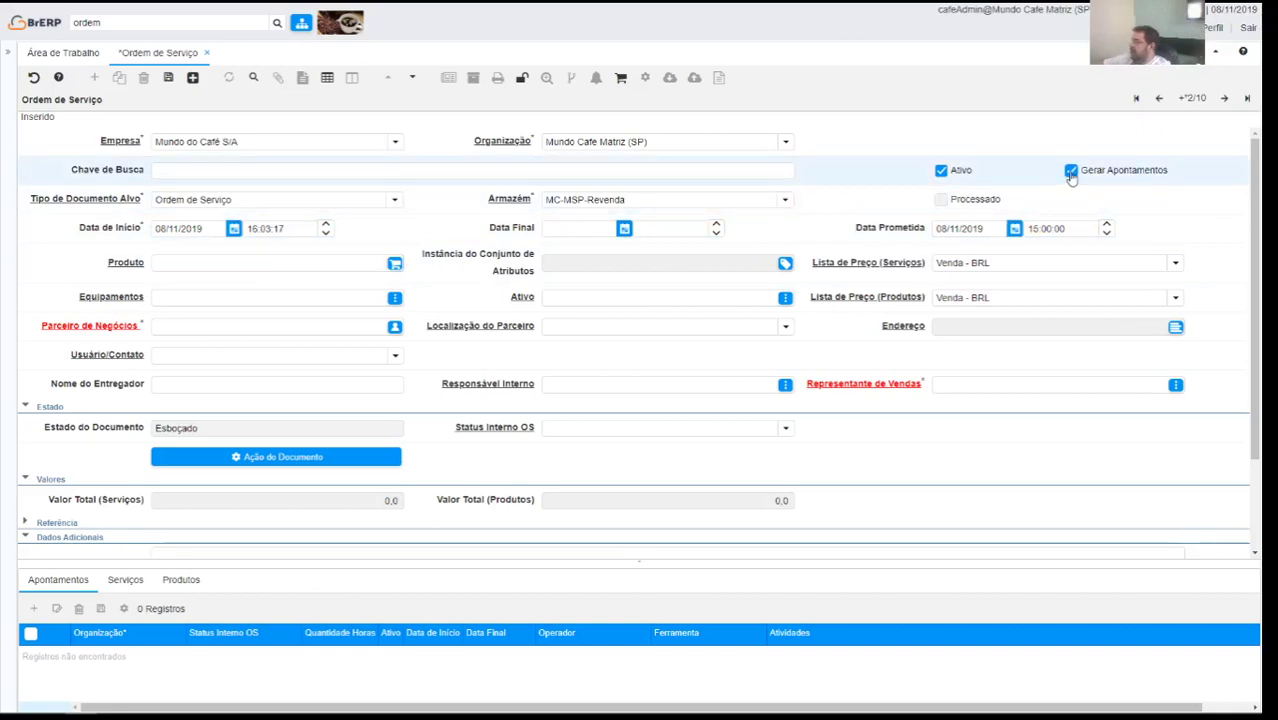
{"action": "left_click", "coordinate": [1071, 170]}
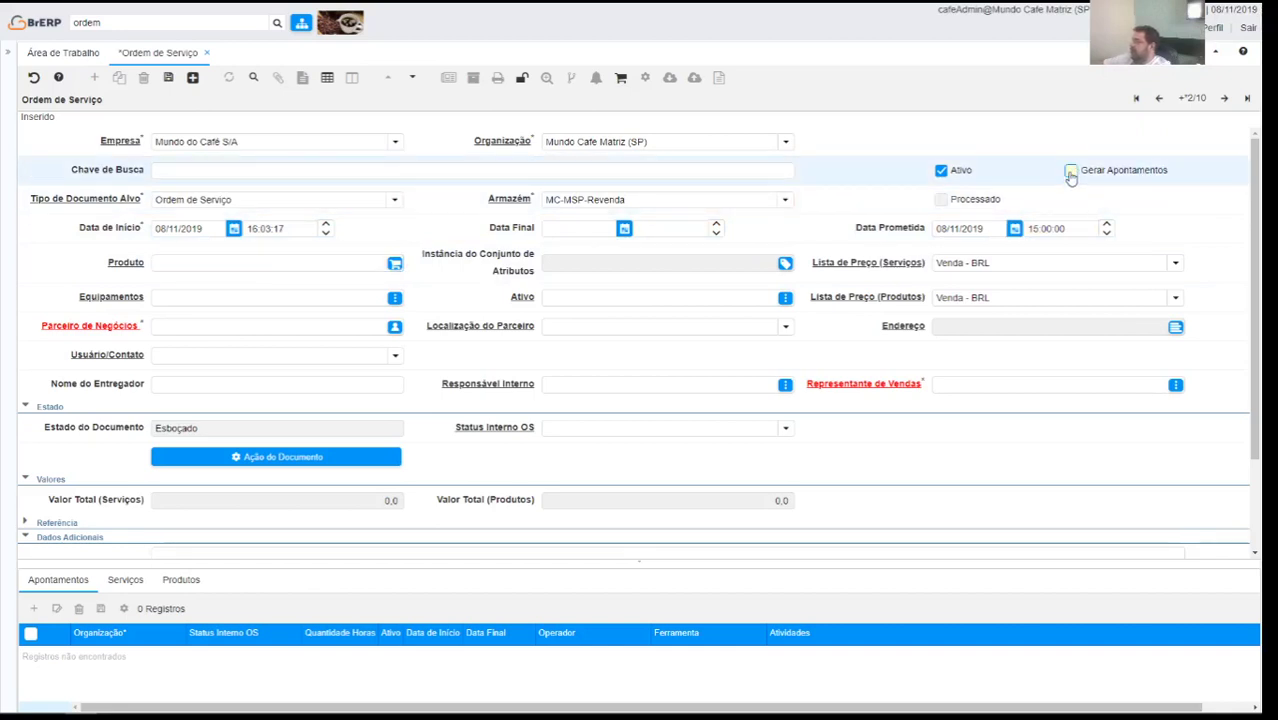
- Choose the ecu1093 equipment in the Equipamentos lookup
{"action": "left_click", "coordinate": [275, 298]}
{"action": "left_click", "coordinate": [395, 299]}
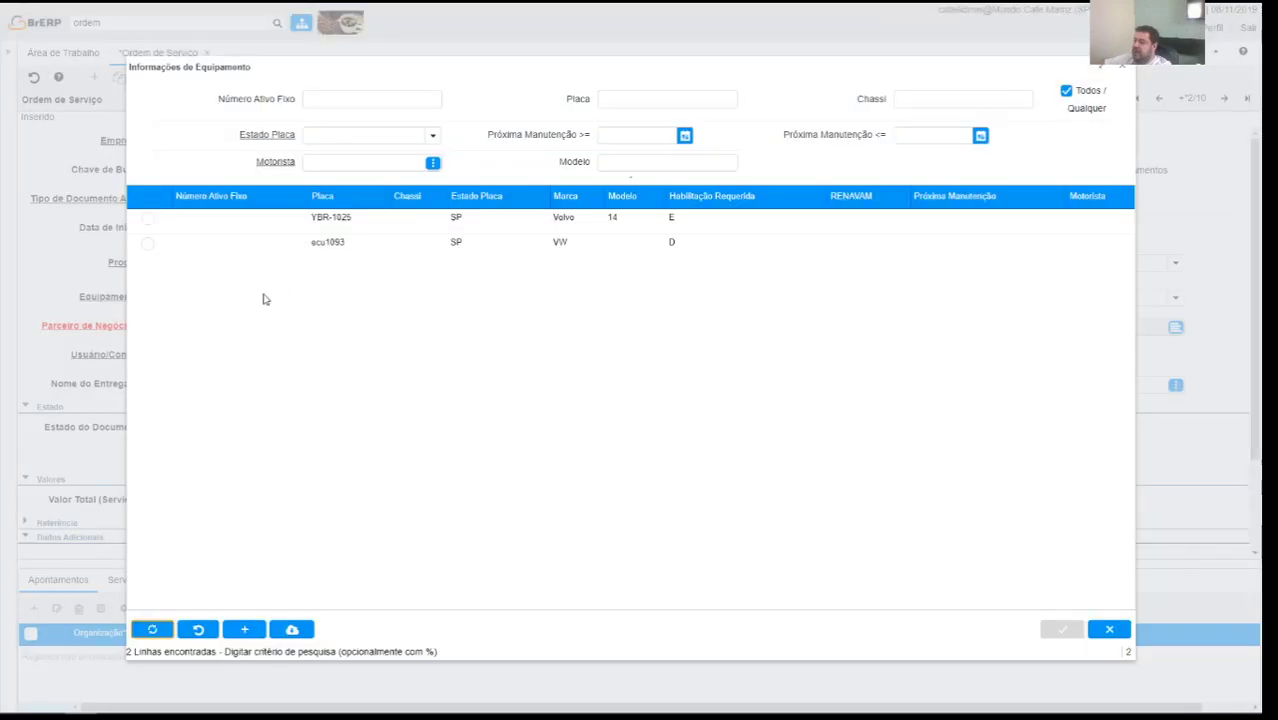
{"action": "left_click", "coordinate": [359, 242]}
{"action": "key", "text": "Return"}
{"action": "key", "text": "Tab"}
{"action": "key", "text": "Tab"}
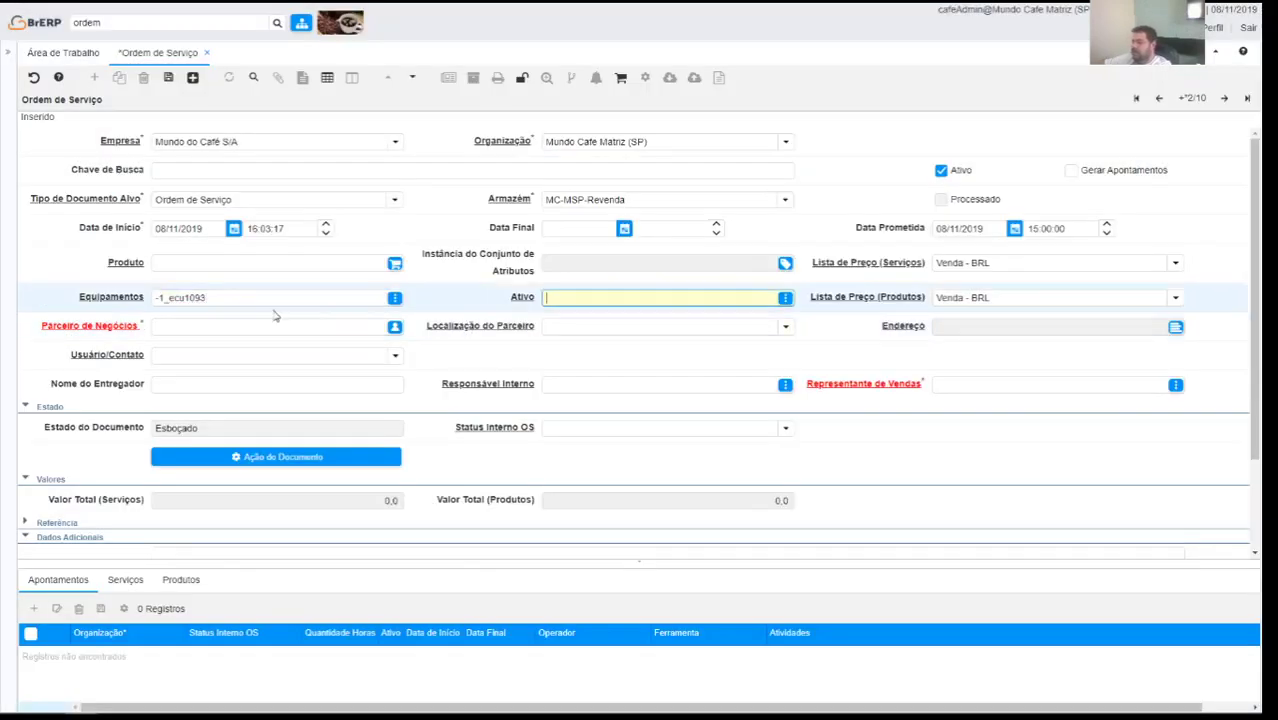
- Set the business partner to DEVCOFFEE SISTEMAS DE GESTAO INTEGRADA with location Leme
{"action": "left_click", "coordinate": [250, 327]}
{"action": "type", "text": "dev"}
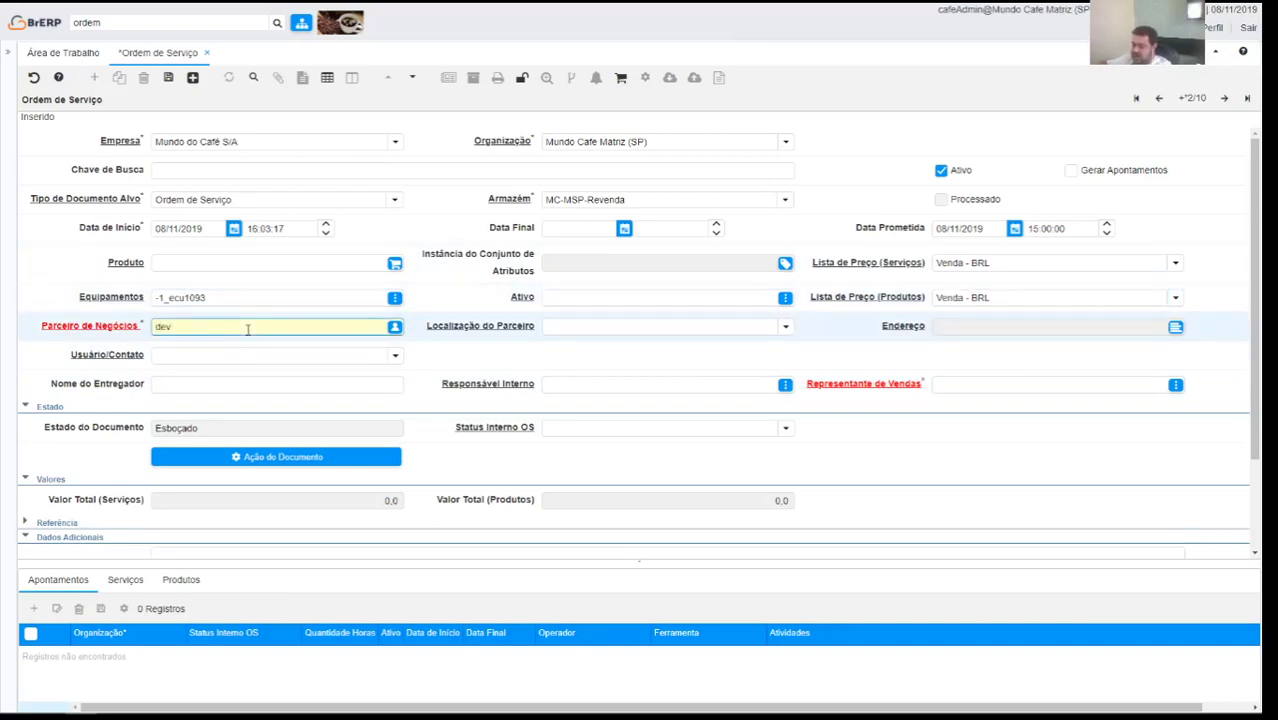
{"action": "key", "text": "Tab"}
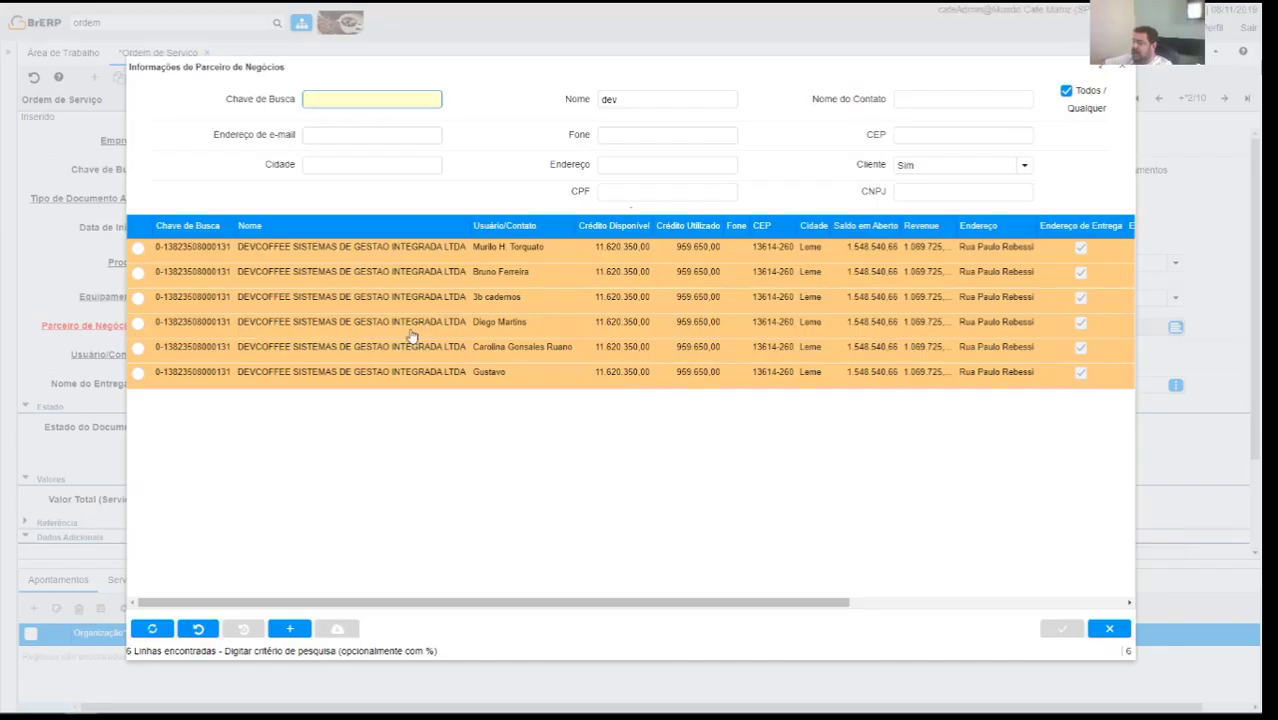
{"action": "left_click", "coordinate": [410, 324]}
{"action": "key", "text": "Return"}
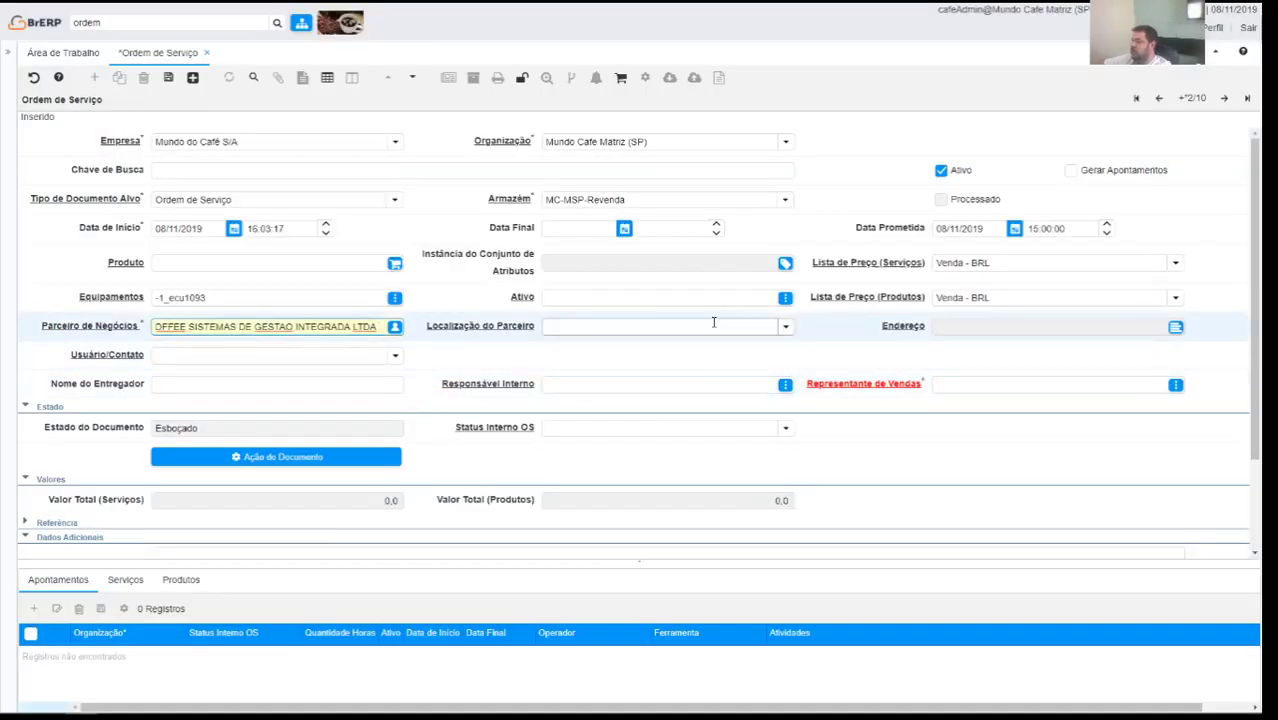
{"action": "left_click", "coordinate": [785, 327]}
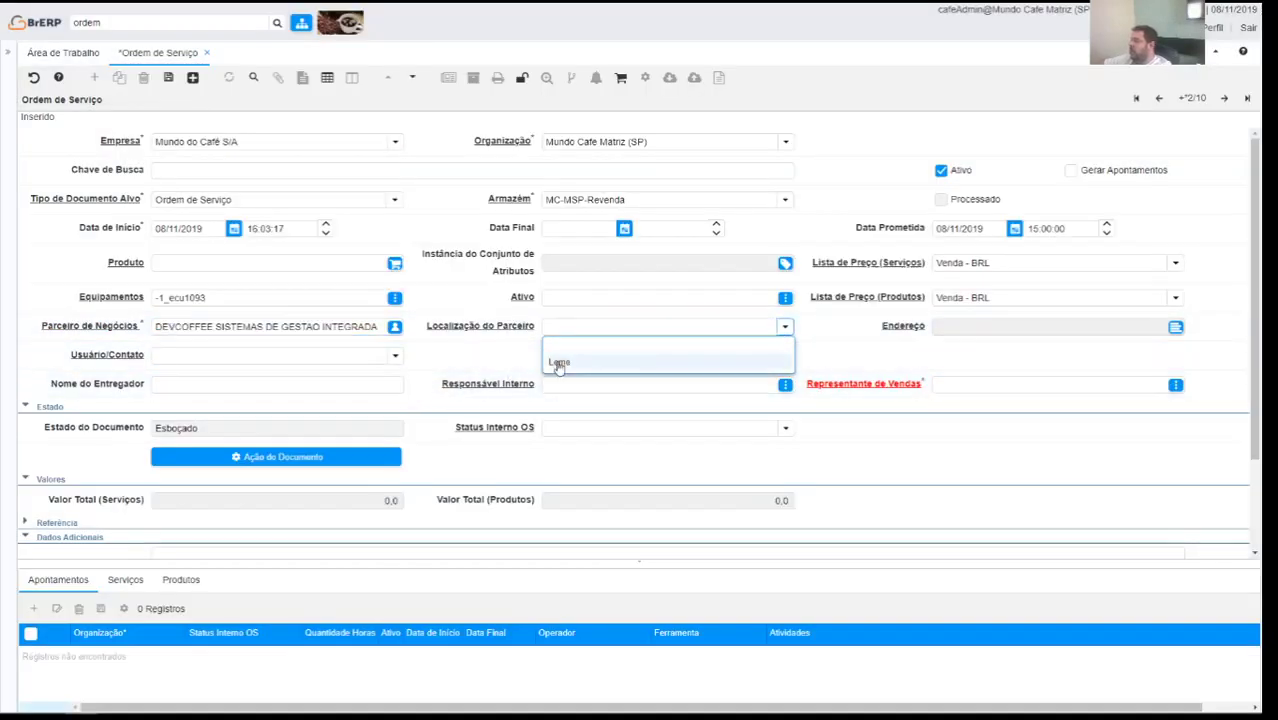
{"action": "left_click", "coordinate": [560, 362]}
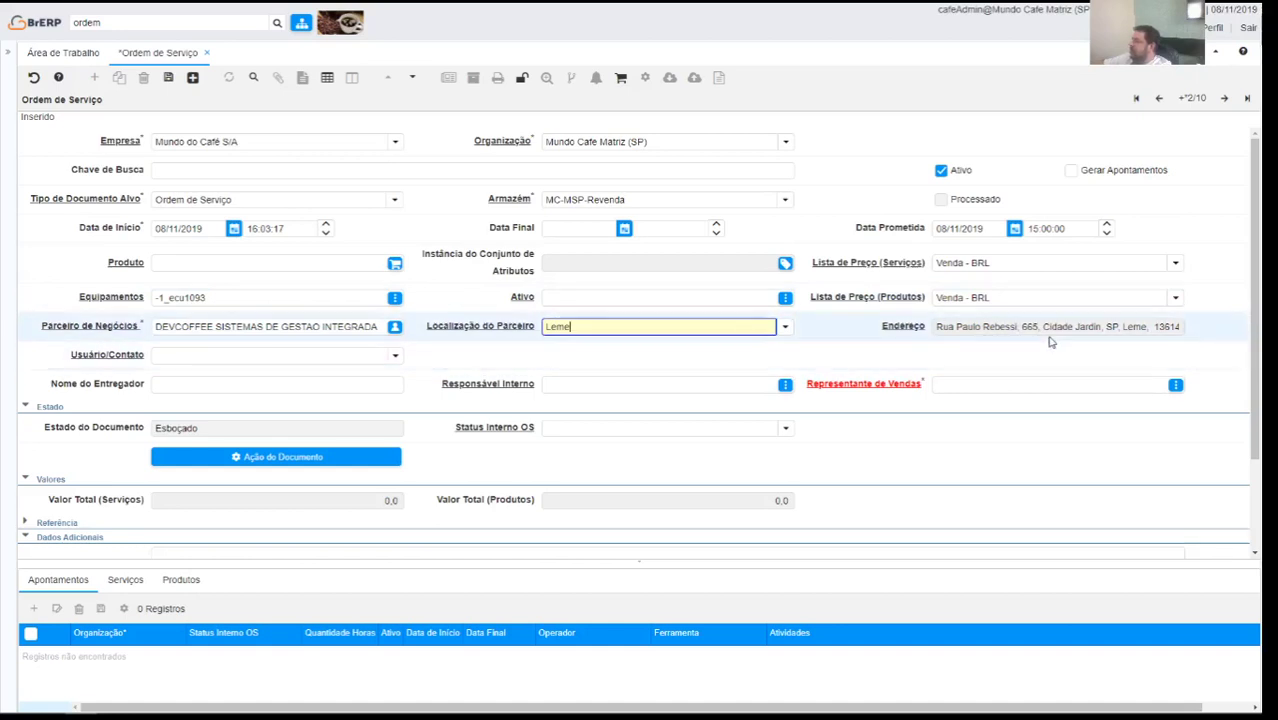
{"action": "left_click", "coordinate": [785, 327]}
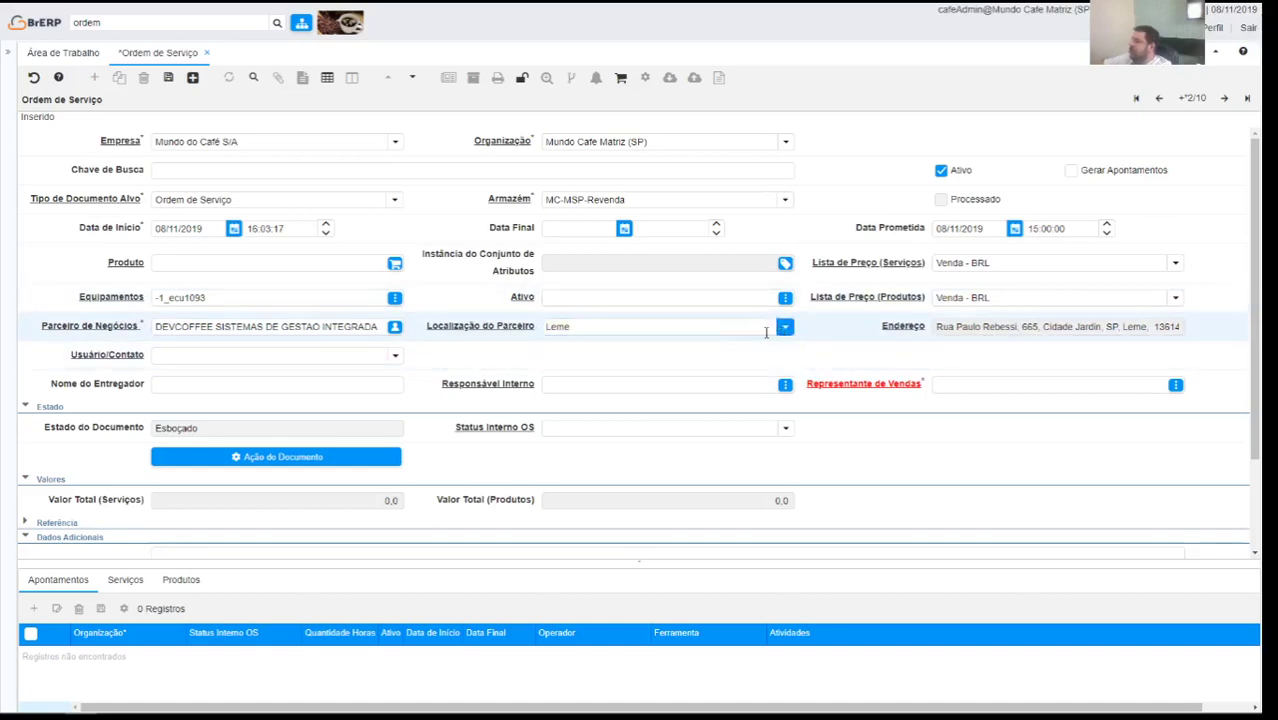
{"action": "left_click", "coordinate": [785, 327]}
{"action": "left_click", "coordinate": [700, 343]}
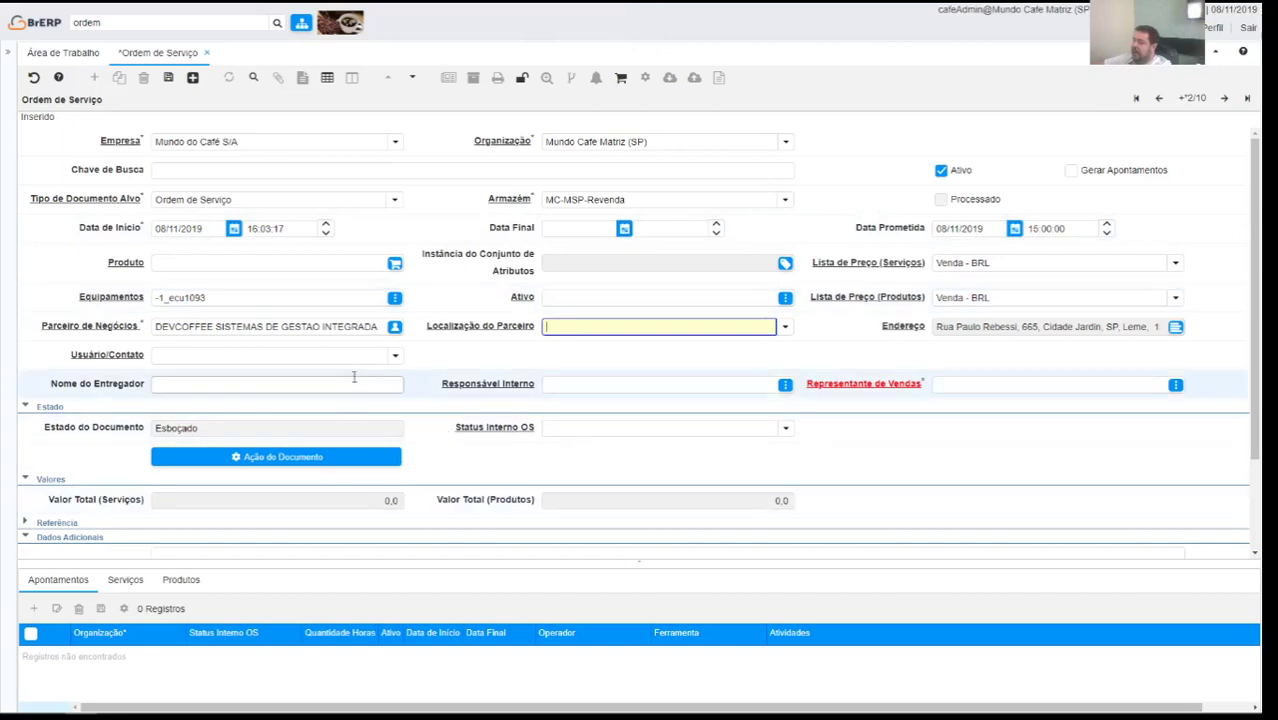
- Pick the order's contact person and enter the delivery person's name
{"action": "left_click", "coordinate": [394, 354]}
{"action": "left_click", "coordinate": [171, 481]}
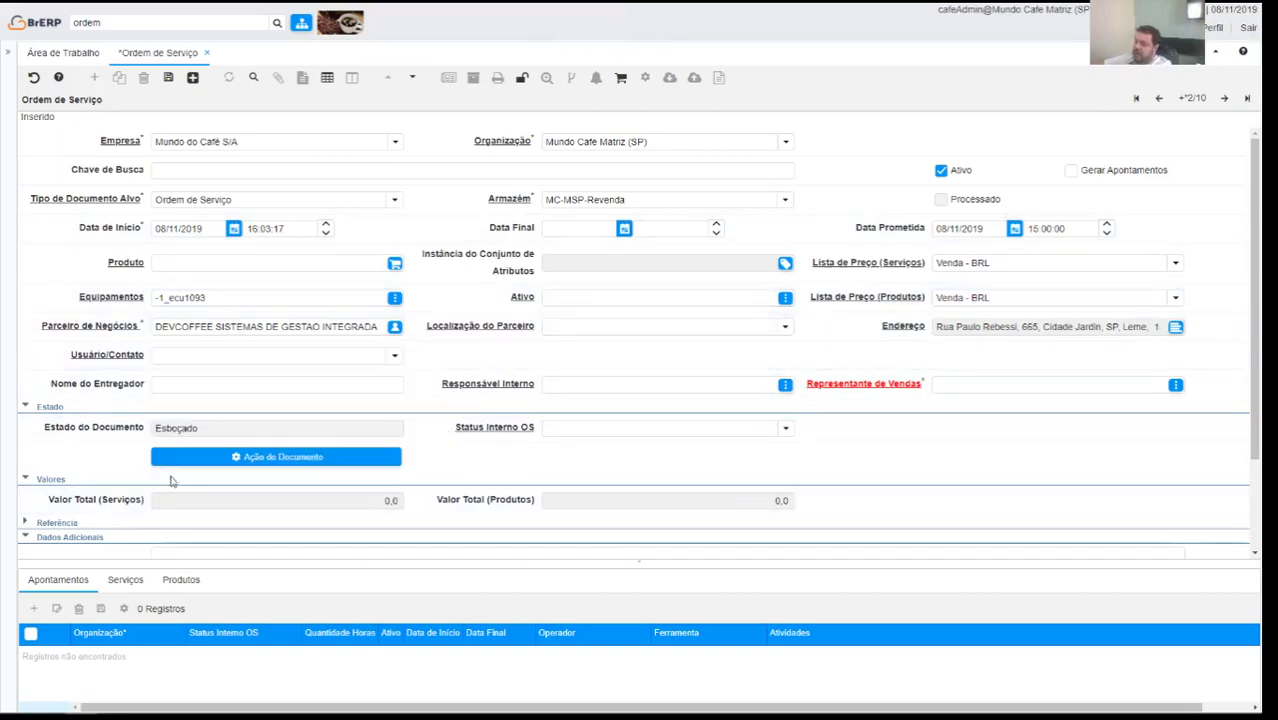
{"action": "left_click", "coordinate": [393, 356]}
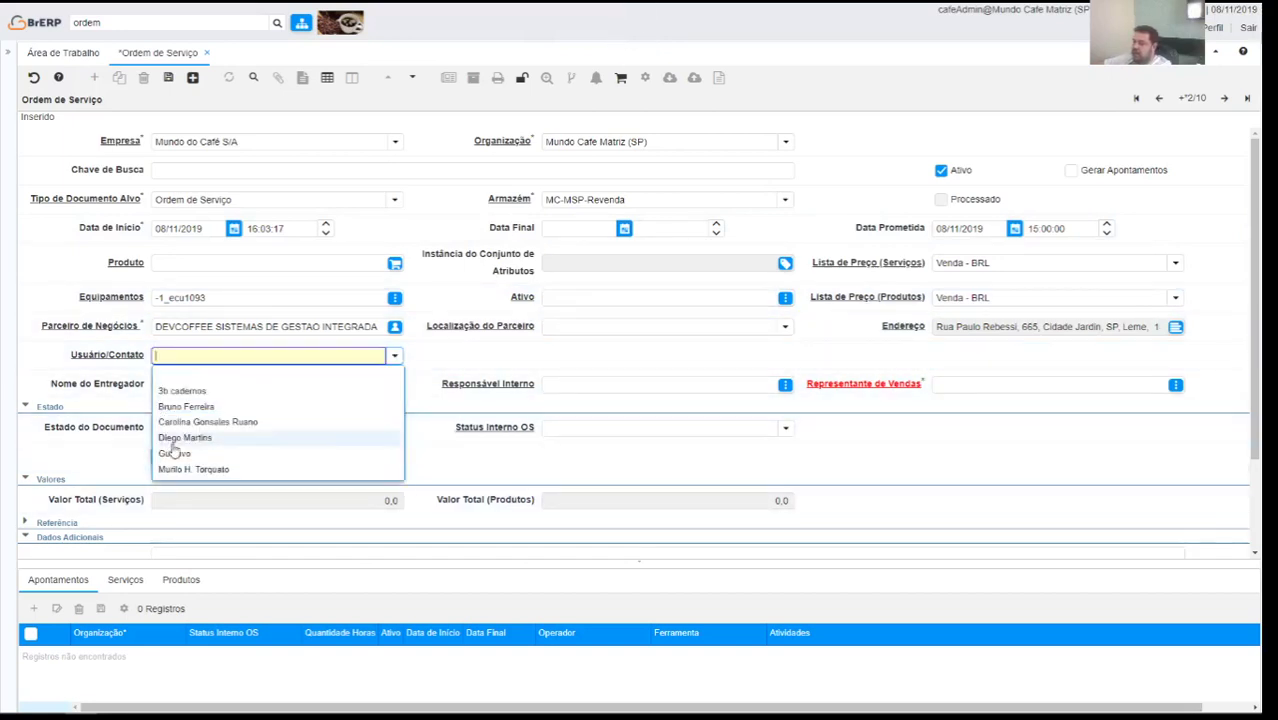
{"action": "left_click", "coordinate": [171, 444]}
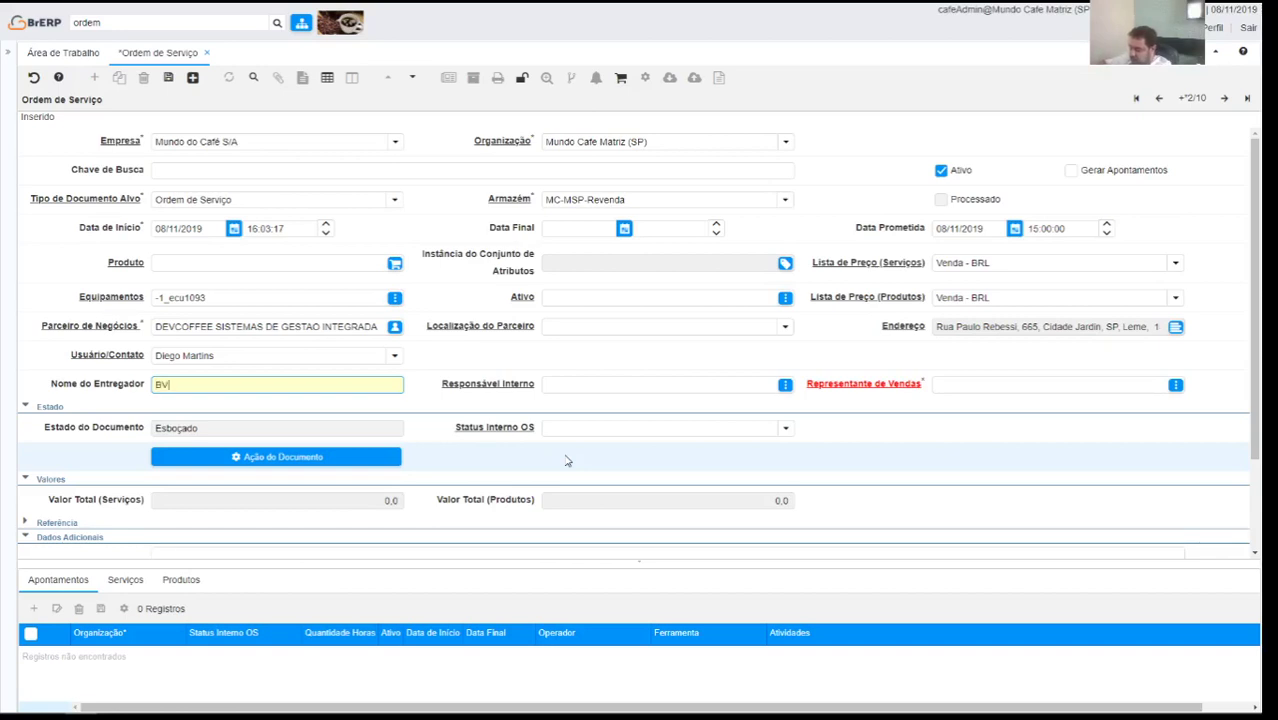
{"action": "key", "text": "BackSpace"}
{"action": "type", "text": "runpo"}
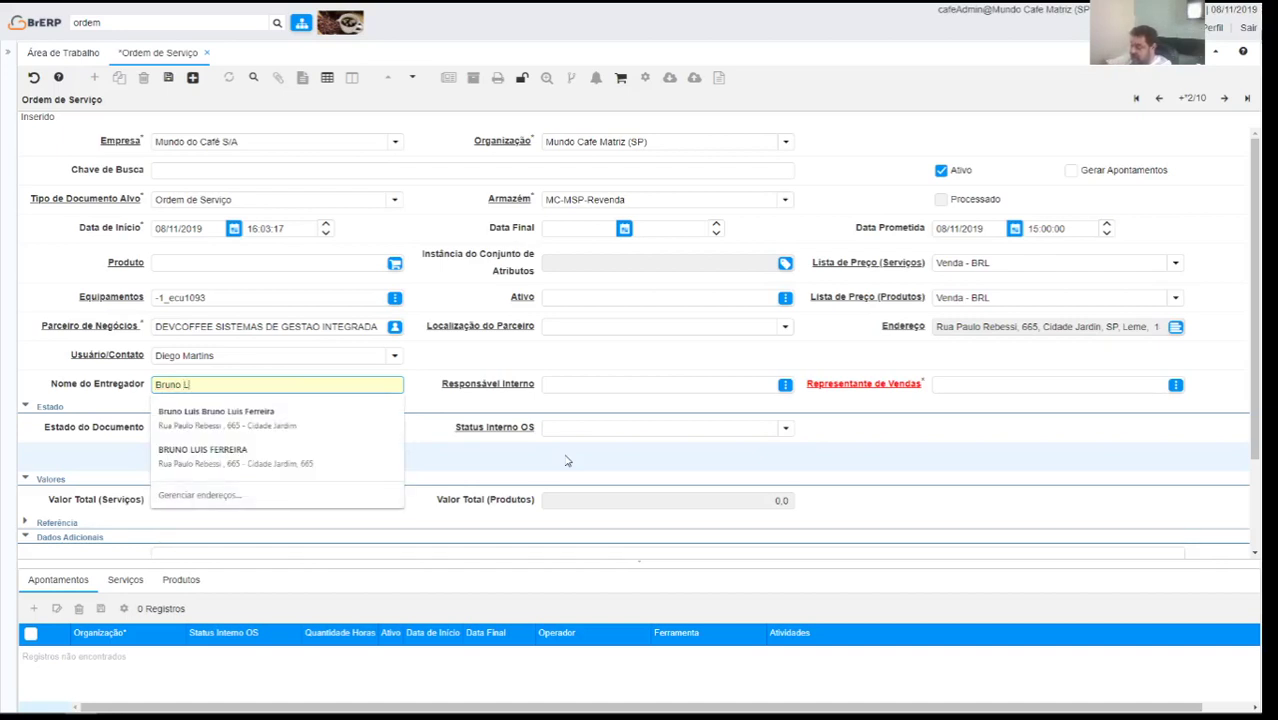
{"action": "type", "text": "Ferreira"}
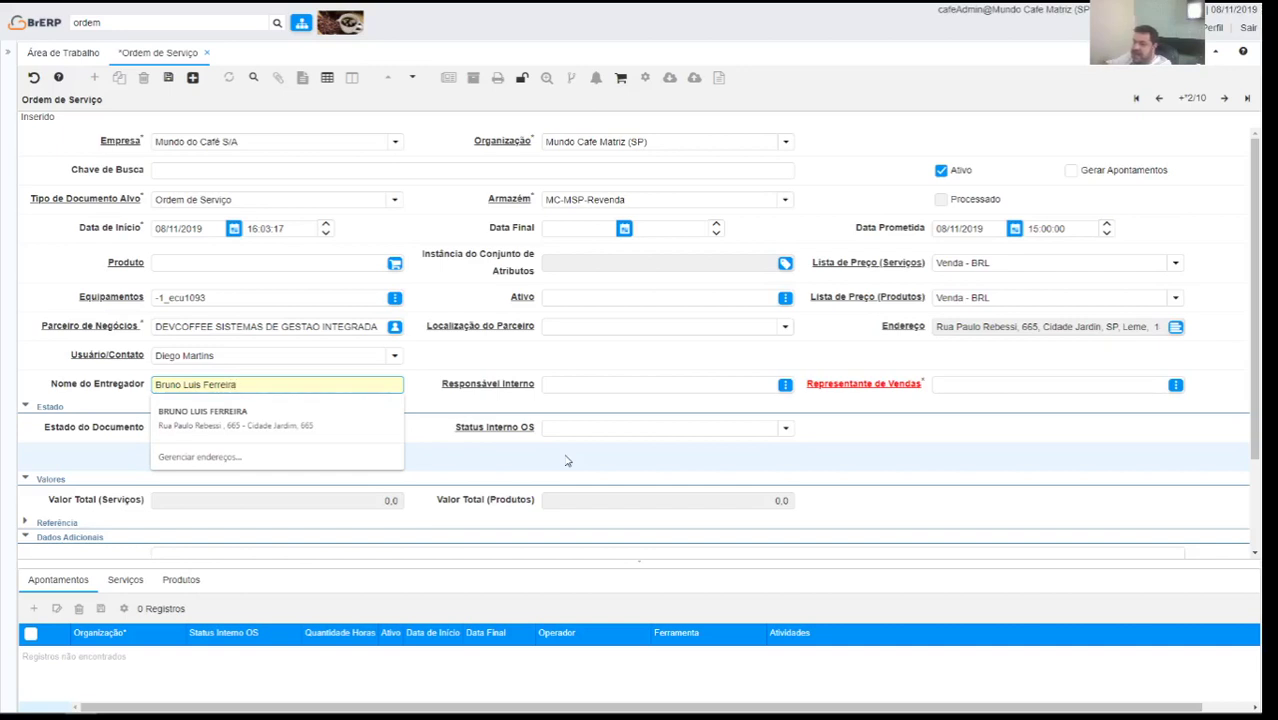
{"action": "key", "text": "Tab"}
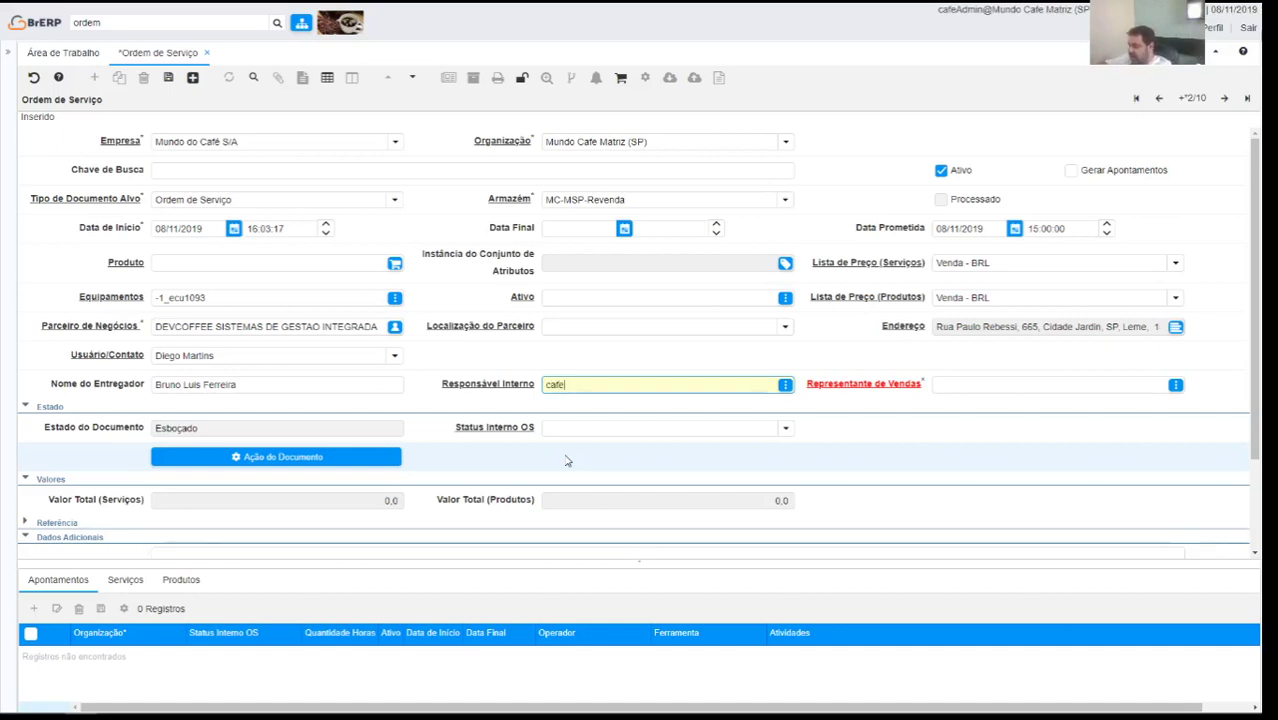
- Confirm the internal responsible user and choose a sales representative from the search results
{"action": "key", "text": "Tab"}
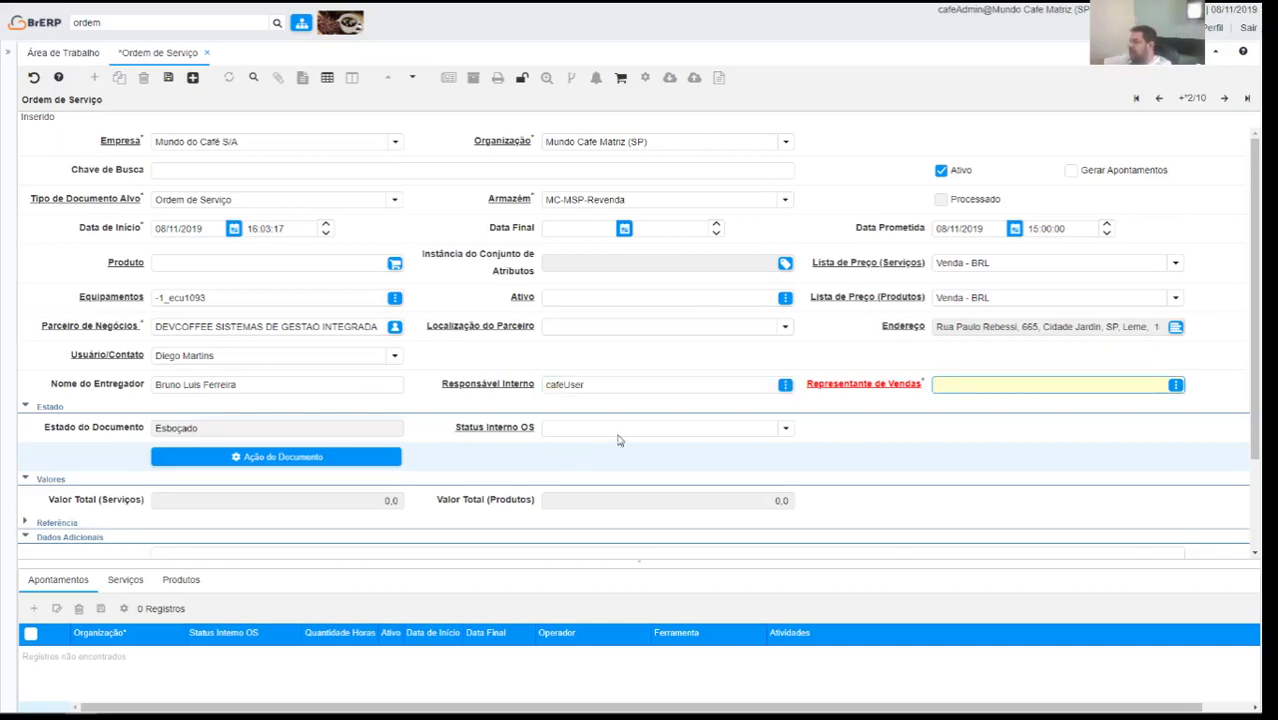
{"action": "left_click", "coordinate": [1176, 385]}
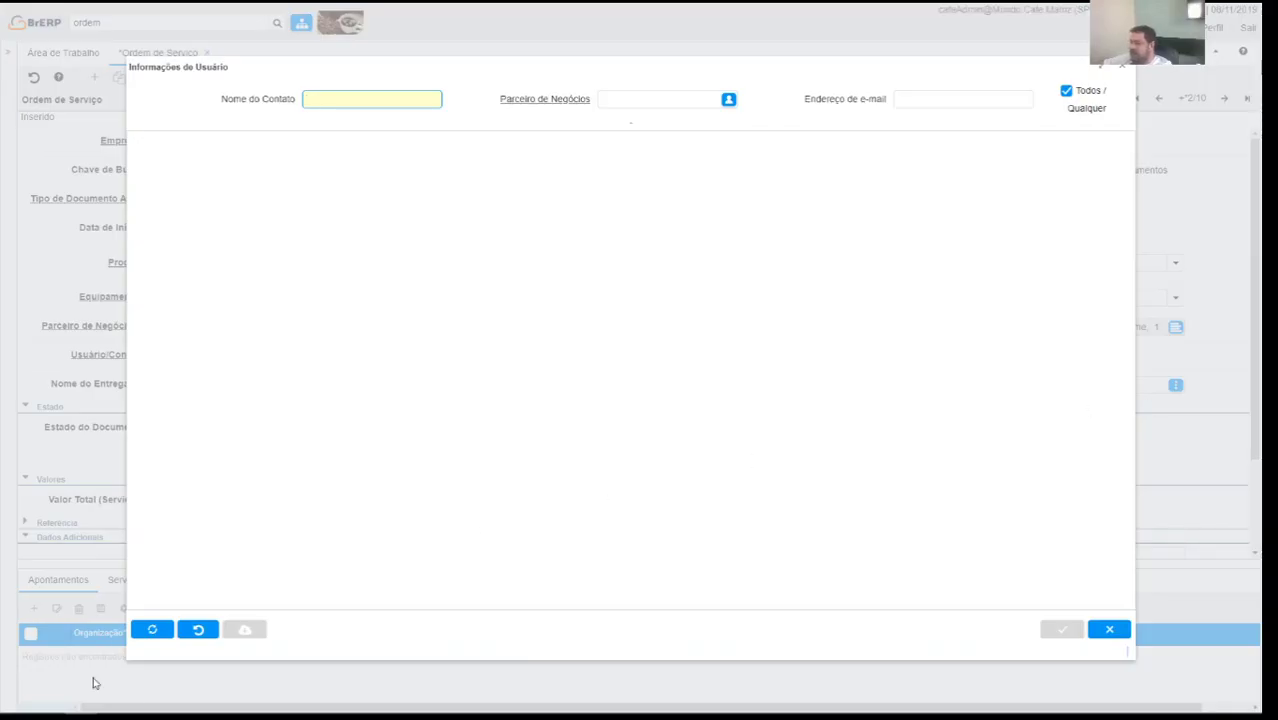
{"action": "left_click", "coordinate": [152, 629]}
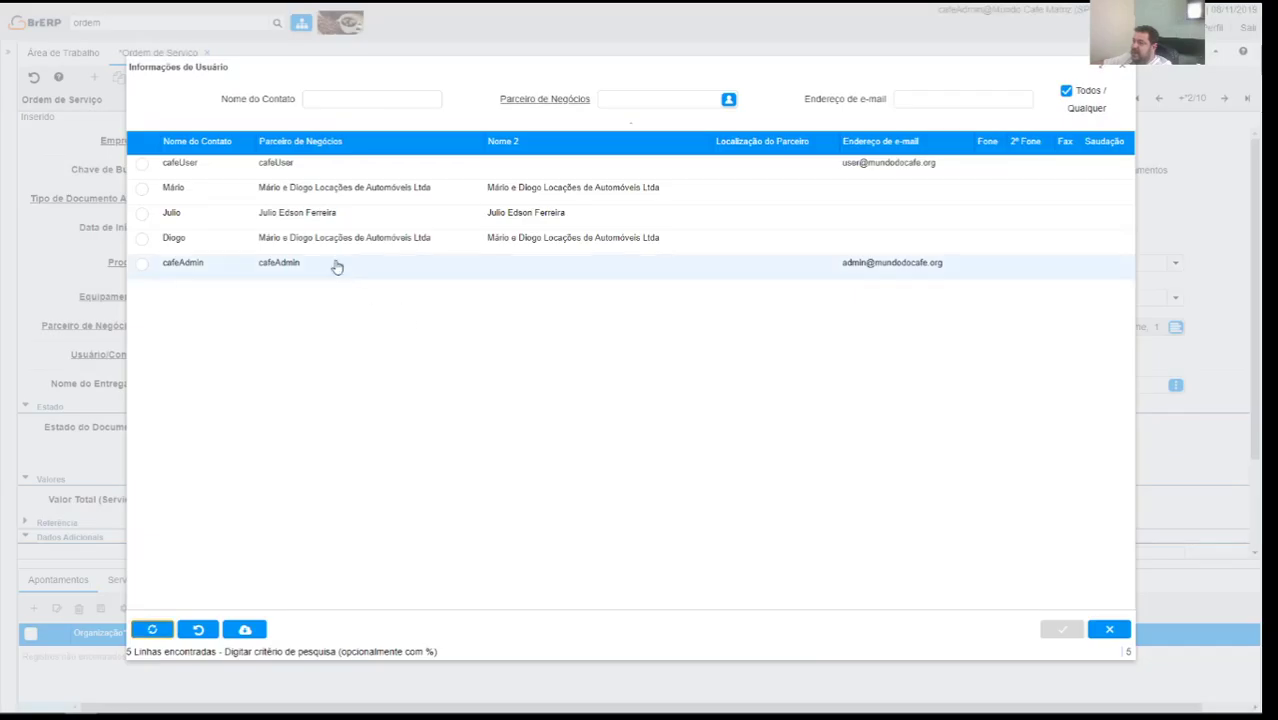
{"action": "double_click", "coordinate": [313, 212]}
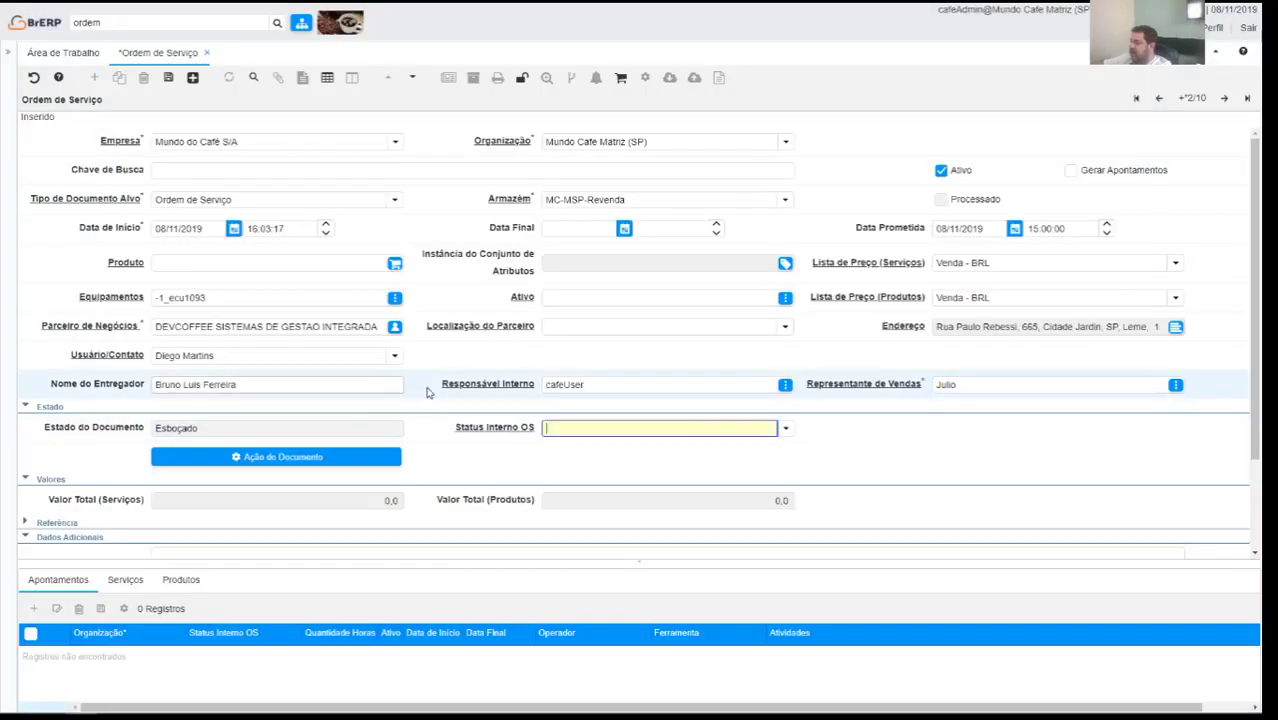
- Scroll down and open the Status Interno OS dropdown to view its options
{"action": "scroll", "coordinate": [826, 342], "scroll_direction": "down", "scroll_amount": 3}
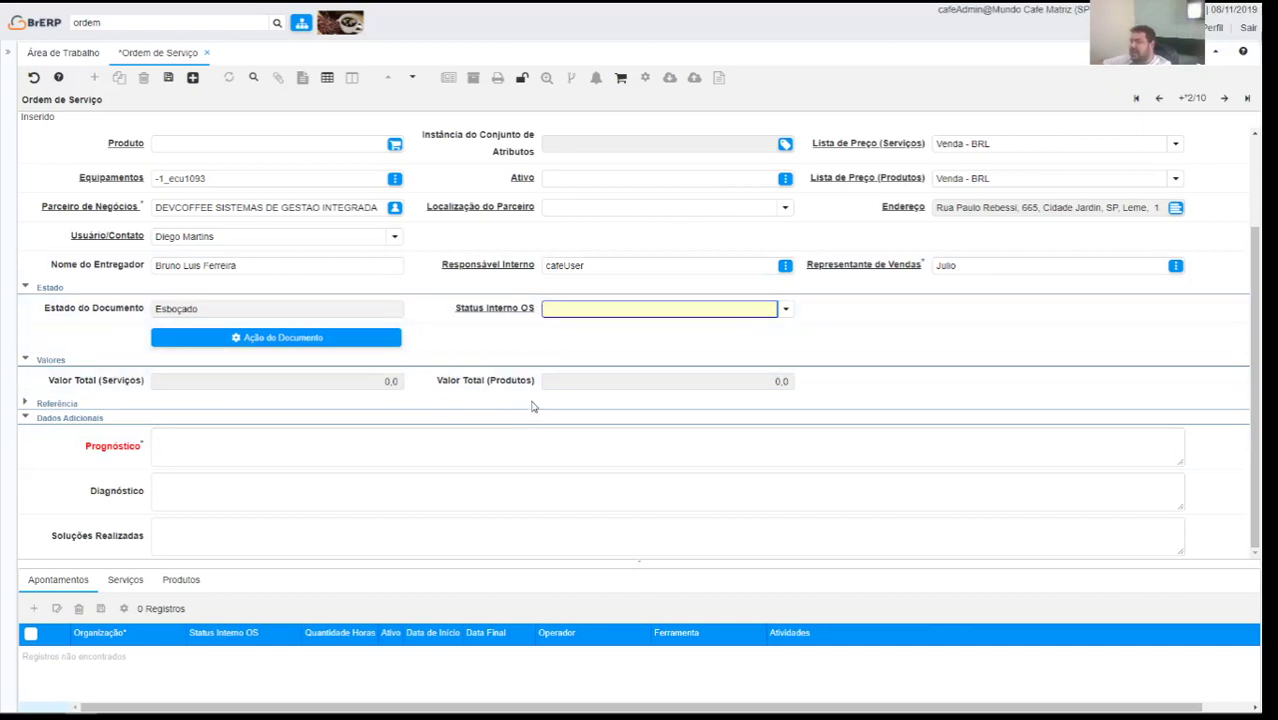
{"action": "left_click", "coordinate": [785, 308]}
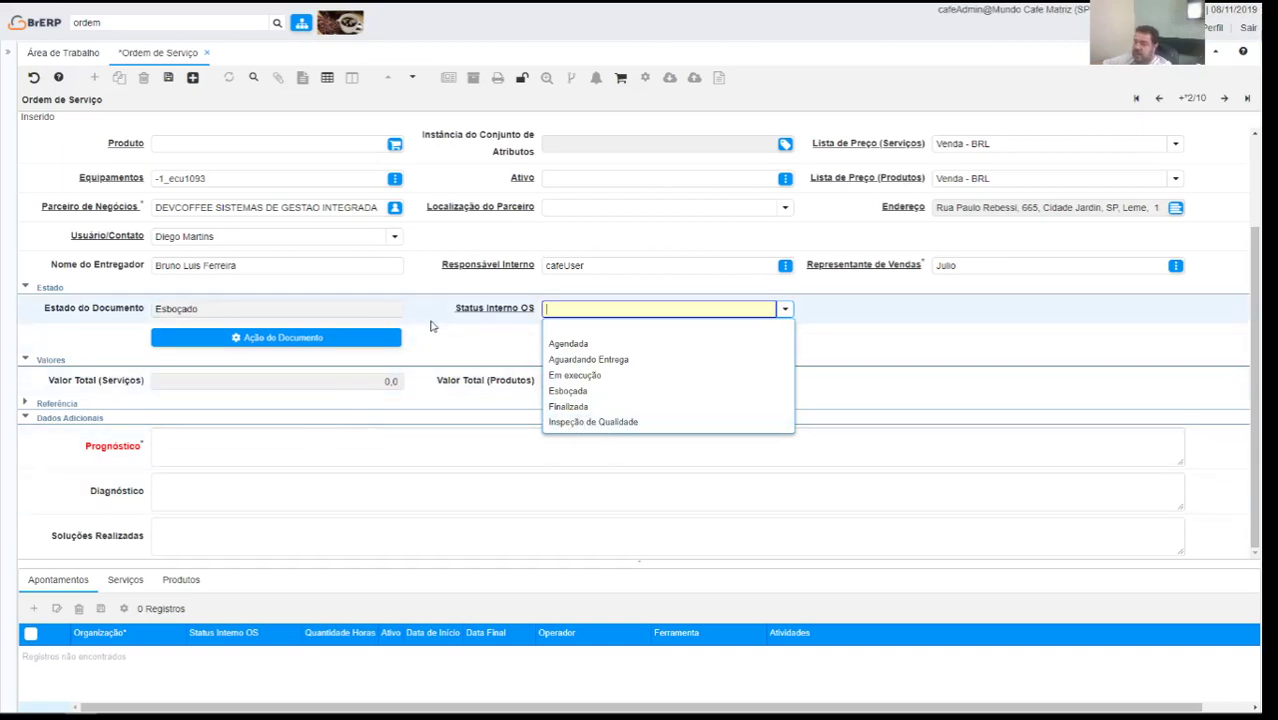
{"action": "left_click", "coordinate": [486, 341]}
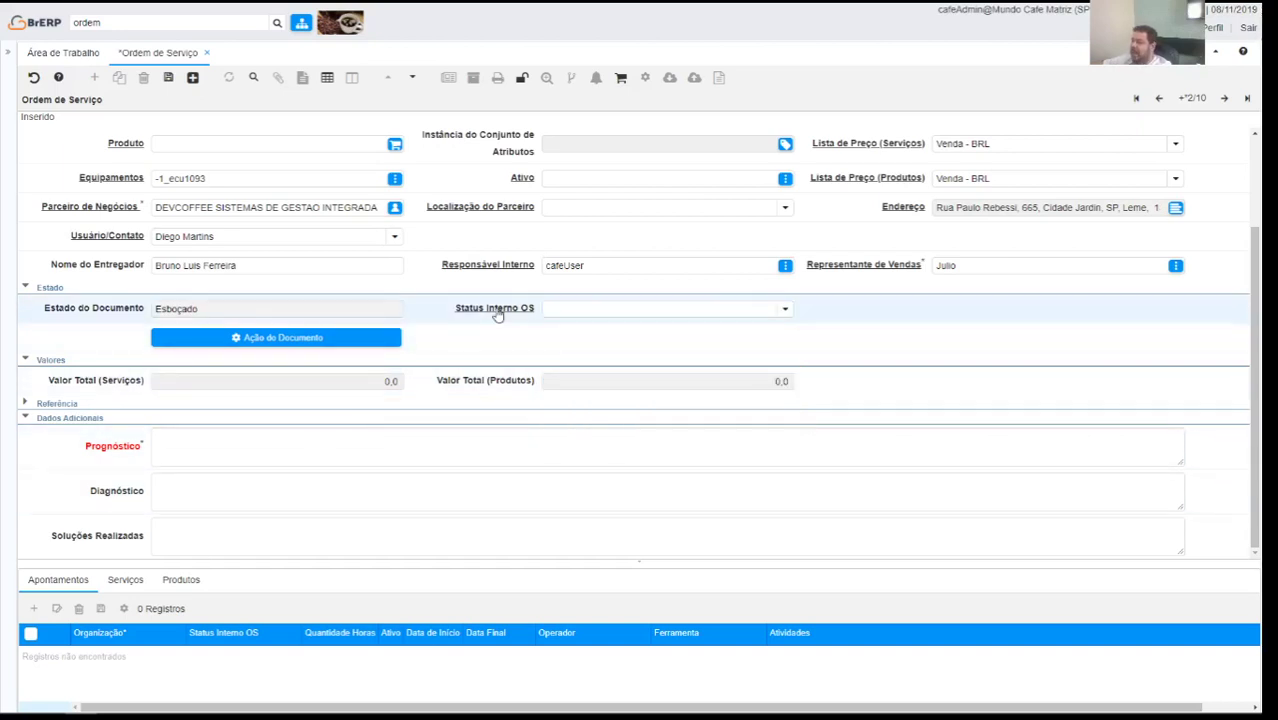
{"action": "left_click", "coordinate": [486, 310]}
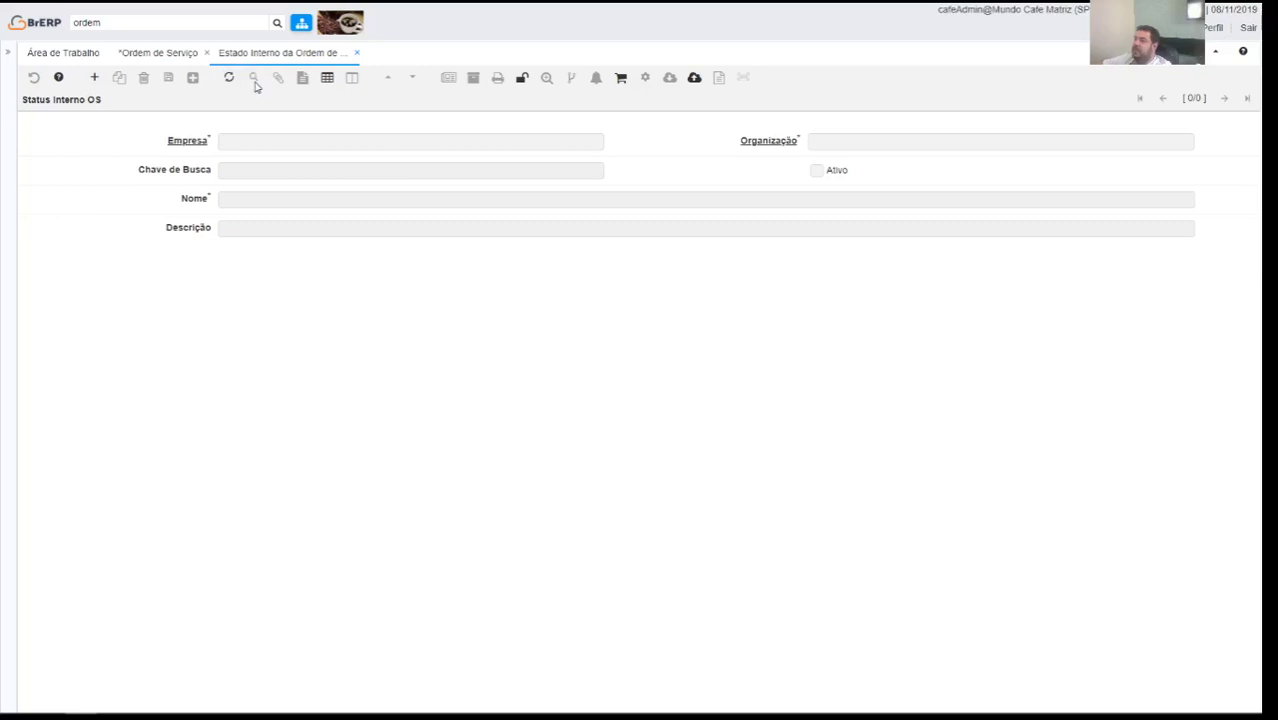
{"action": "left_click", "coordinate": [253, 84]}
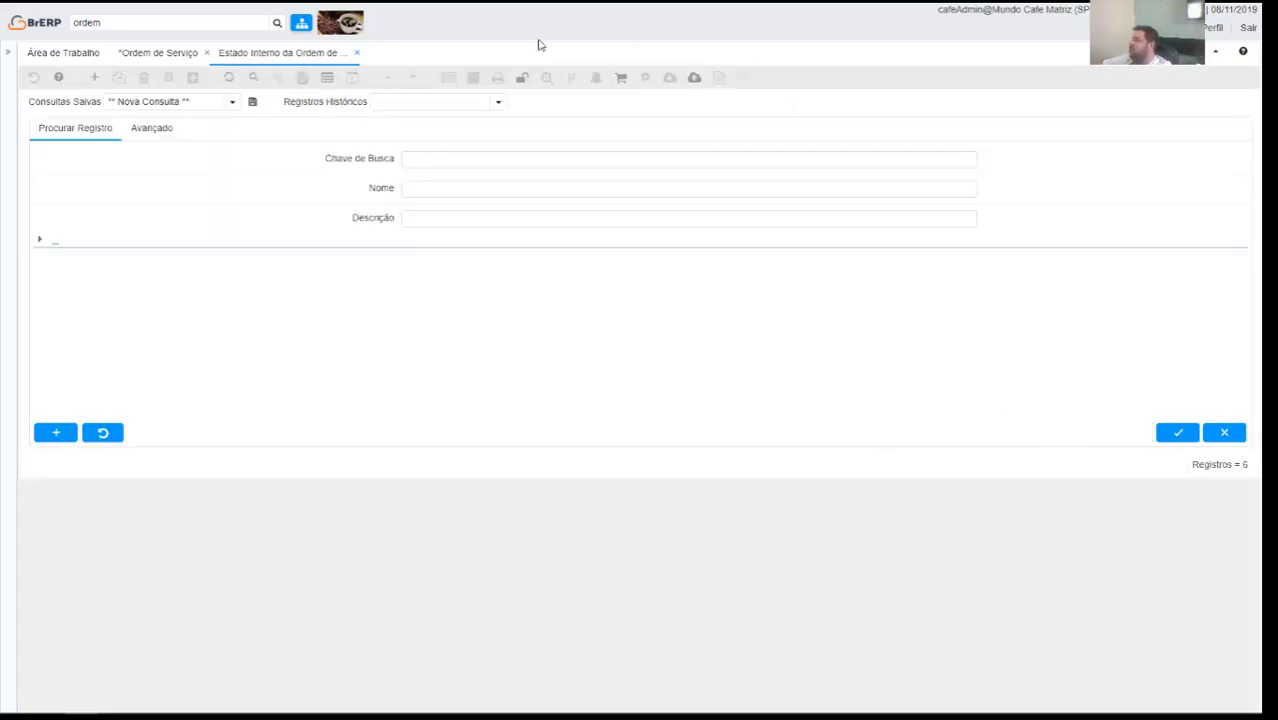
{"action": "left_click", "coordinate": [1178, 432]}
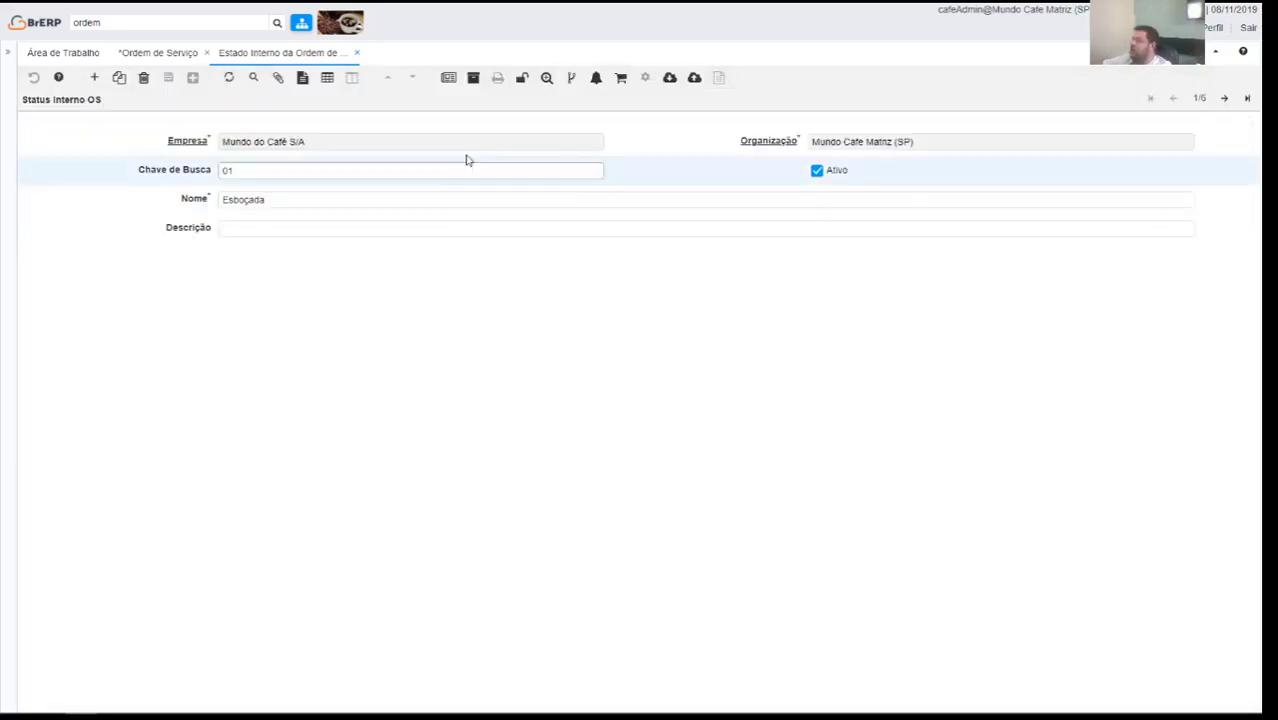
{"action": "left_click", "coordinate": [327, 77]}
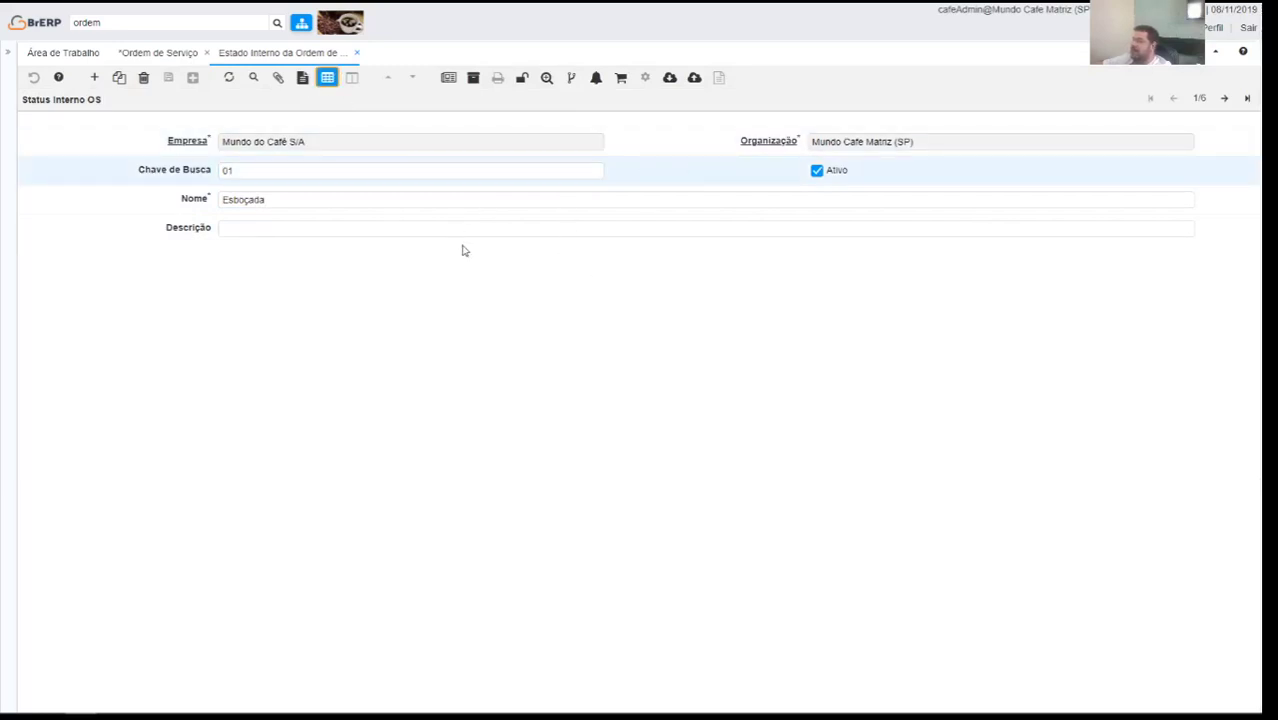
{"action": "left_click", "coordinate": [356, 55]}
{"action": "left_click", "coordinate": [763, 311]}
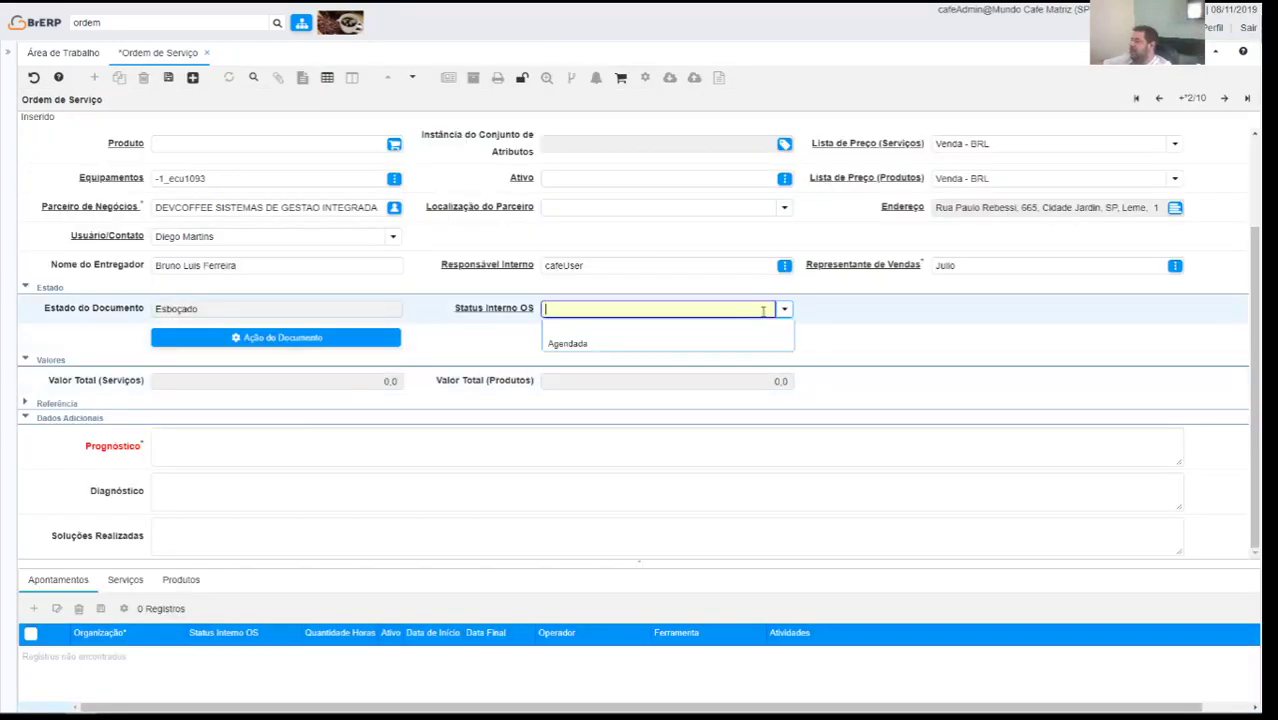
- Set Status Interno OS to Esboçada
{"action": "left_click", "coordinate": [620, 343]}
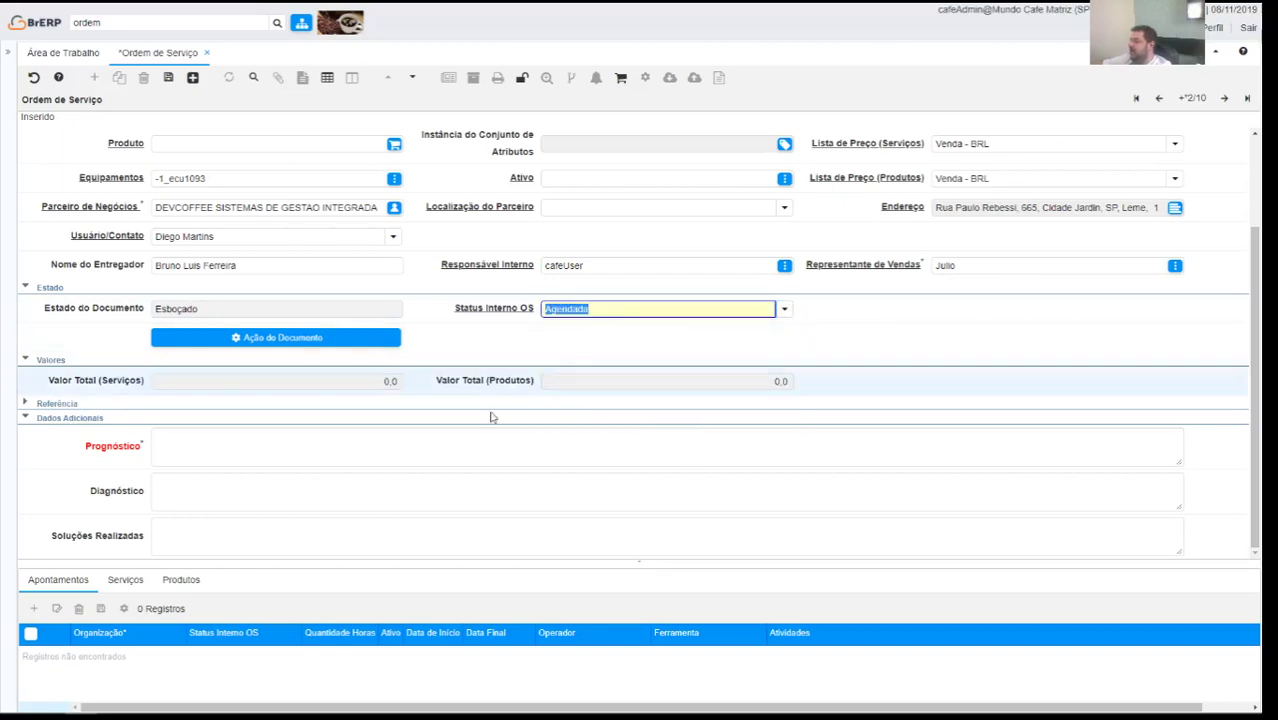
{"action": "left_click", "coordinate": [690, 311]}
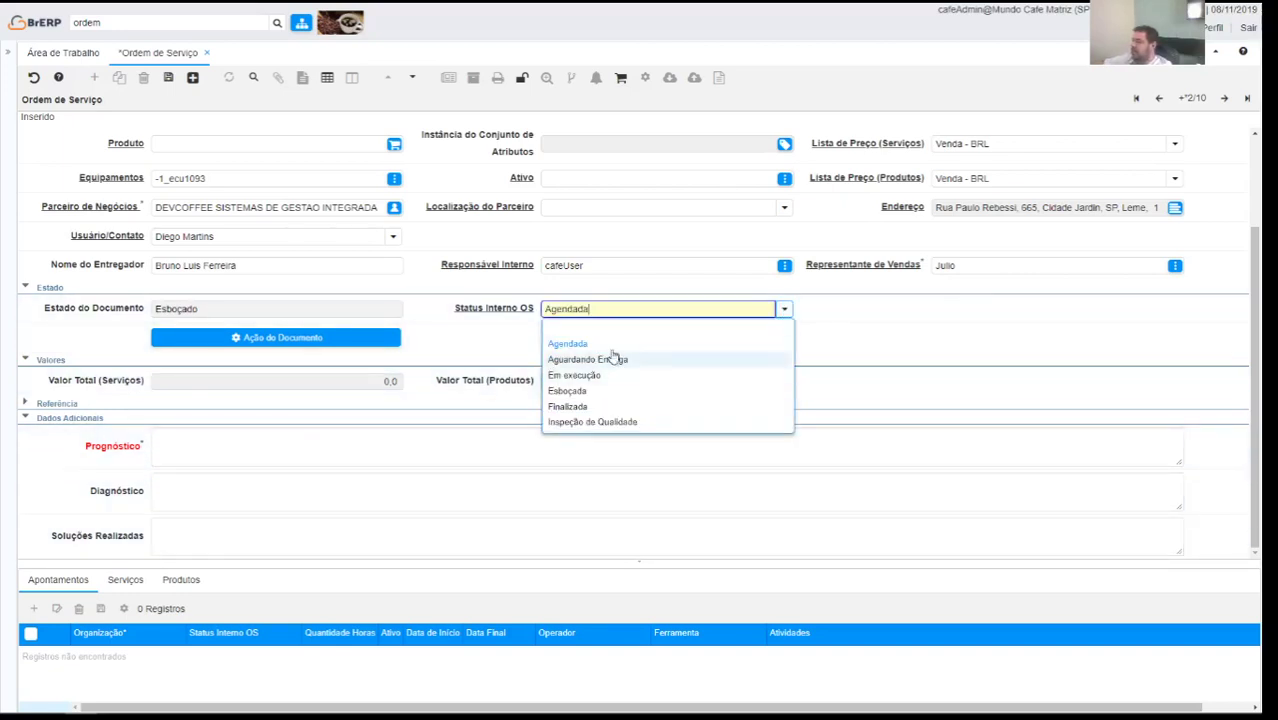
{"action": "left_click", "coordinate": [568, 392]}
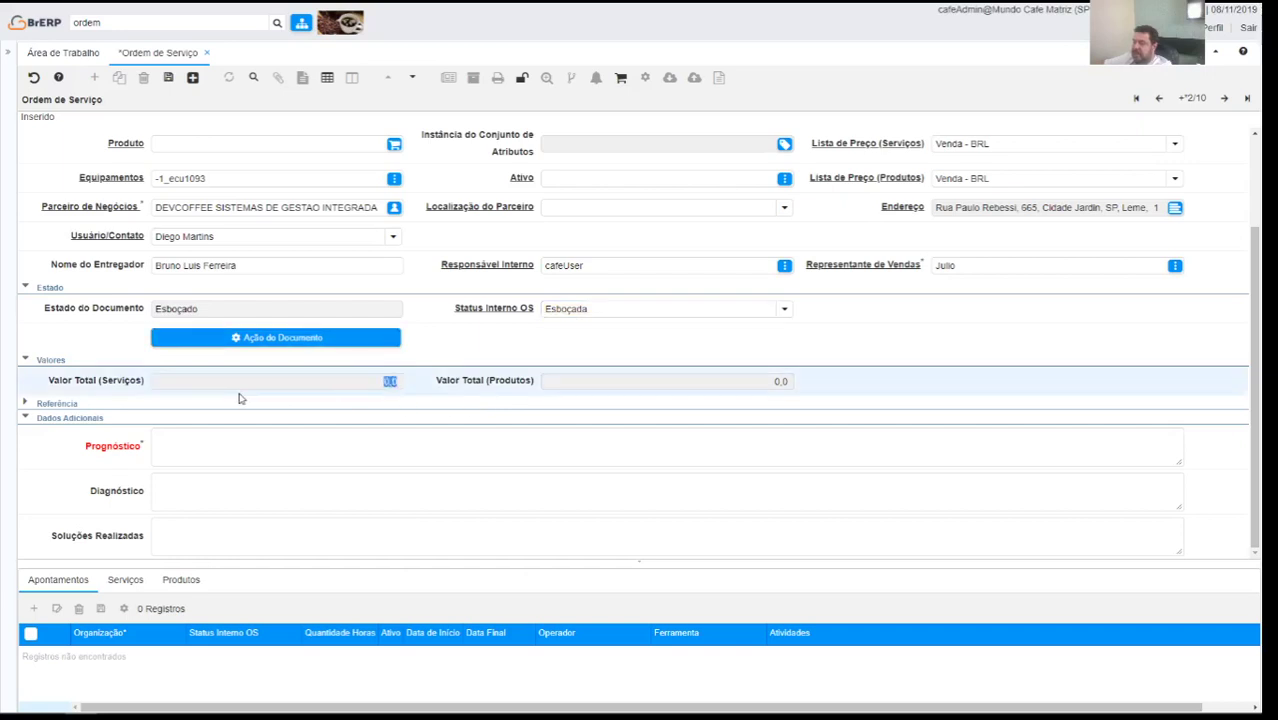
- Enter the prognosis 'Executar serviço de Jardinagem'
{"action": "left_click", "coordinate": [224, 452]}
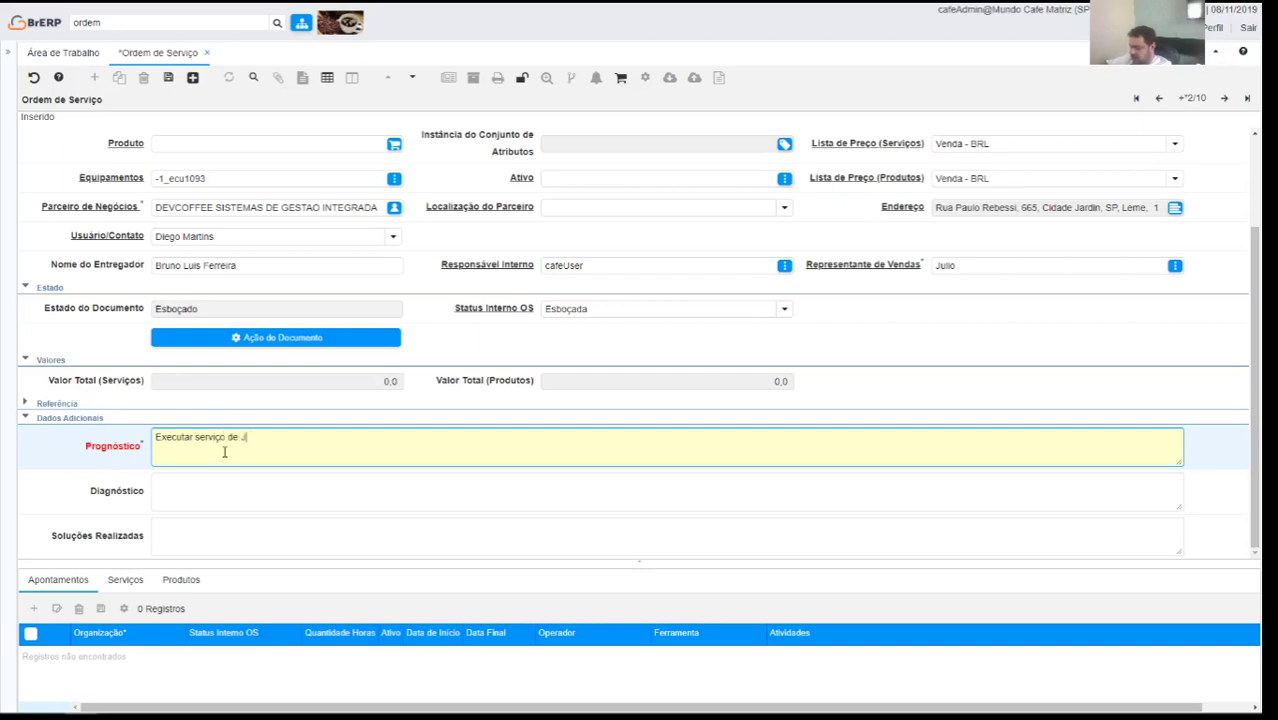
{"action": "type", "text": "Executar serviço de Jardinagem"}
{"action": "key", "text": "Tab"}
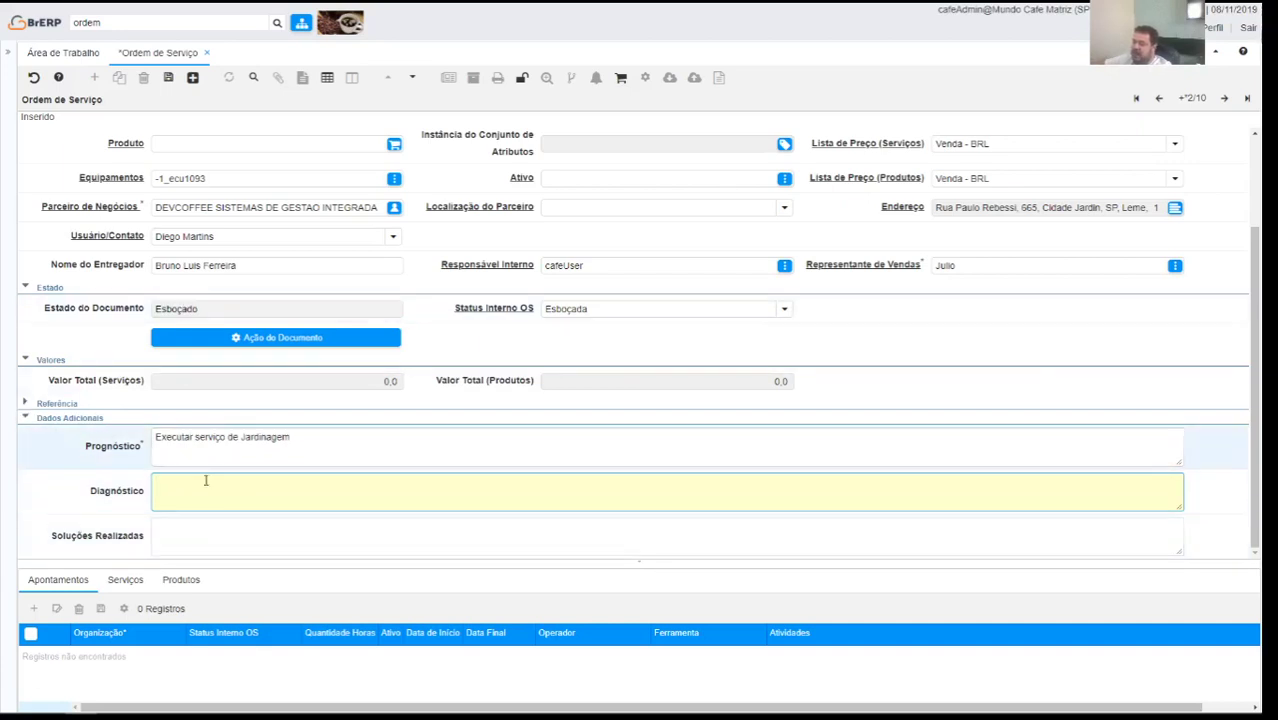
- Expand the Referência section and save the order as record 1000016
{"action": "left_click", "coordinate": [24, 404]}
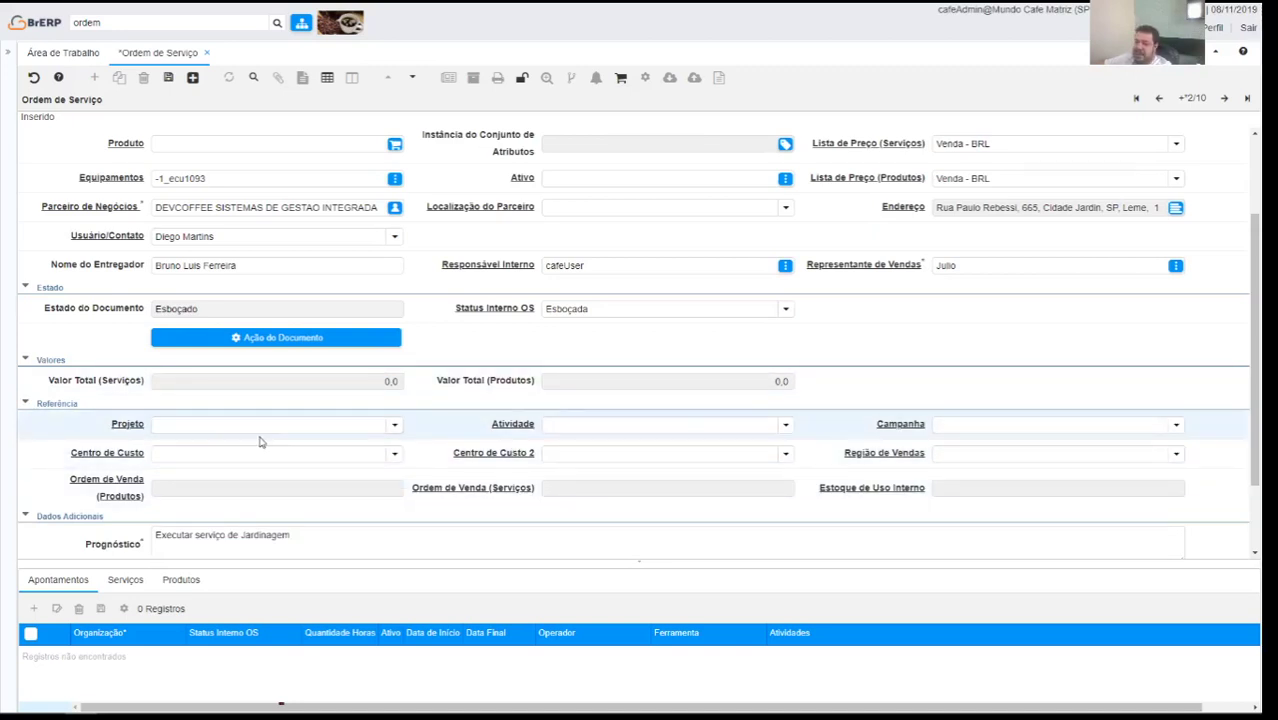
{"action": "left_click", "coordinate": [166, 78]}
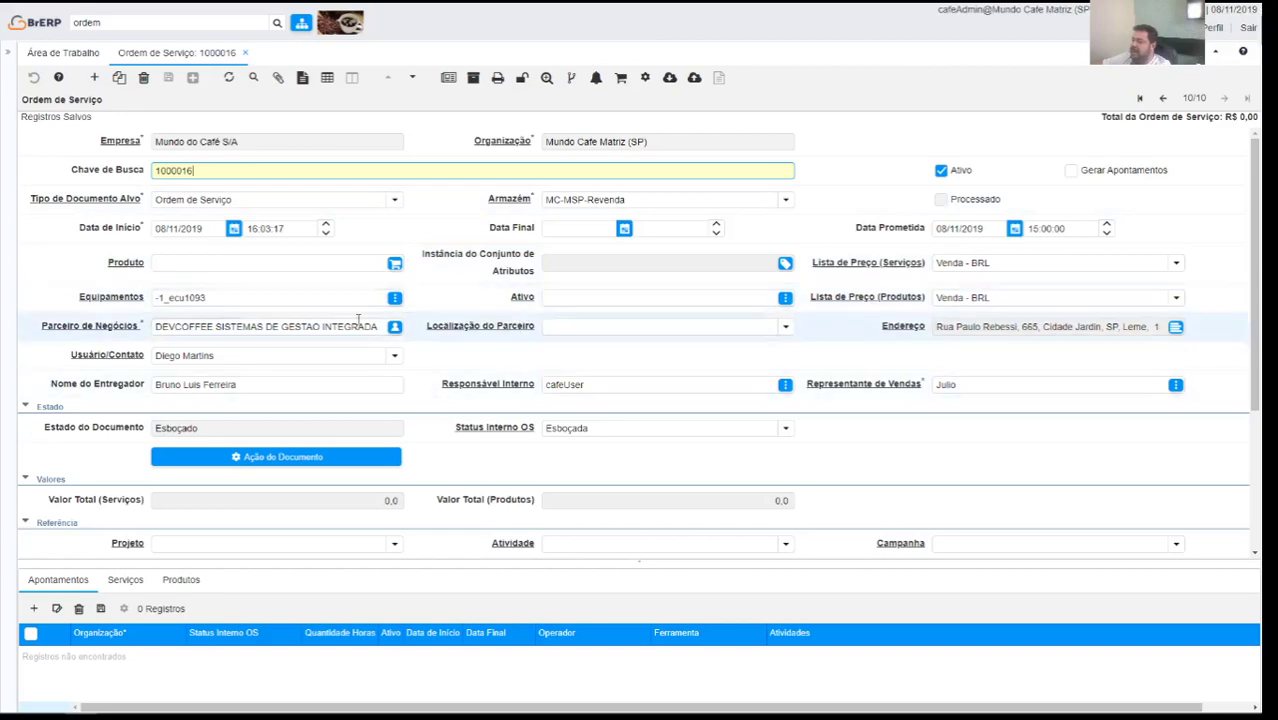
- Scroll to the top and tick Gerar Apontamentos on order 1000016
{"action": "left_click", "coordinate": [257, 458]}
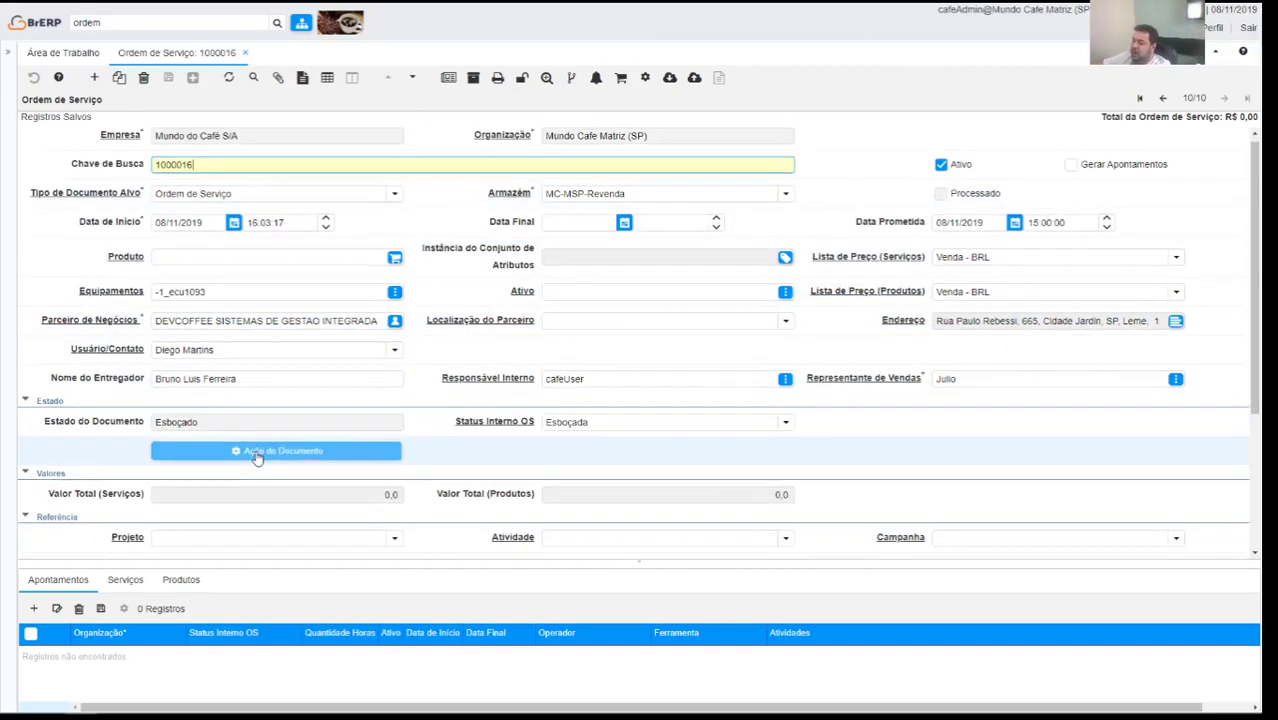
{"action": "scroll", "coordinate": [257, 458], "scroll_direction": "down", "scroll_amount": 2}
{"action": "left_click", "coordinate": [63, 53]}
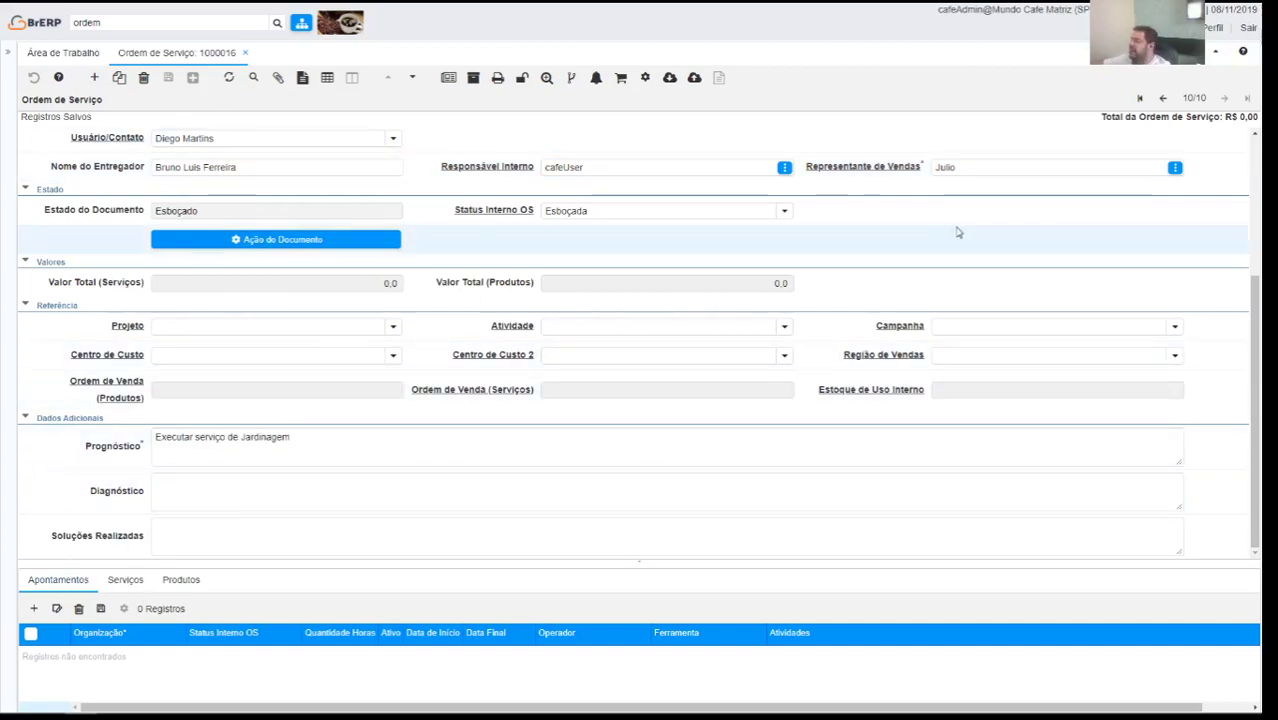
{"action": "scroll", "coordinate": [956, 234], "scroll_direction": "up", "scroll_amount": 2}
{"action": "scroll", "coordinate": [956, 234], "scroll_direction": "up", "scroll_amount": 1}
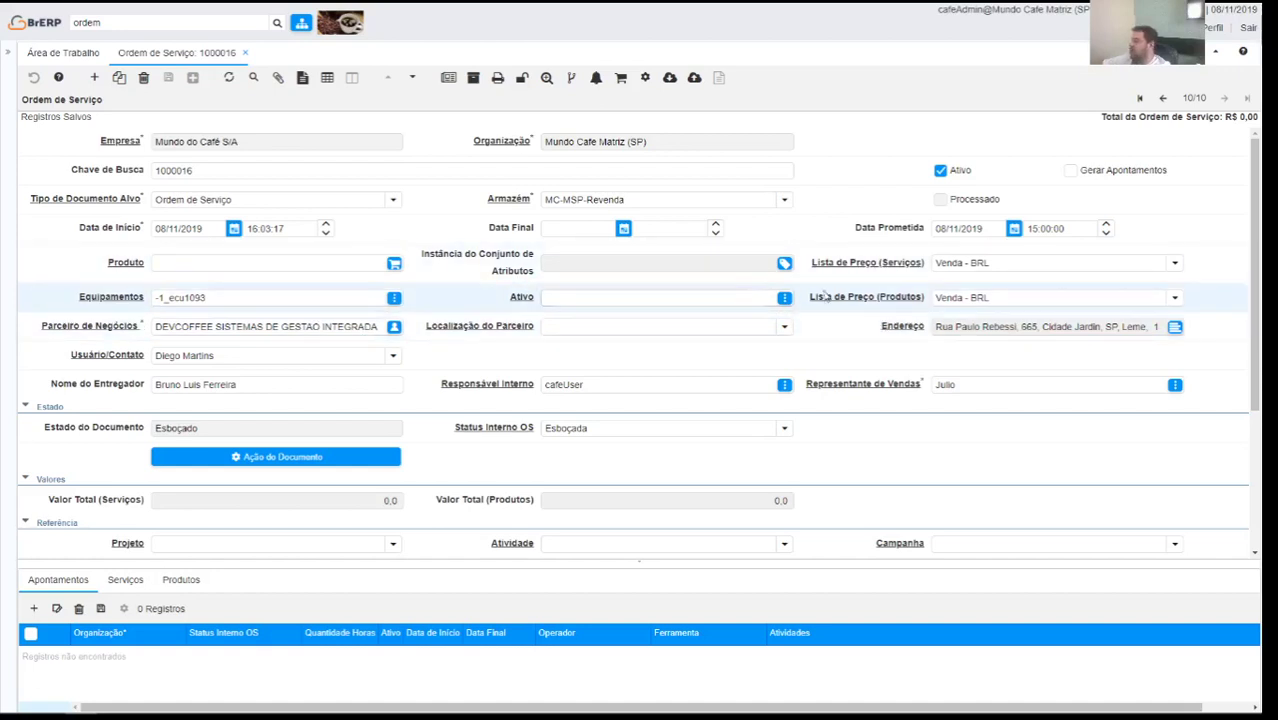
{"action": "left_click", "coordinate": [1070, 171]}
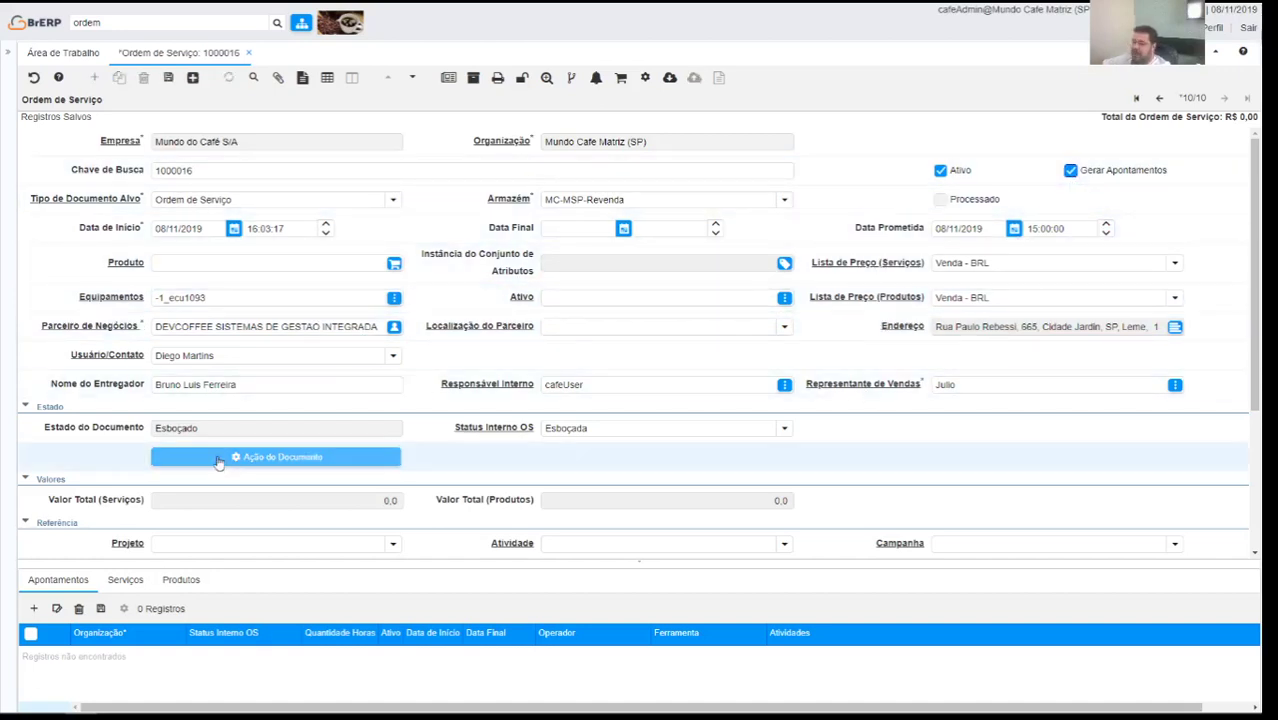
{"action": "scroll", "coordinate": [300, 440], "scroll_direction": "down", "scroll_amount": 2}
- Run Preparar on the order and set Status Interno OS to Em execução
{"action": "left_click", "coordinate": [378, 329]}
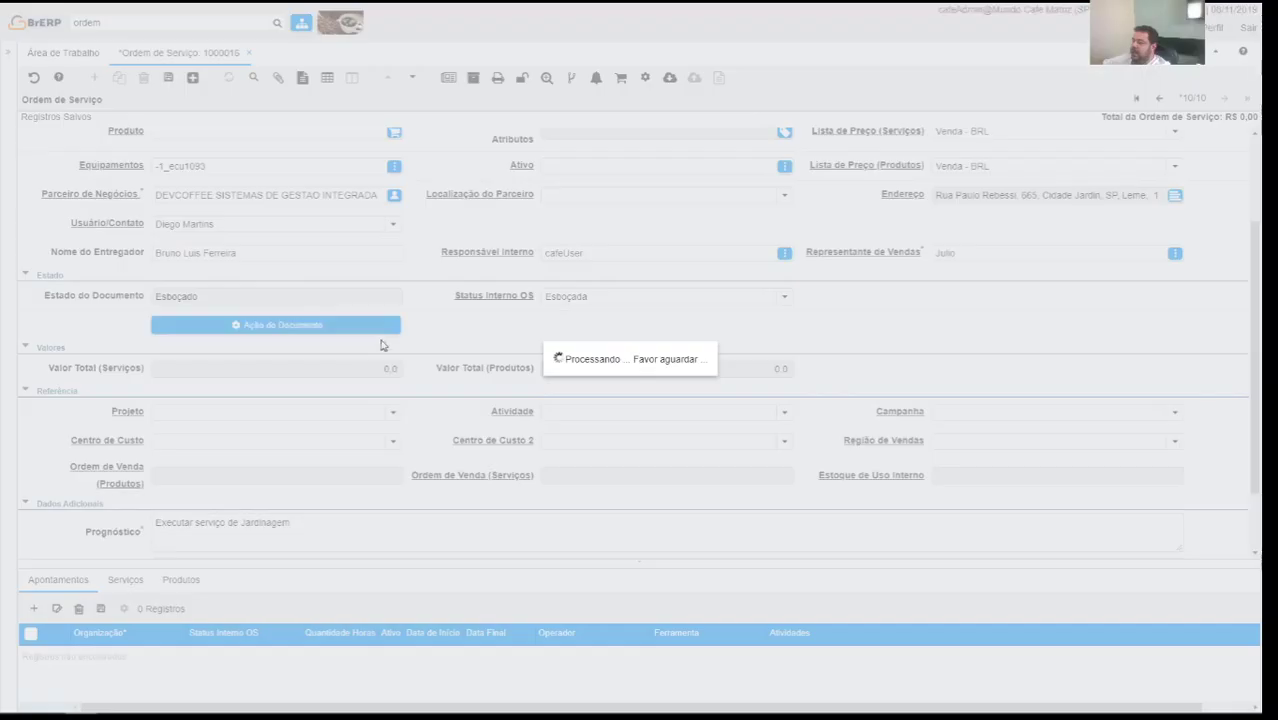
{"action": "left_click", "coordinate": [630, 368]}
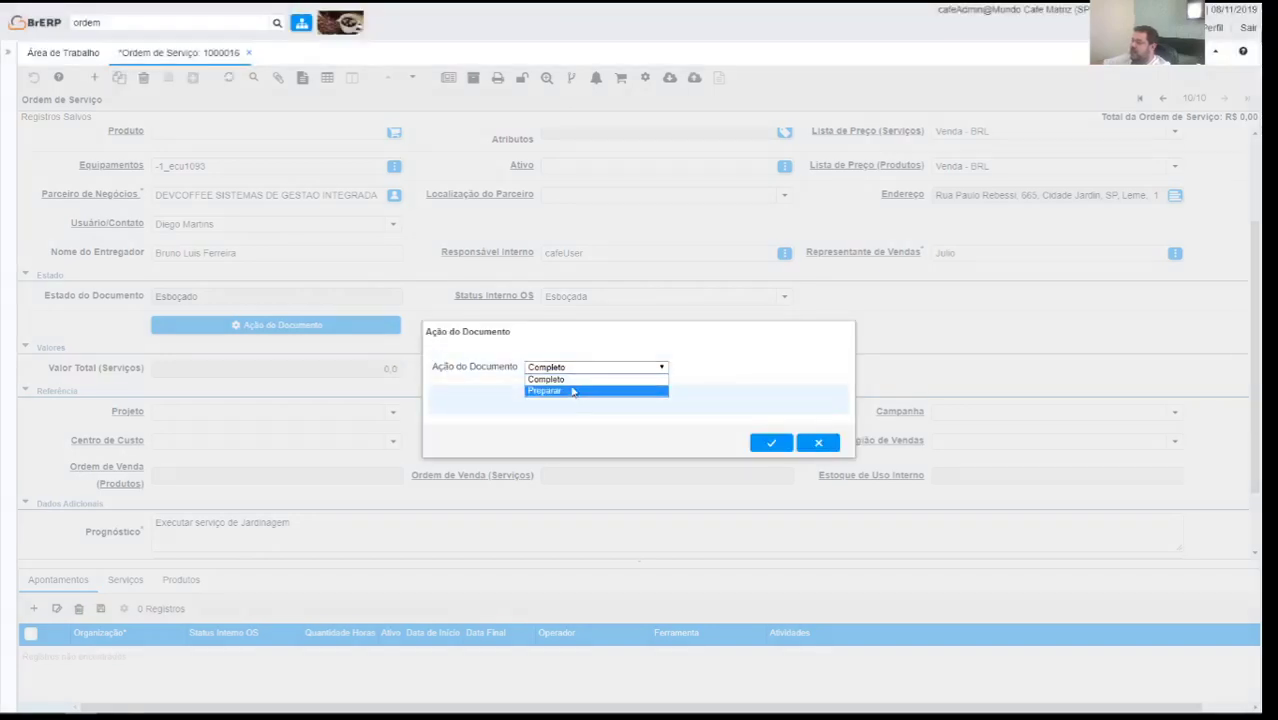
{"action": "left_click", "coordinate": [585, 391]}
{"action": "left_click", "coordinate": [768, 460]}
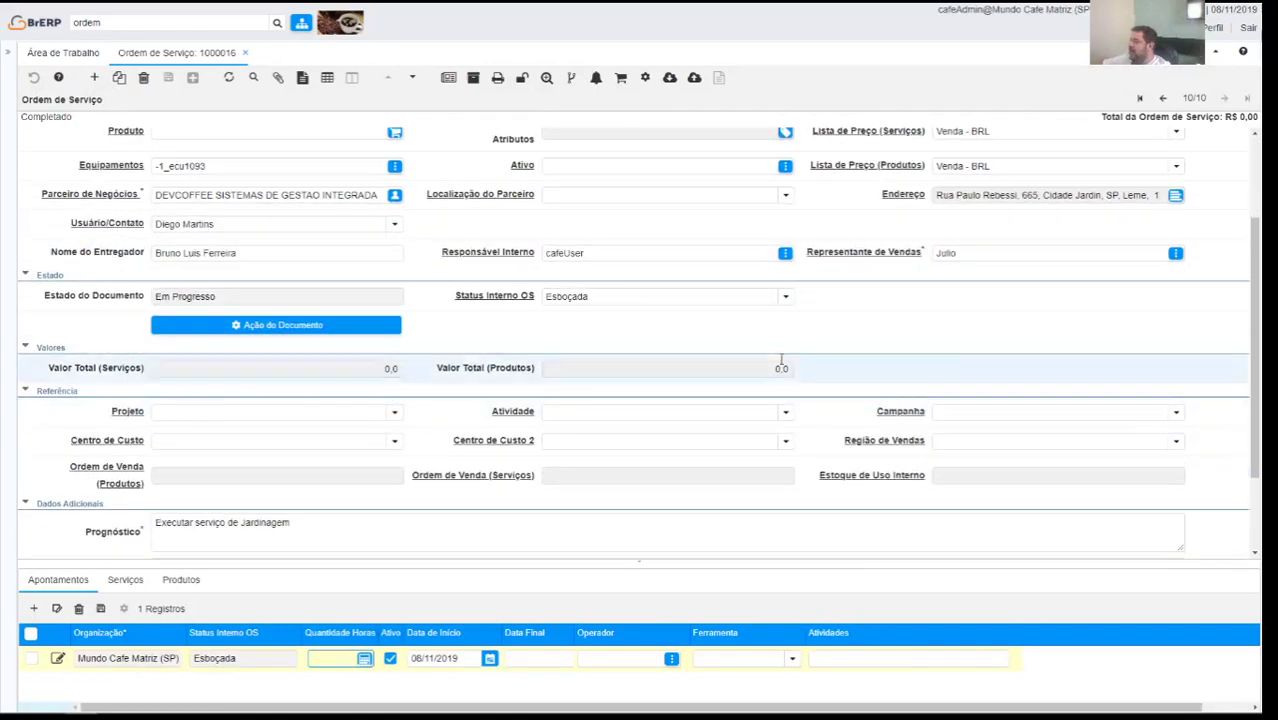
{"action": "left_click", "coordinate": [782, 302]}
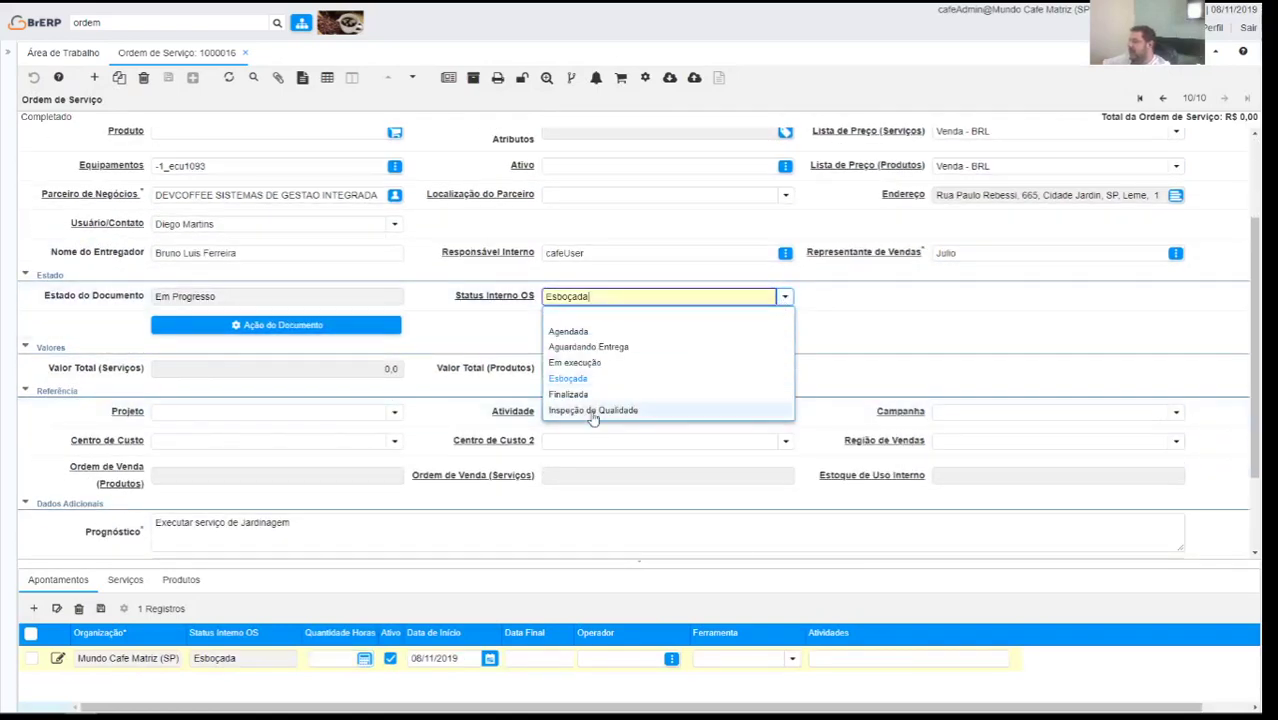
{"action": "left_click", "coordinate": [577, 363]}
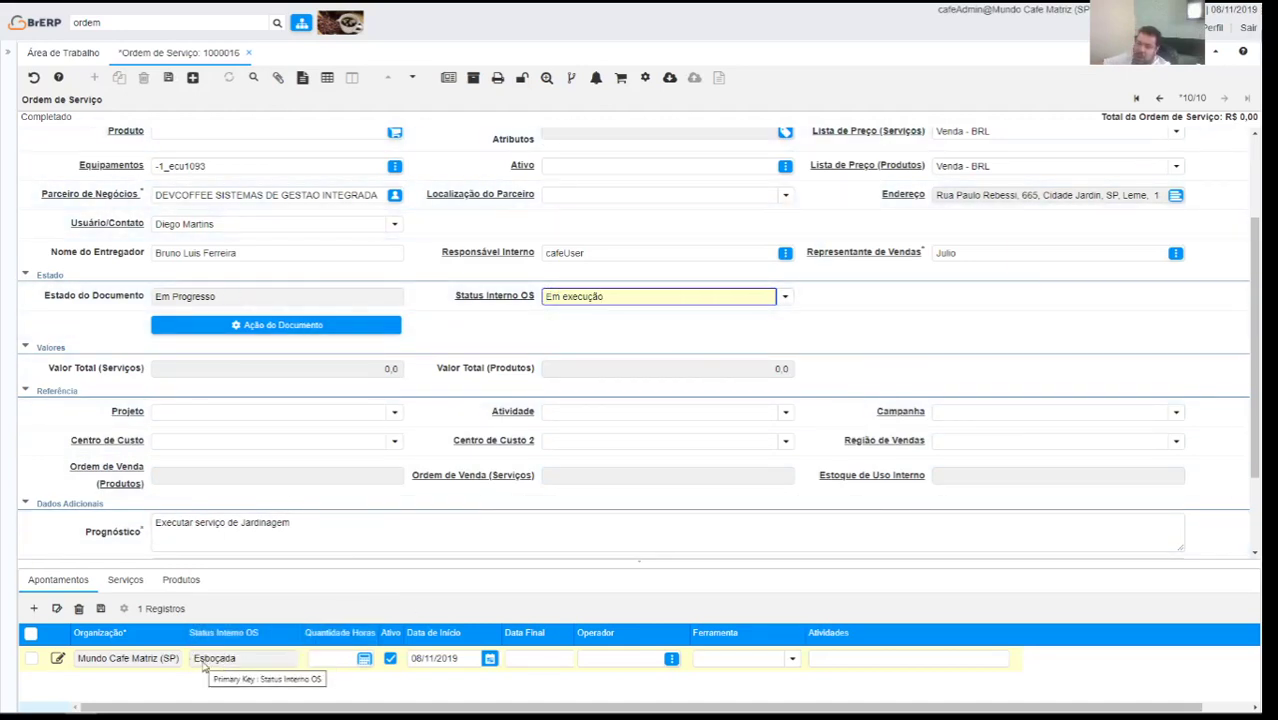
- Tick Gerar Apontamentos and run Preparar again to create the first time entry
{"action": "scroll", "coordinate": [704, 325], "scroll_direction": "up", "scroll_amount": 3}
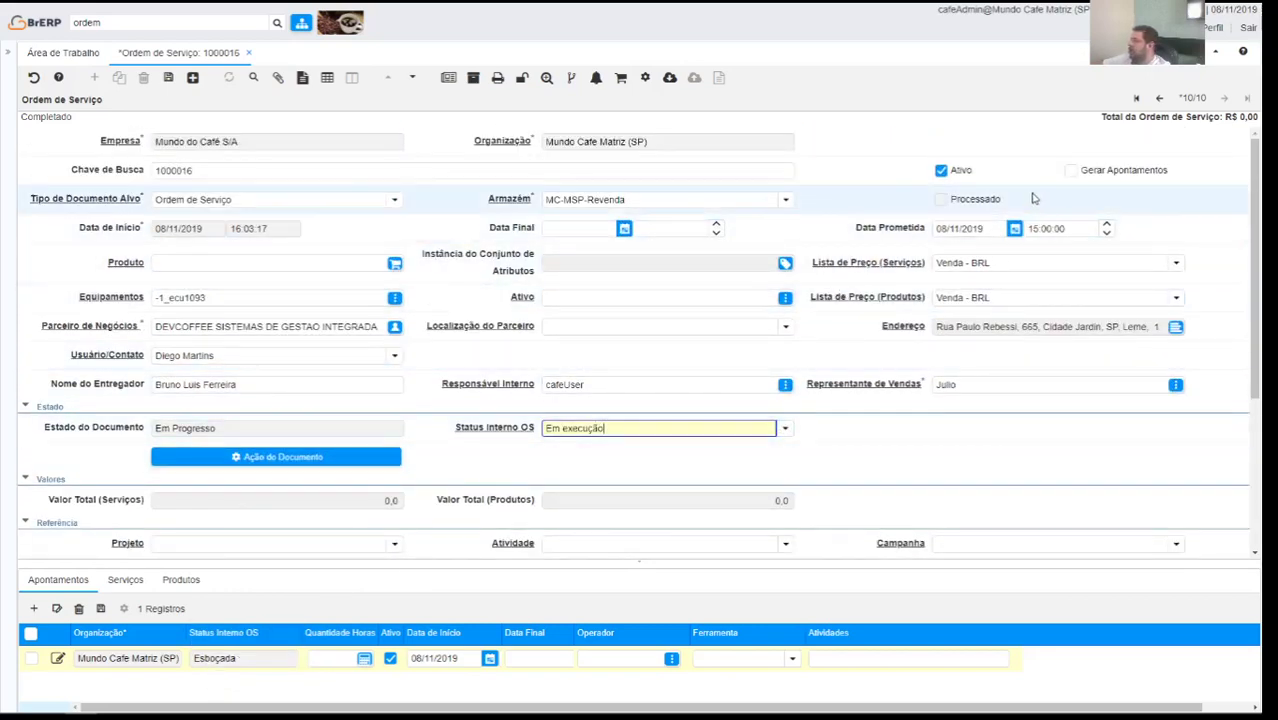
{"action": "left_click", "coordinate": [1071, 170]}
{"action": "left_click", "coordinate": [350, 462]}
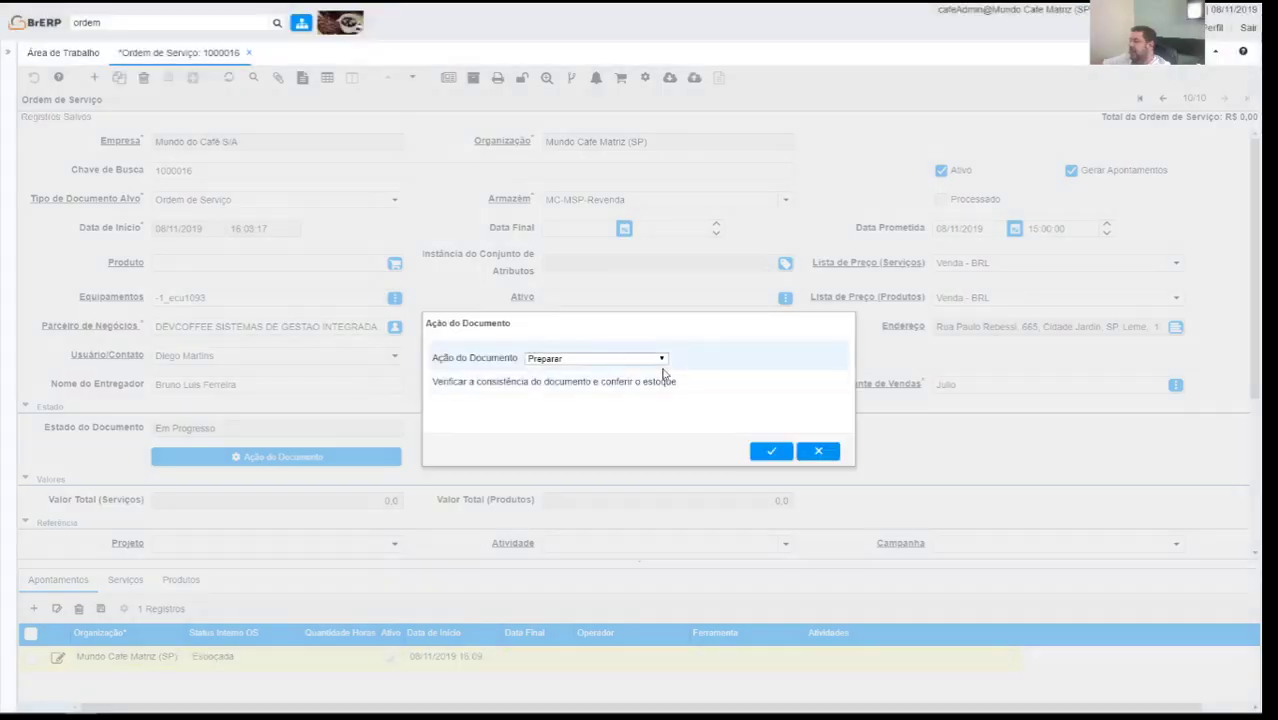
{"action": "left_click", "coordinate": [771, 451]}
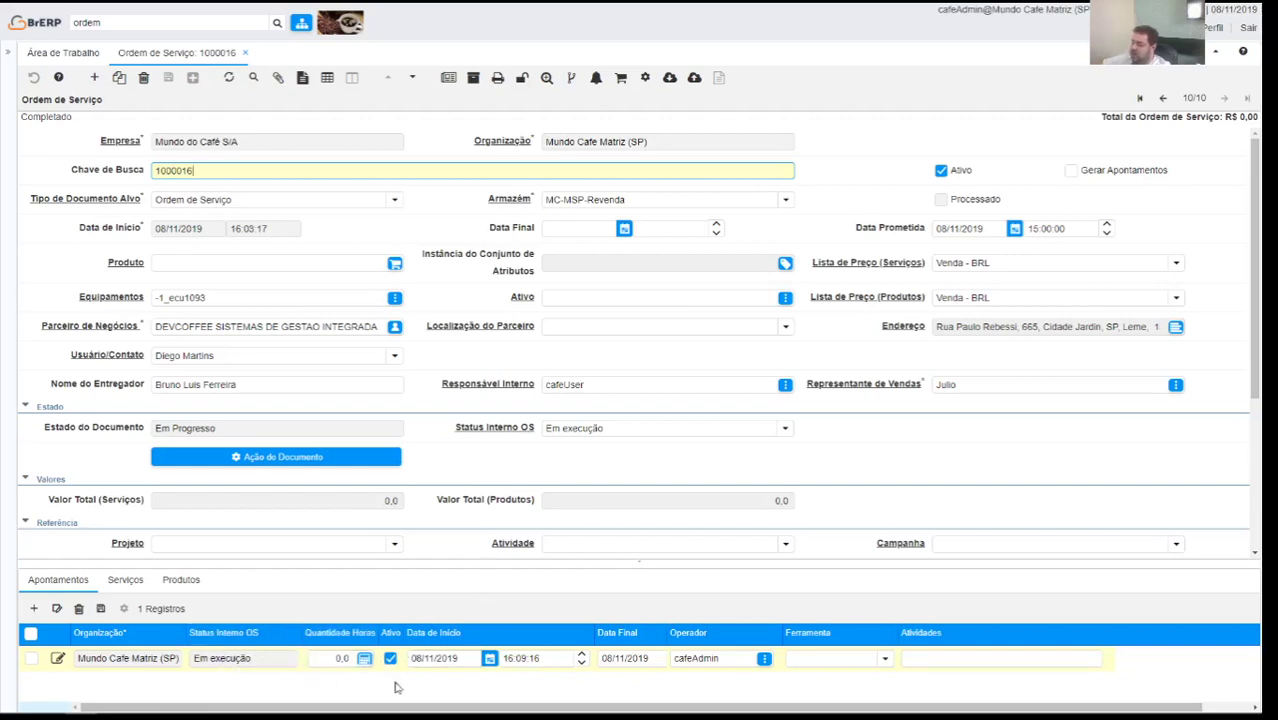
{"action": "left_click", "coordinate": [80, 582]}
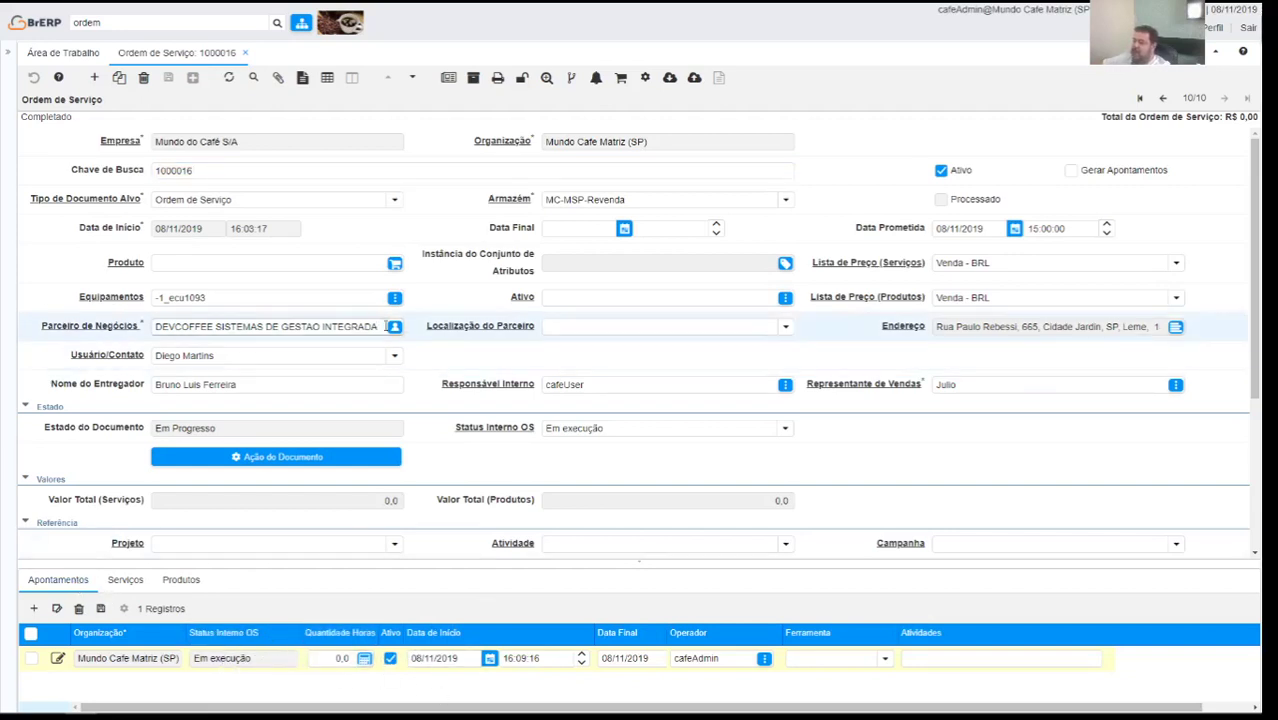
- Set the time entry's end time to 17:00, describe it as 'Execução do serviço', and save
{"action": "left_click", "coordinate": [57, 658]}
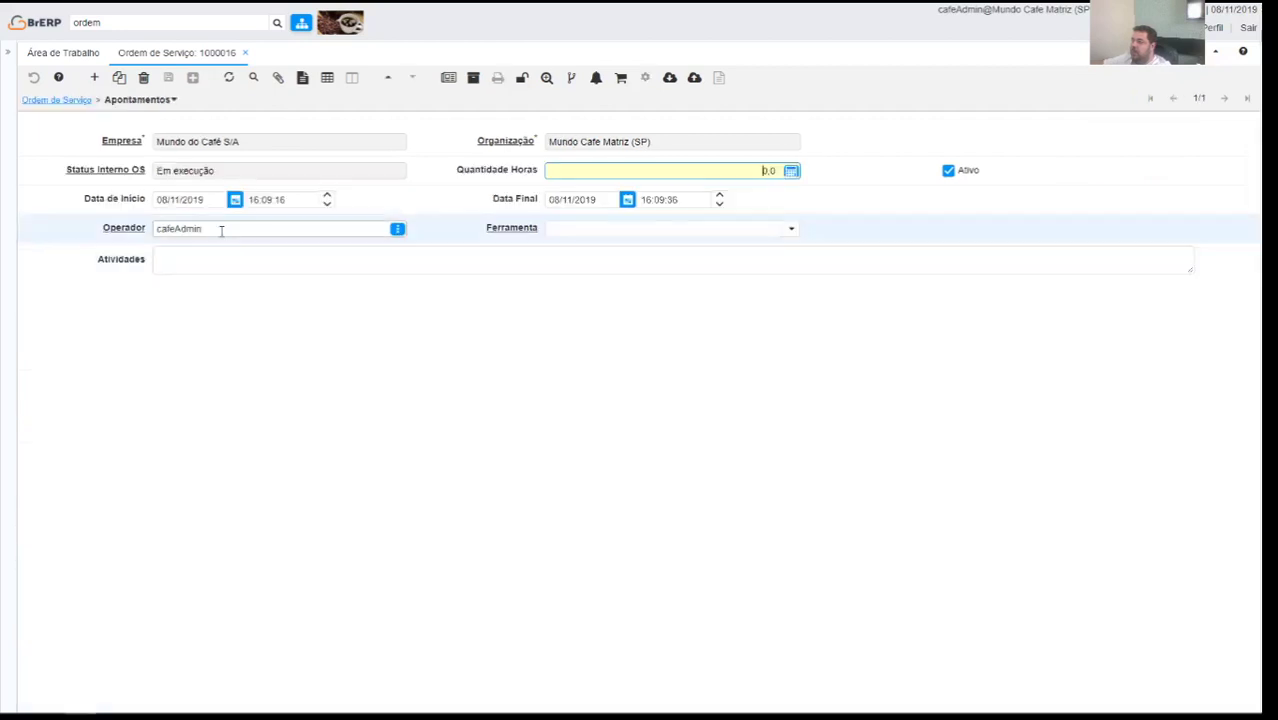
{"action": "double_click", "coordinate": [201, 199]}
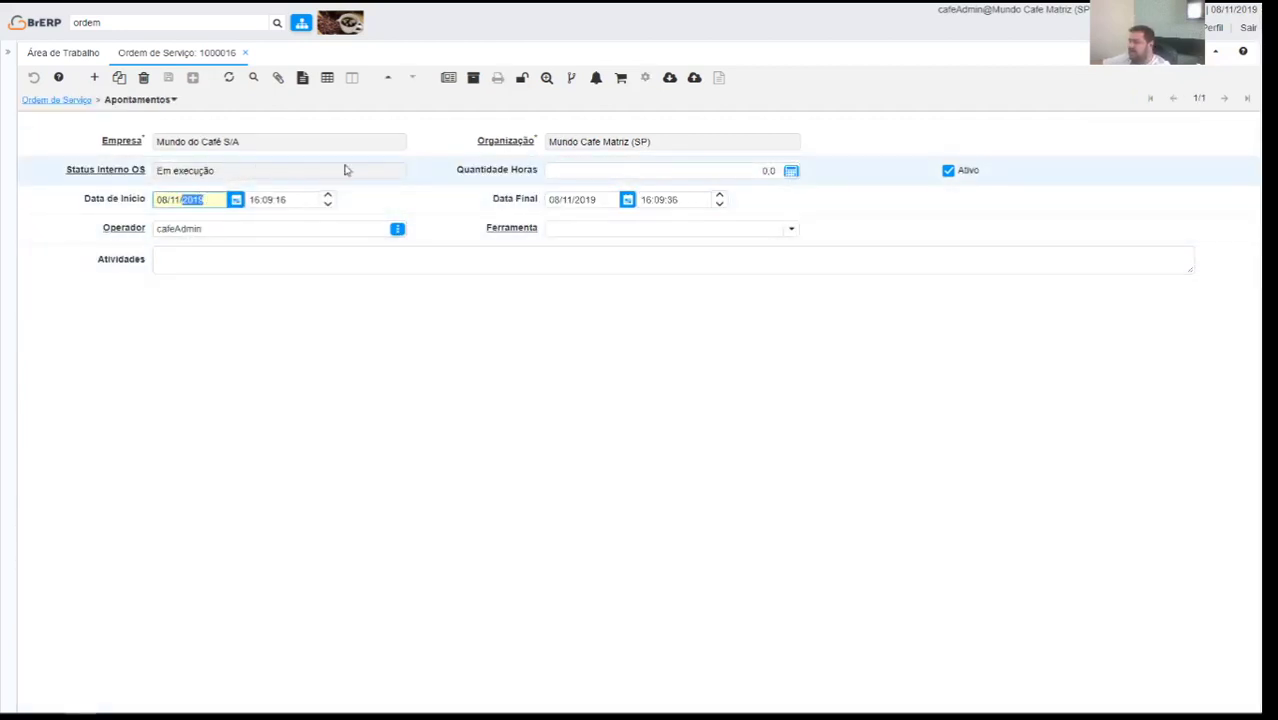
{"action": "left_click", "coordinate": [197, 196]}
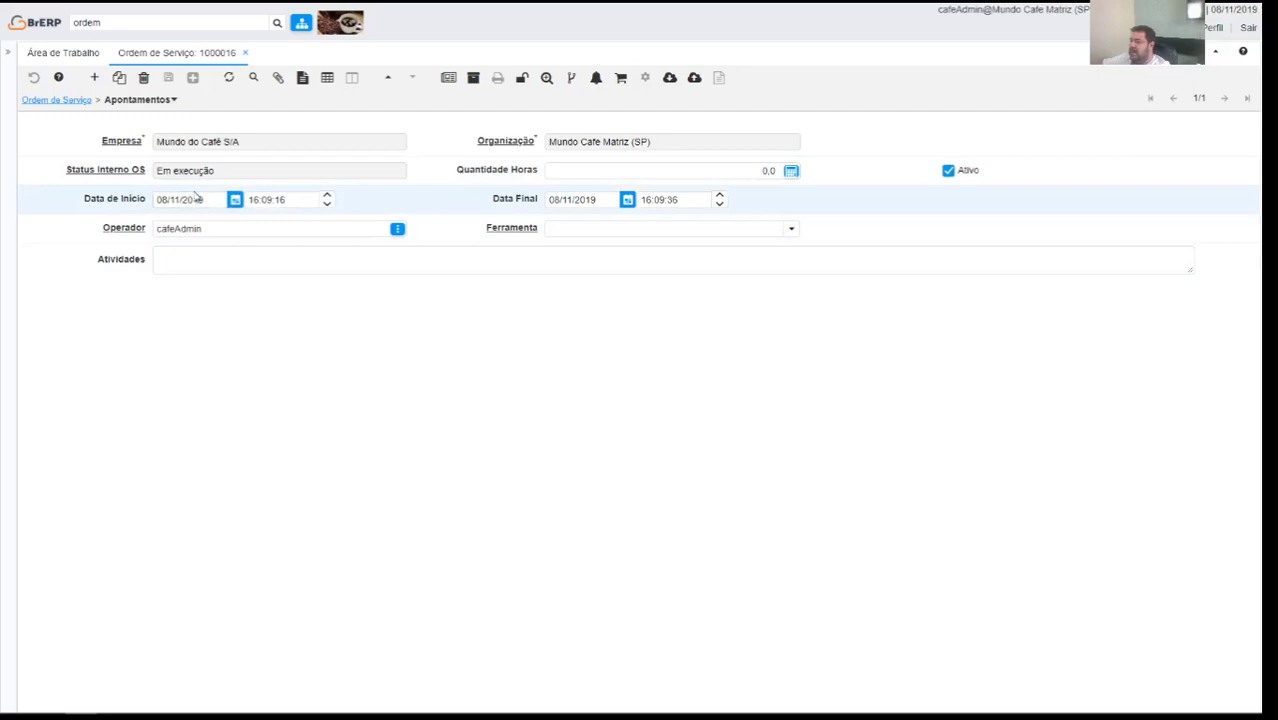
{"action": "double_click", "coordinate": [276, 200]}
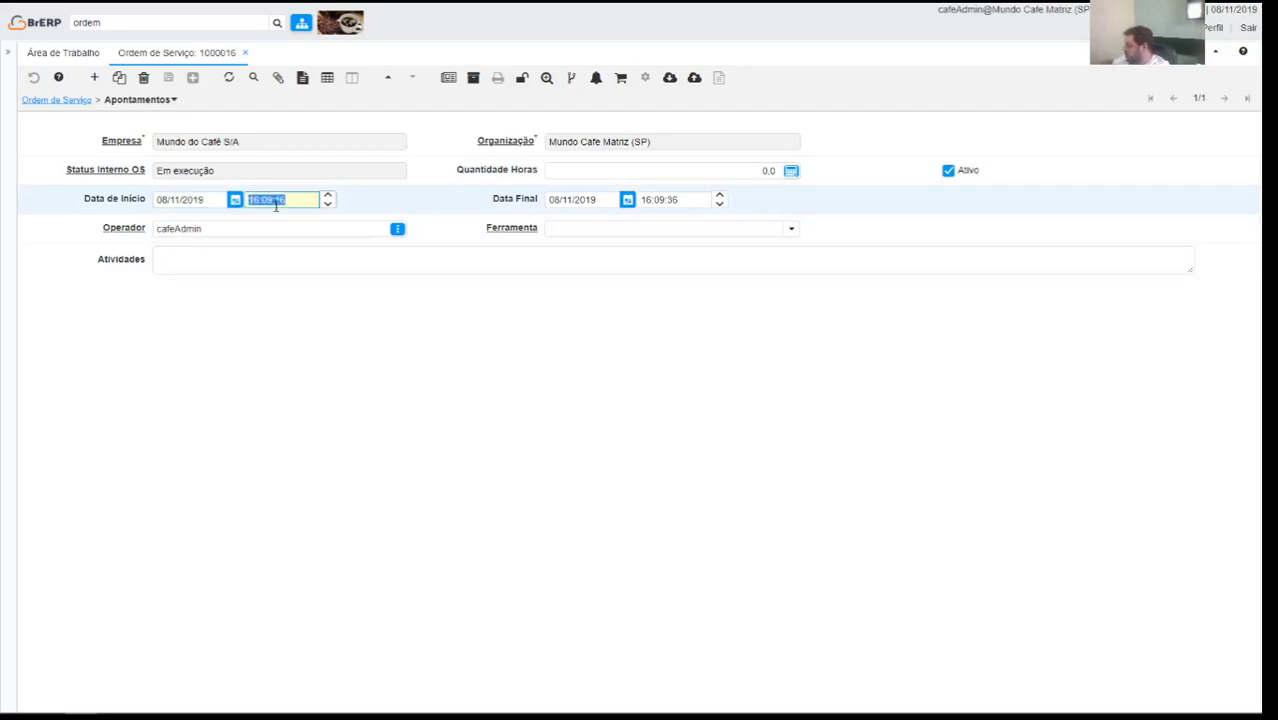
{"action": "key", "text": "Tab"}
{"action": "key", "text": "Tab"}
{"action": "type", "text": "17"}
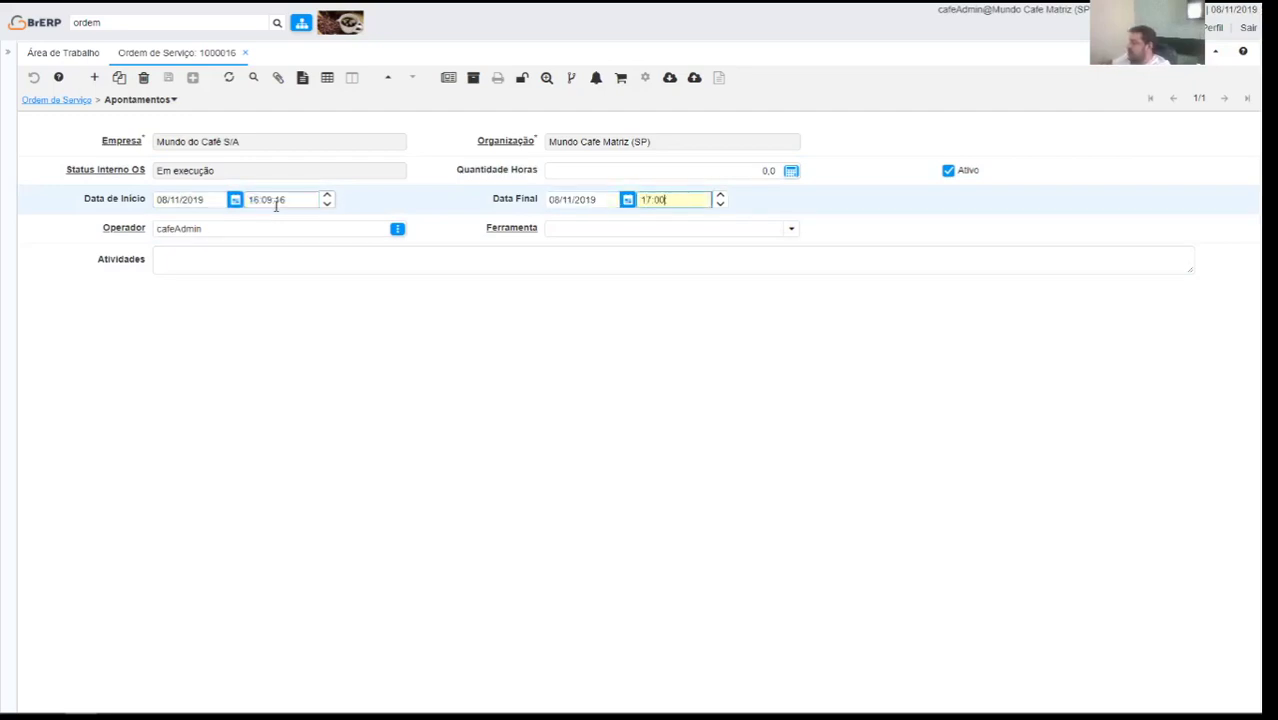
{"action": "type", "text": ":00"}
{"action": "key", "text": "Tab"}
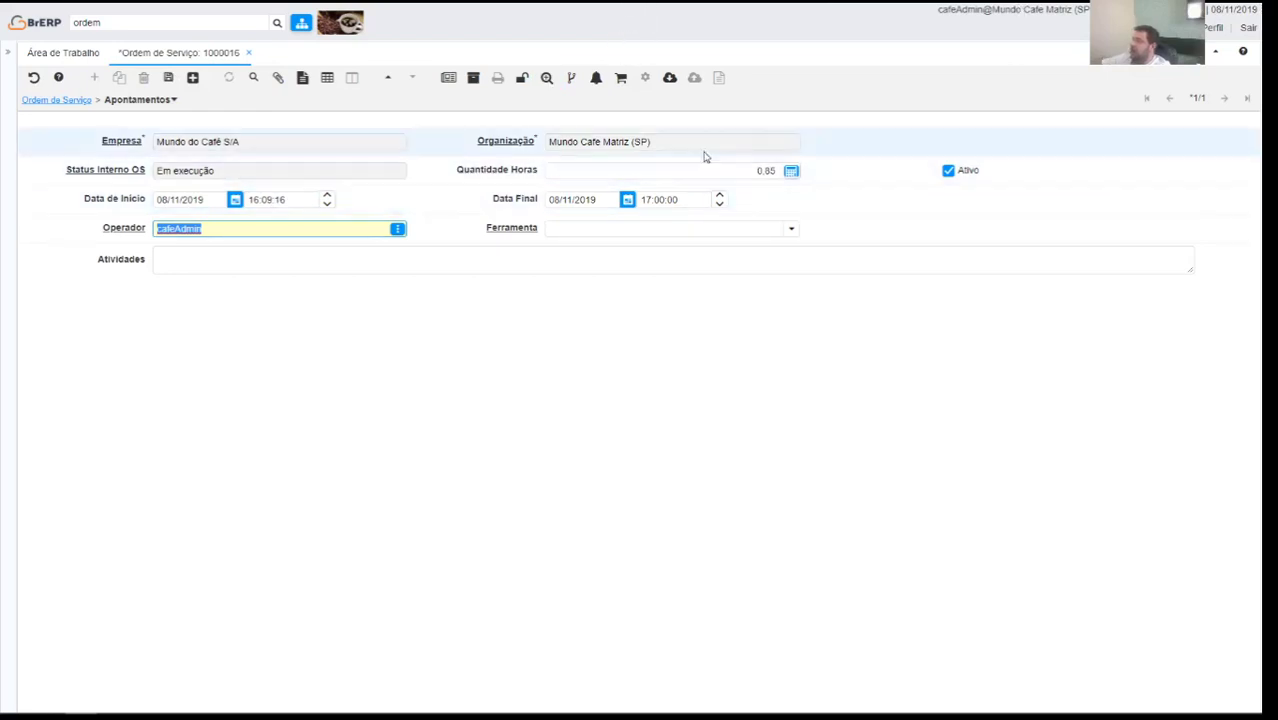
{"action": "left_click", "coordinate": [317, 251]}
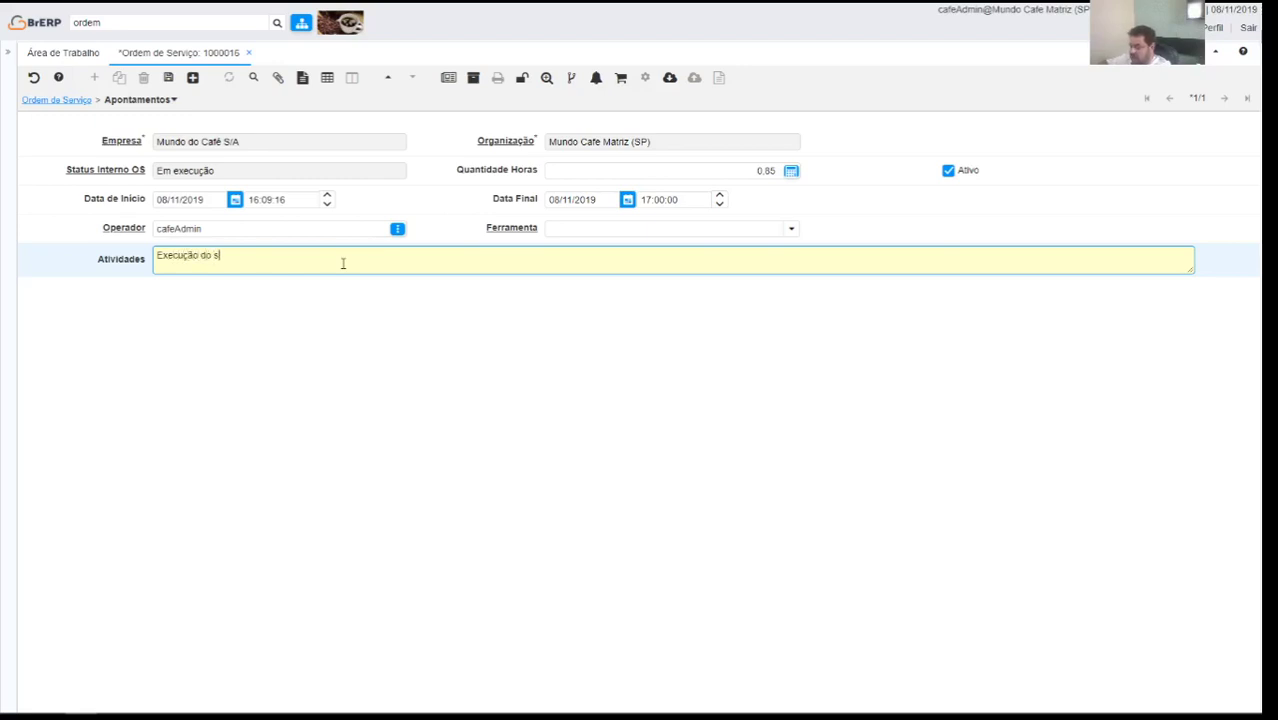
{"action": "type", "text": "Execução do serviço"}
{"action": "key", "text": "Tab"}
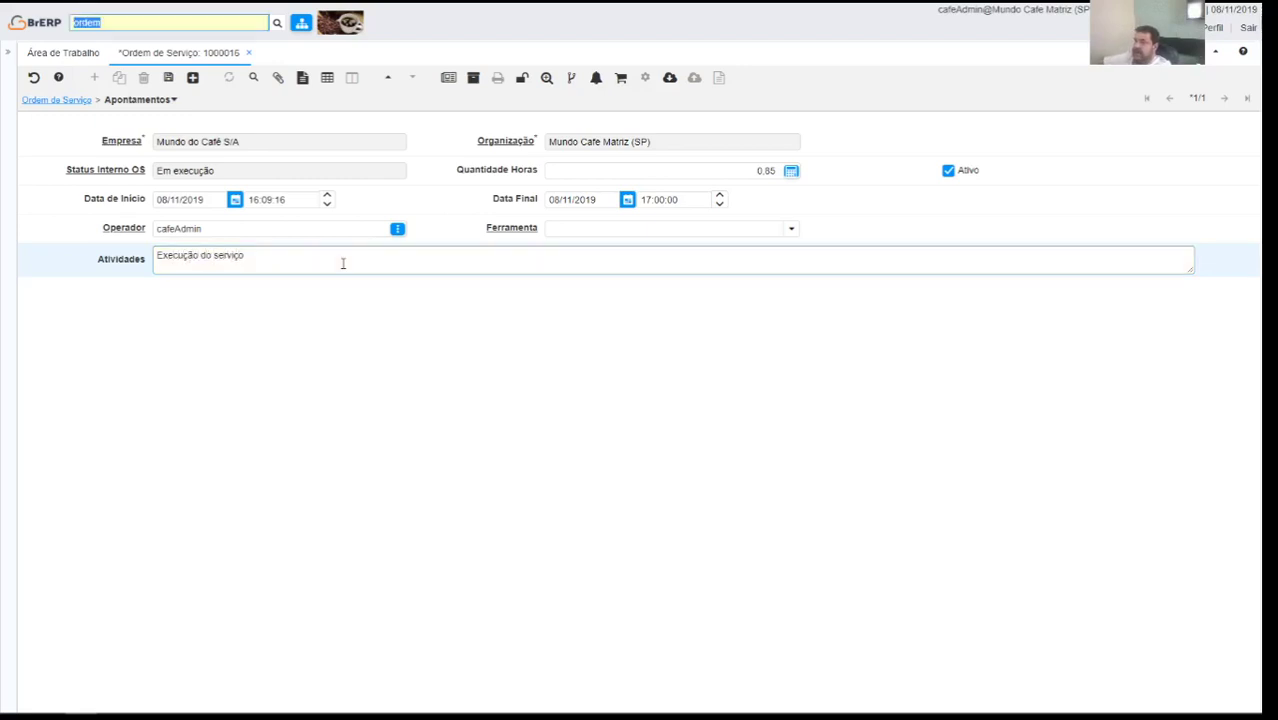
{"action": "left_click", "coordinate": [168, 77]}
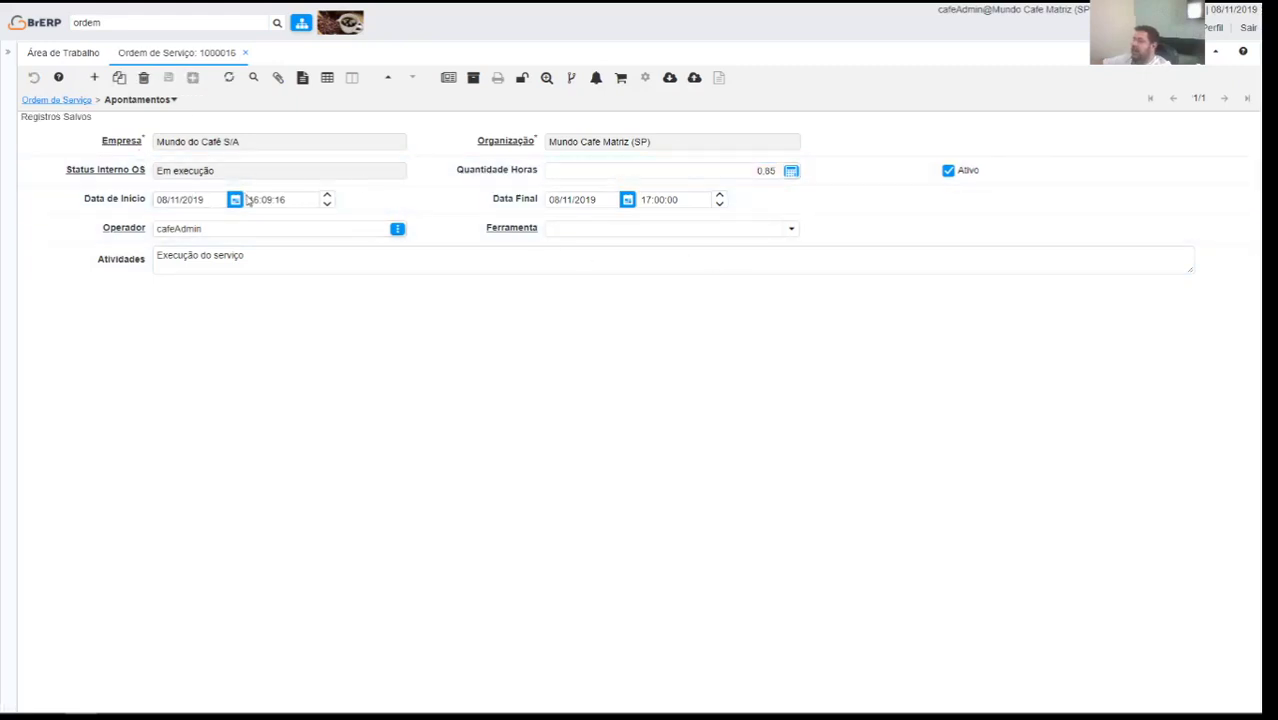
- Return from the time entry to the parent service order
{"action": "key", "text": "alt+Up"}
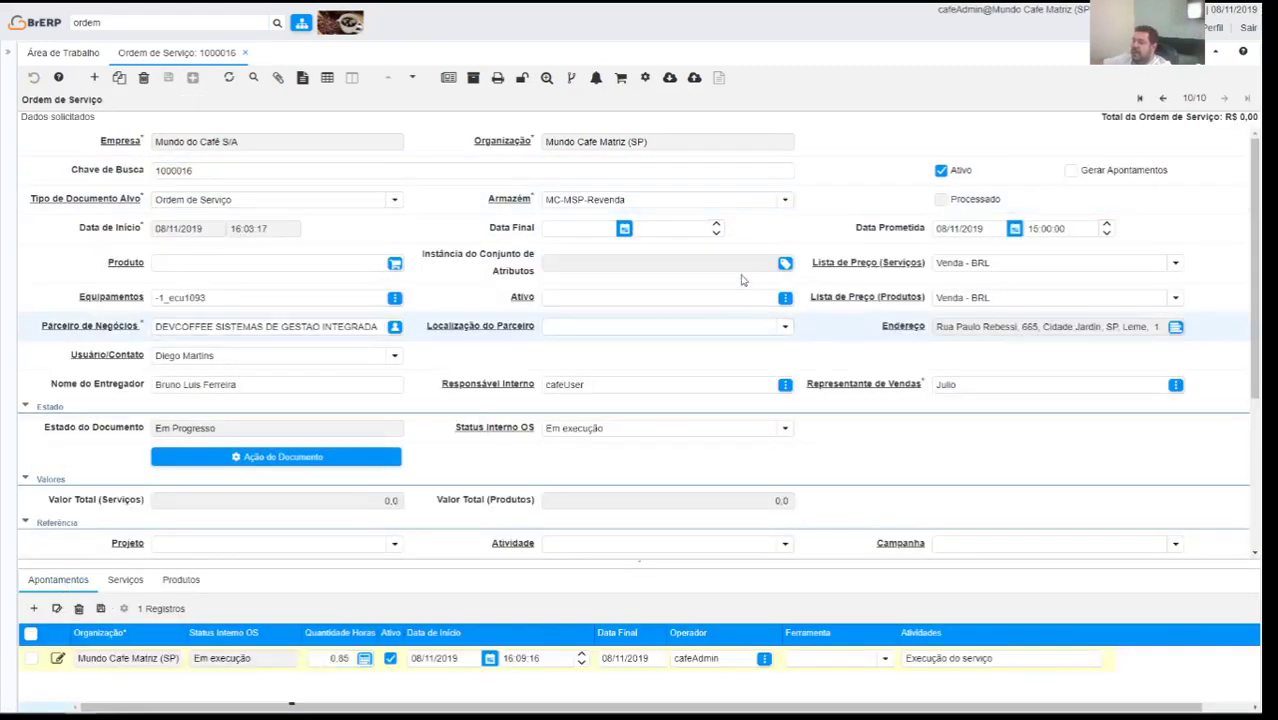
{"action": "key", "text": "alt+Down"}
{"action": "left_click", "coordinate": [790, 230]}
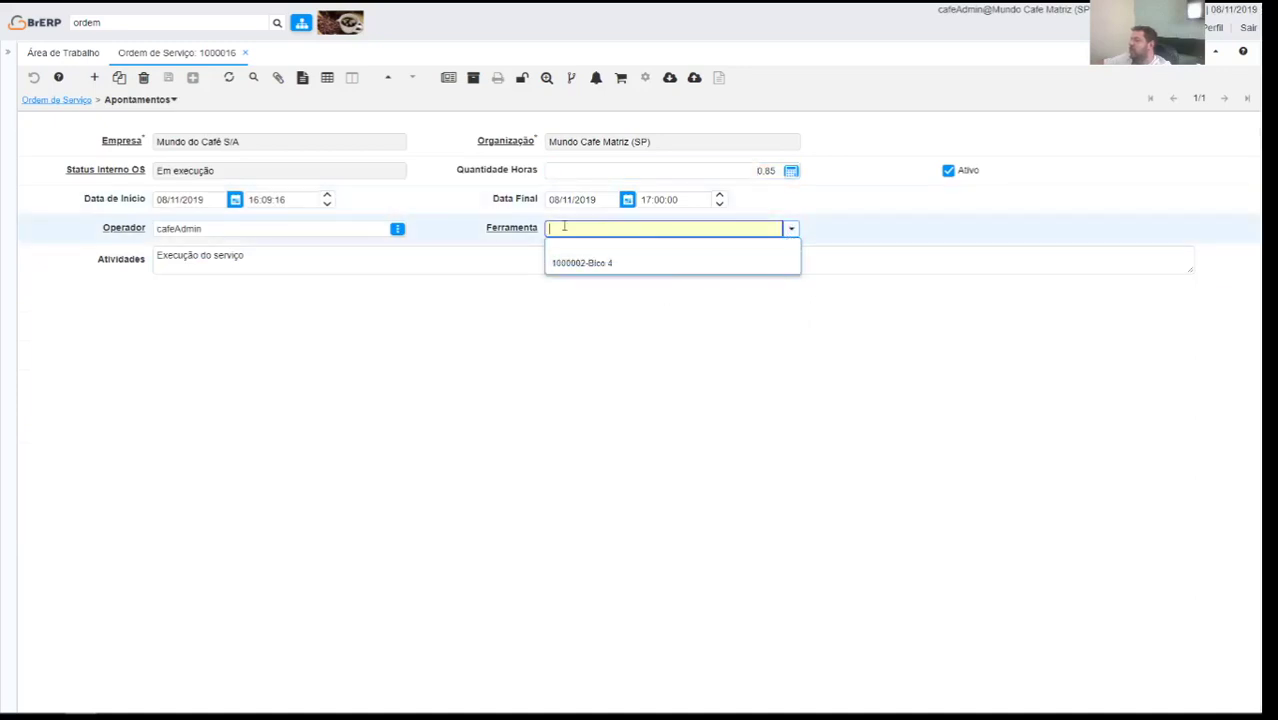
{"action": "left_click", "coordinate": [342, 342]}
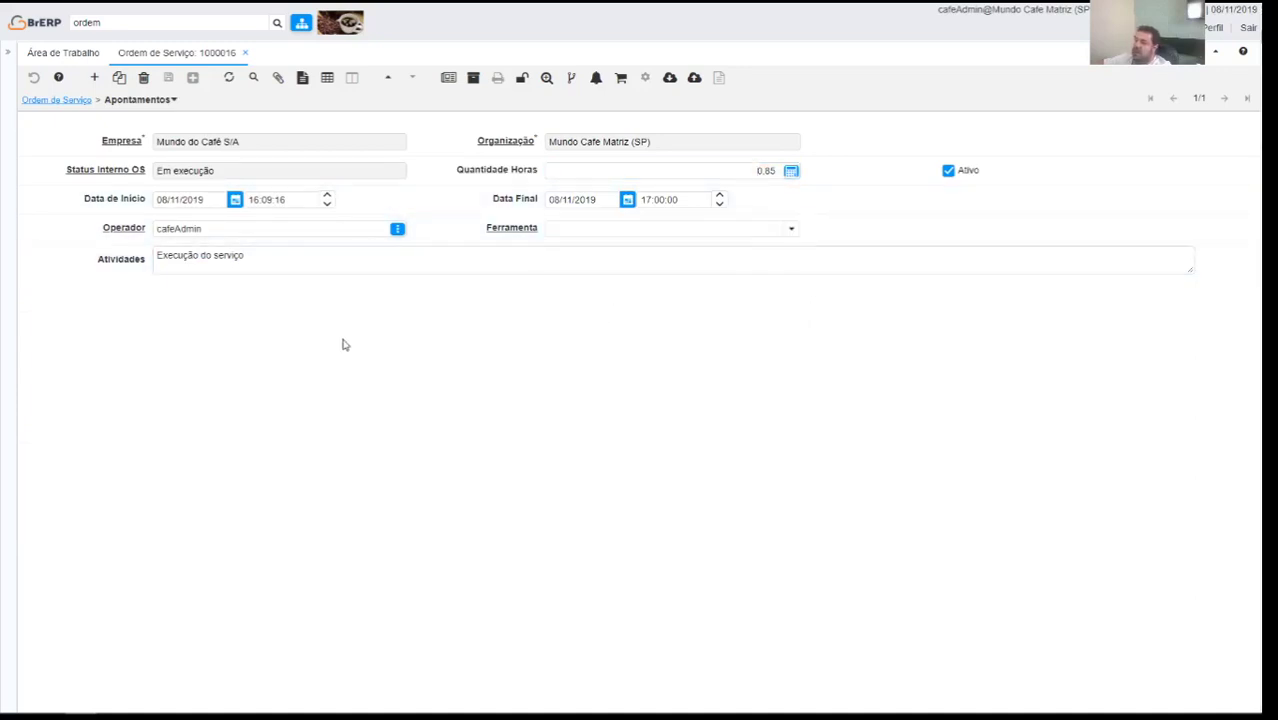
{"action": "left_click", "coordinate": [56, 101]}
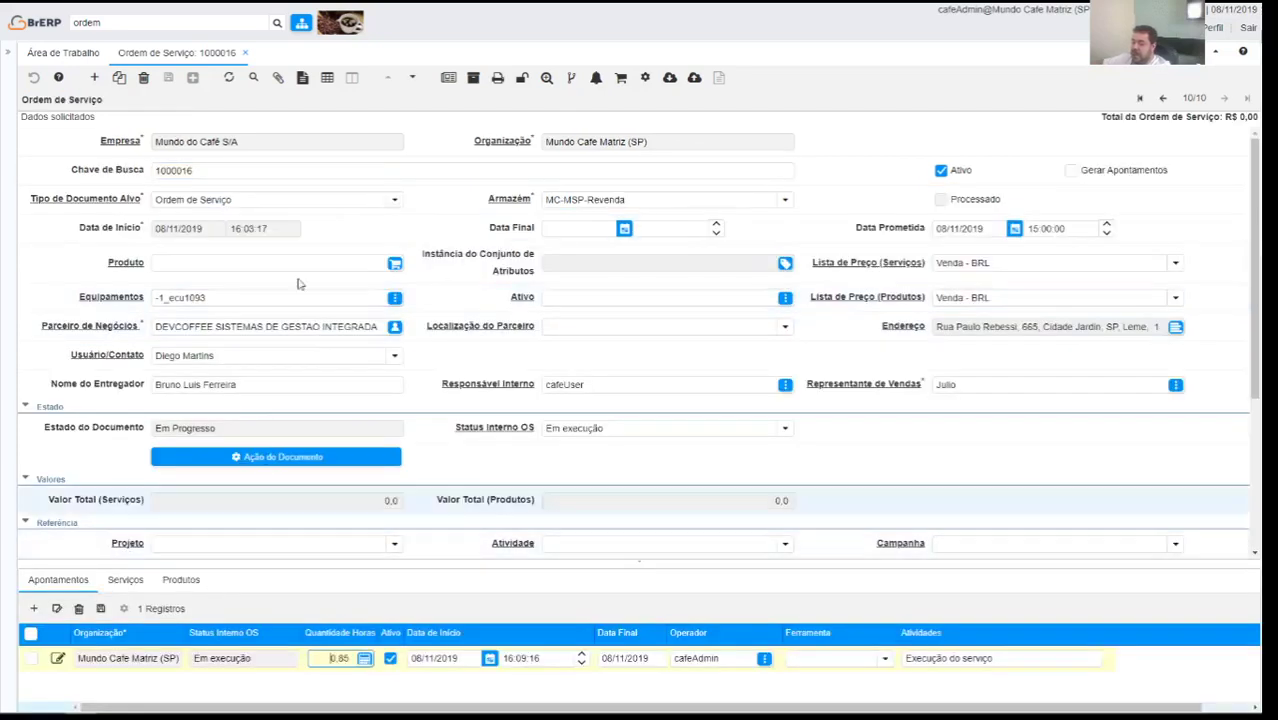
- Start a new product line on the order and select product 1000121 Matéria Prima
{"action": "left_click", "coordinate": [112, 580]}
{"action": "key", "text": "alt+n"}
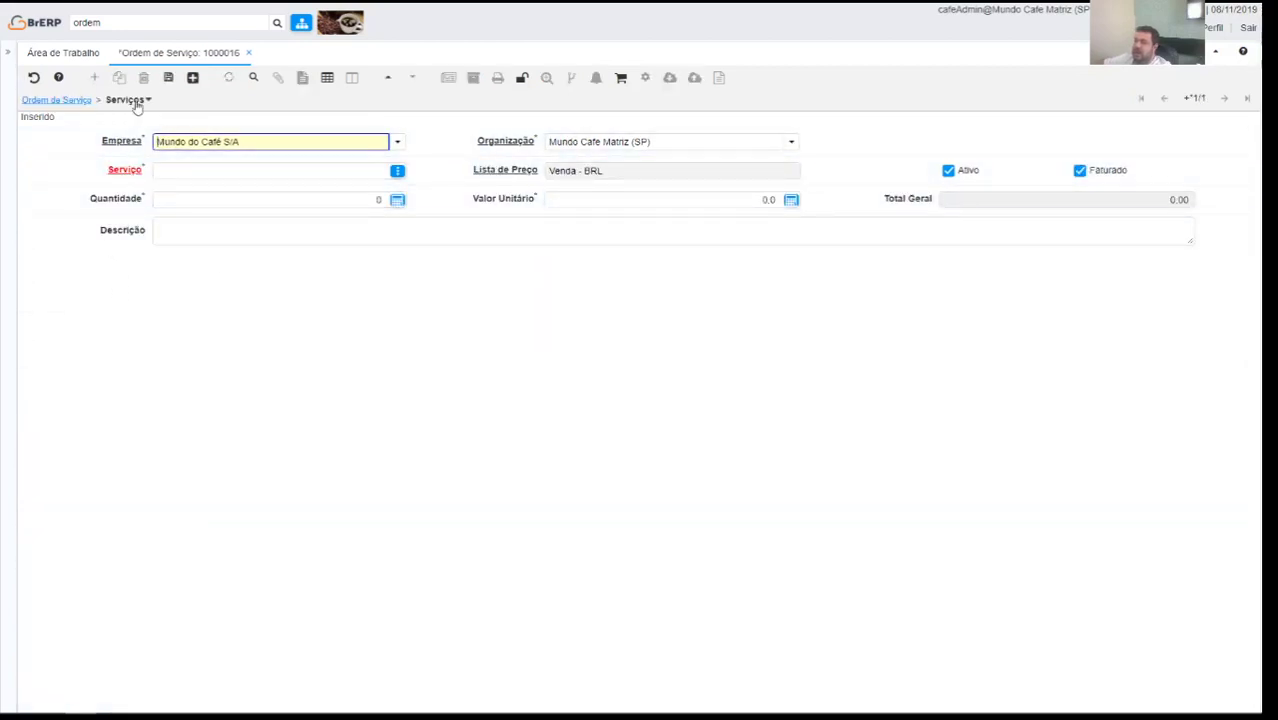
{"action": "left_click", "coordinate": [140, 101]}
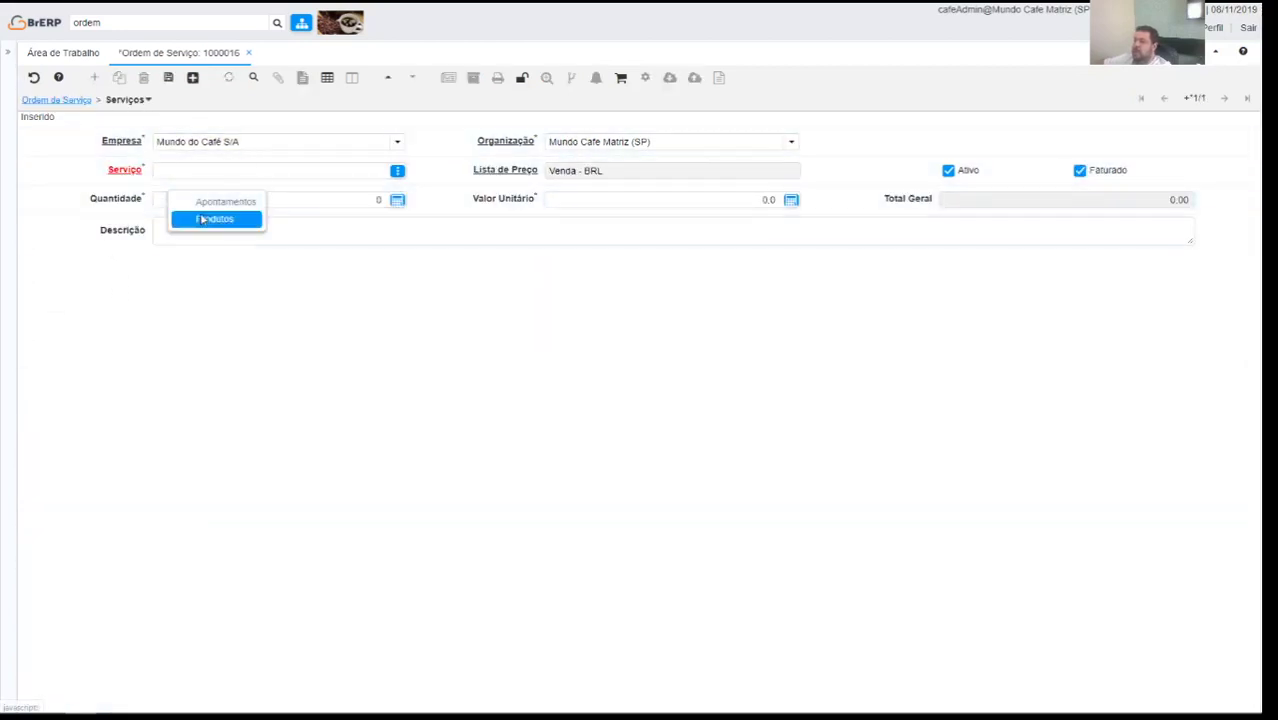
{"action": "left_click", "coordinate": [203, 219]}
{"action": "left_click", "coordinate": [219, 199]}
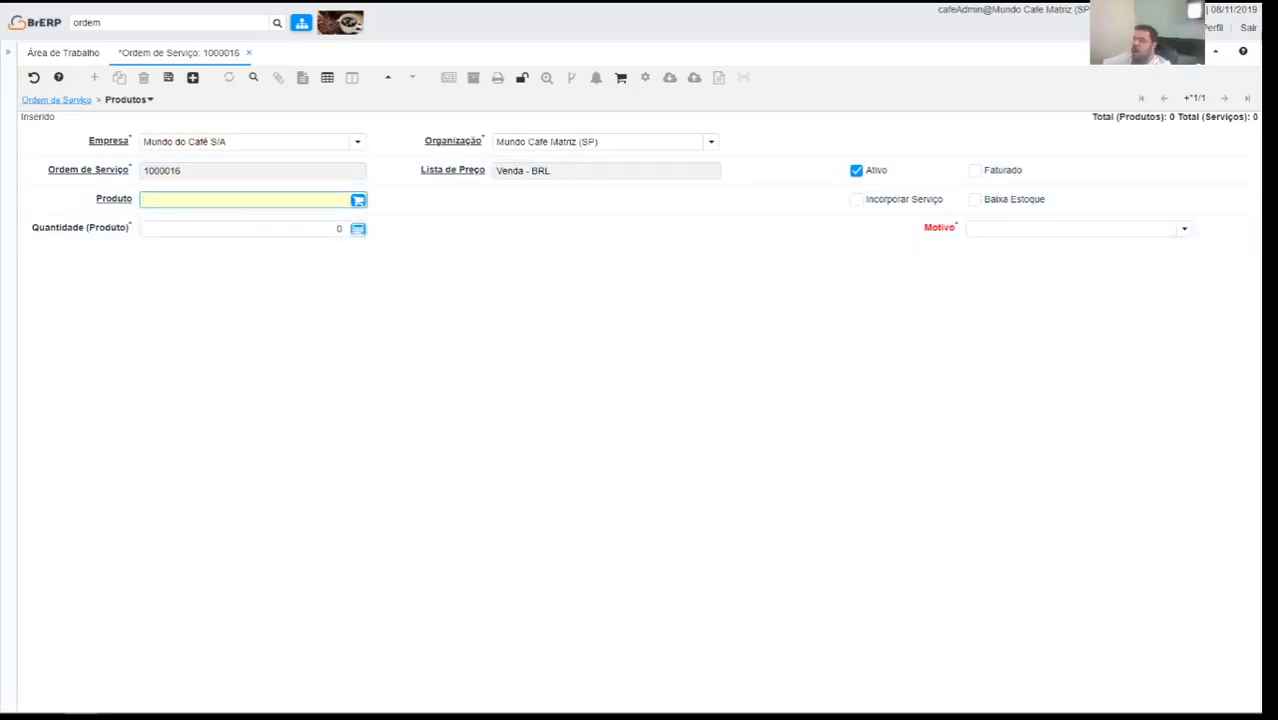
{"action": "left_click", "coordinate": [352, 198]}
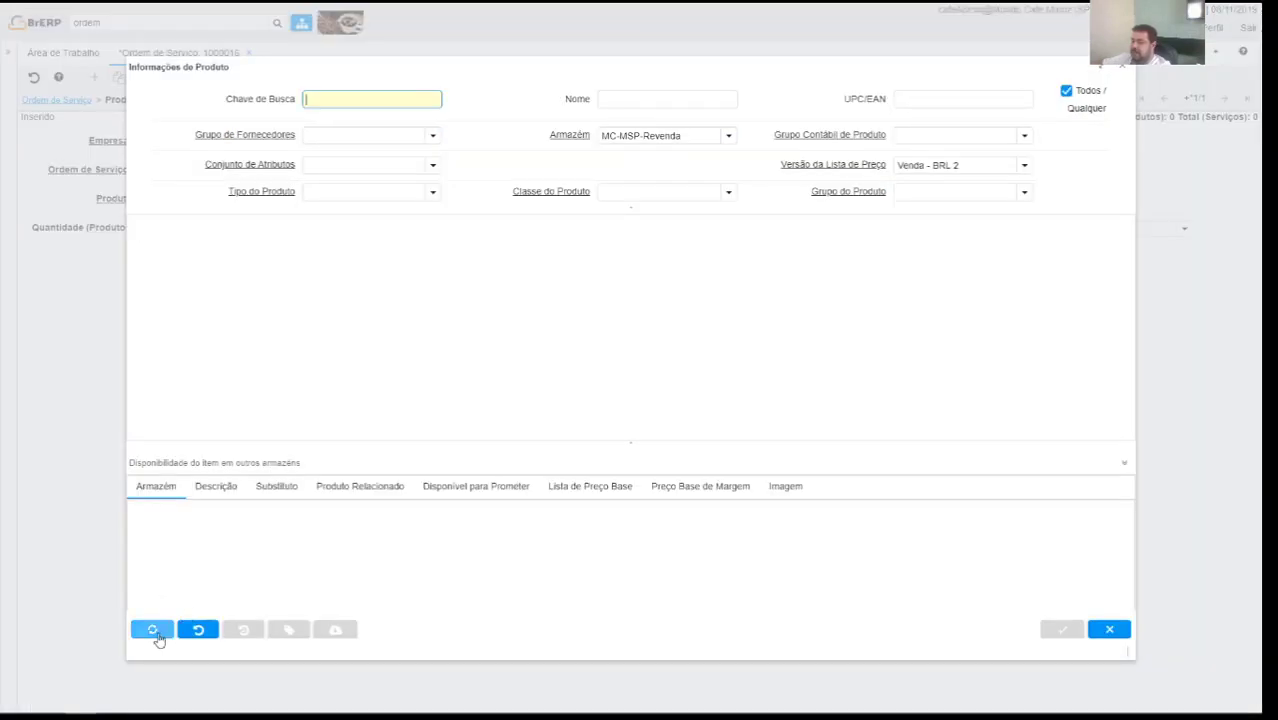
{"action": "left_click", "coordinate": [158, 632]}
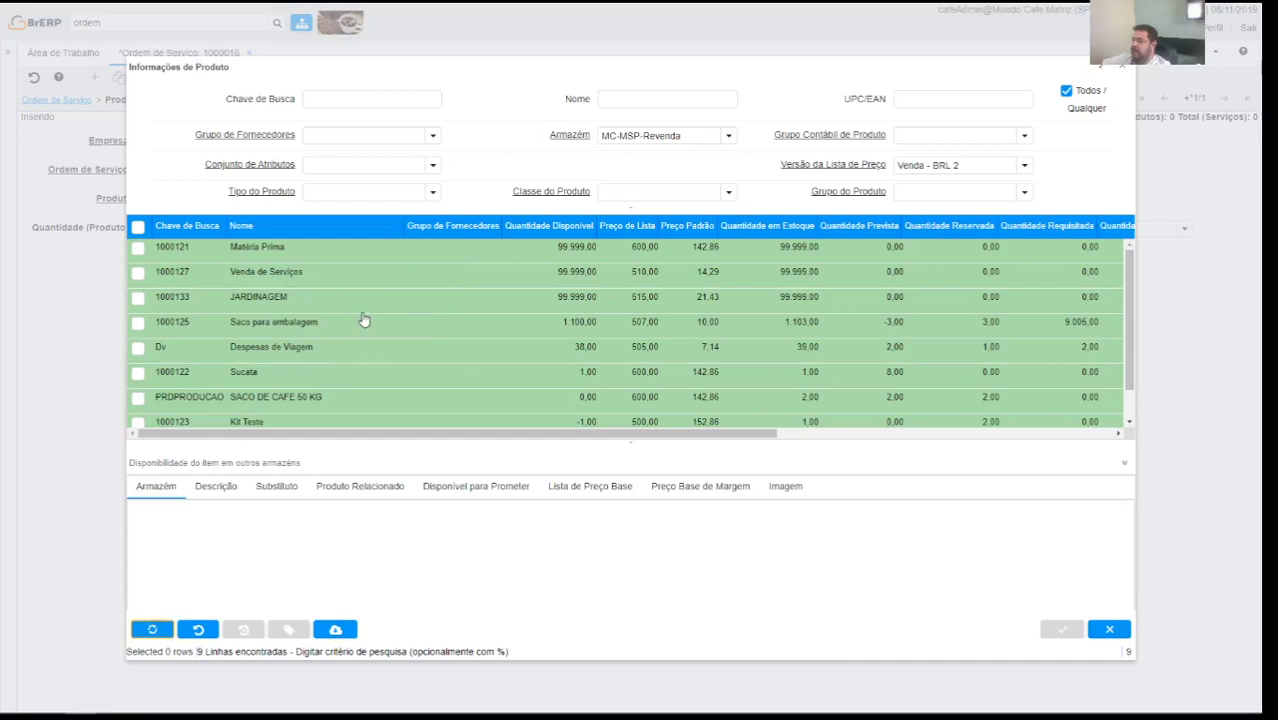
{"action": "scroll", "coordinate": [360, 325], "scroll_direction": "down", "scroll_amount": 1}
{"action": "scroll", "coordinate": [340, 327], "scroll_direction": "up", "scroll_amount": 1}
{"action": "left_click", "coordinate": [138, 250]}
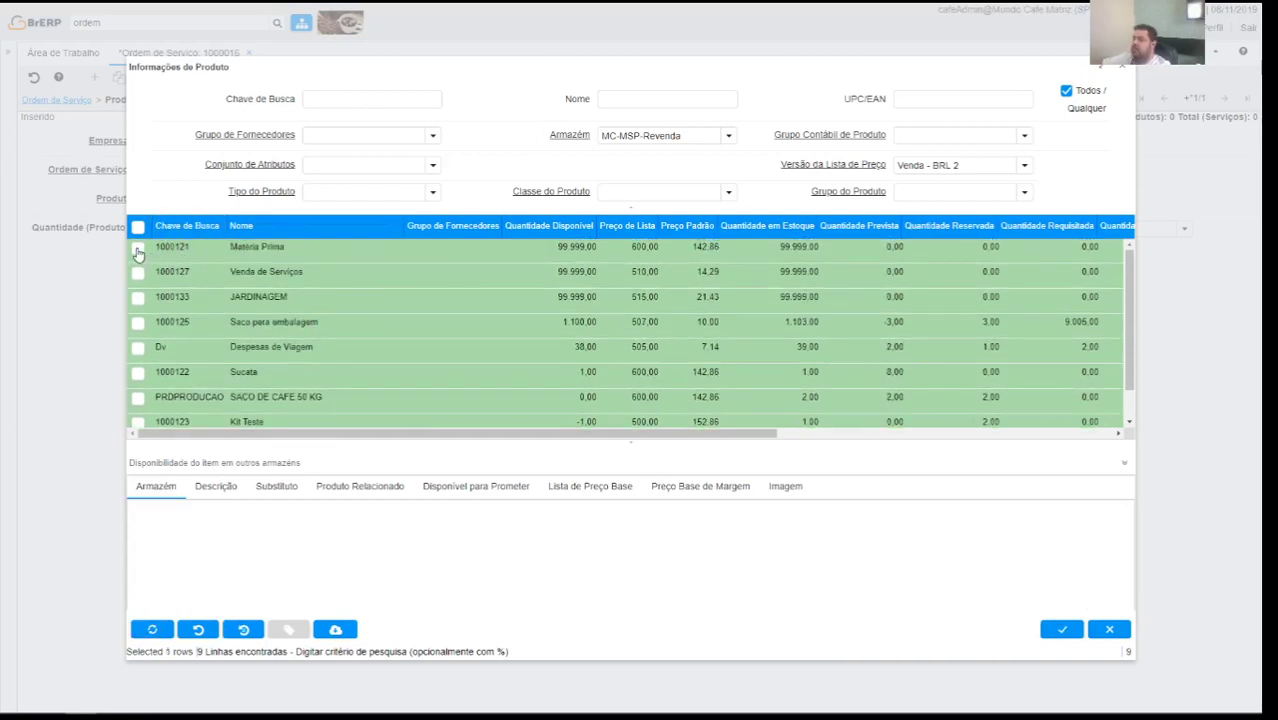
{"action": "left_click", "coordinate": [138, 251]}
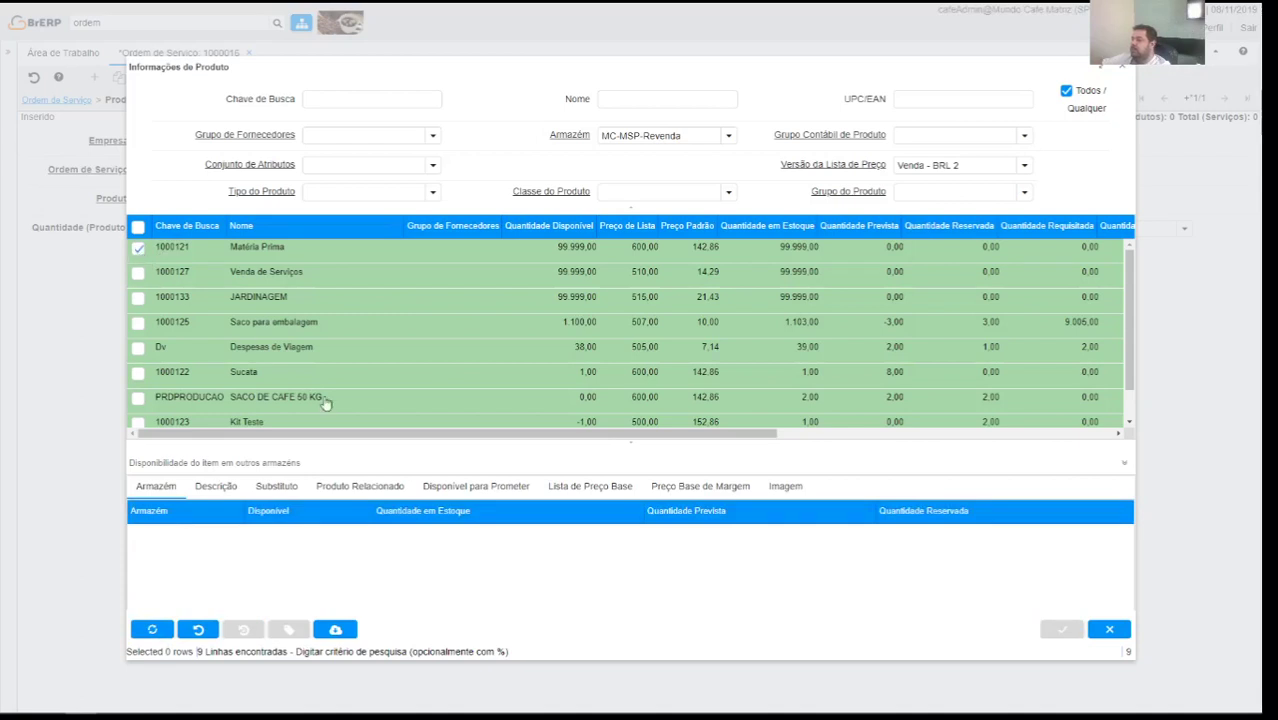
{"action": "left_click", "coordinate": [1061, 629]}
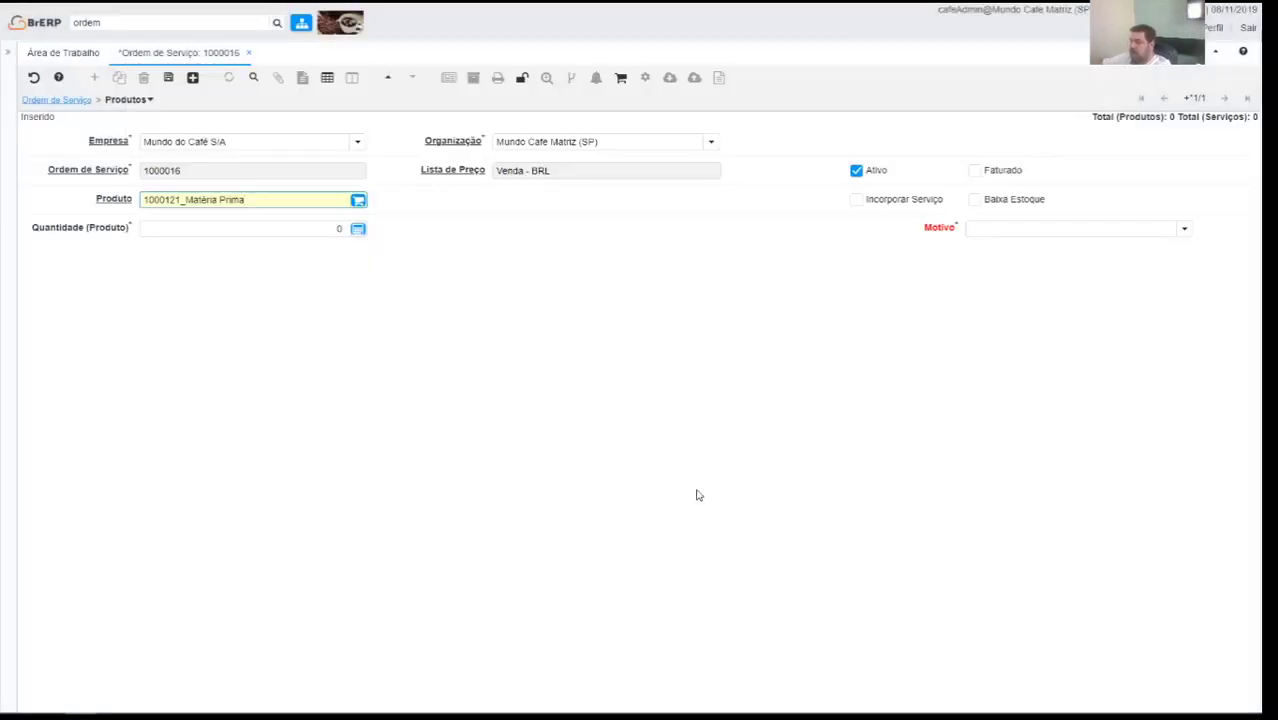
- Mark the line as billed, correct quantity from 50 to 5 at 600,0 (3.000,00), and save
{"action": "left_click", "coordinate": [974, 171]}
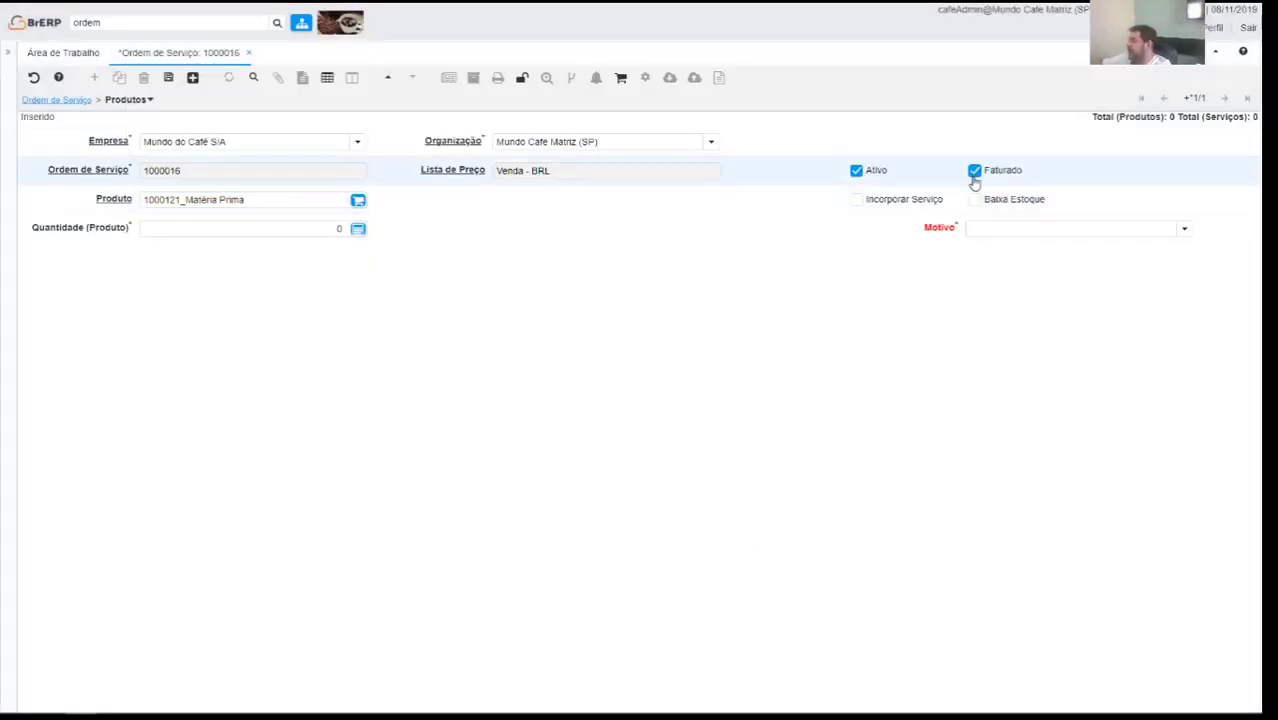
{"action": "left_click", "coordinate": [195, 231]}
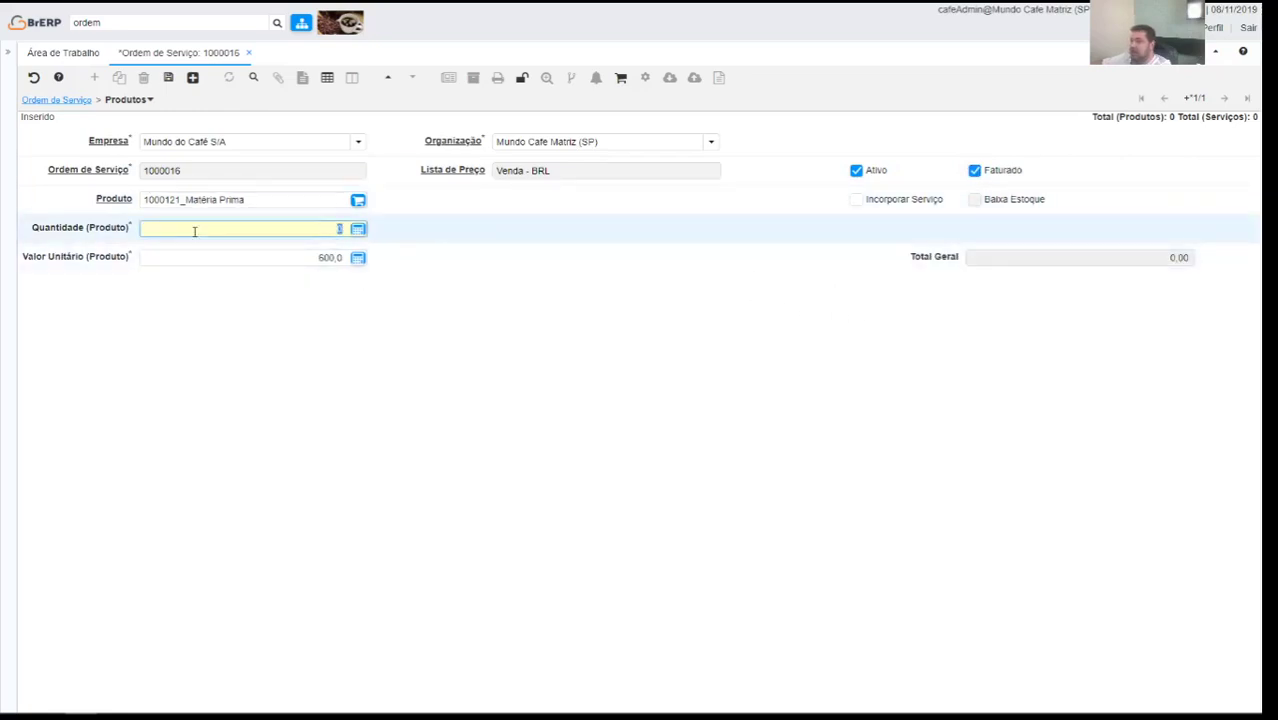
{"action": "type", "text": "50"}
{"action": "key", "text": "Tab"}
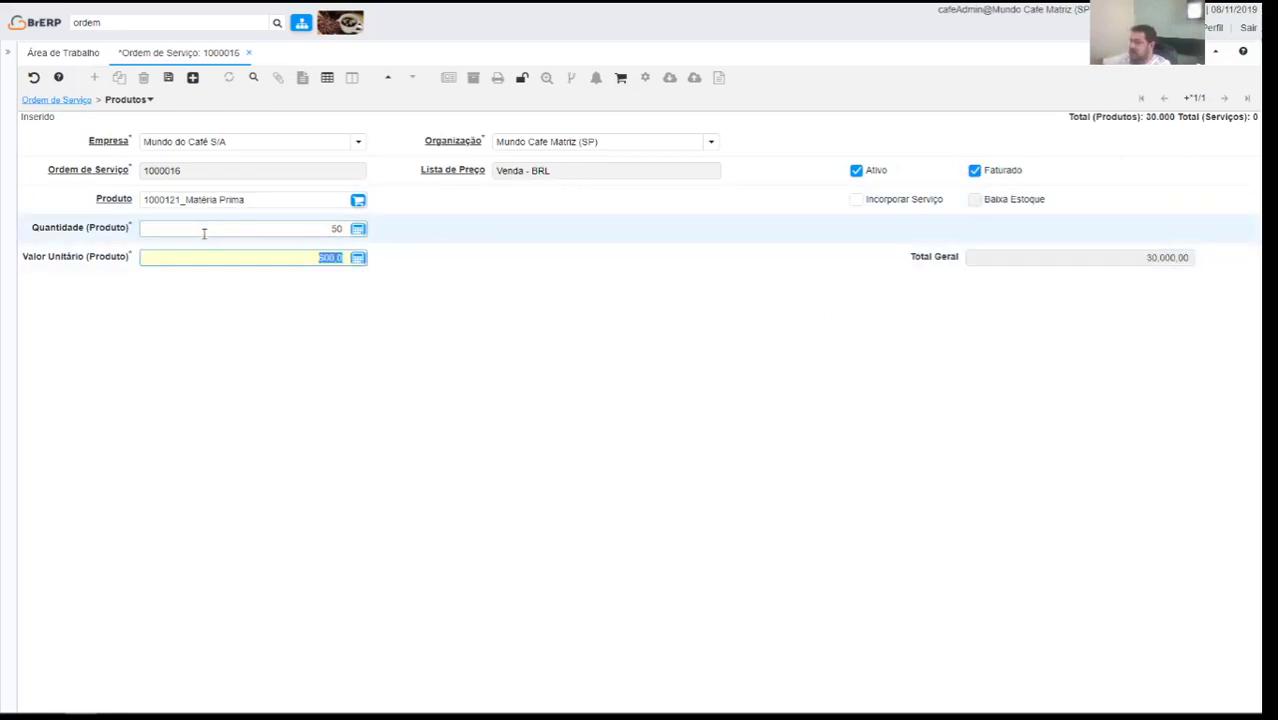
{"action": "left_click", "coordinate": [290, 226]}
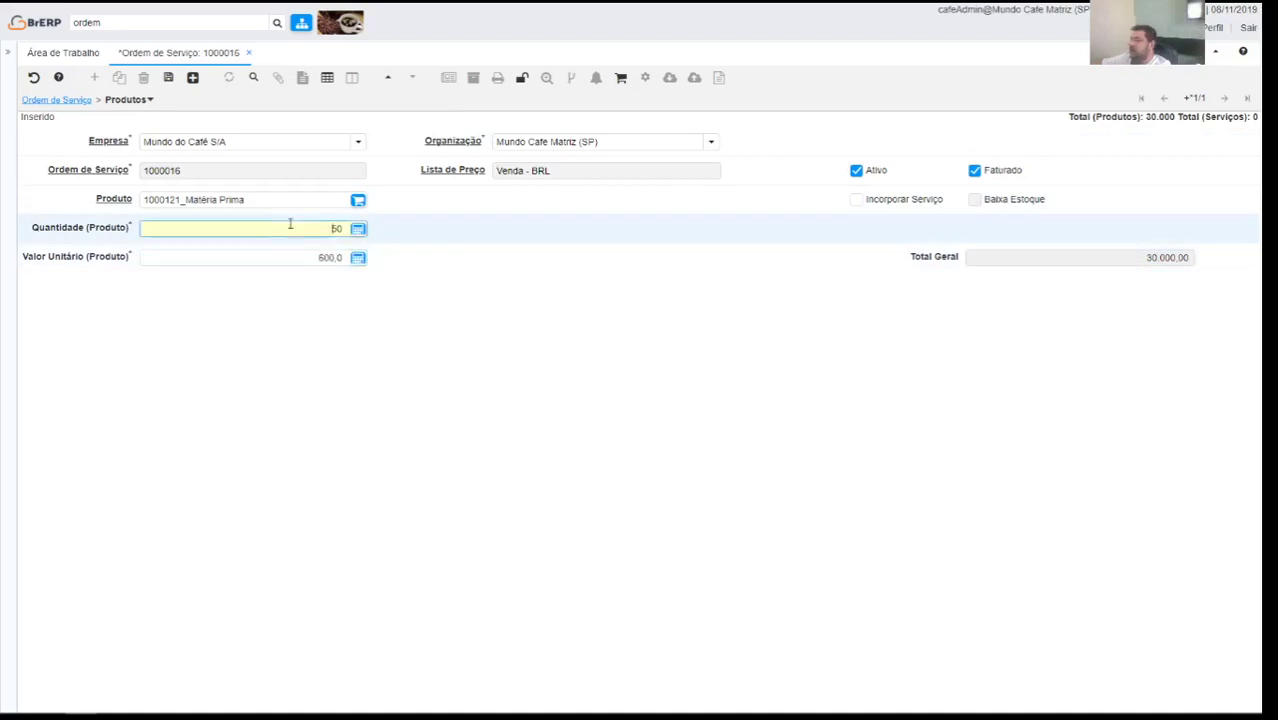
{"action": "key", "text": "Tab"}
{"action": "key", "text": "Tab"}
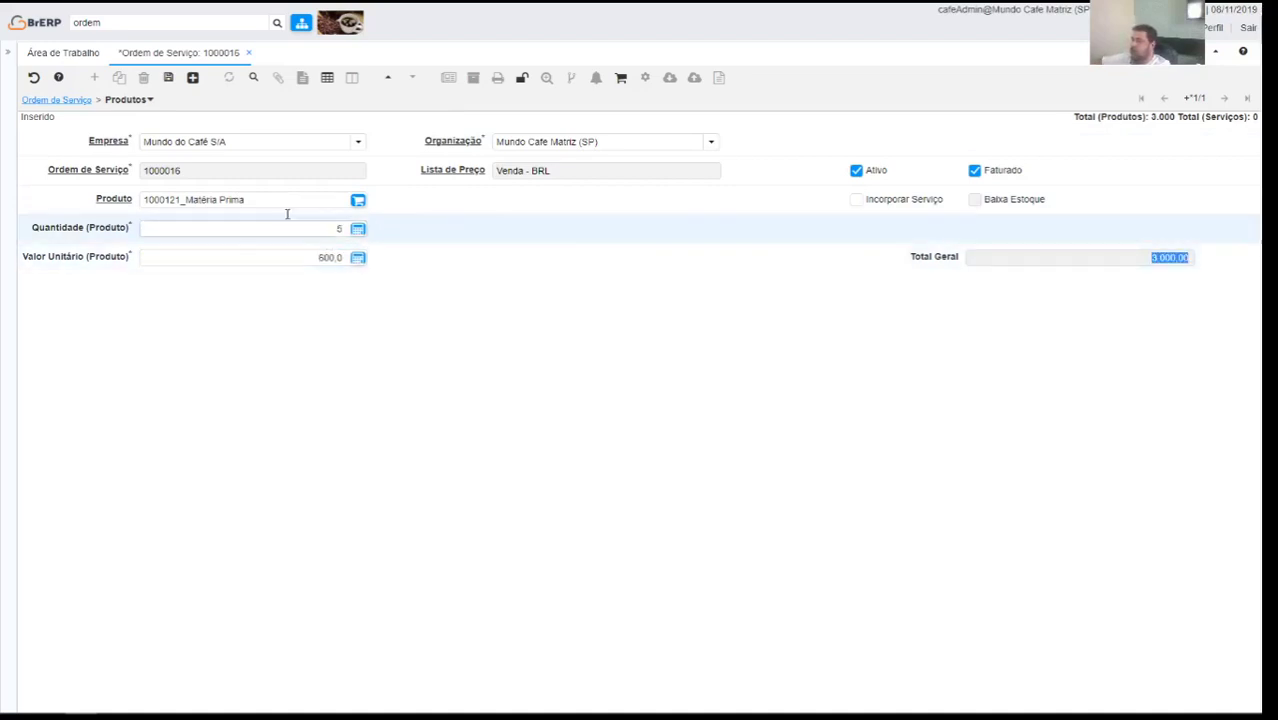
{"action": "left_click", "coordinate": [168, 80]}
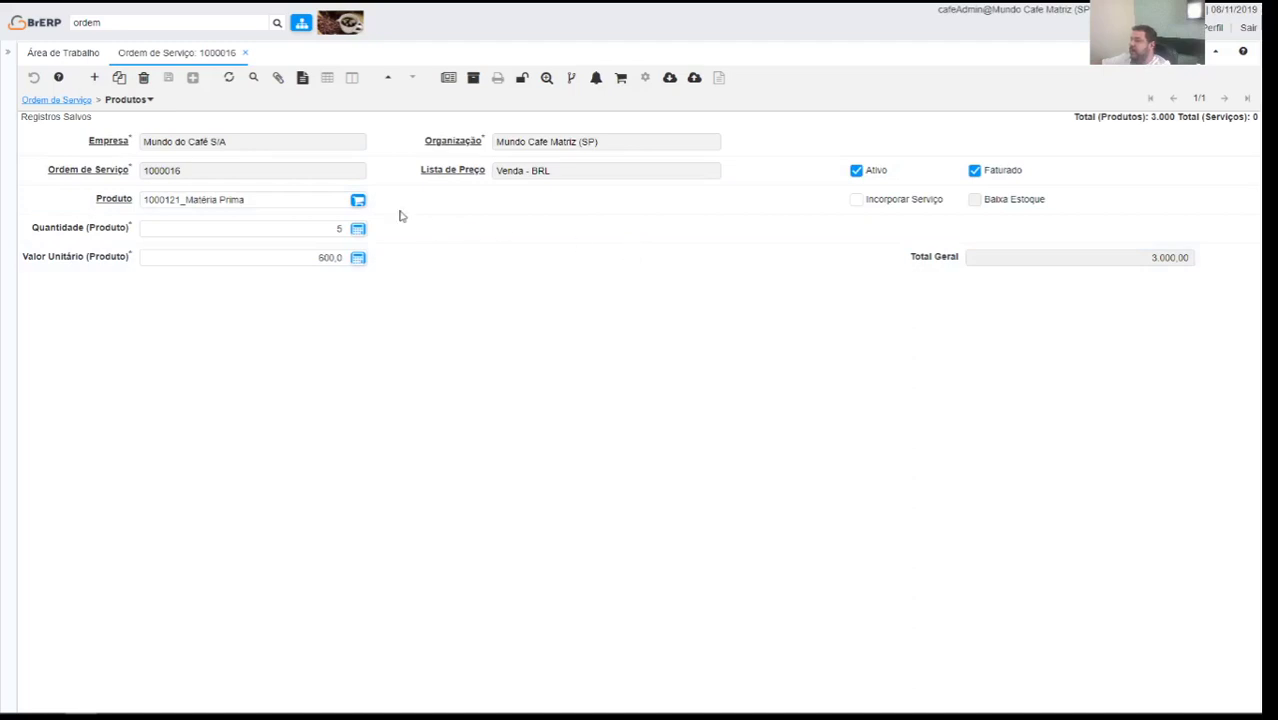
{"action": "left_click", "coordinate": [327, 77]}
- Add a new line for Dv_Despesas de Viagem incorporating a service, quantity 1, product price 0
{"action": "left_click", "coordinate": [327, 77]}
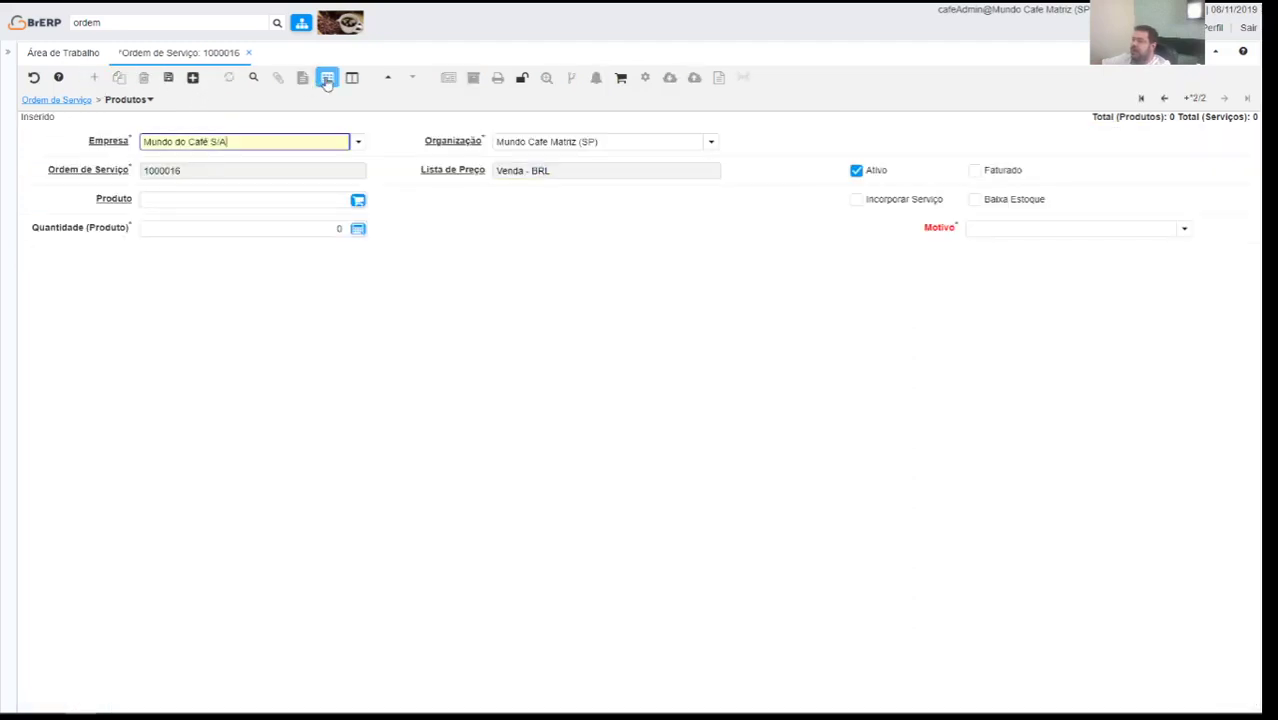
{"action": "left_click", "coordinate": [295, 198]}
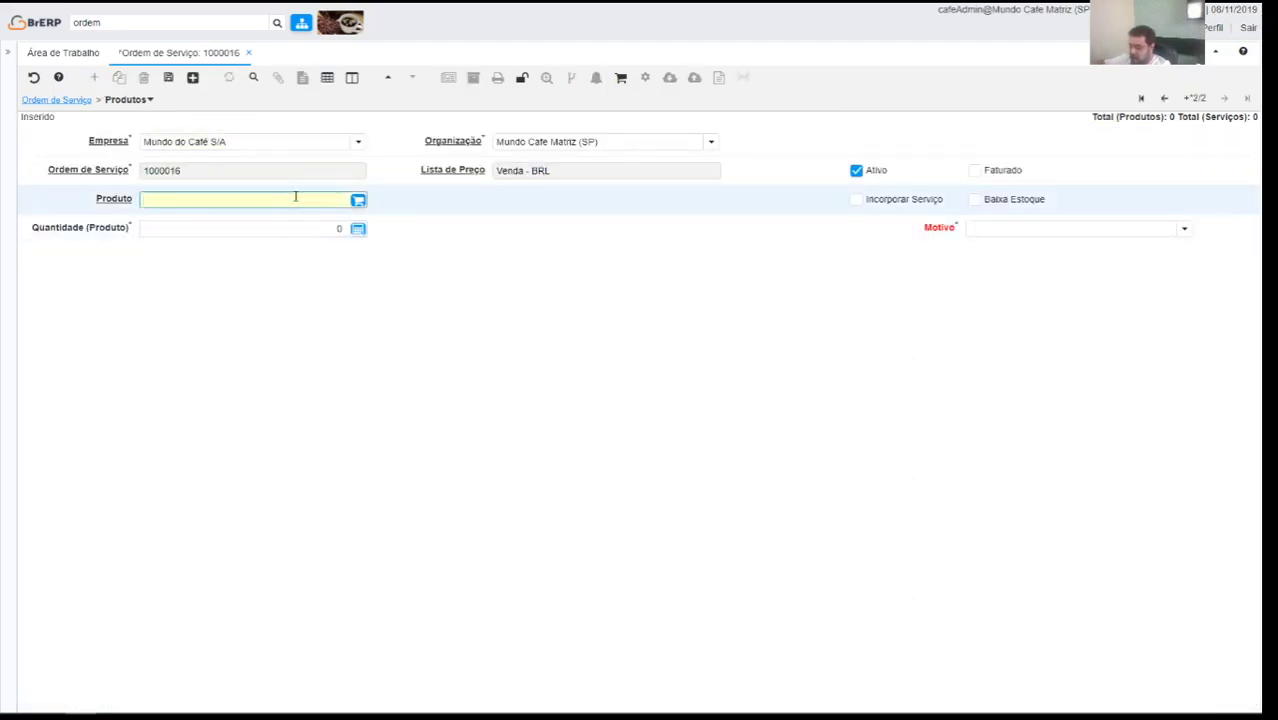
{"action": "type", "text": "DESPE"}
{"action": "key", "text": "Tab"}
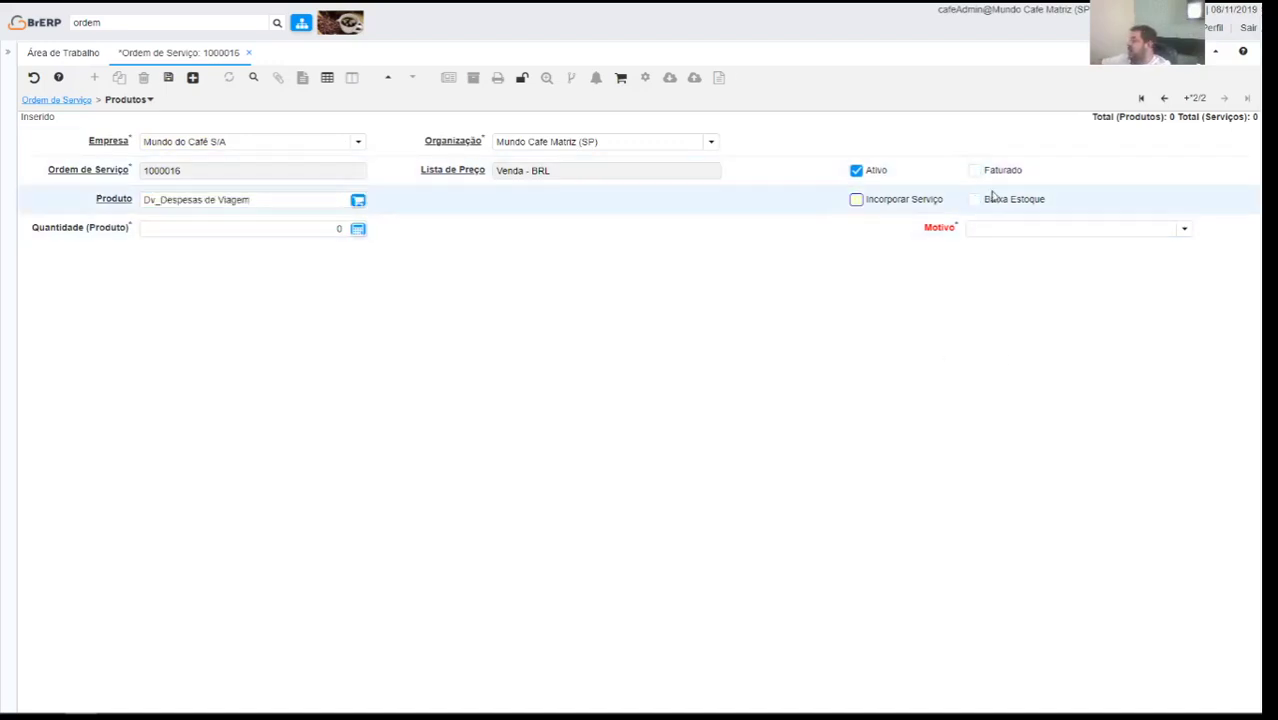
{"action": "left_click", "coordinate": [867, 201]}
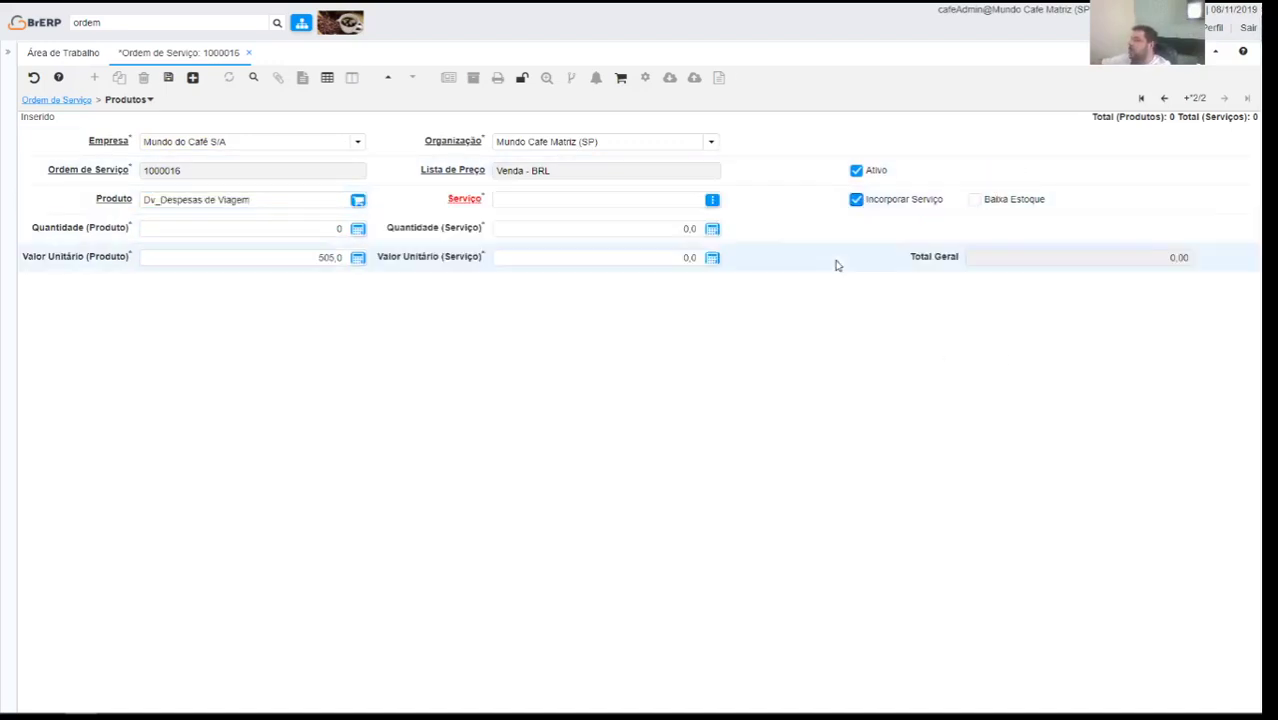
{"action": "left_click", "coordinate": [270, 232]}
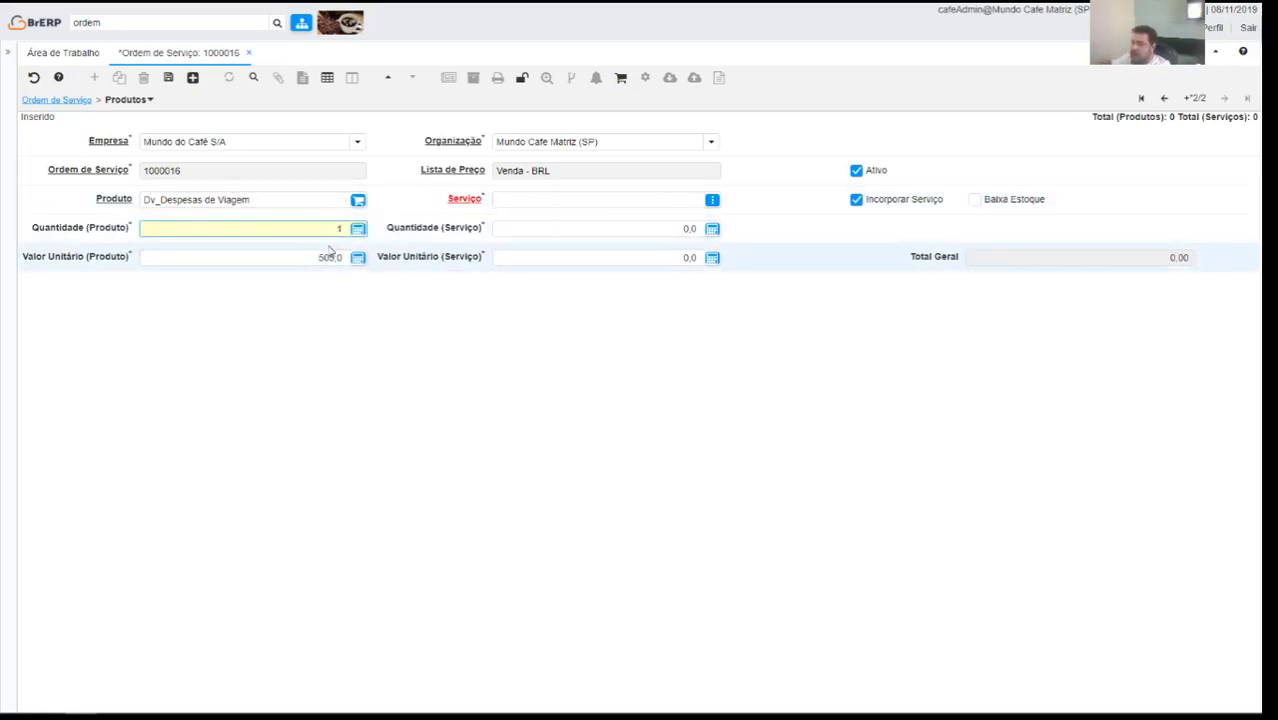
{"action": "key", "text": "Tab"}
{"action": "key", "text": "Tab"}
{"action": "key", "text": "BackSpace"}
{"action": "key", "text": "Tab"}
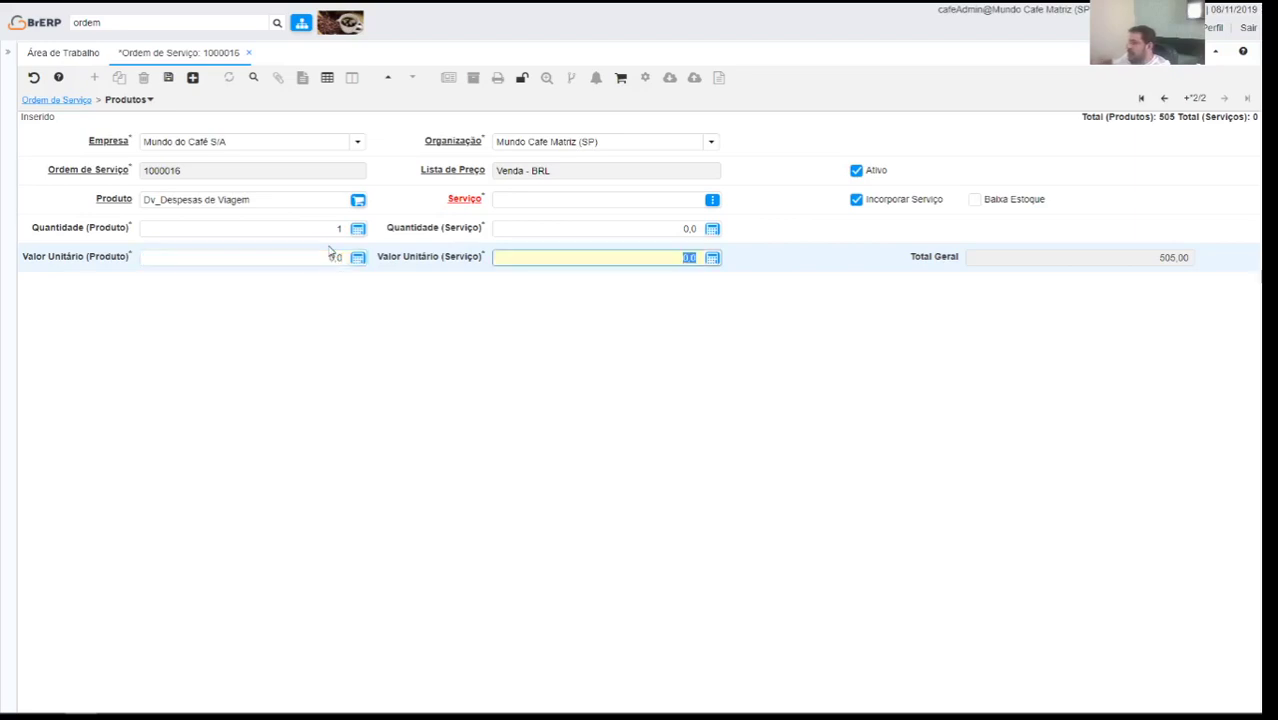
- Attach service 1000127-Venda de Serviços with quantity 1 at 1.000,0 and save the line
{"action": "left_click", "coordinate": [522, 199]}
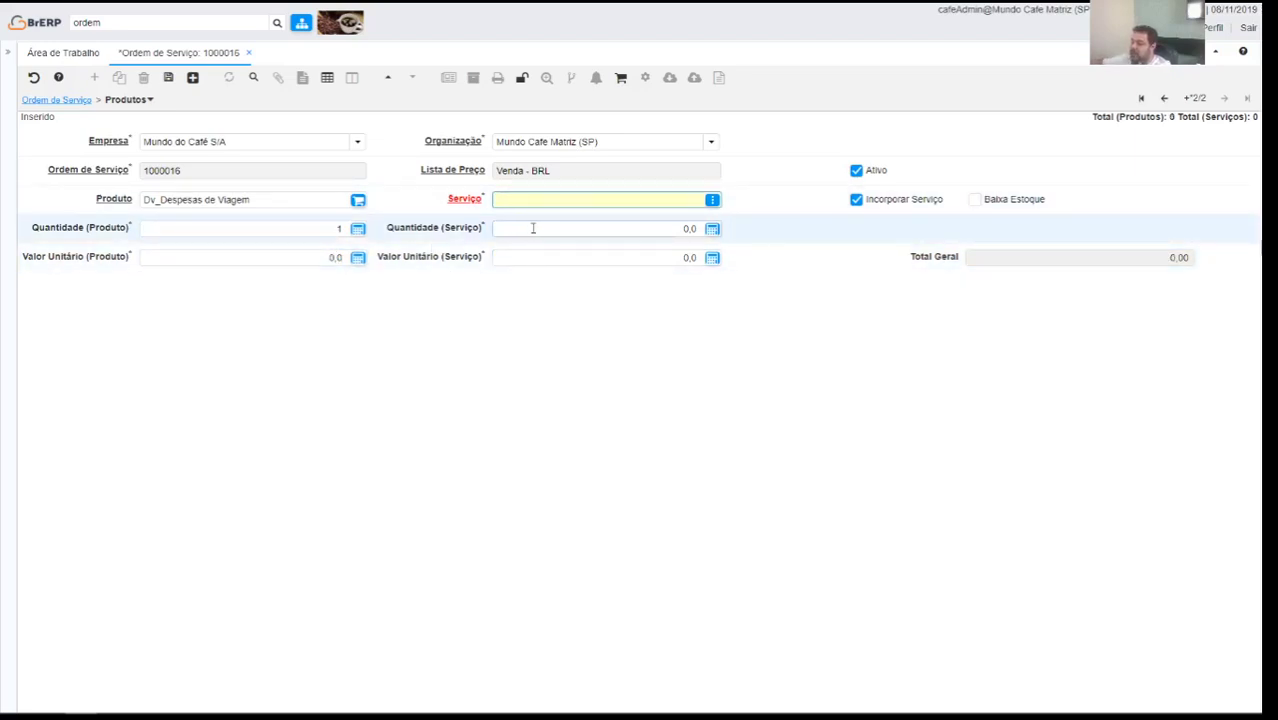
{"action": "left_click", "coordinate": [709, 201]}
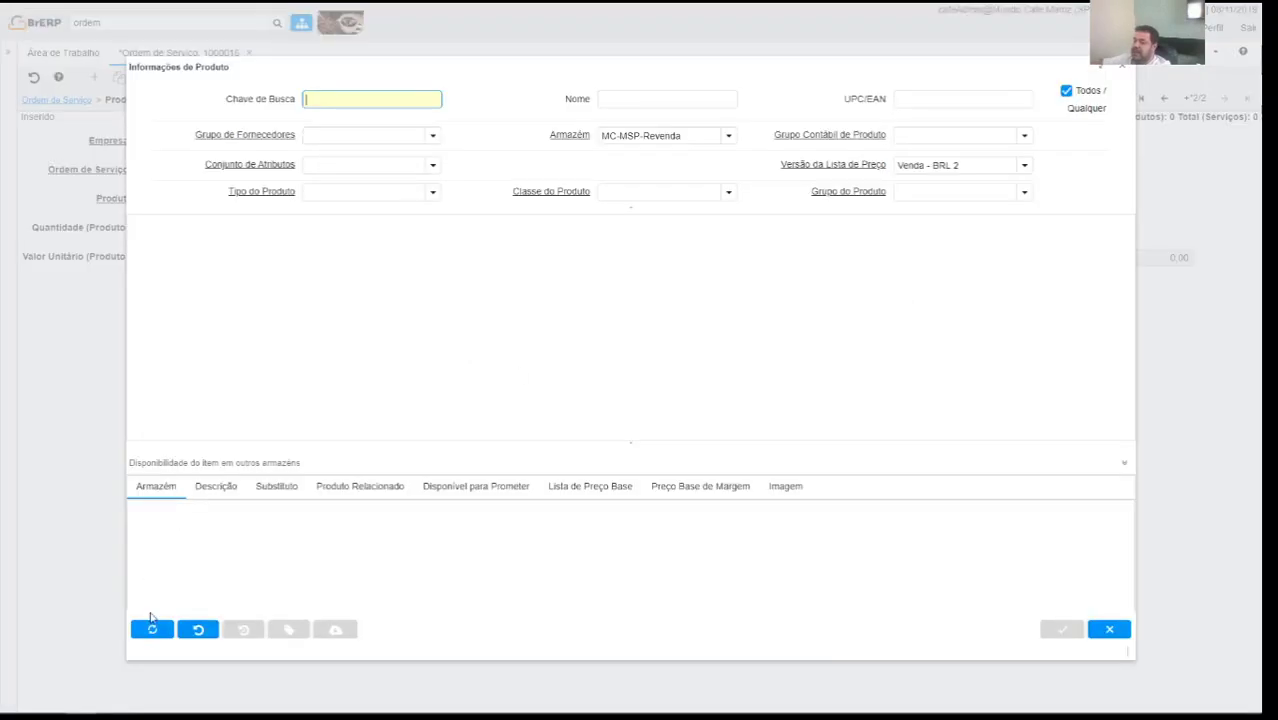
{"action": "left_click", "coordinate": [152, 628]}
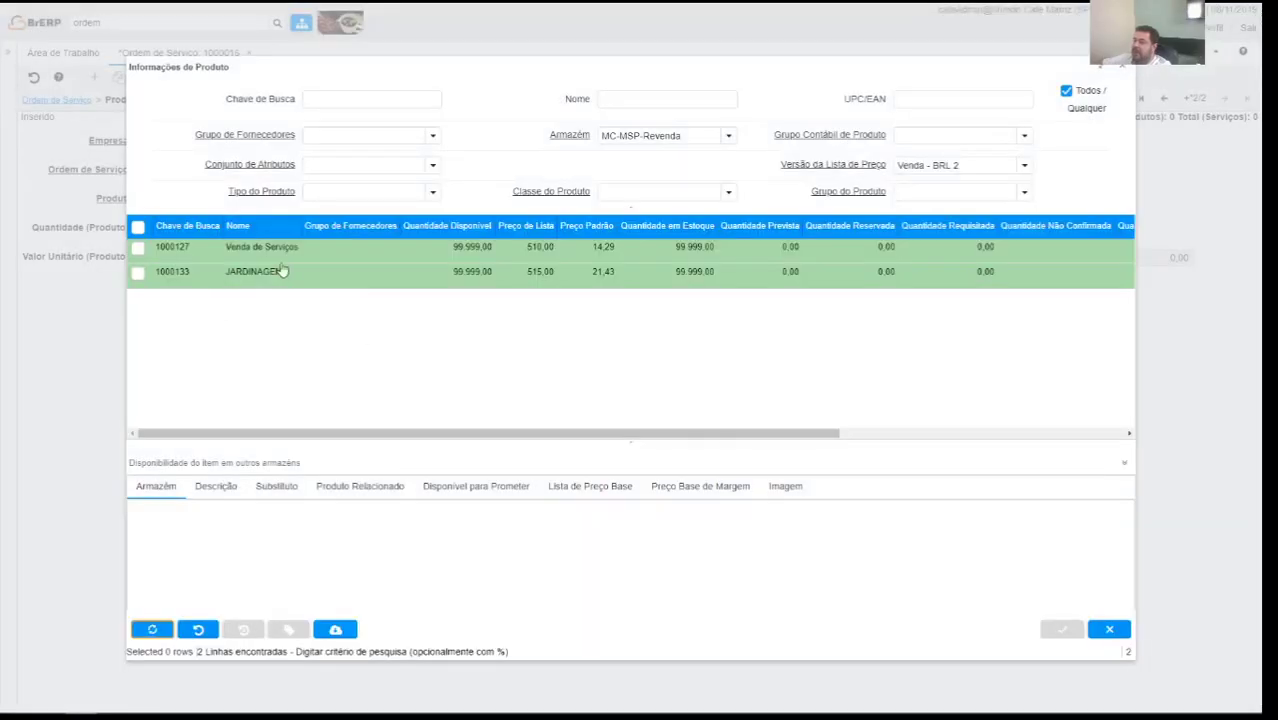
{"action": "double_click", "coordinate": [250, 256]}
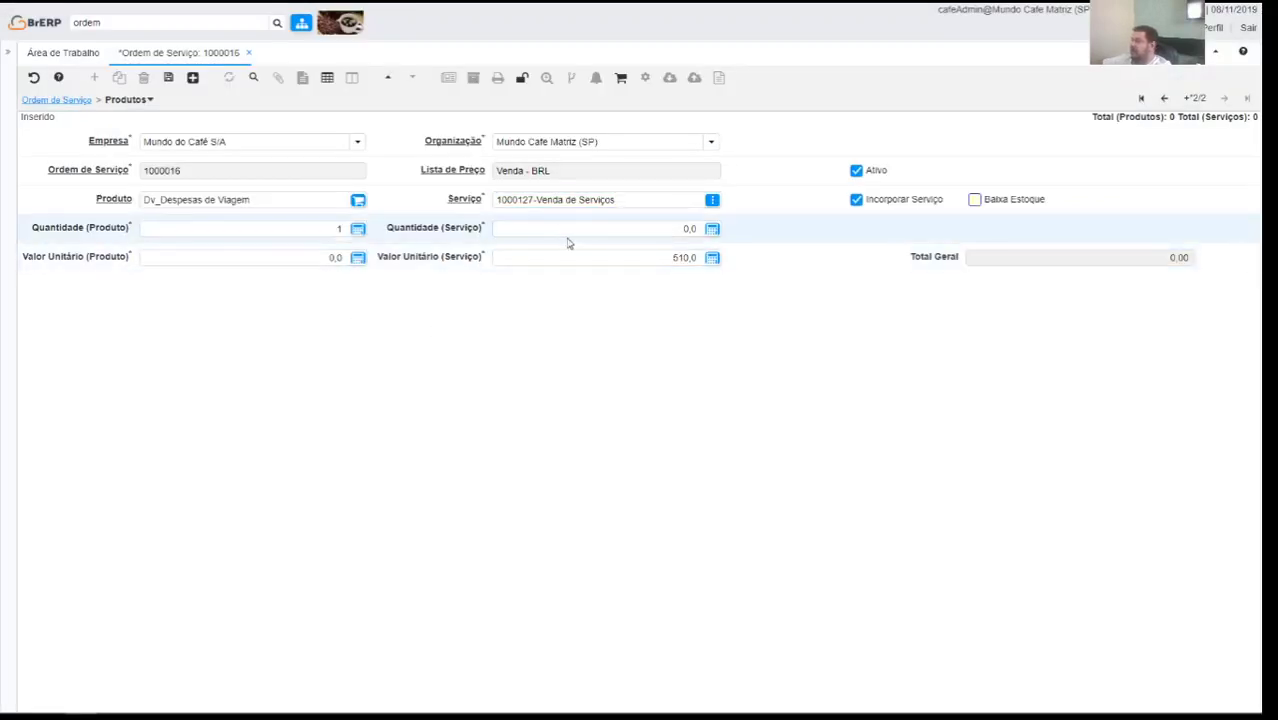
{"action": "left_click", "coordinate": [585, 228]}
{"action": "type", "text": "1"}
{"action": "key", "text": "Tab"}
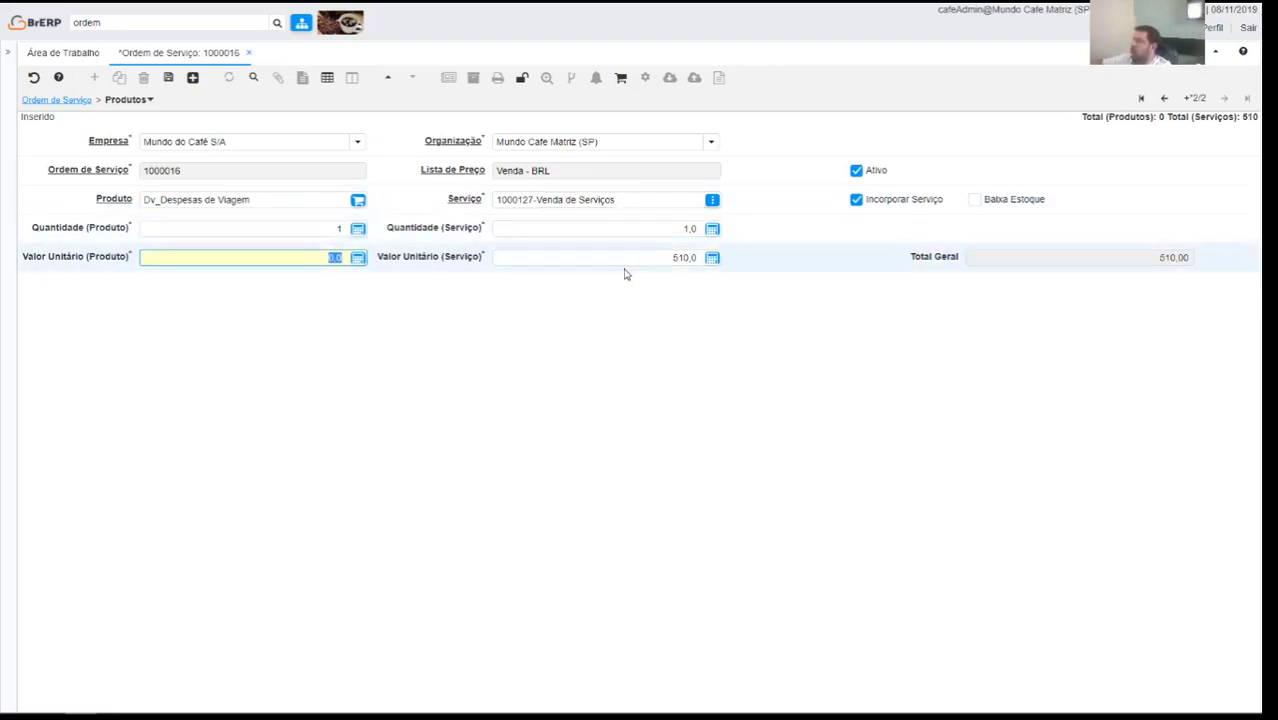
{"action": "left_click", "coordinate": [634, 257]}
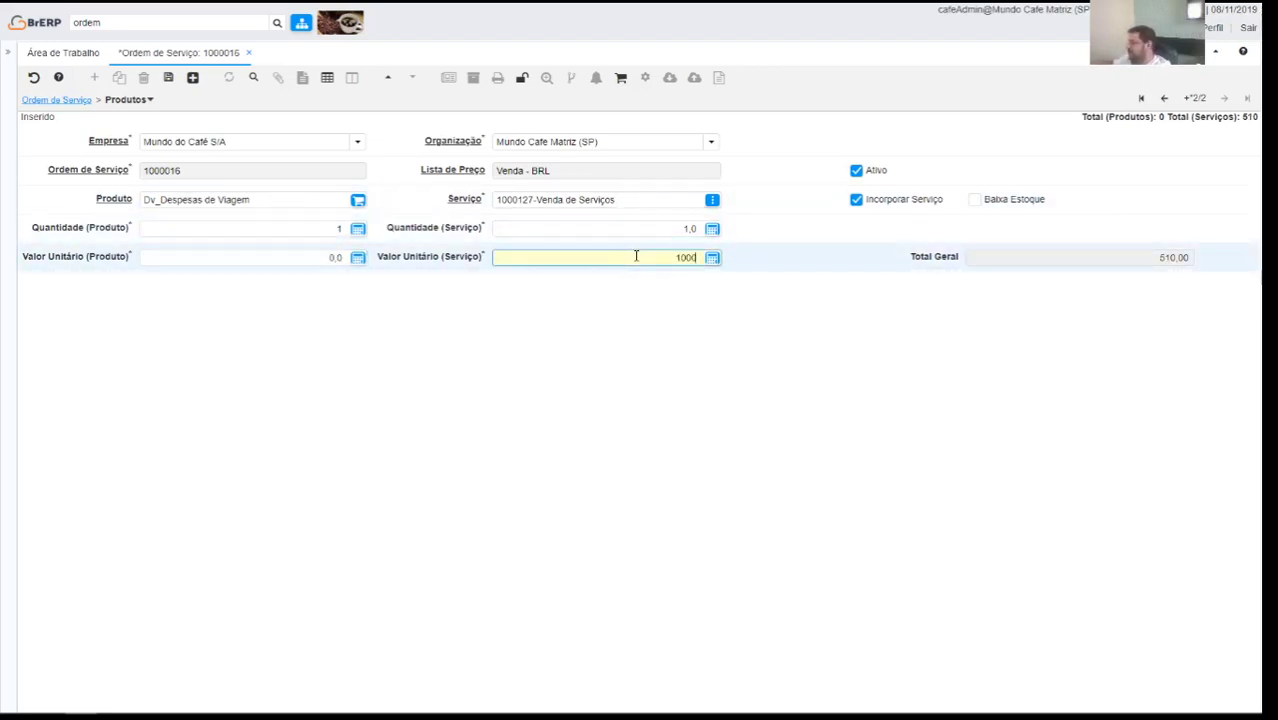
{"action": "type", "text": "1000"}
{"action": "key", "text": "Tab"}
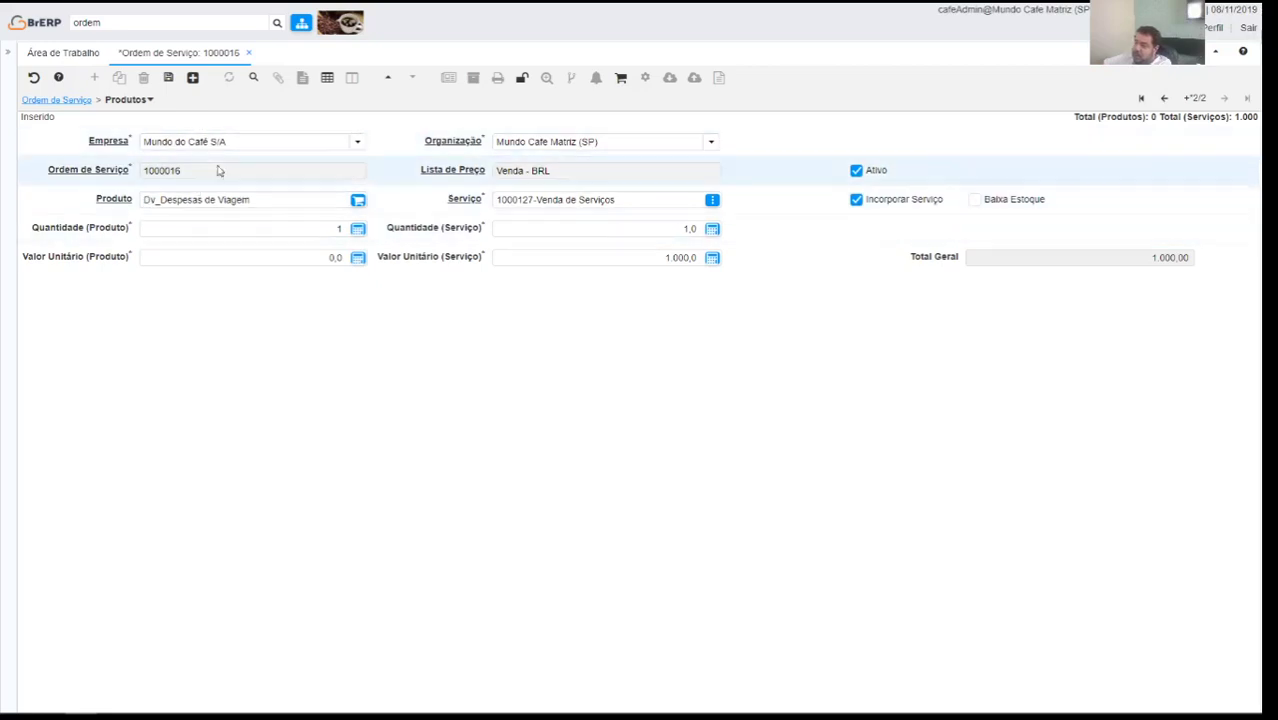
{"action": "left_click", "coordinate": [168, 77]}
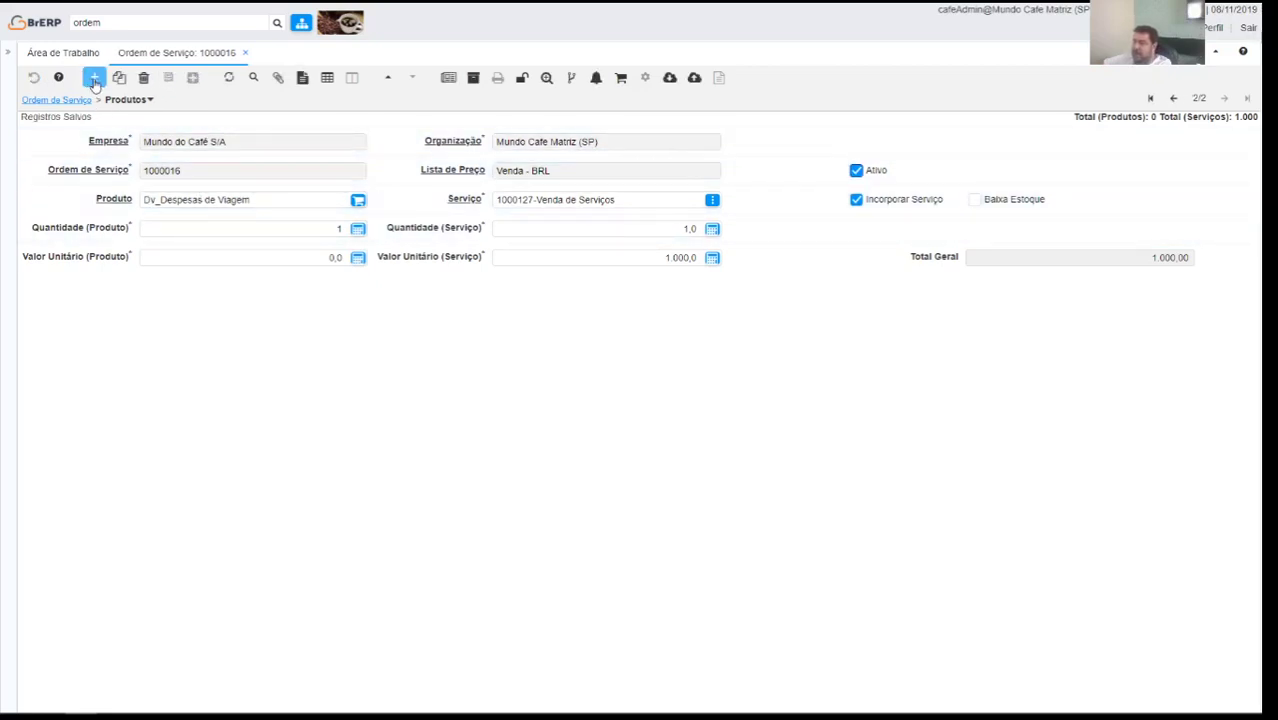
- Add a new line for 10 × 1000123_Kit Teste, incorporating a service and deducting stock
{"action": "left_click", "coordinate": [94, 78]}
{"action": "left_click", "coordinate": [224, 196]}
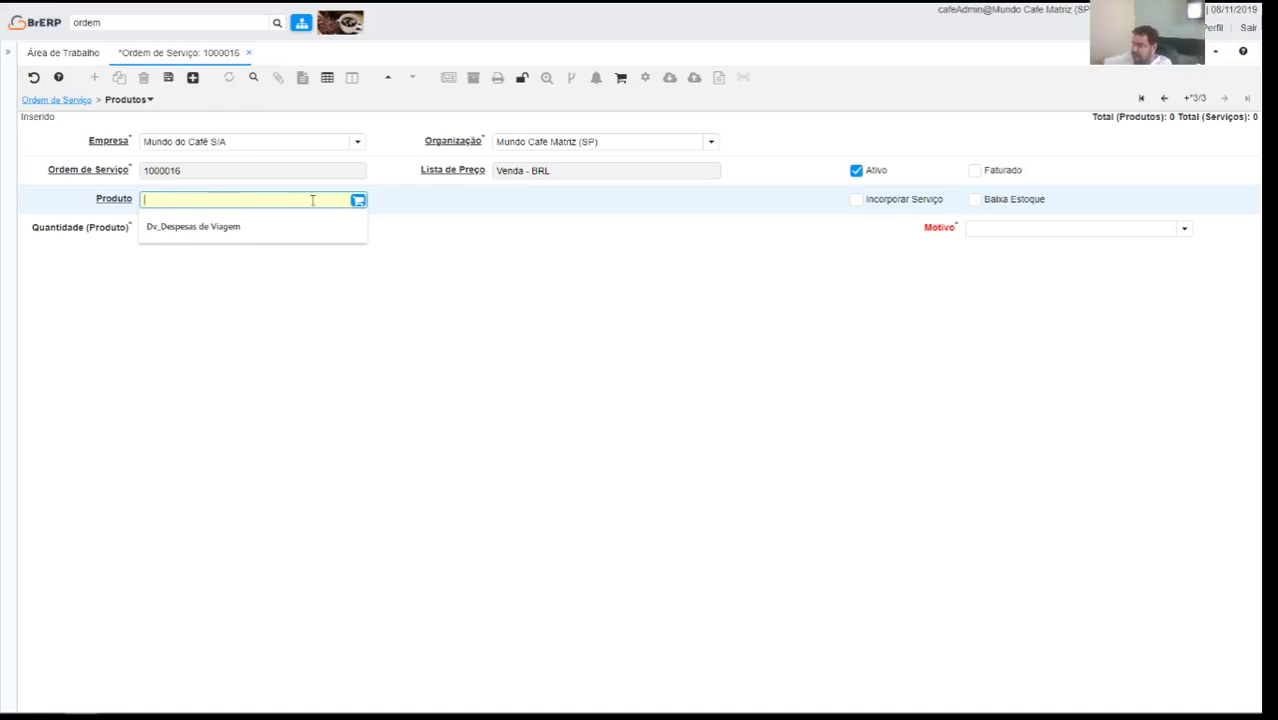
{"action": "left_click", "coordinate": [356, 201]}
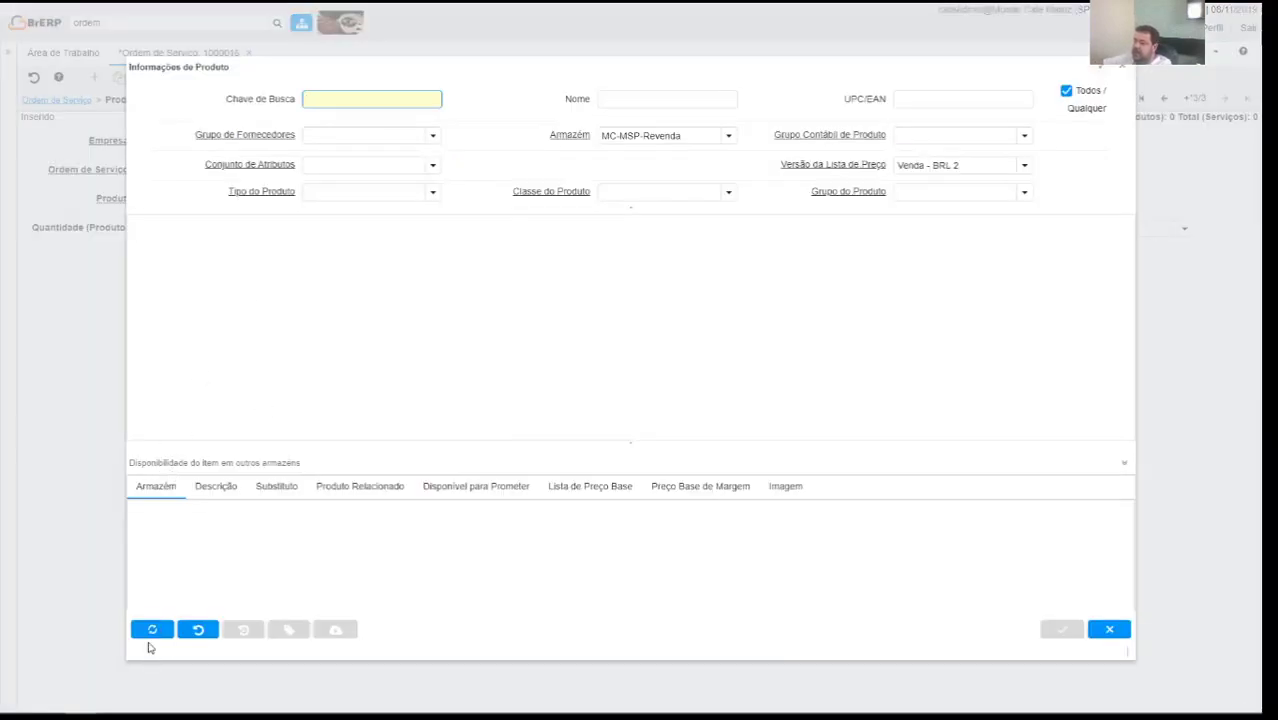
{"action": "left_click", "coordinate": [152, 629]}
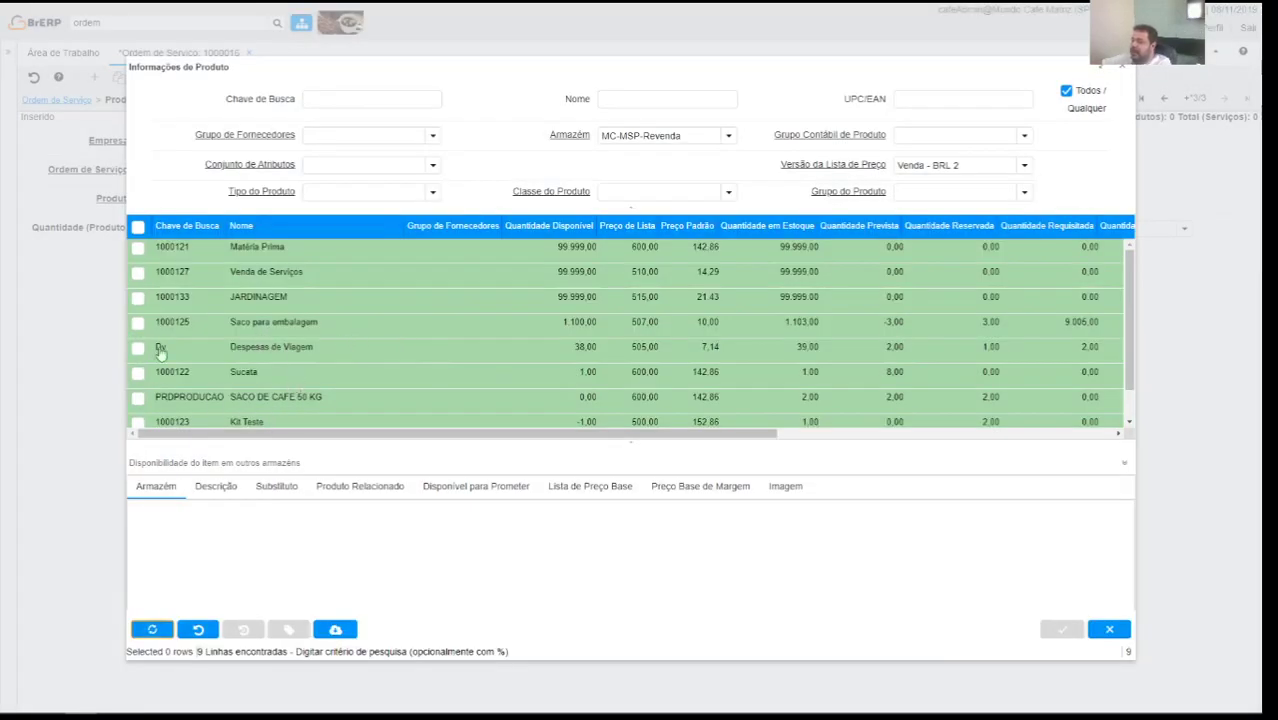
{"action": "scroll", "coordinate": [160, 352], "scroll_direction": "down", "scroll_amount": 1}
{"action": "left_click", "coordinate": [138, 388]}
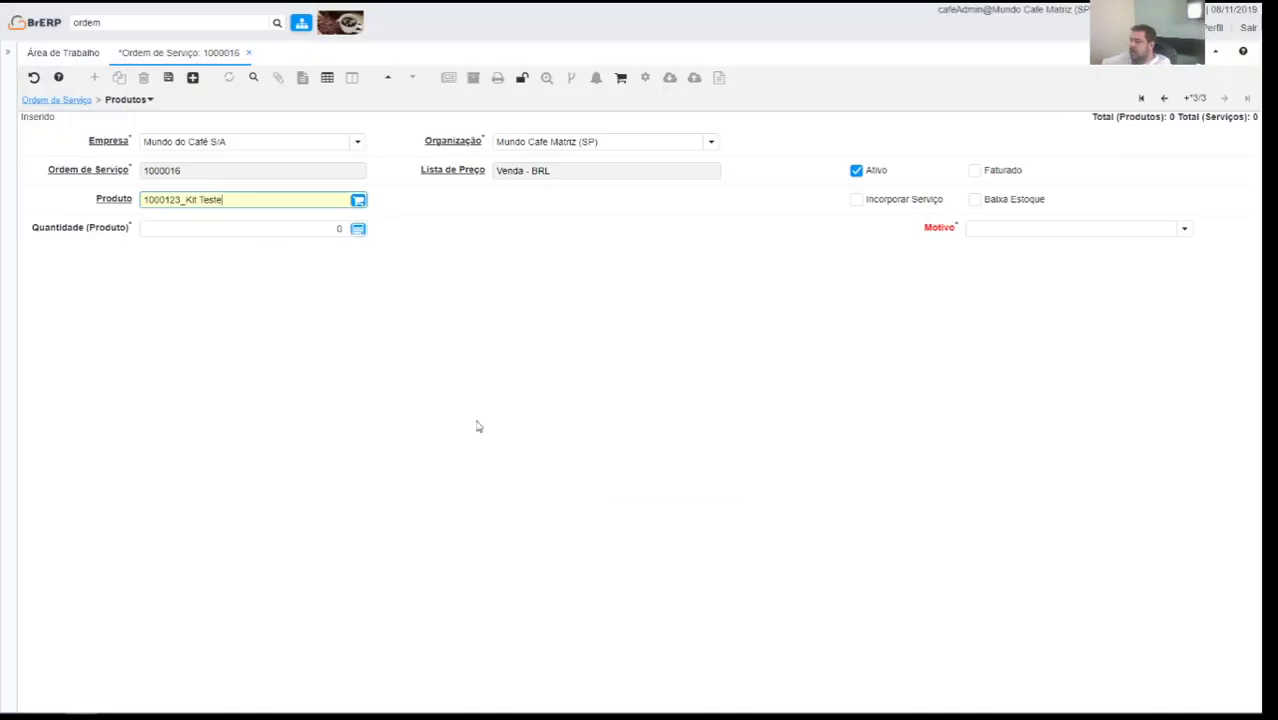
{"action": "left_click", "coordinate": [237, 229]}
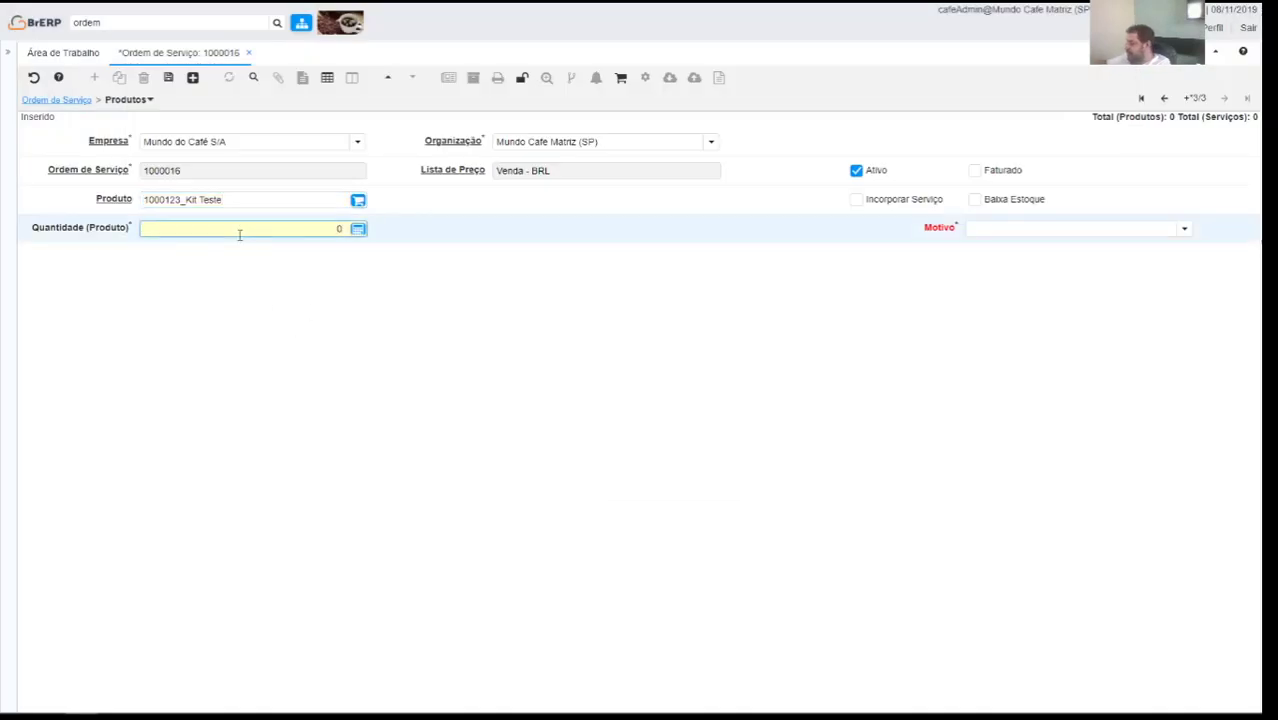
{"action": "key", "text": "Tab"}
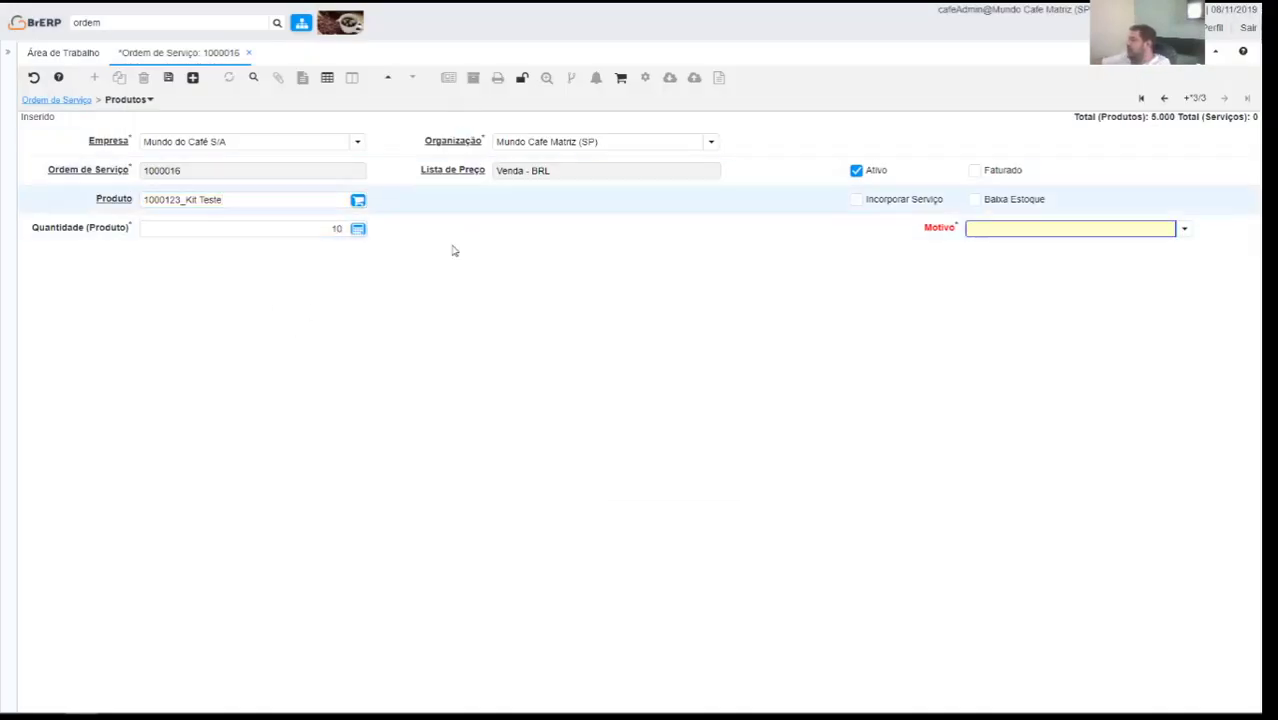
{"action": "left_click", "coordinate": [976, 171]}
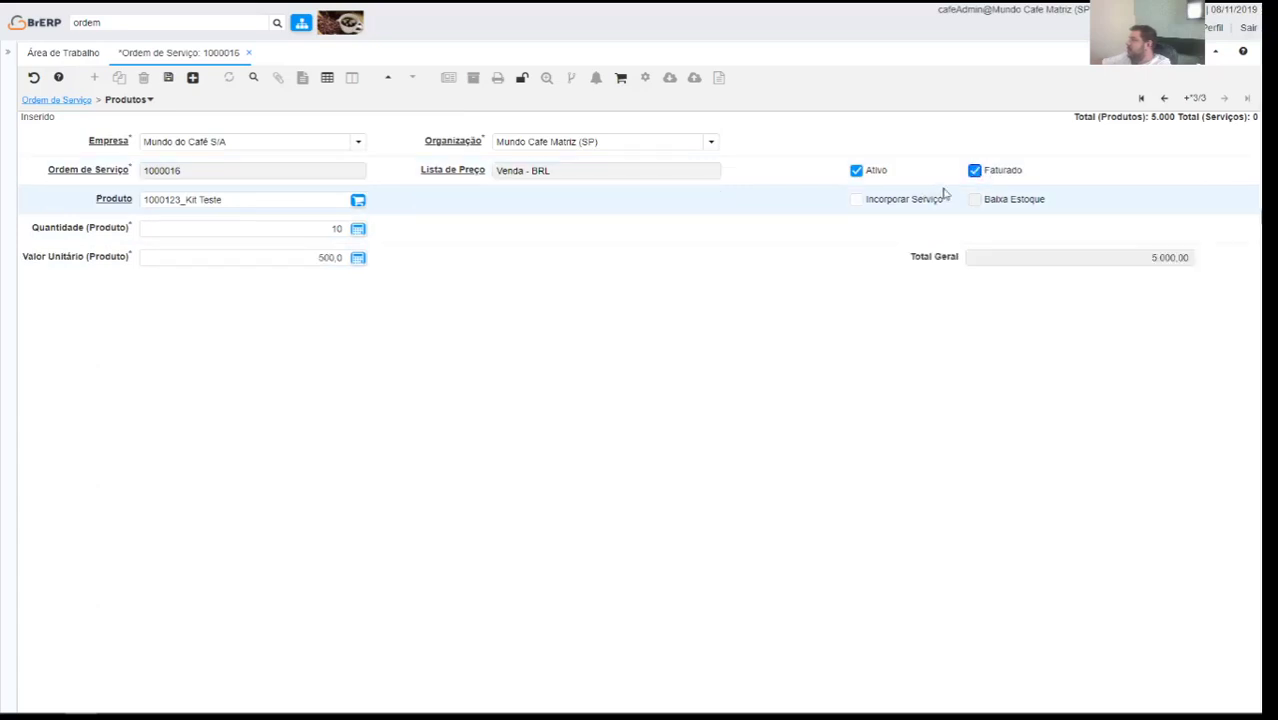
{"action": "left_click", "coordinate": [974, 171]}
{"action": "left_click", "coordinate": [856, 200]}
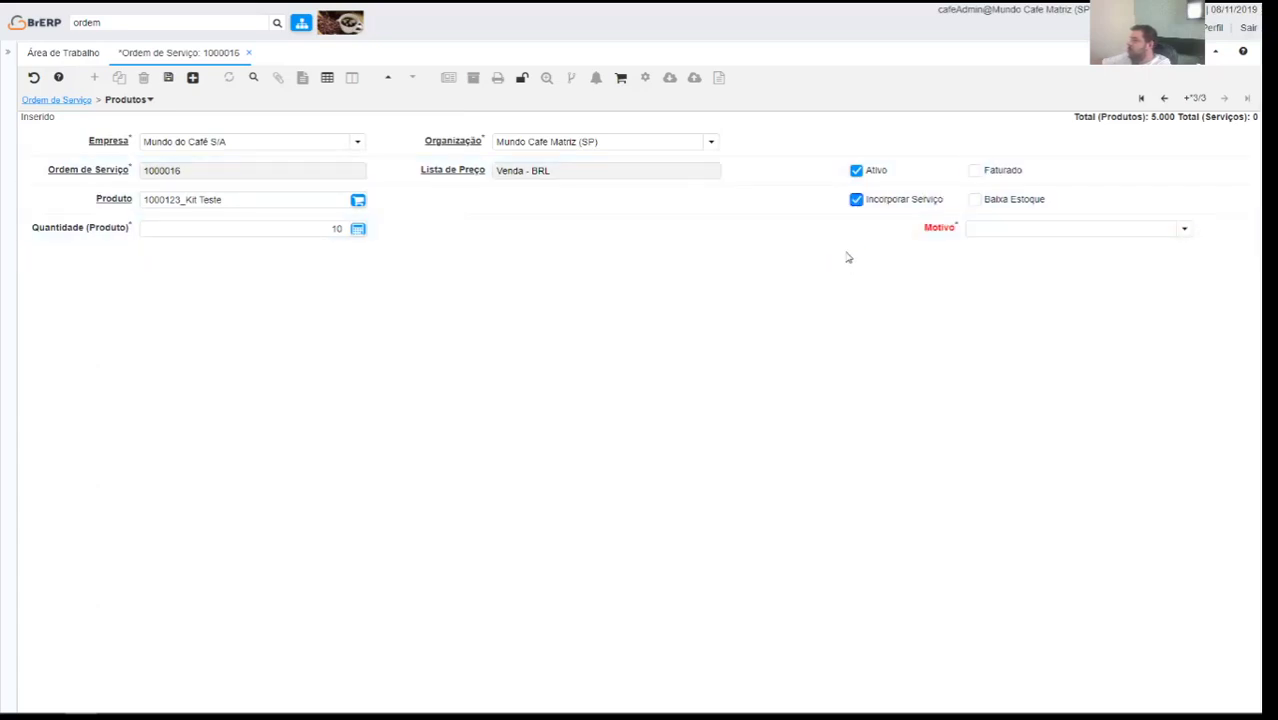
{"action": "left_click", "coordinate": [972, 200]}
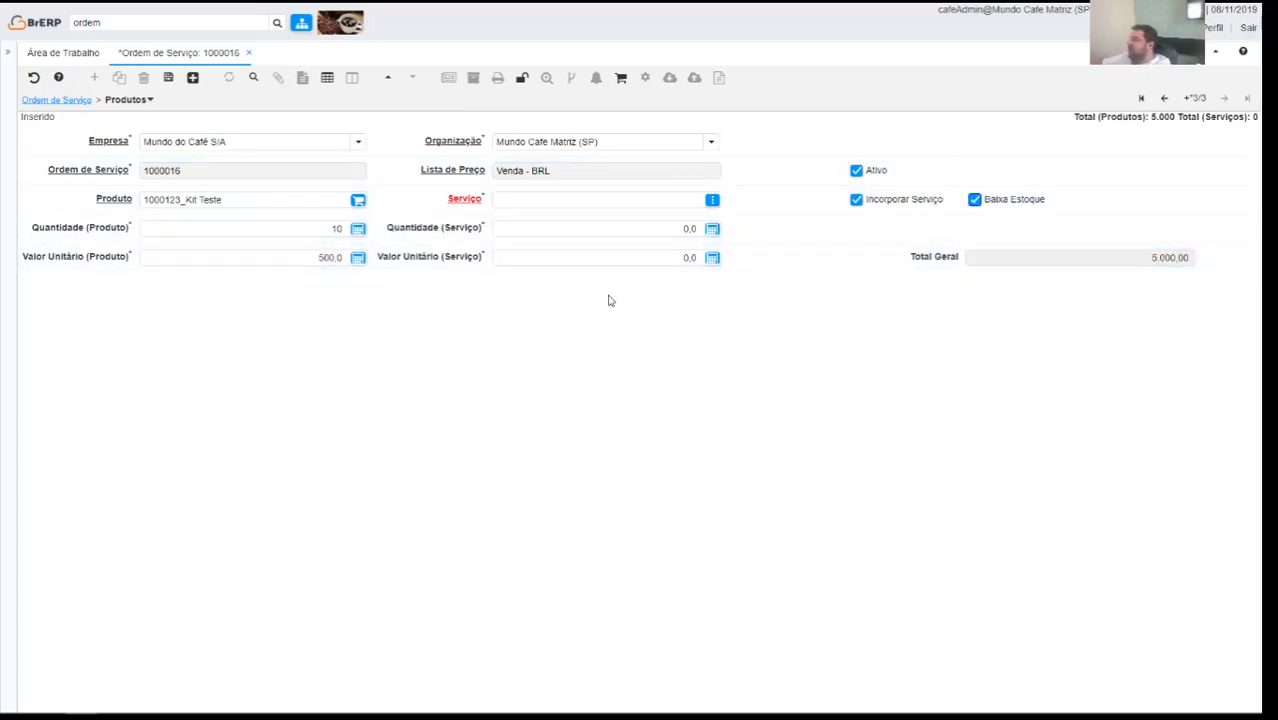
{"action": "left_click", "coordinate": [303, 229]}
{"action": "key", "text": "Tab"}
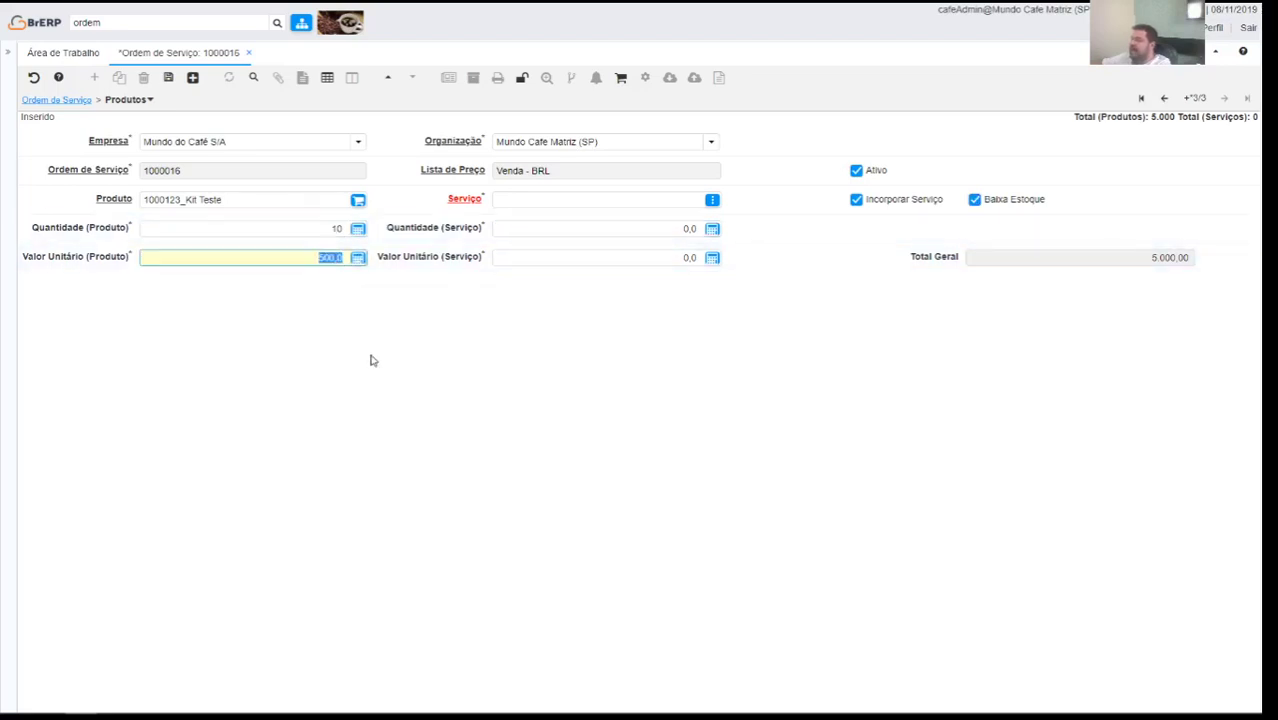
- Select 1000127 Venda de Serviços as the line's service after a failed DESPE lookup
{"action": "left_click", "coordinate": [548, 196]}
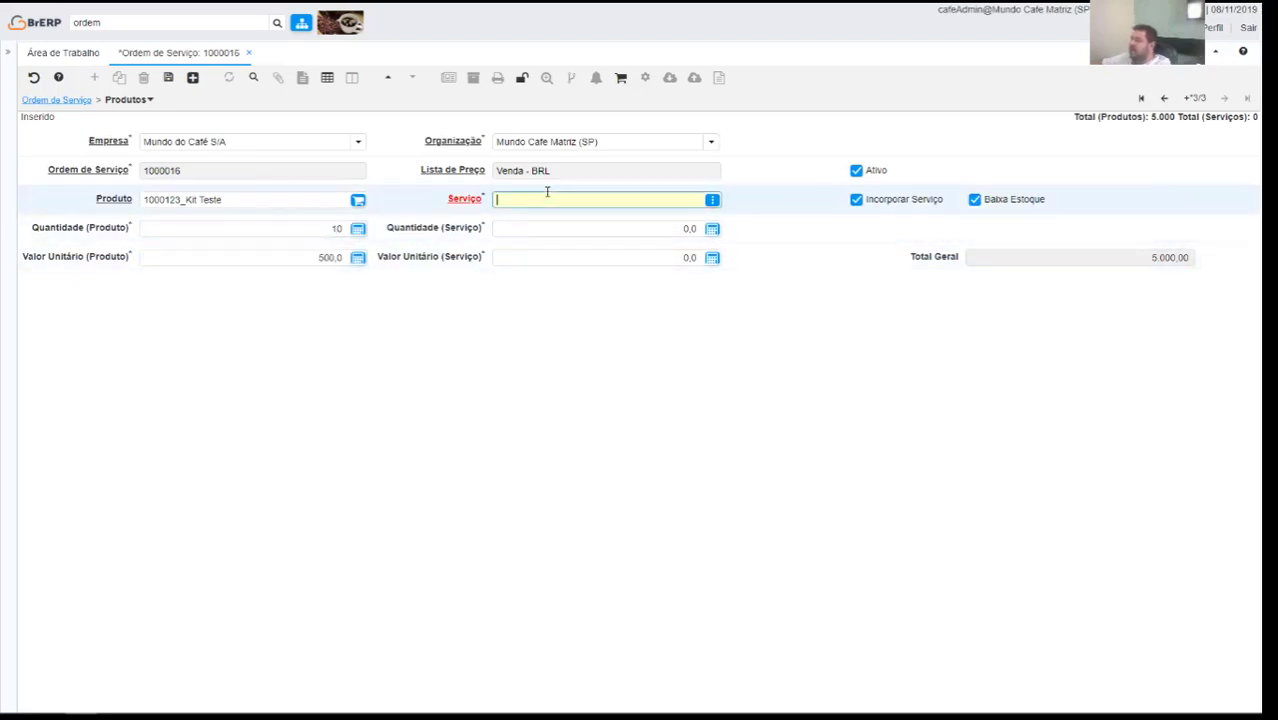
{"action": "left_click", "coordinate": [495, 229]}
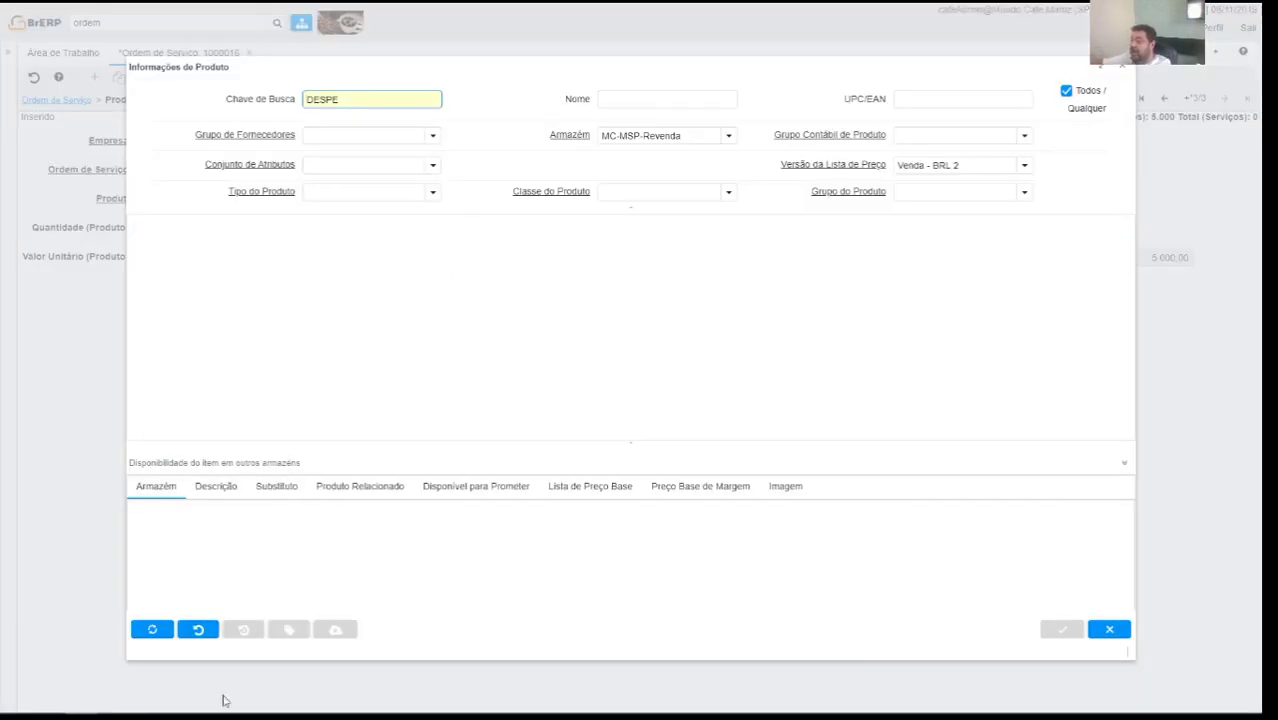
{"action": "left_click", "coordinate": [150, 630]}
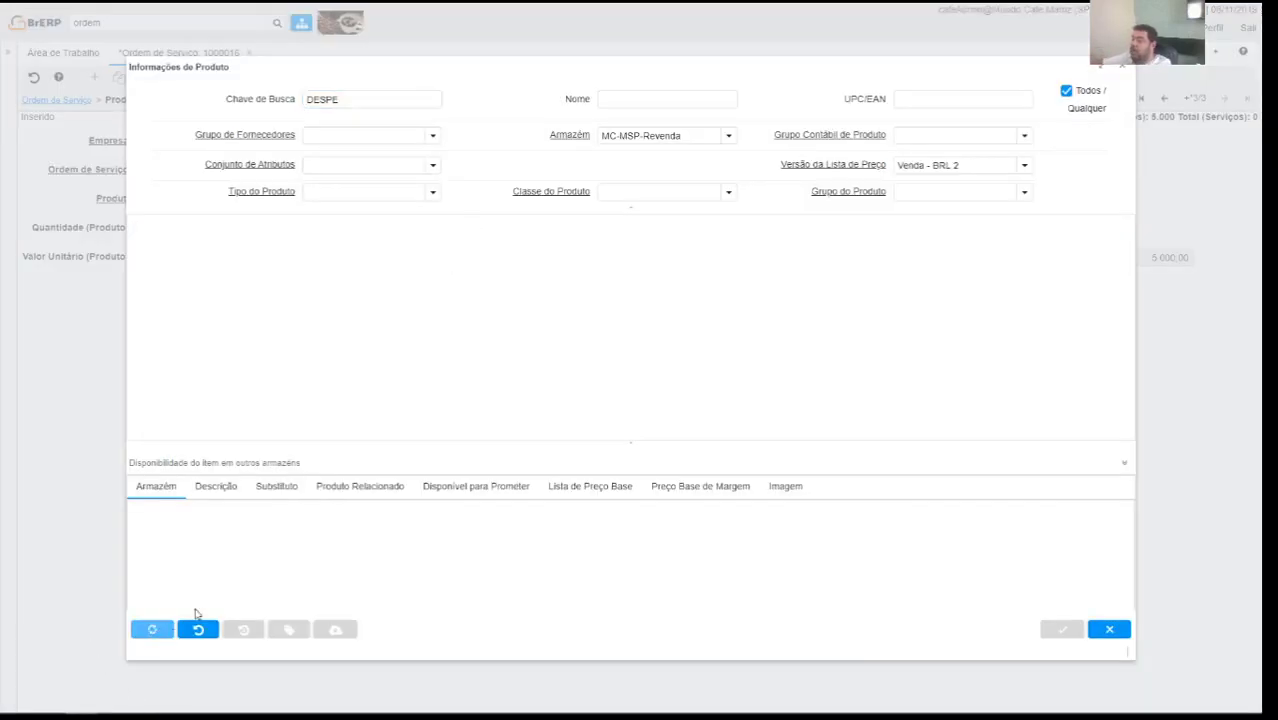
{"action": "key", "text": "Escape"}
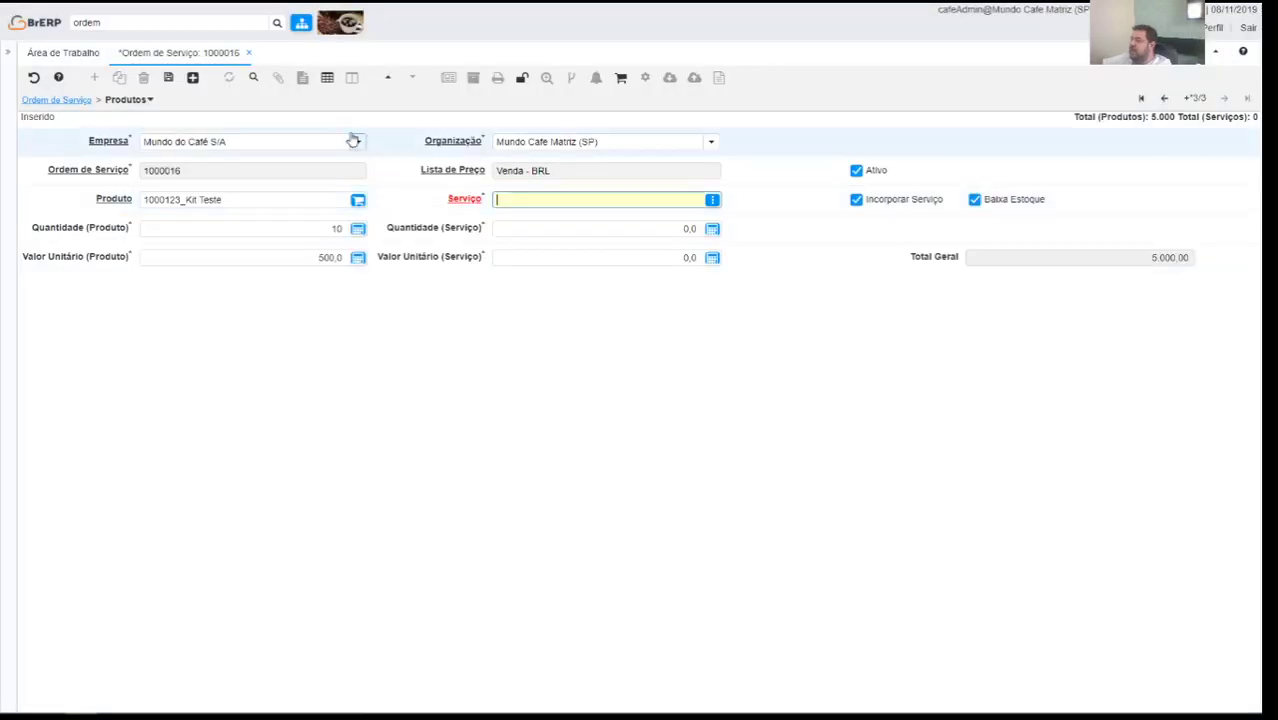
{"action": "left_click", "coordinate": [711, 203]}
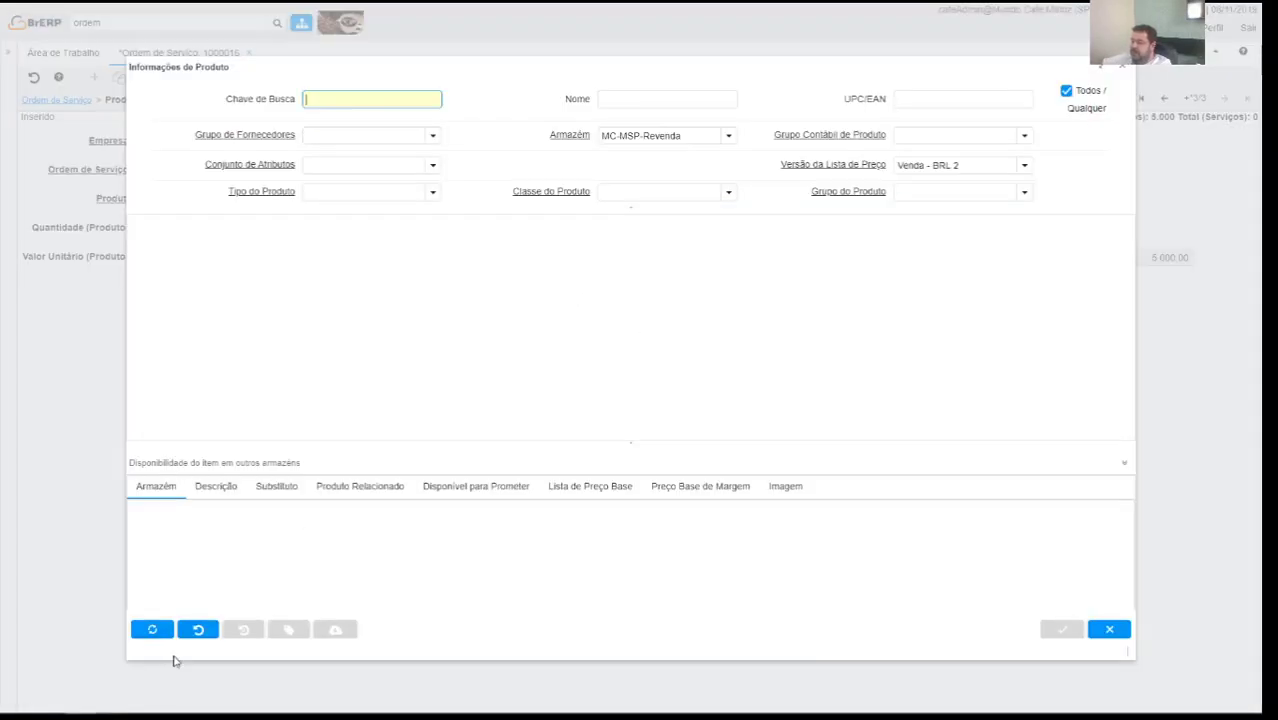
{"action": "left_click", "coordinate": [191, 628]}
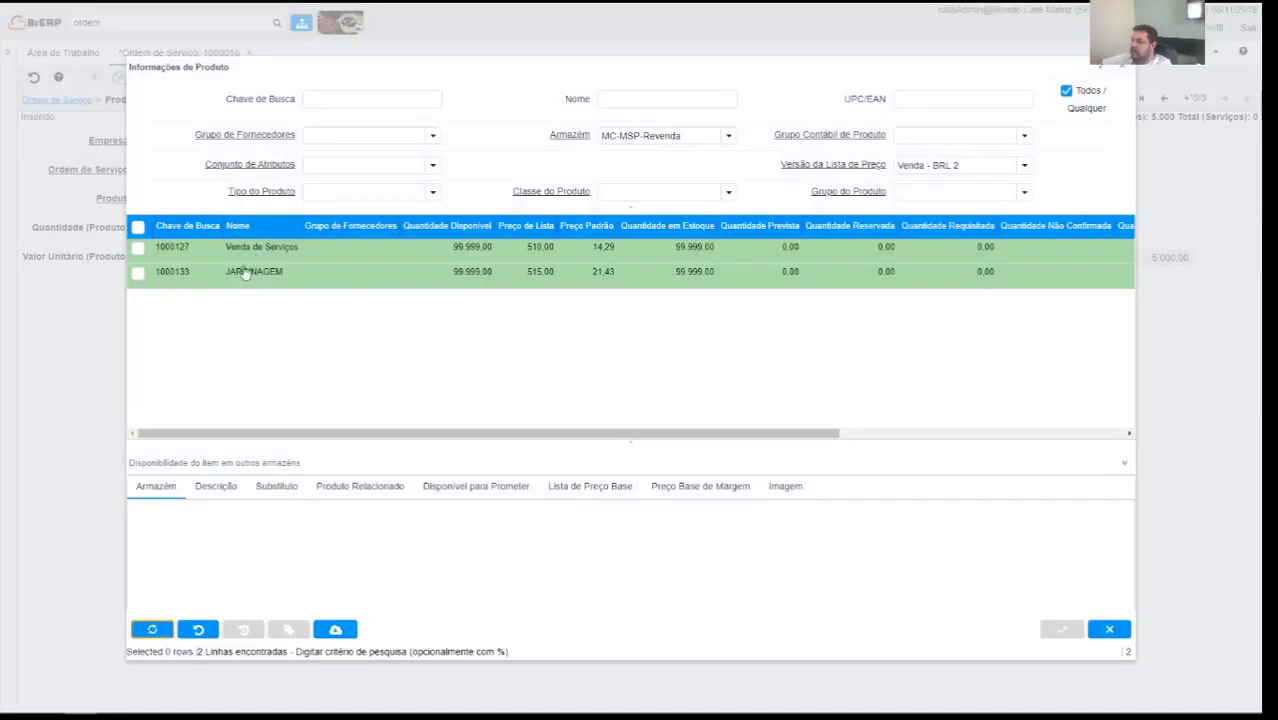
{"action": "double_click", "coordinate": [174, 250]}
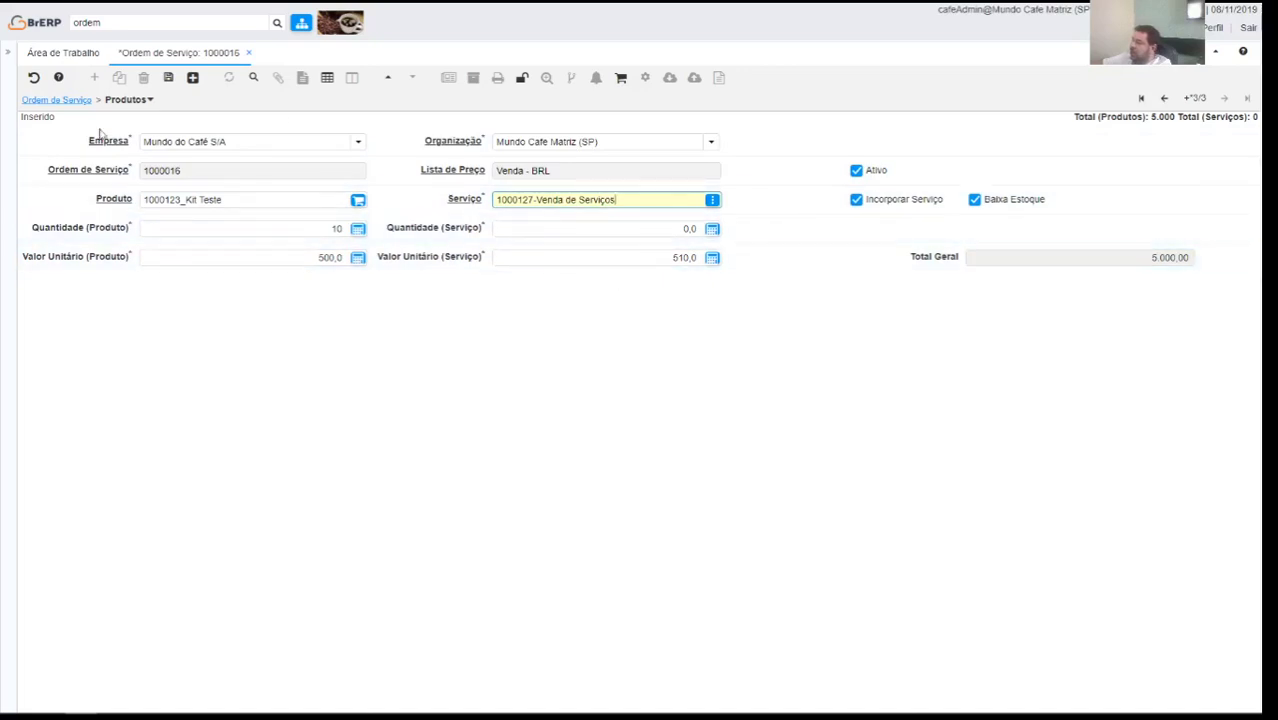
- Set service quantity 1, product price 0 and service price 500, then save the line
{"action": "left_click", "coordinate": [638, 235]}
{"action": "key", "text": "Tab"}
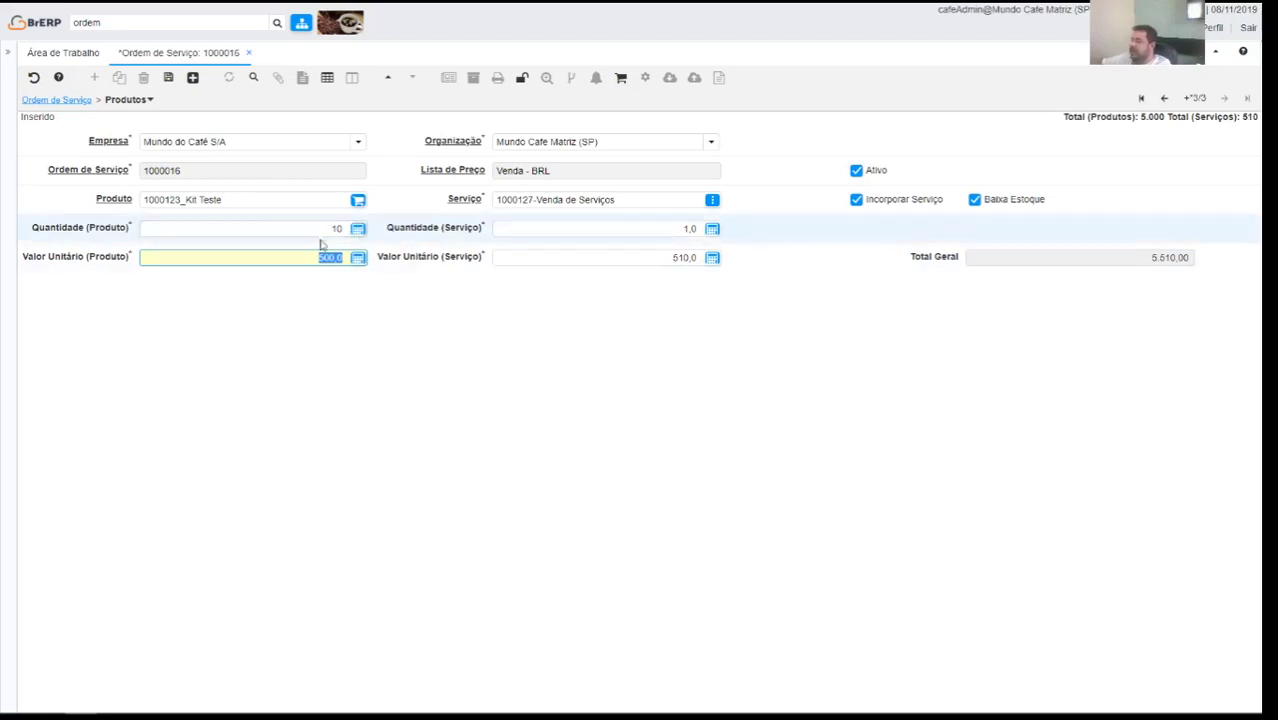
{"action": "key", "text": "BackSpace"}
{"action": "key", "text": "Tab"}
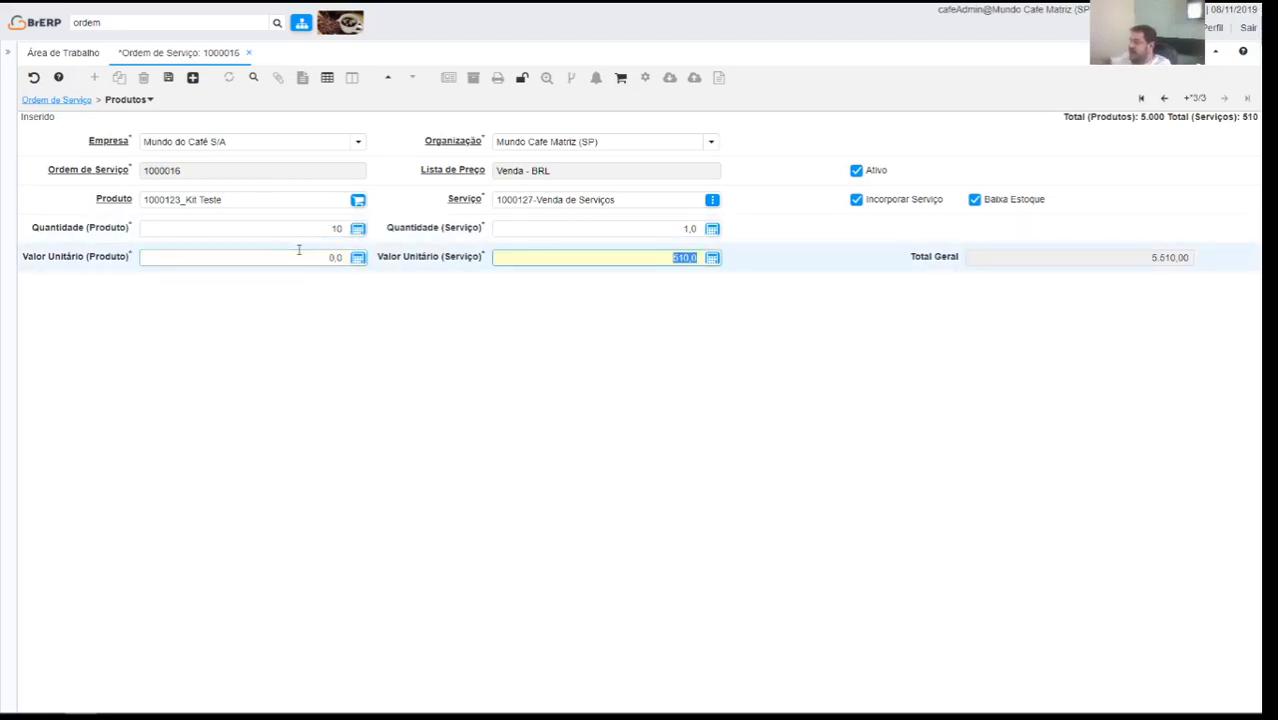
{"action": "type", "text": "500"}
{"action": "key", "text": "Tab"}
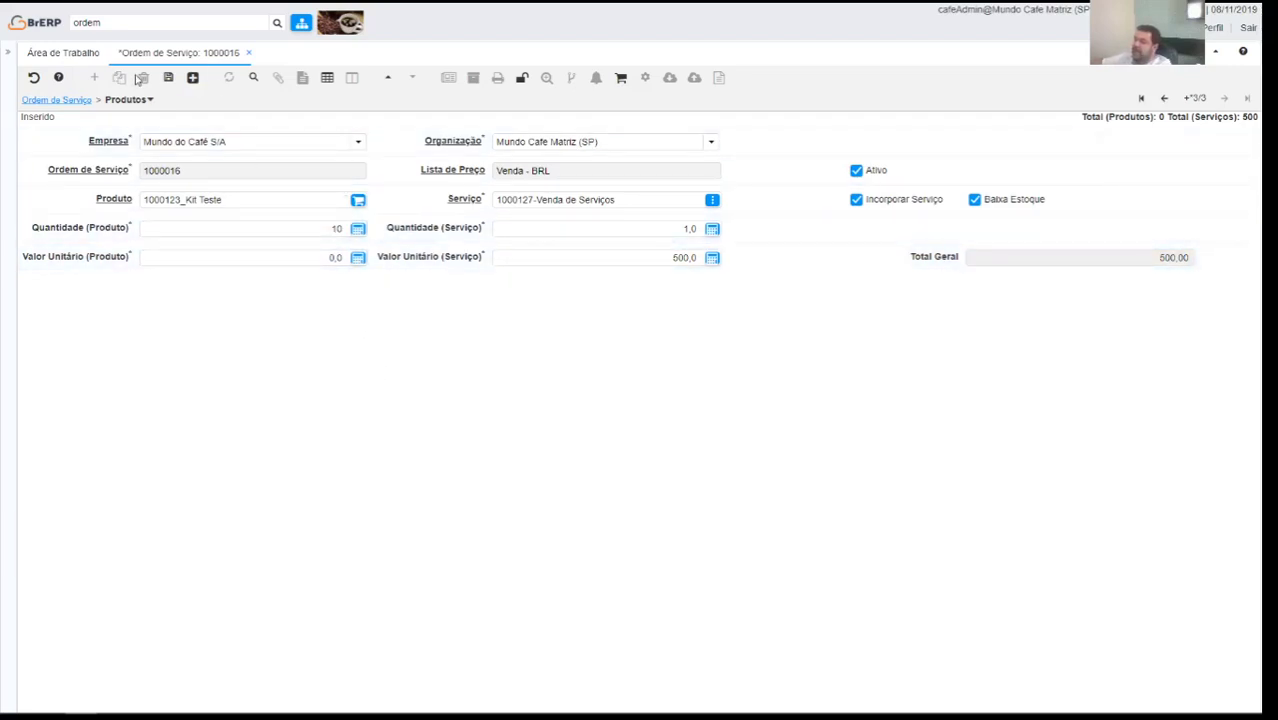
{"action": "left_click", "coordinate": [168, 77]}
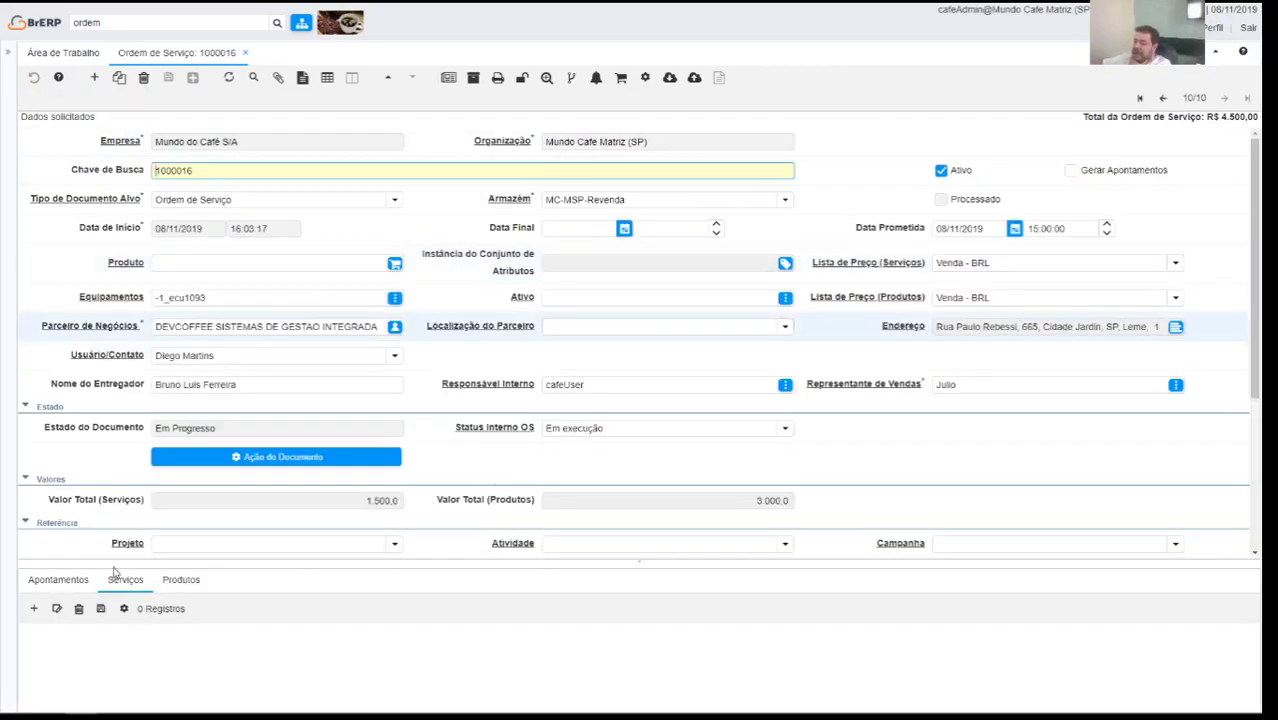
- Show the Serviços lines and view the 1000127-Venda de Serviços record in form view
{"action": "left_click", "coordinate": [181, 579]}
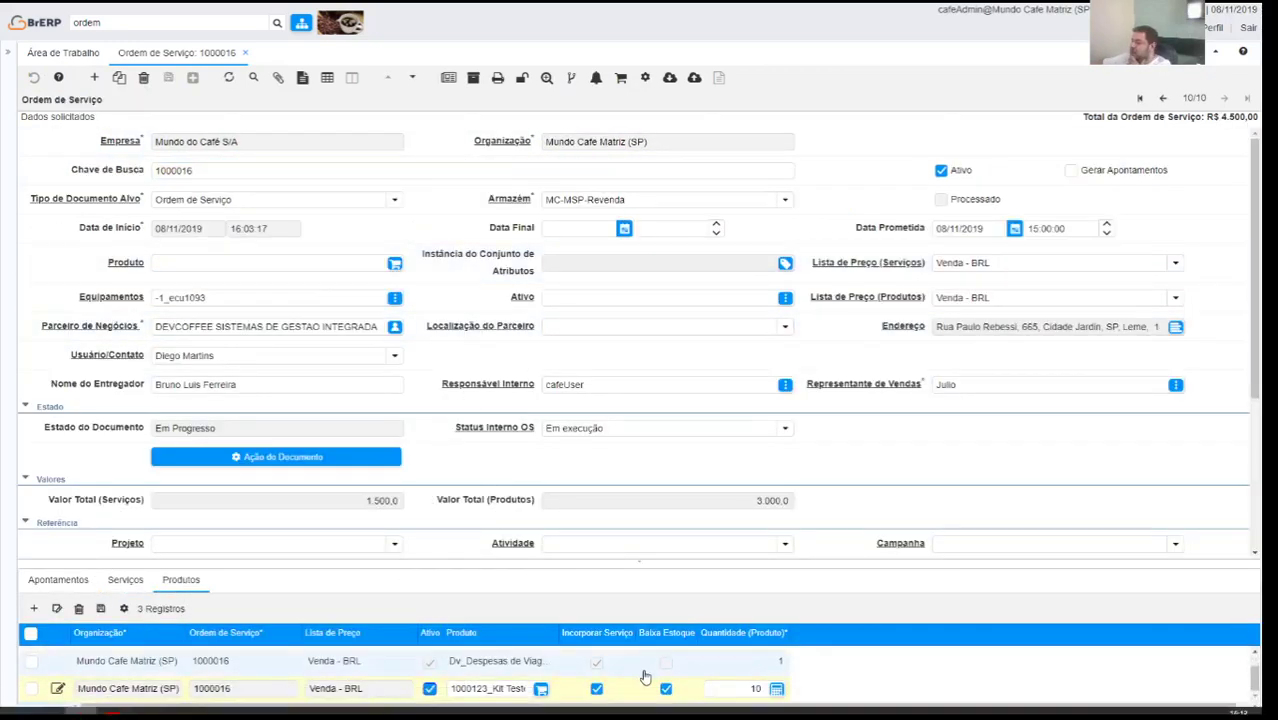
{"action": "left_click", "coordinate": [125, 580]}
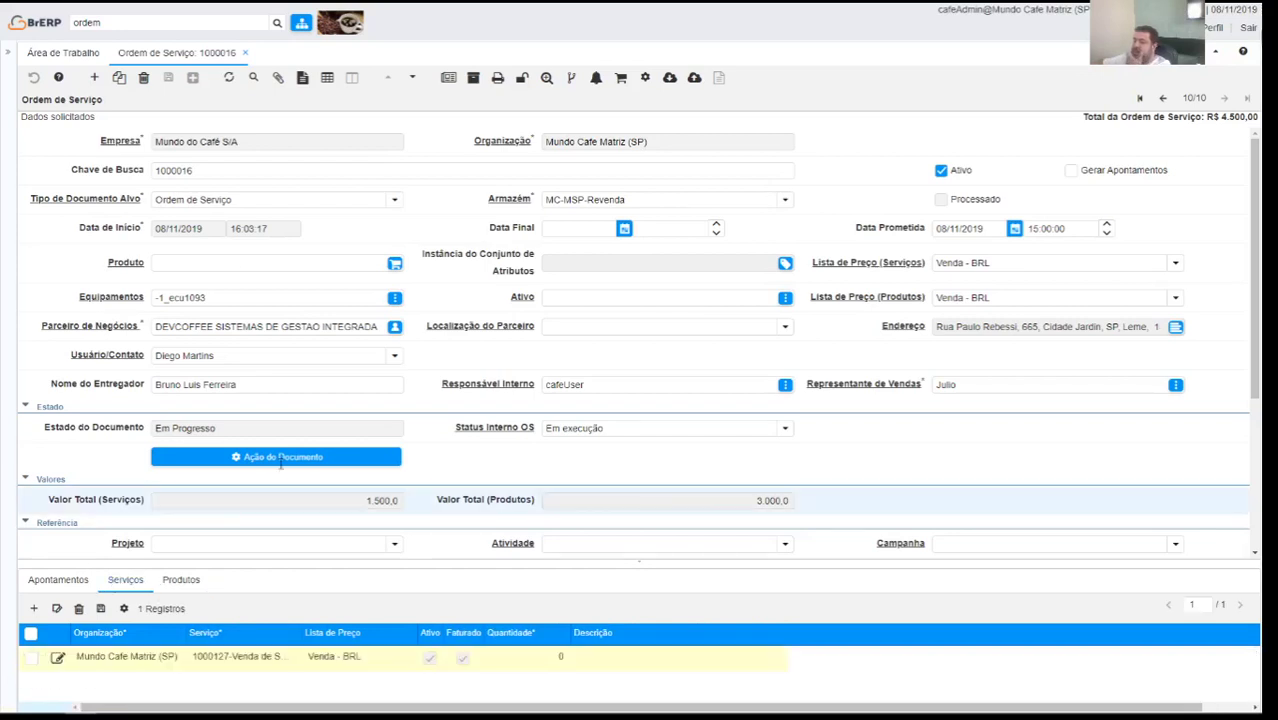
{"action": "left_click", "coordinate": [243, 200]}
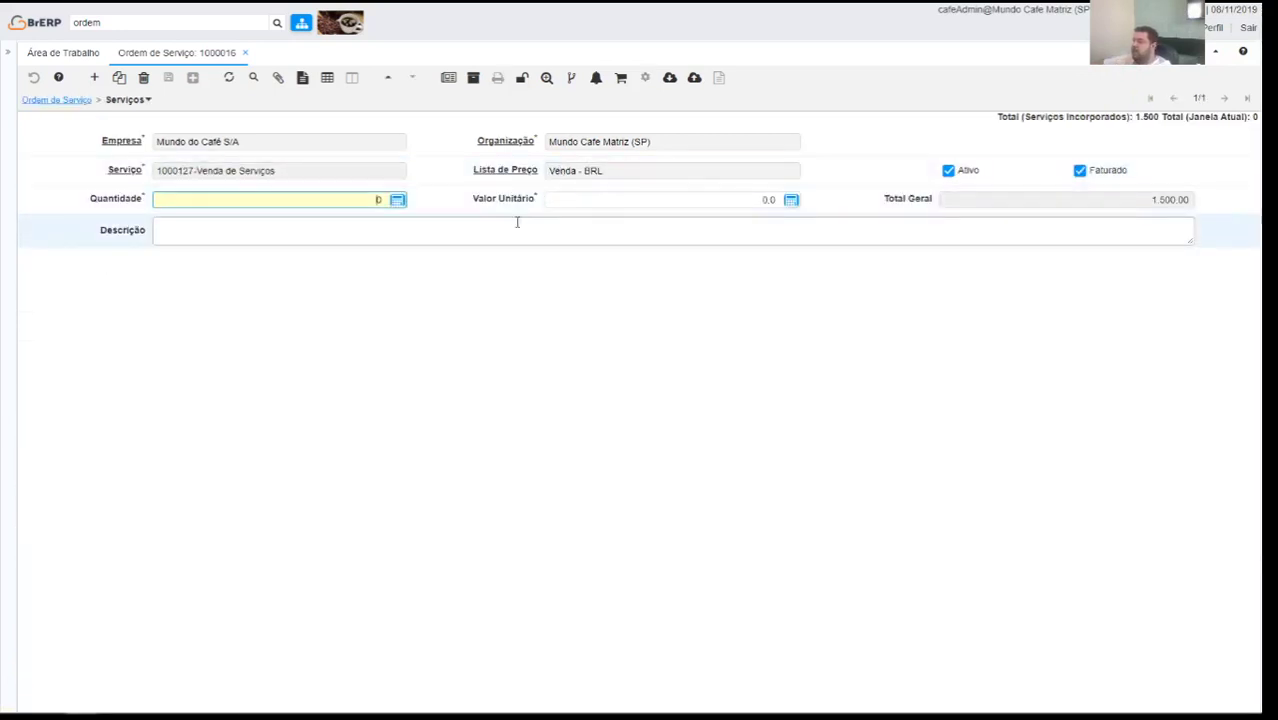
{"action": "left_click", "coordinate": [320, 86]}
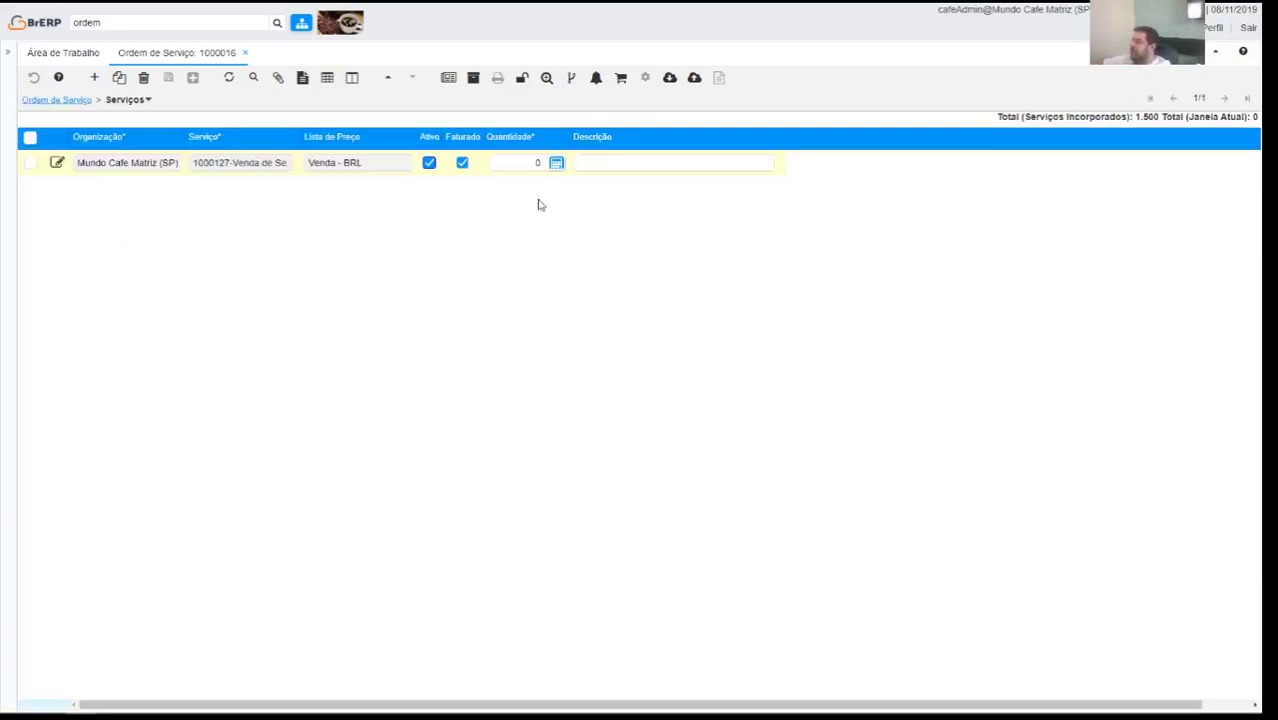
{"action": "left_click", "coordinate": [327, 77]}
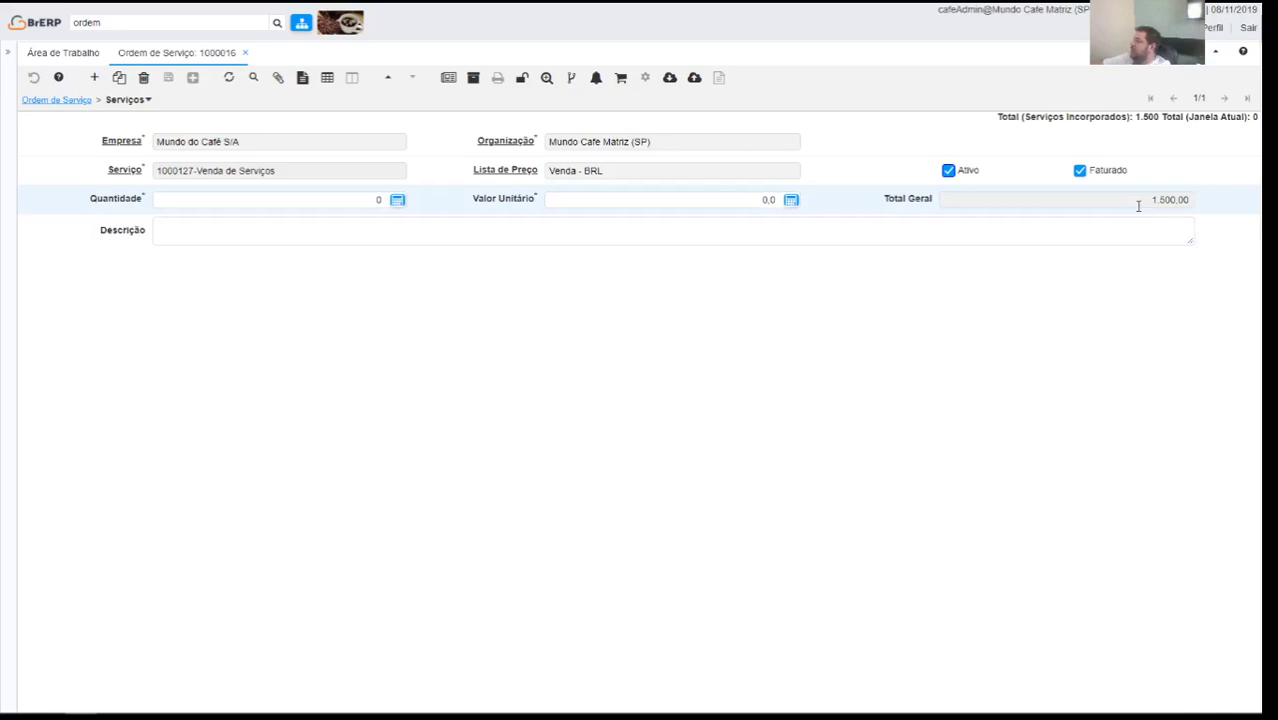
{"action": "left_click", "coordinate": [94, 77]}
- Save a 1000133-JARDINAGEM line, quantity 1 at 2.000,0, and return to the order header
{"action": "left_click", "coordinate": [200, 172]}
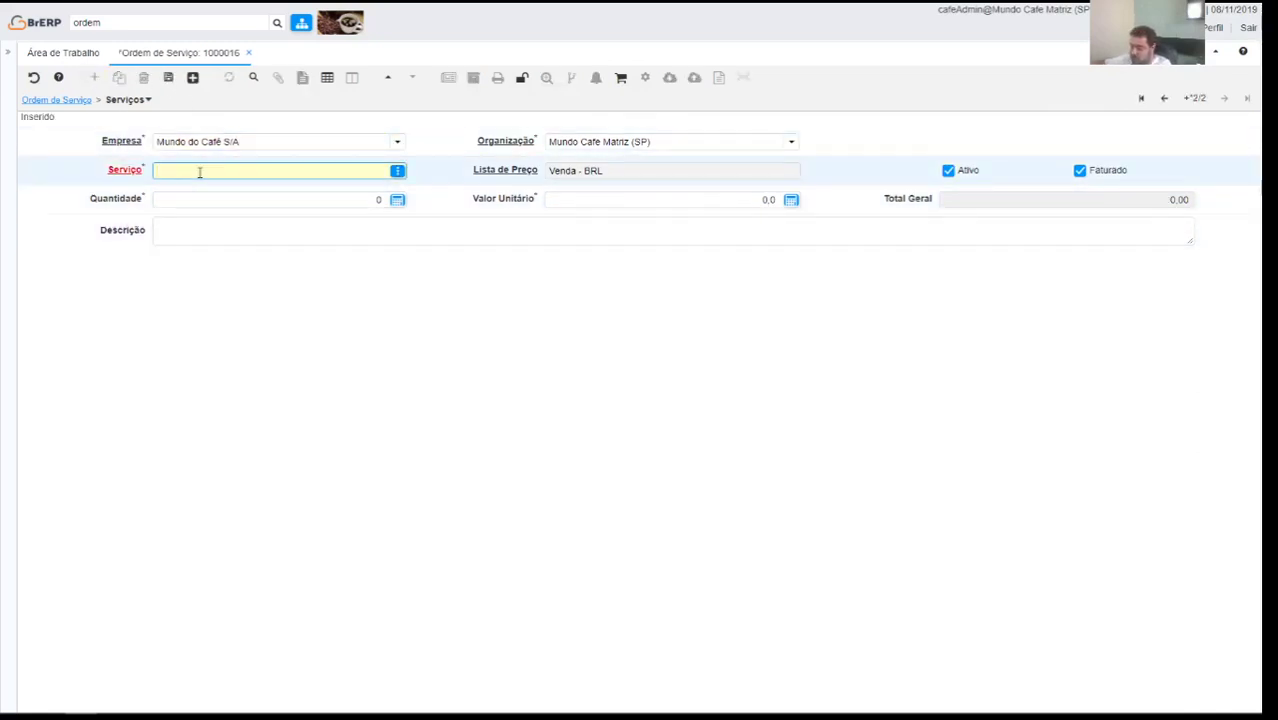
{"action": "type", "text": "JARDINAGEM"}
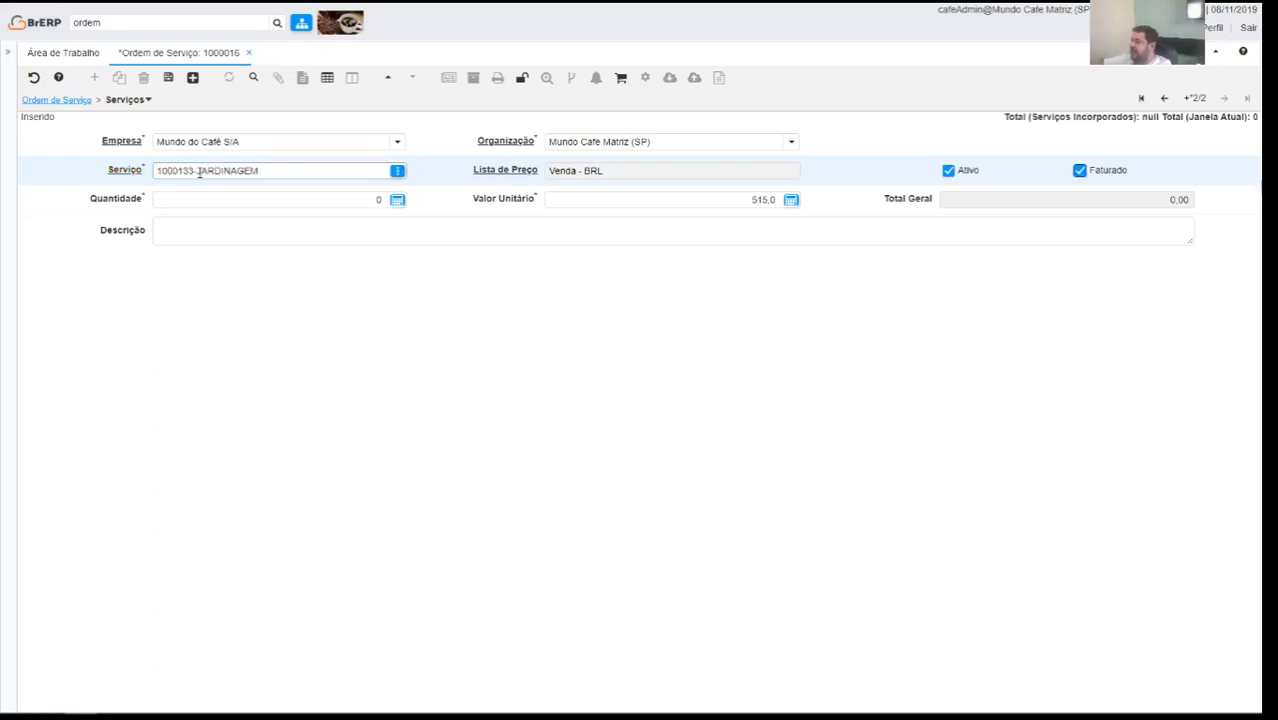
{"action": "key", "text": "Tab"}
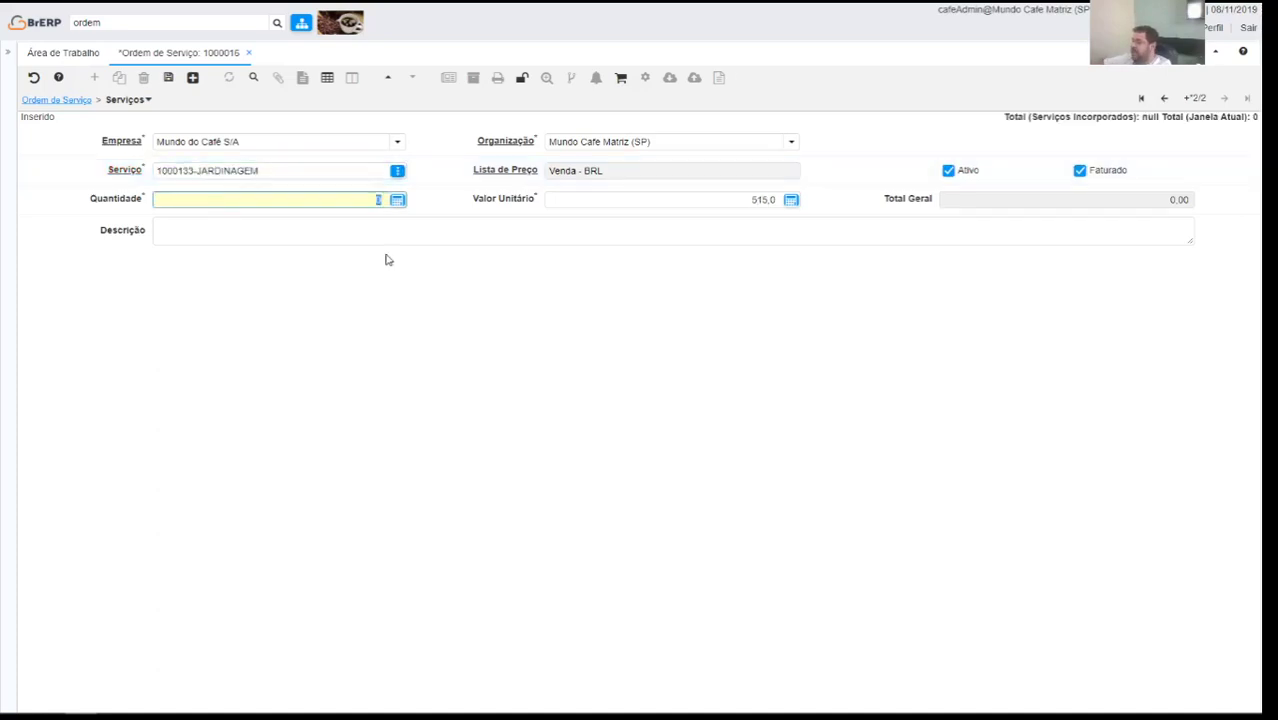
{"action": "key", "text": "Tab"}
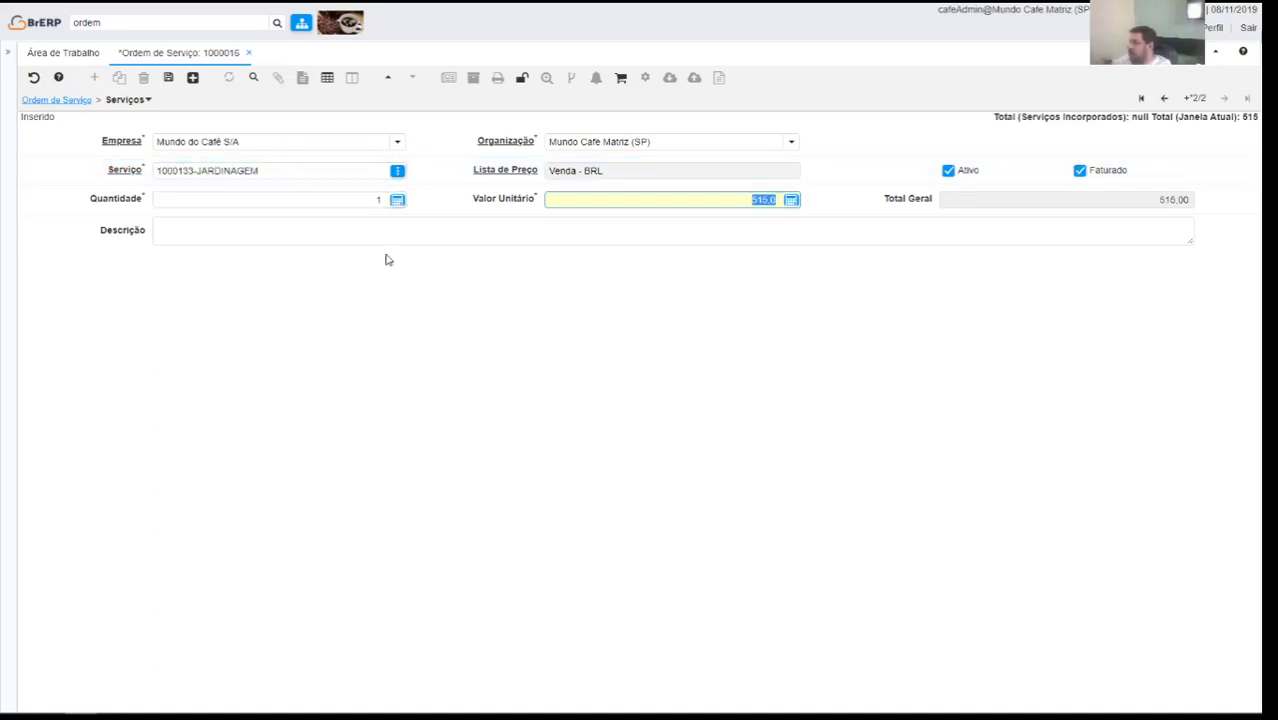
{"action": "type", "text": "2000"}
{"action": "key", "text": "Tab"}
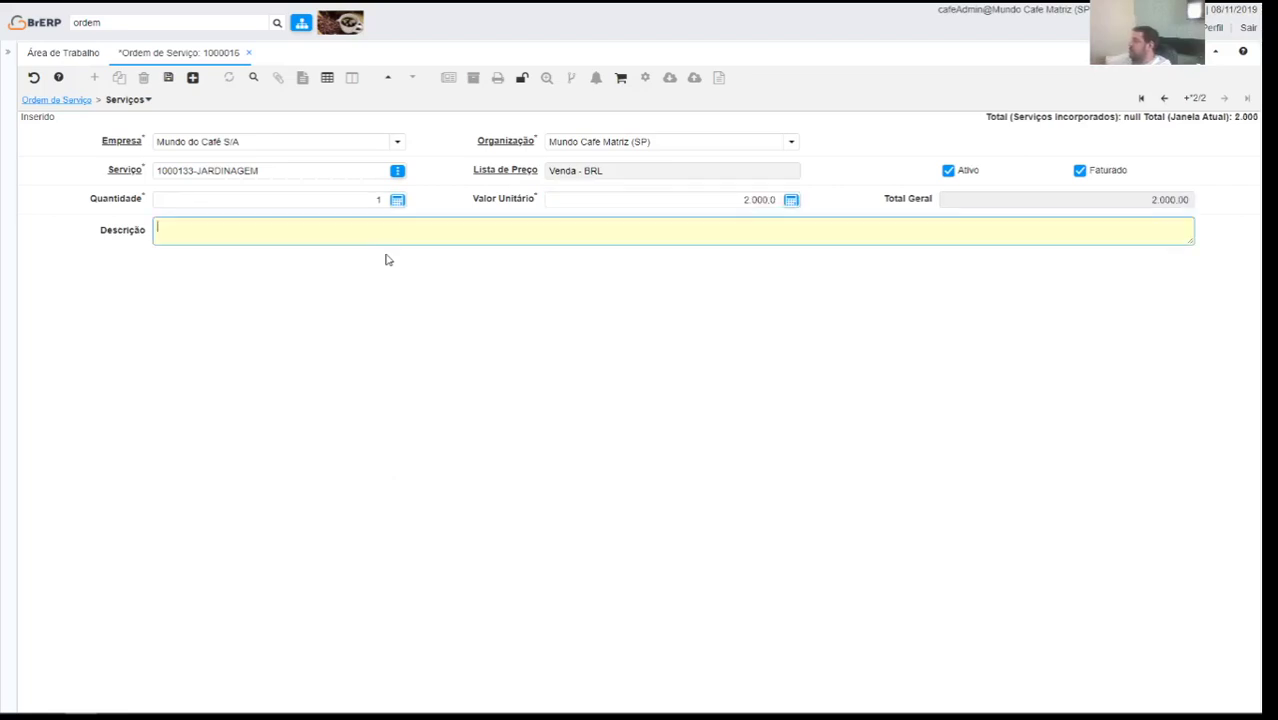
{"action": "key", "text": "Tab"}
{"action": "left_click", "coordinate": [168, 77]}
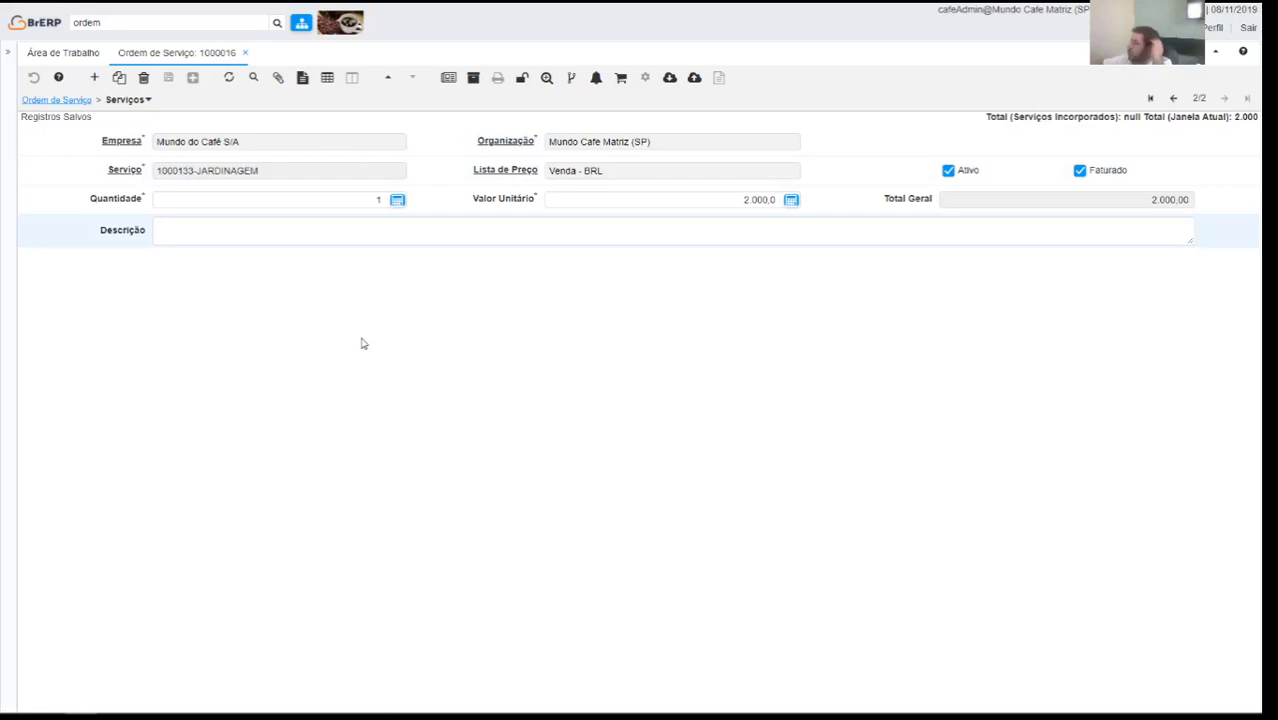
{"action": "key", "text": "alt+Up"}
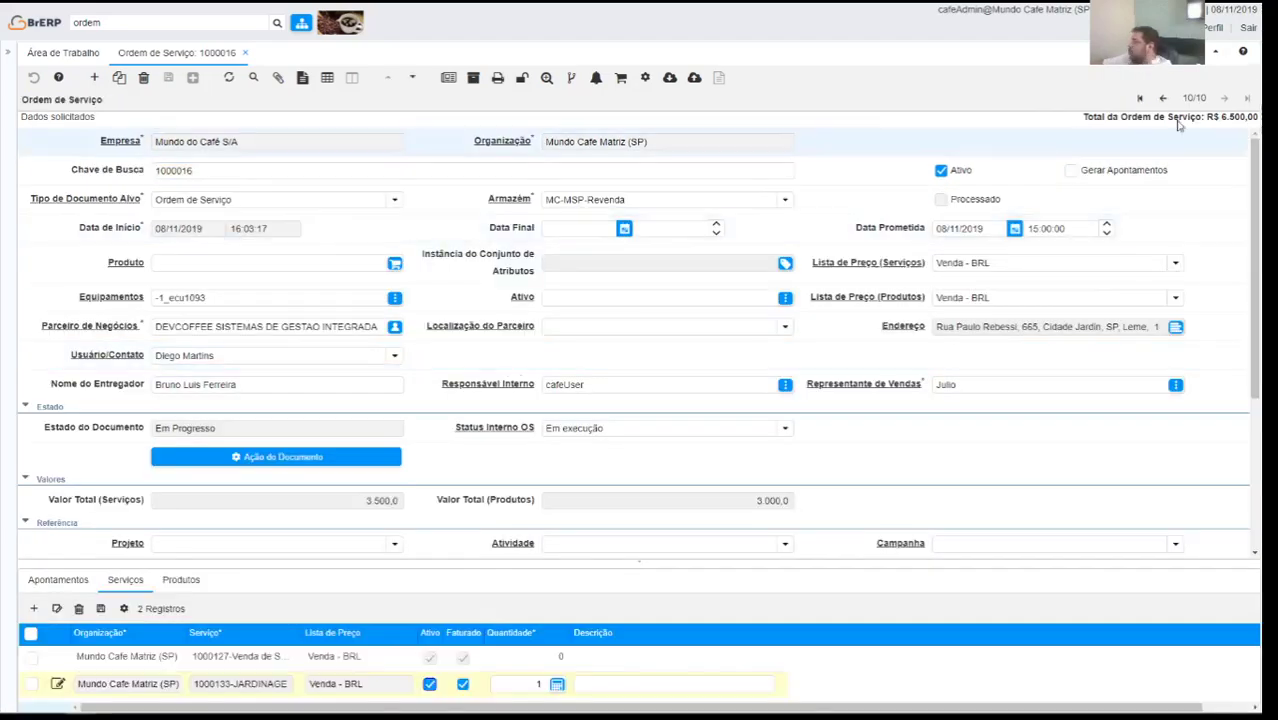
- Review the service and product lines, then show order totals: services 3.500,0, products 3.000,0
{"action": "scroll", "coordinate": [1205, 228], "scroll_direction": "down", "scroll_amount": 5}
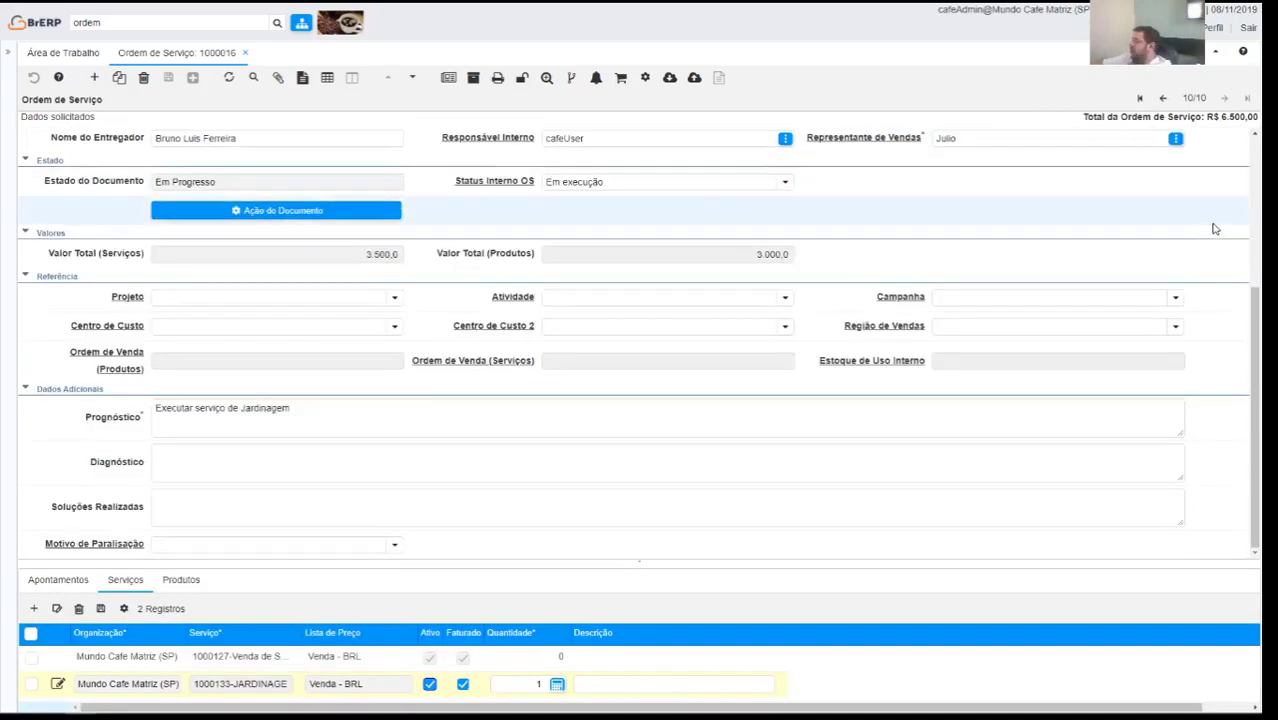
{"action": "scroll", "coordinate": [1215, 229], "scroll_direction": "up", "scroll_amount": 3}
{"action": "scroll", "coordinate": [1113, 205], "scroll_direction": "down", "scroll_amount": 2}
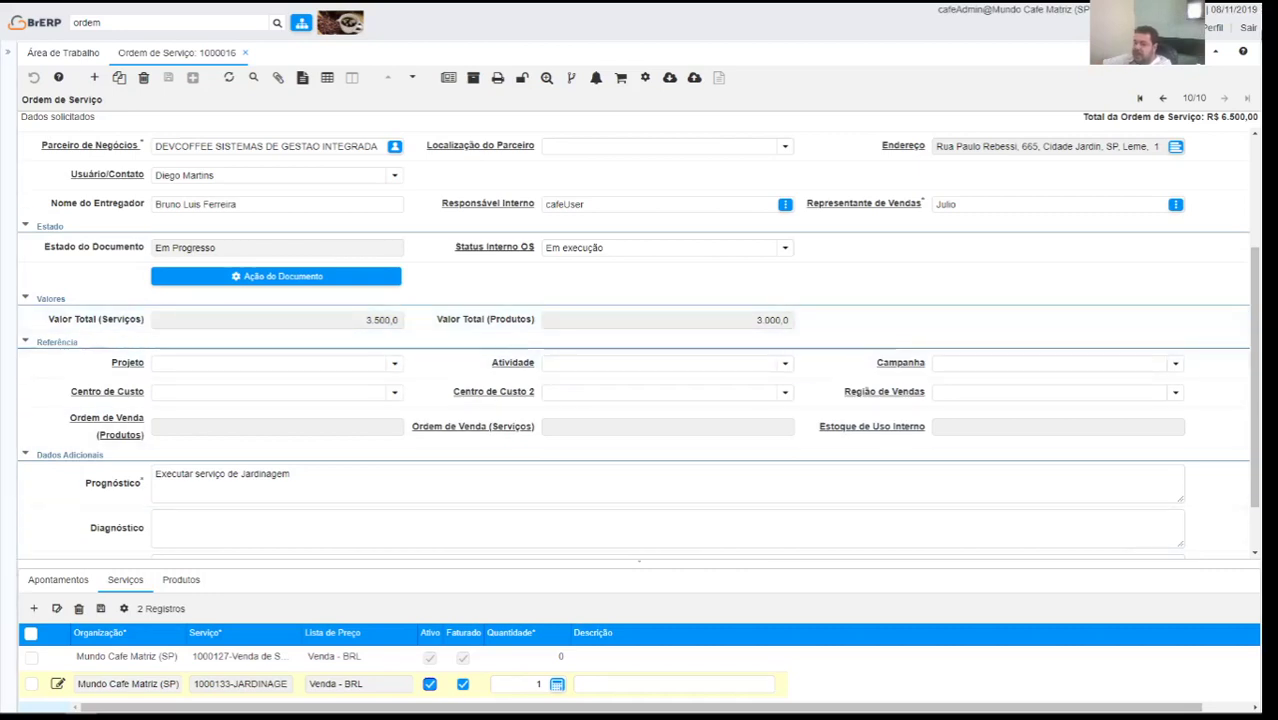
{"action": "left_click", "coordinate": [181, 579]}
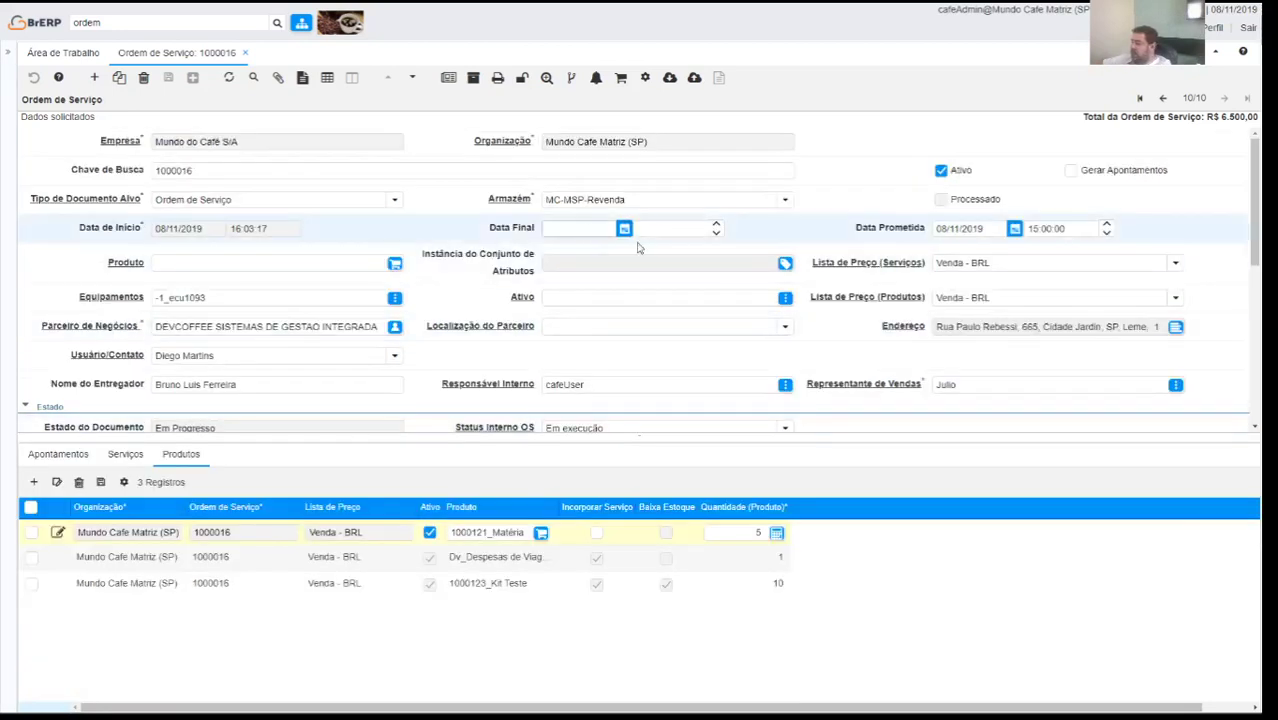
{"action": "left_click", "coordinate": [130, 455]}
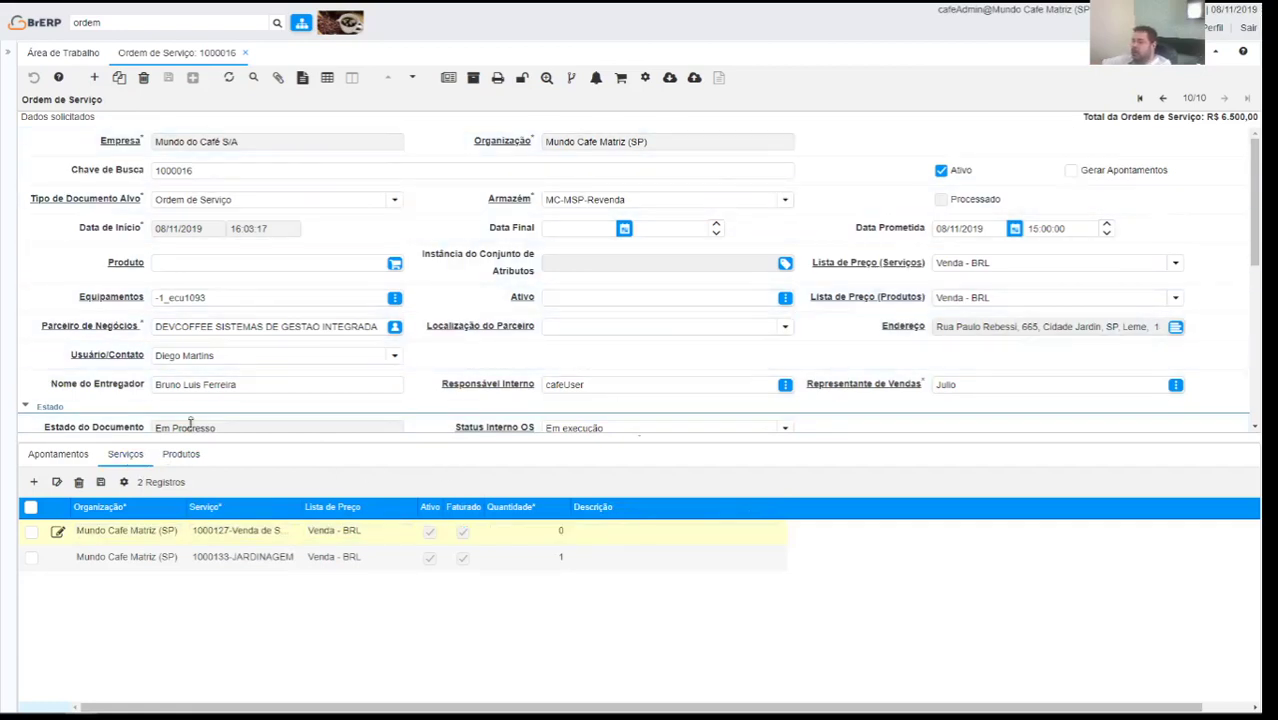
{"action": "key", "text": "alt+Down"}
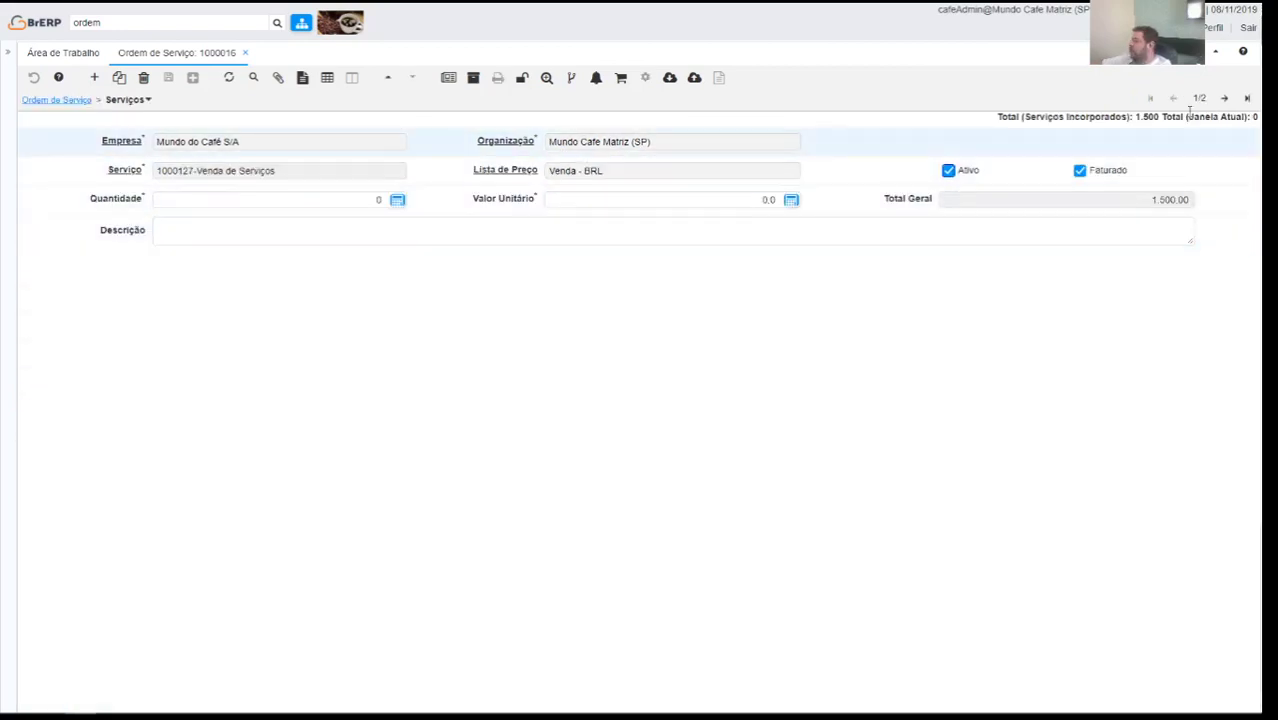
{"action": "left_click", "coordinate": [1224, 98]}
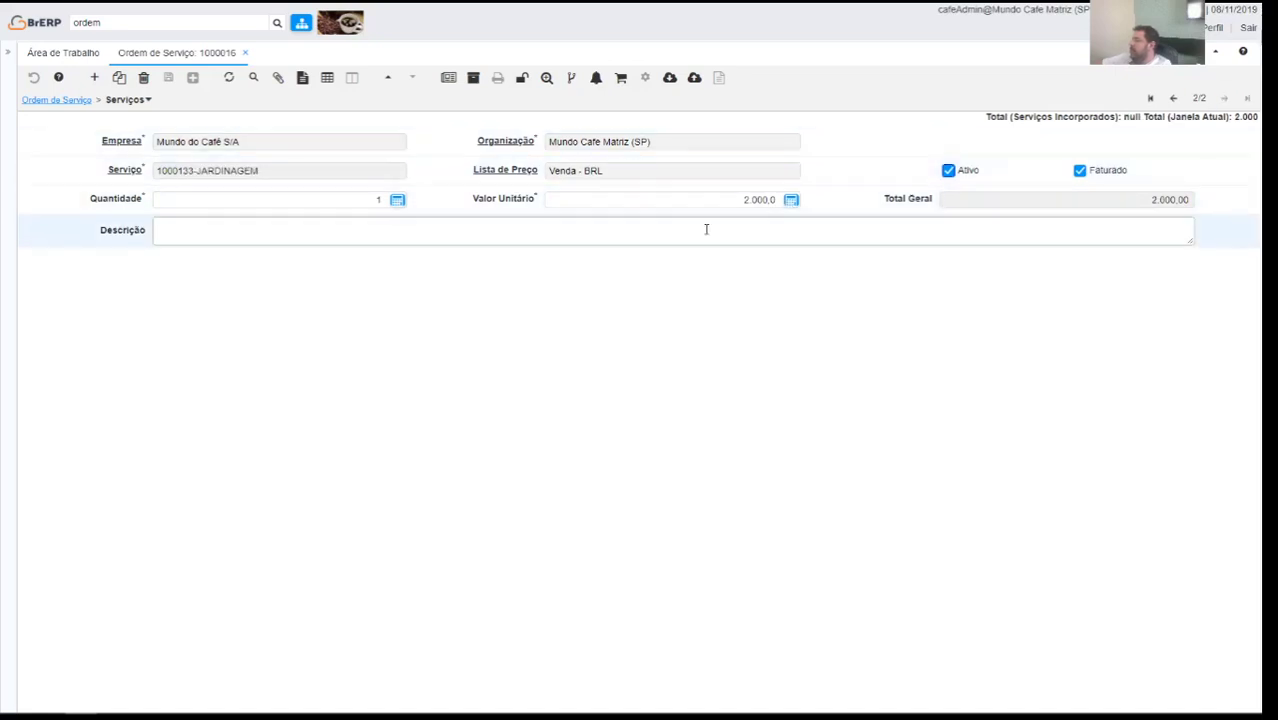
{"action": "mouse_move", "coordinate": [143, 103]}
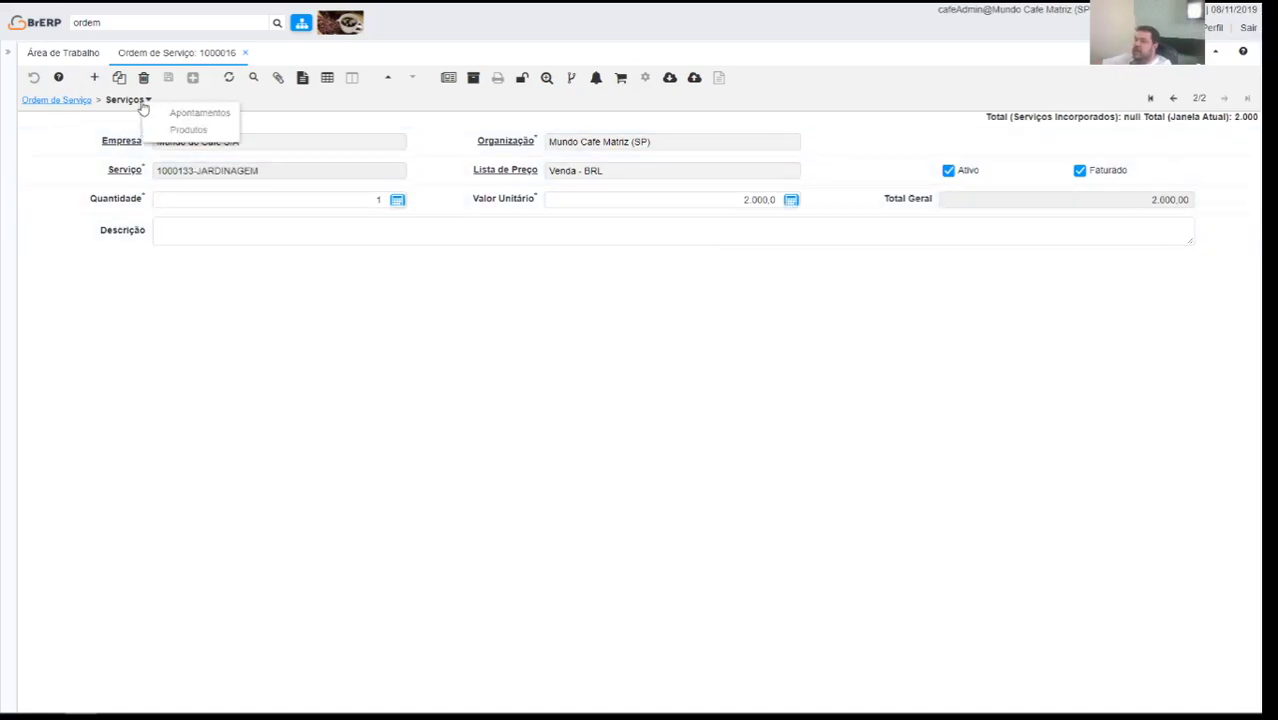
{"action": "left_click", "coordinate": [185, 129]}
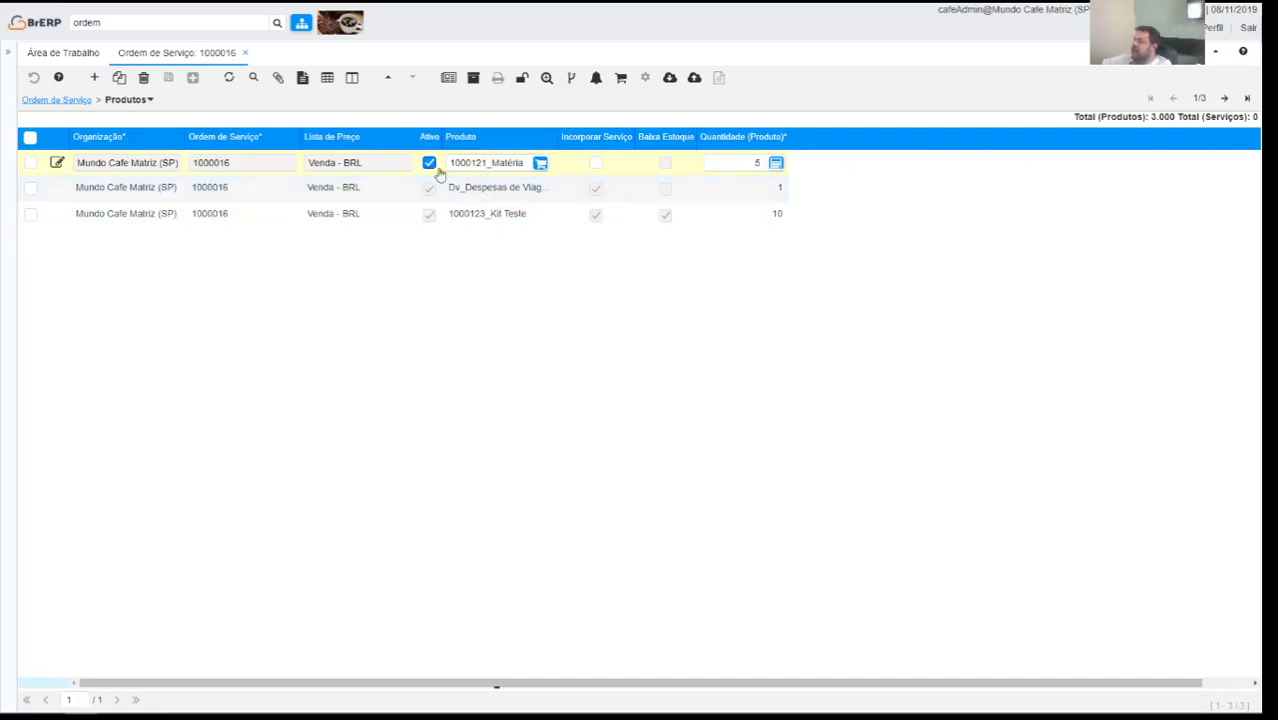
{"action": "left_click", "coordinate": [327, 77]}
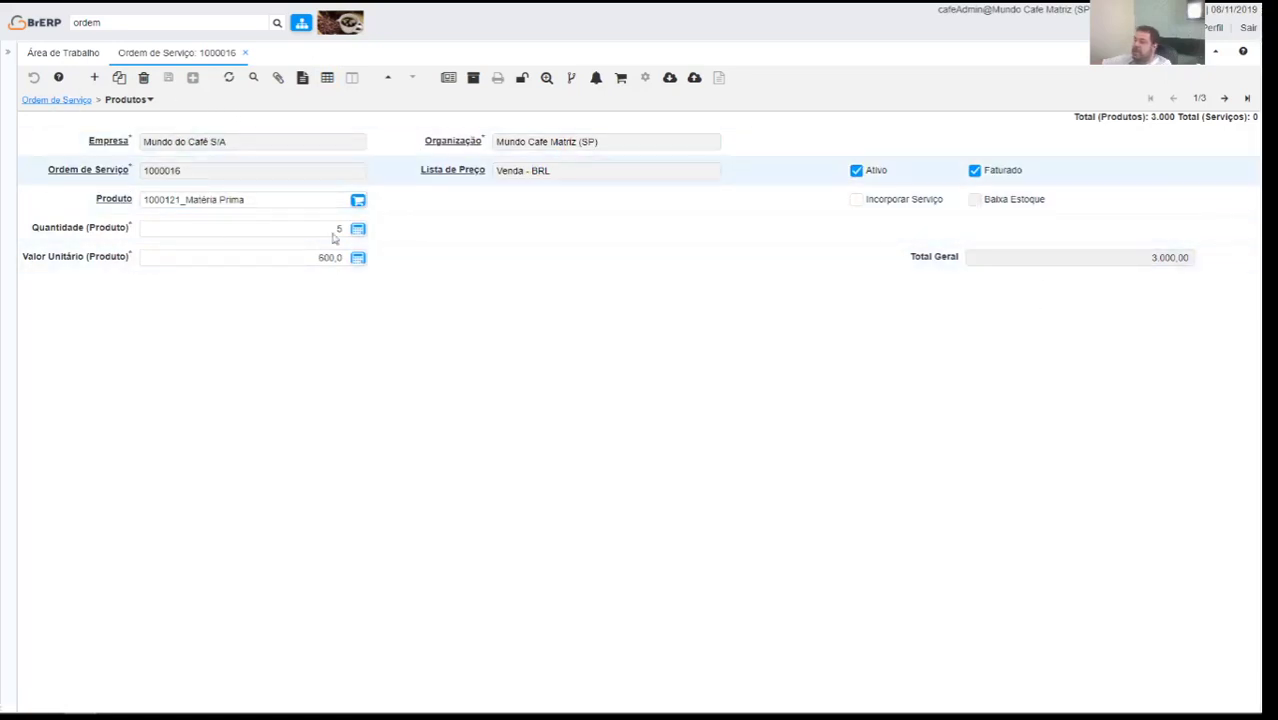
{"action": "key", "text": "alt+Up"}
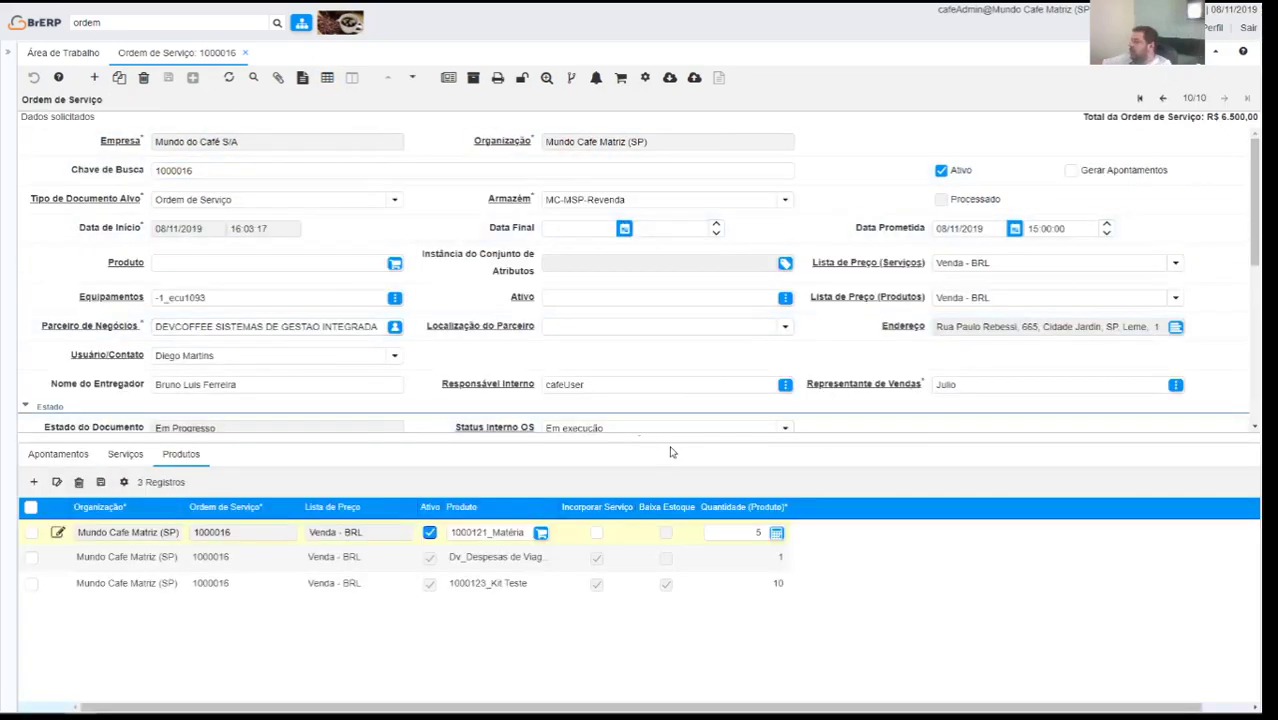
{"action": "left_click_drag", "start_coordinate": [653, 436], "coordinate": [656, 566]}
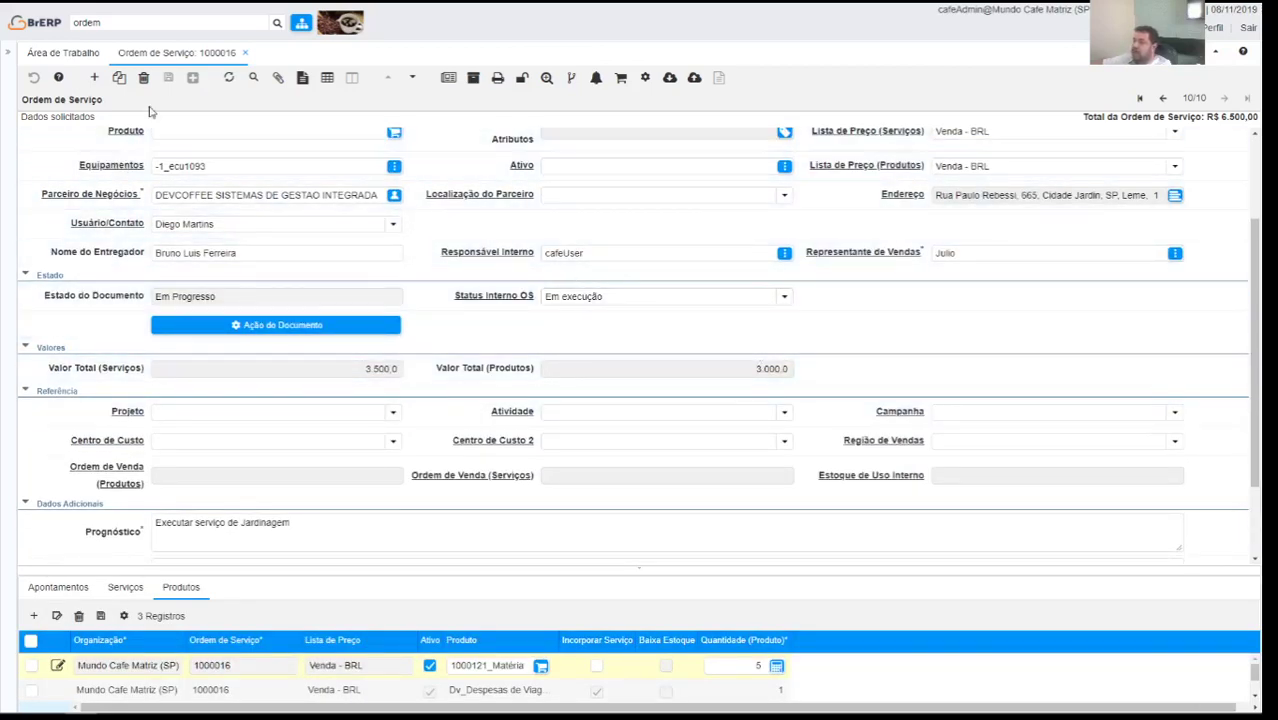
- Enable Gerar Apontamentos, set Status Interno OS to Finalizada, and save order 1000016
{"action": "scroll", "coordinate": [799, 351], "scroll_direction": "up", "scroll_amount": 3}
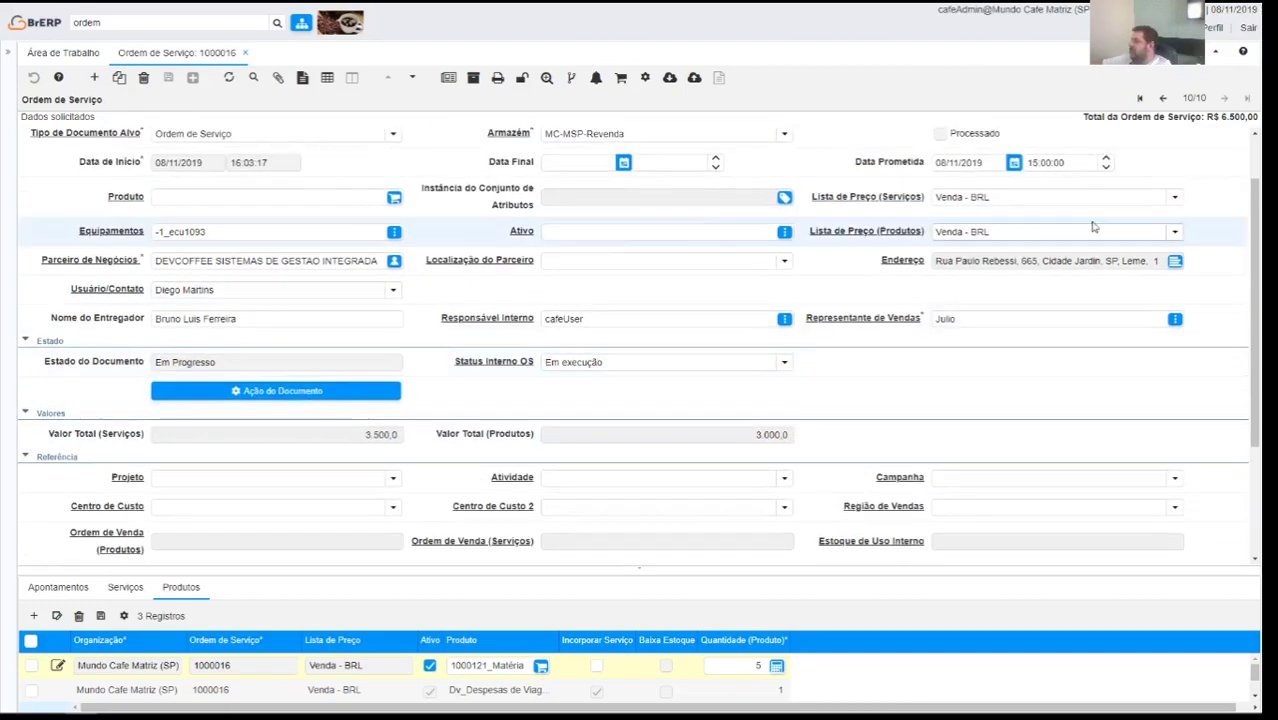
{"action": "left_click", "coordinate": [1071, 157]}
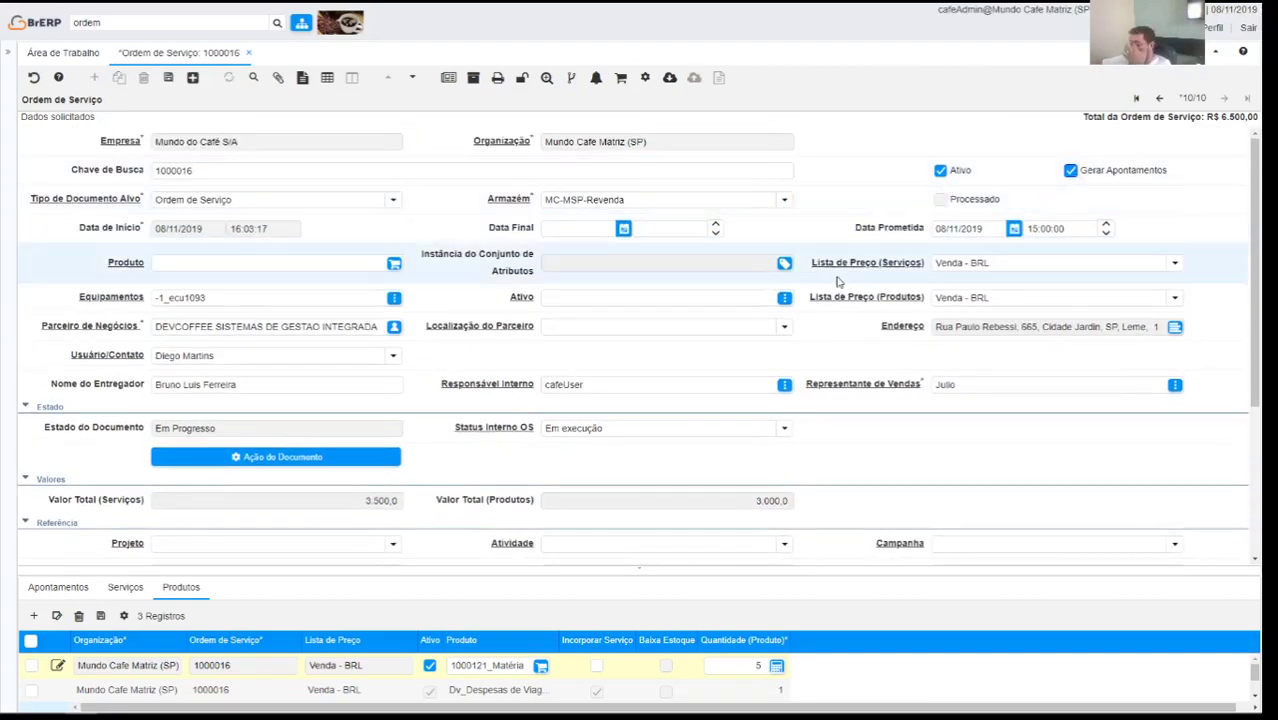
{"action": "scroll", "coordinate": [806, 378], "scroll_direction": "down", "scroll_amount": 3}
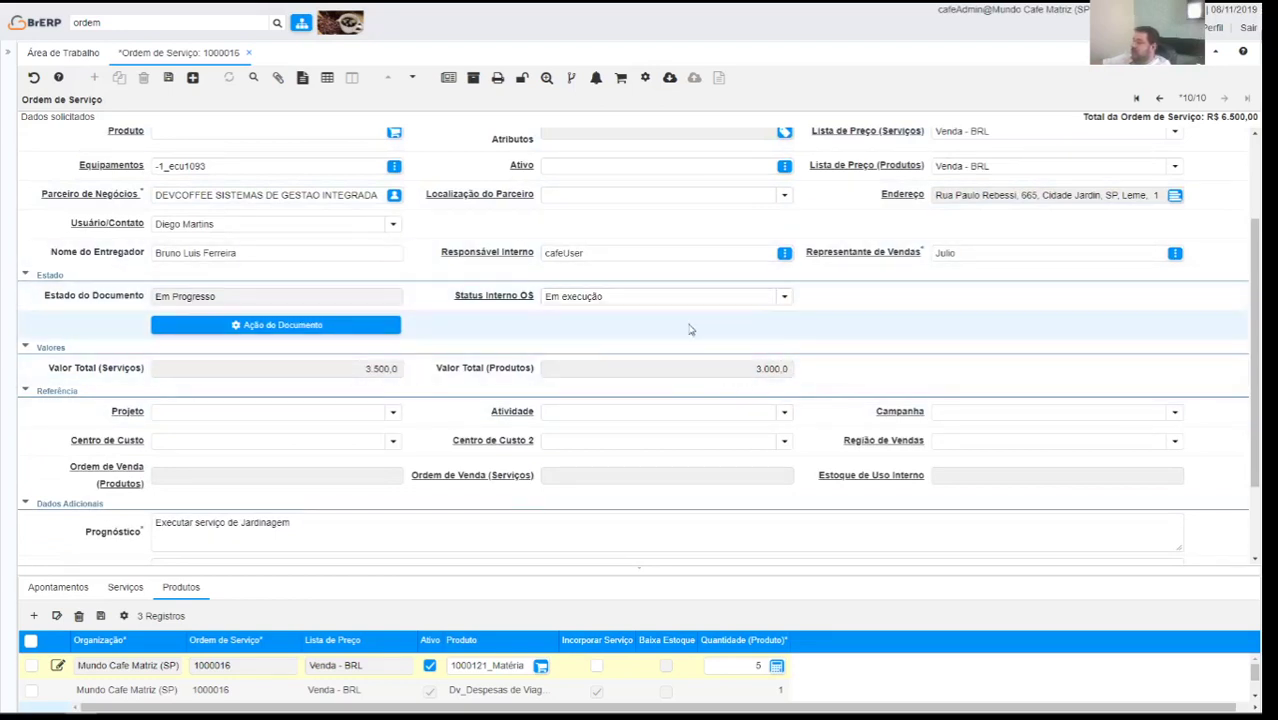
{"action": "left_click", "coordinate": [783, 297]}
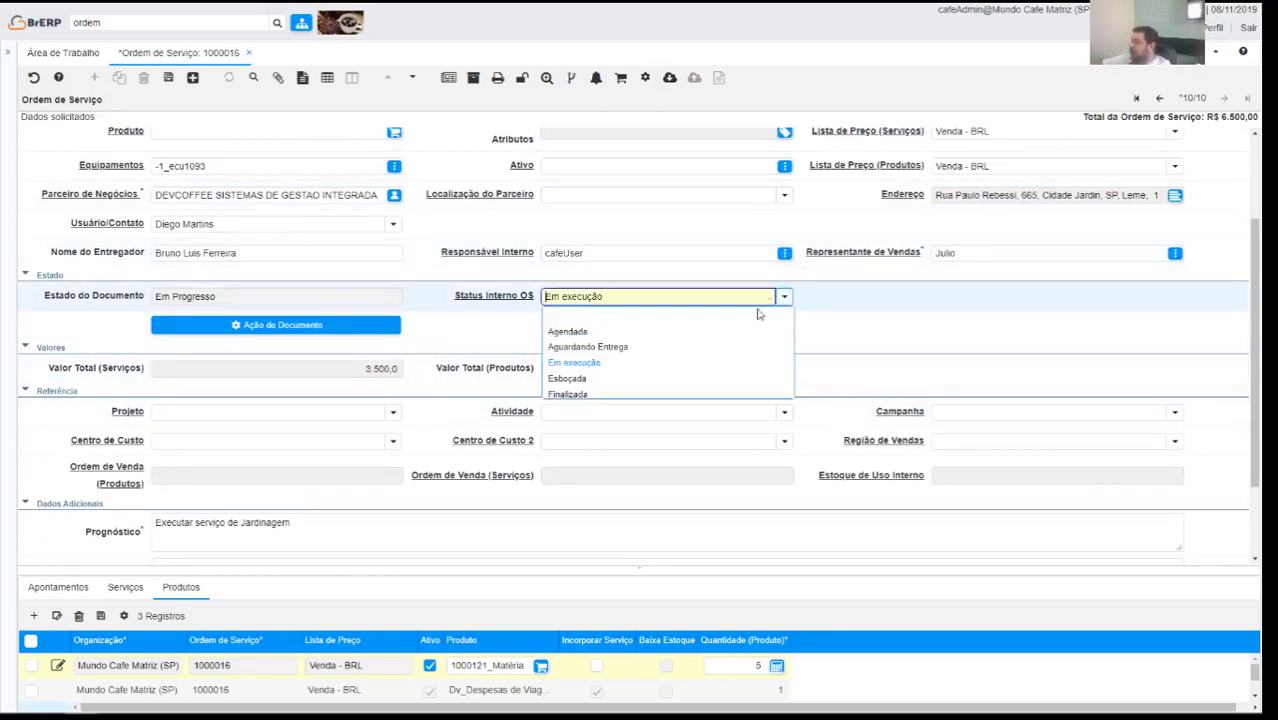
{"action": "left_click", "coordinate": [568, 396]}
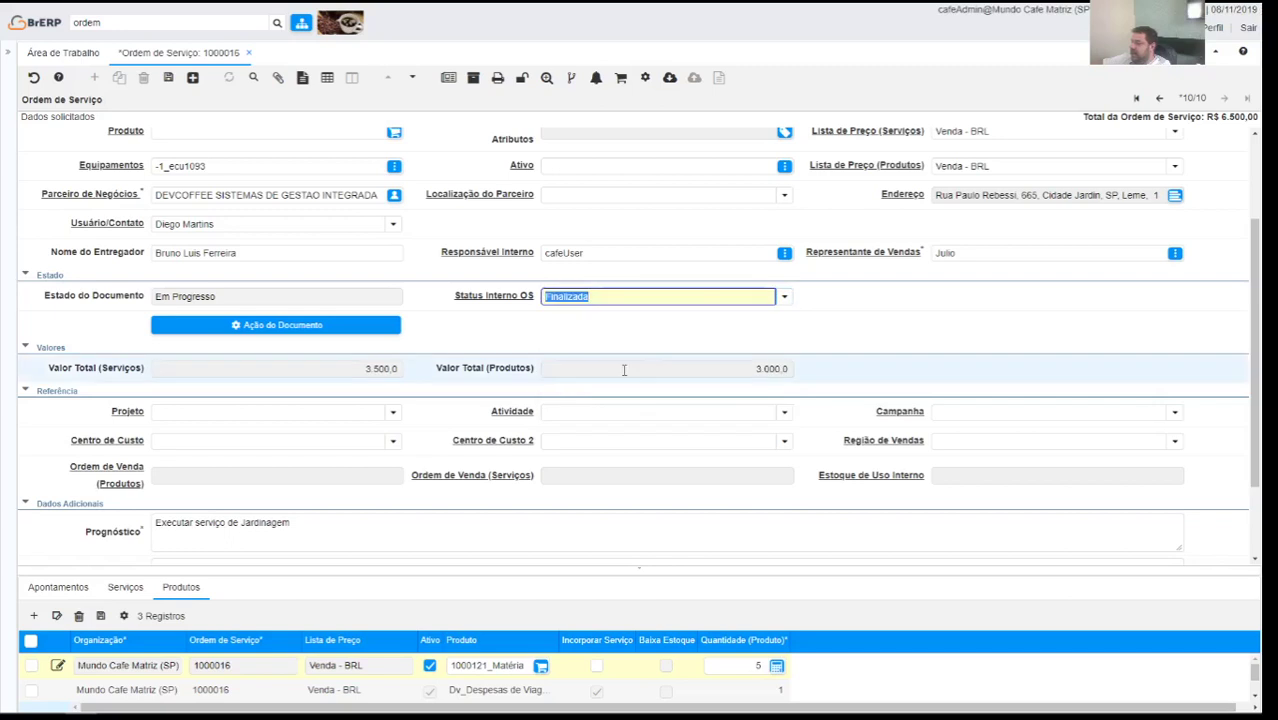
{"action": "left_click", "coordinate": [784, 298]}
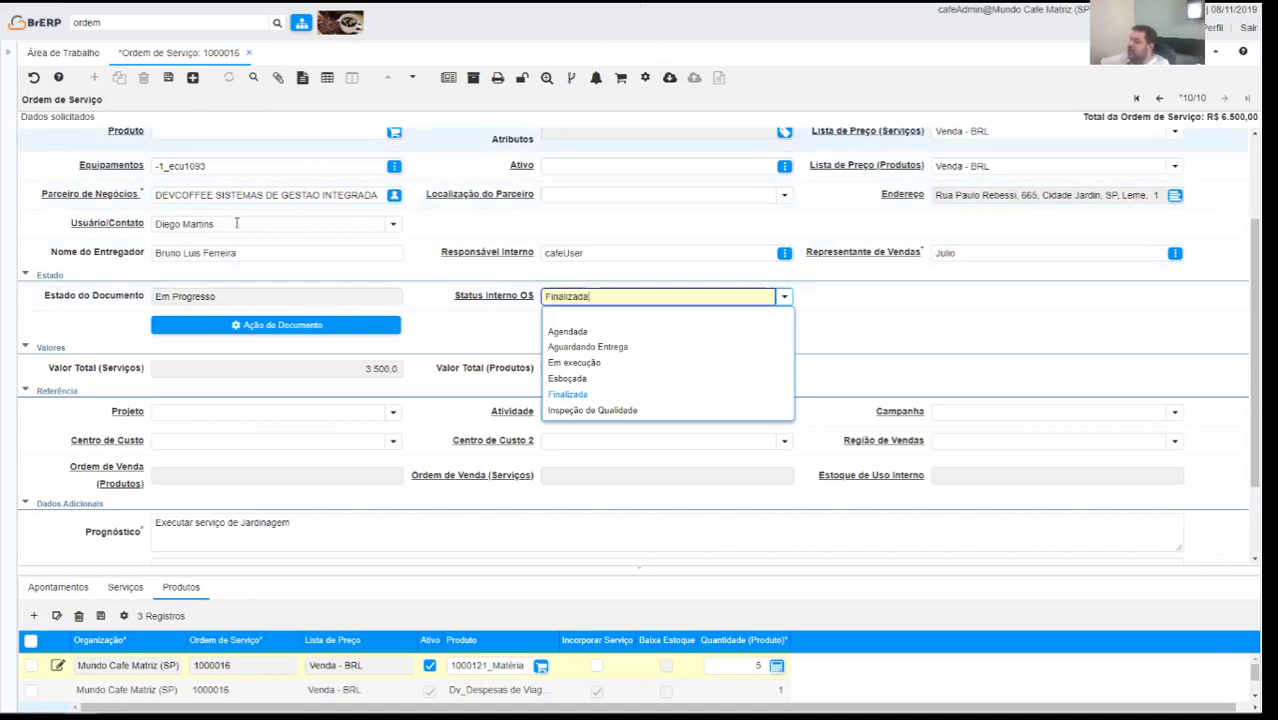
{"action": "left_click", "coordinate": [567, 395]}
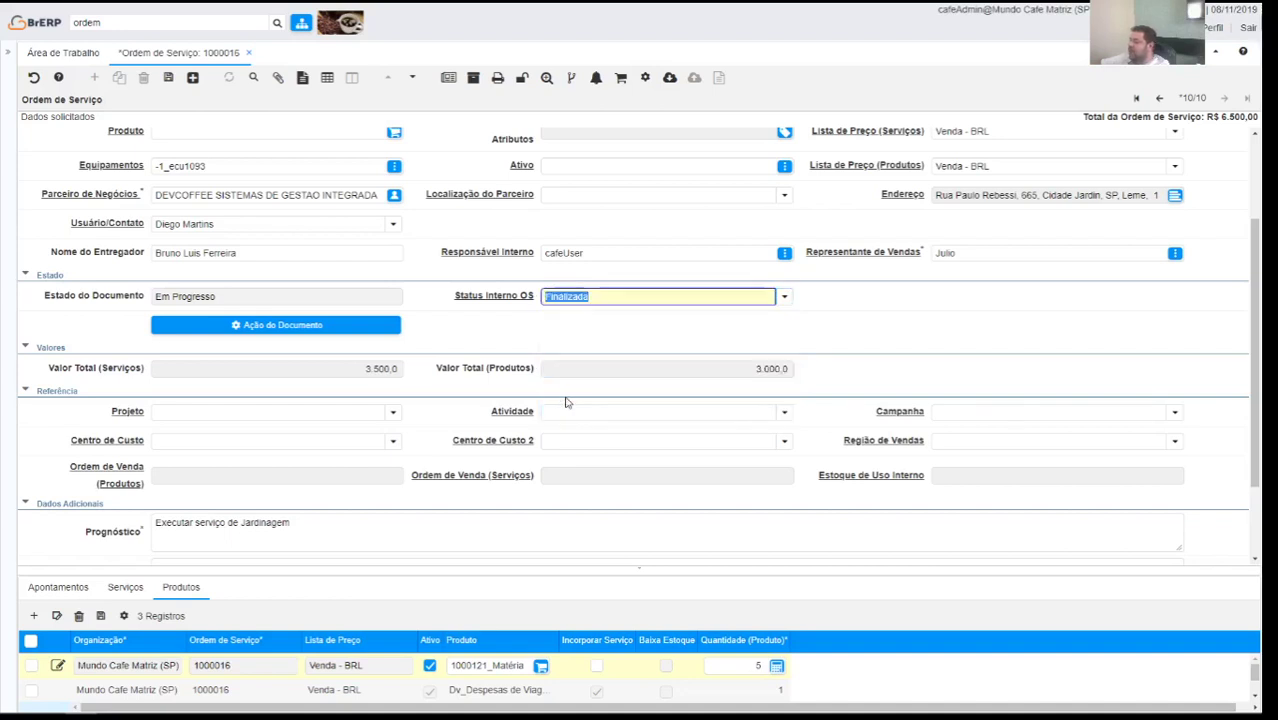
{"action": "left_click", "coordinate": [168, 77]}
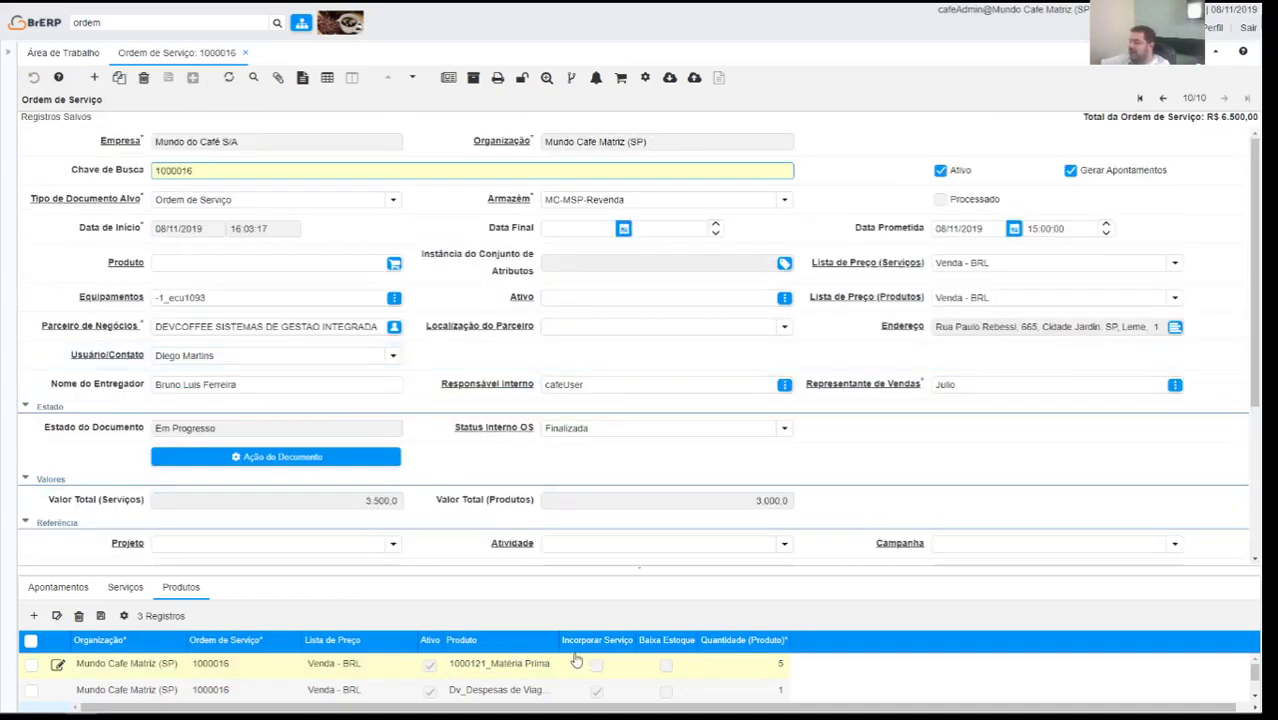
- Review the order's Apontamentos time entry as a full record, then return to the order
{"action": "scroll", "coordinate": [480, 672], "scroll_direction": "down", "scroll_amount": 1}
{"action": "left_click", "coordinate": [58, 590]}
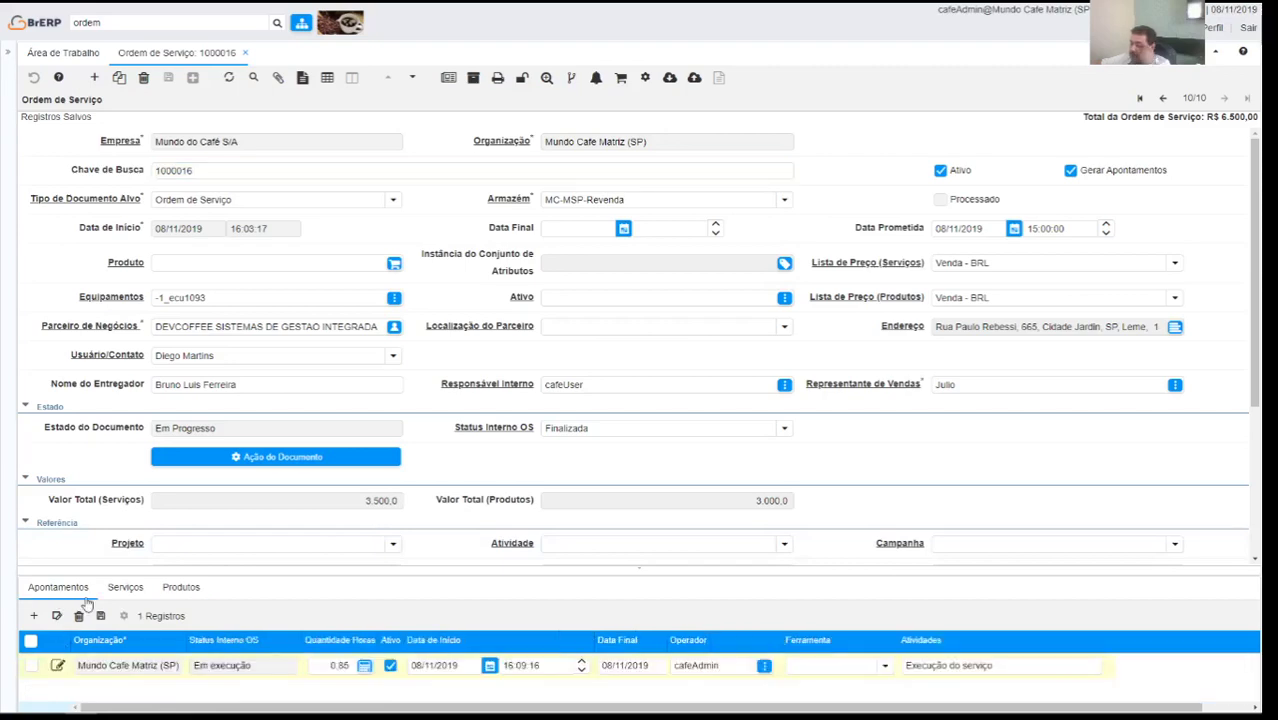
{"action": "scroll", "coordinate": [411, 524], "scroll_direction": "down", "scroll_amount": 3}
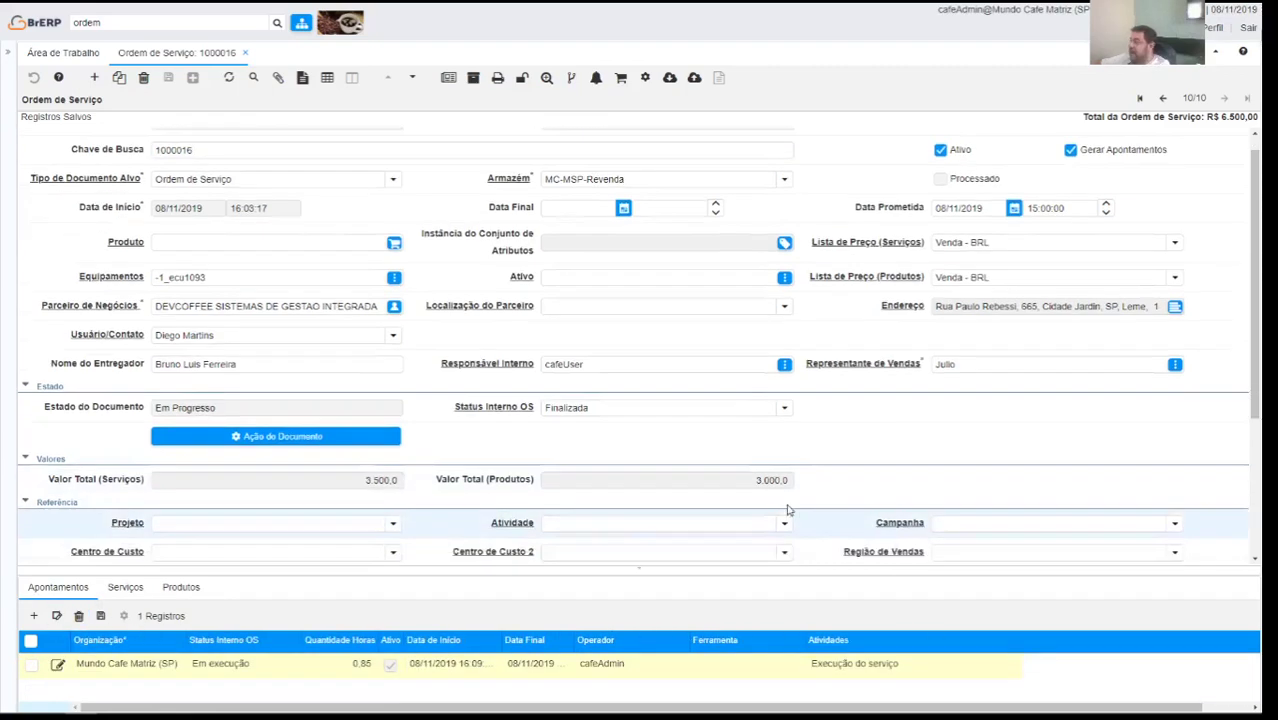
{"action": "scroll", "coordinate": [411, 524], "scroll_direction": "down", "scroll_amount": 2}
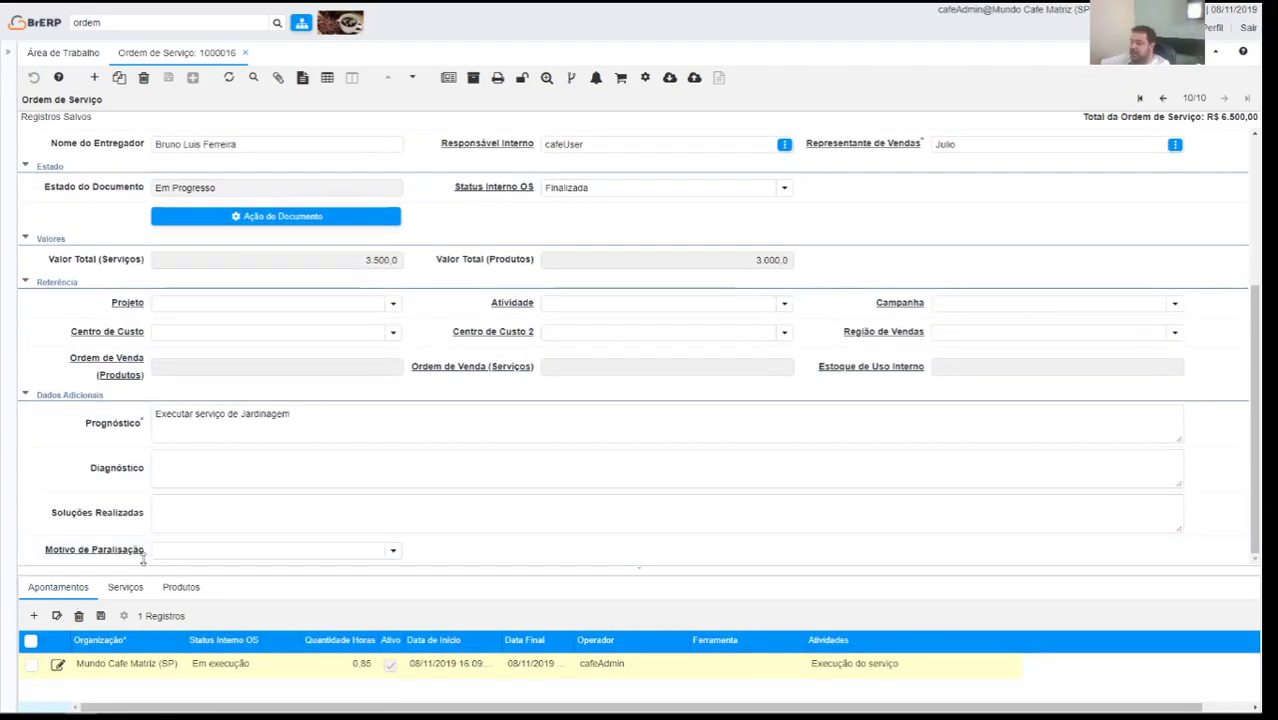
{"action": "key", "text": "alt+Down"}
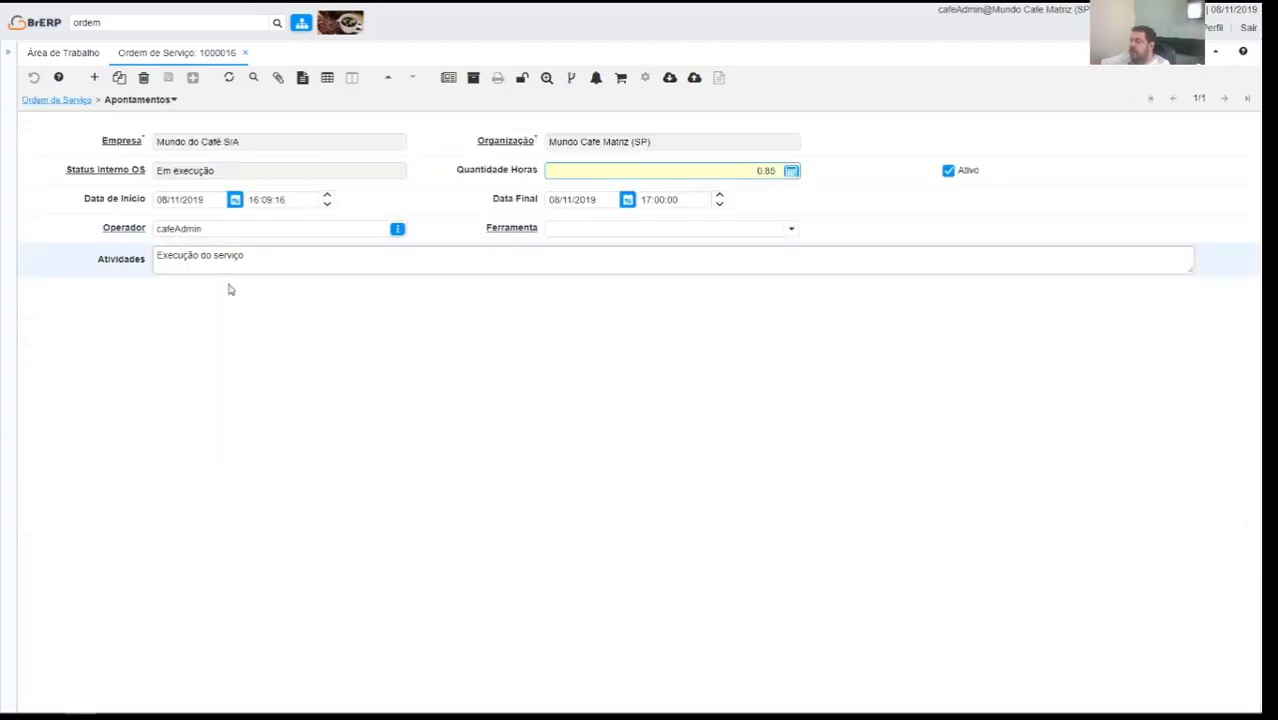
{"action": "left_click", "coordinate": [55, 107]}
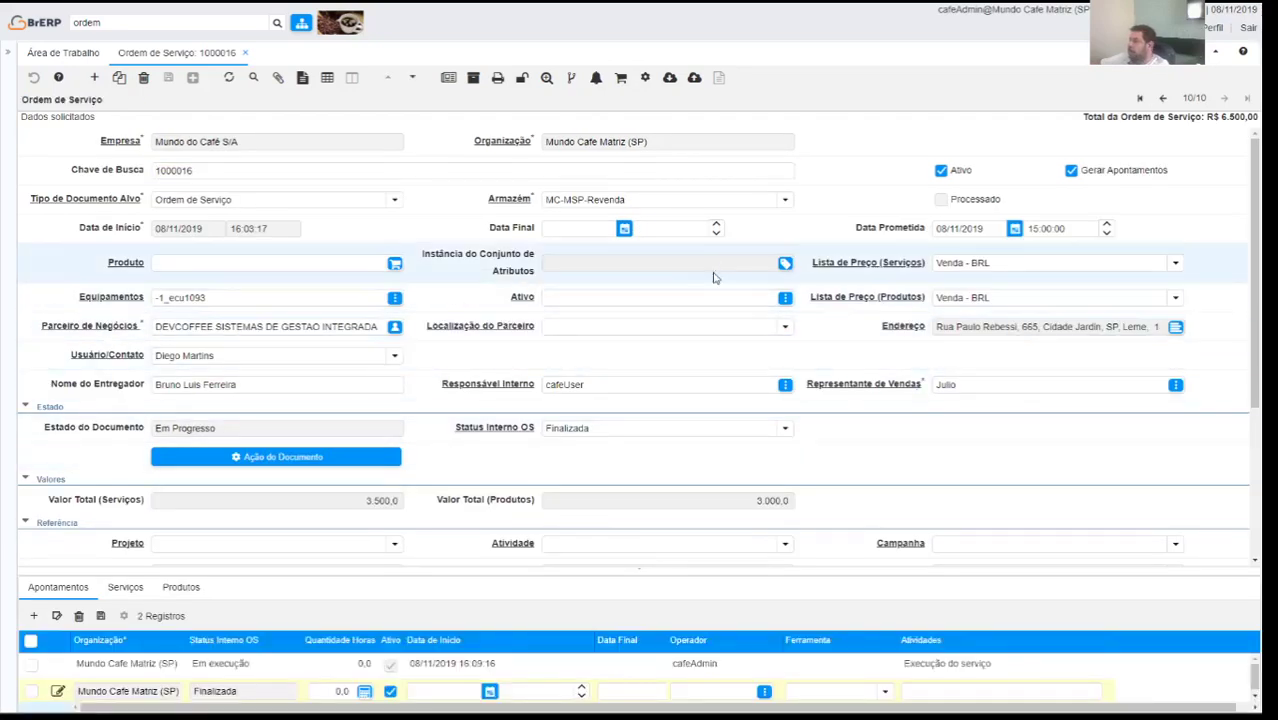
- Enter Data Final 08/11/2019 with time 17:00:00
{"action": "left_click", "coordinate": [563, 229]}
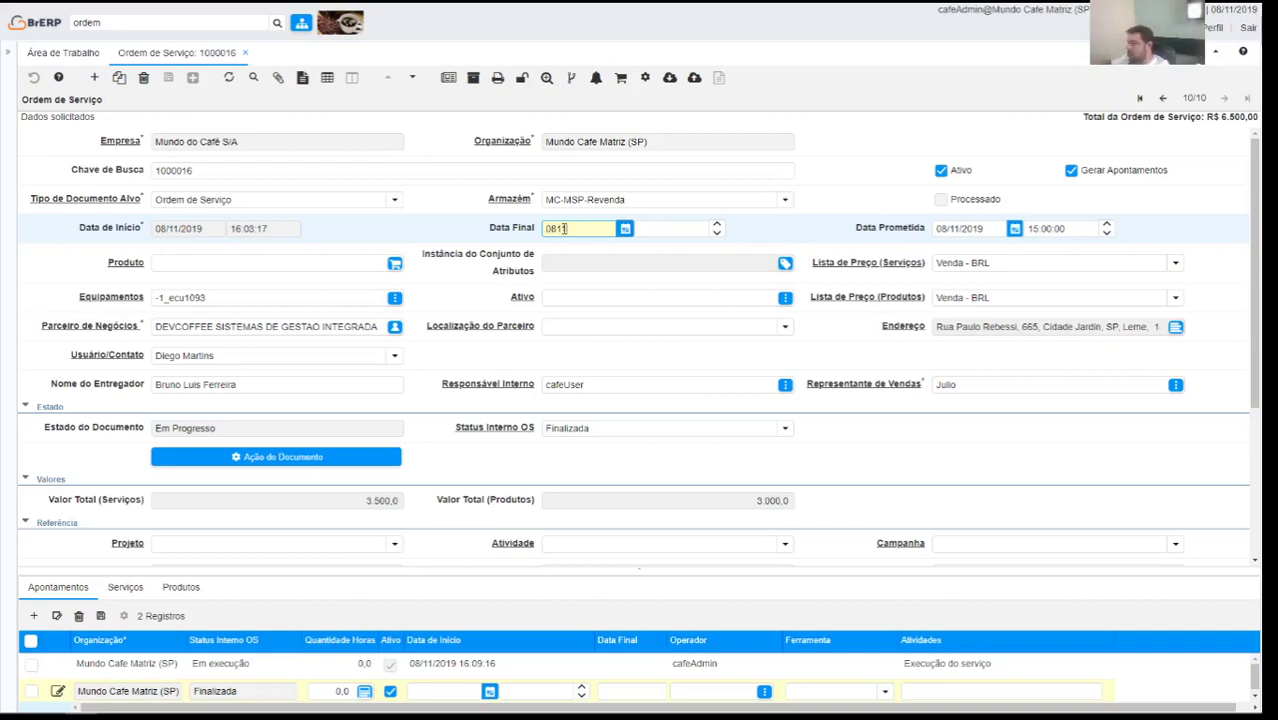
{"action": "type", "text": "08/11/2019"}
{"action": "key", "text": "Tab"}
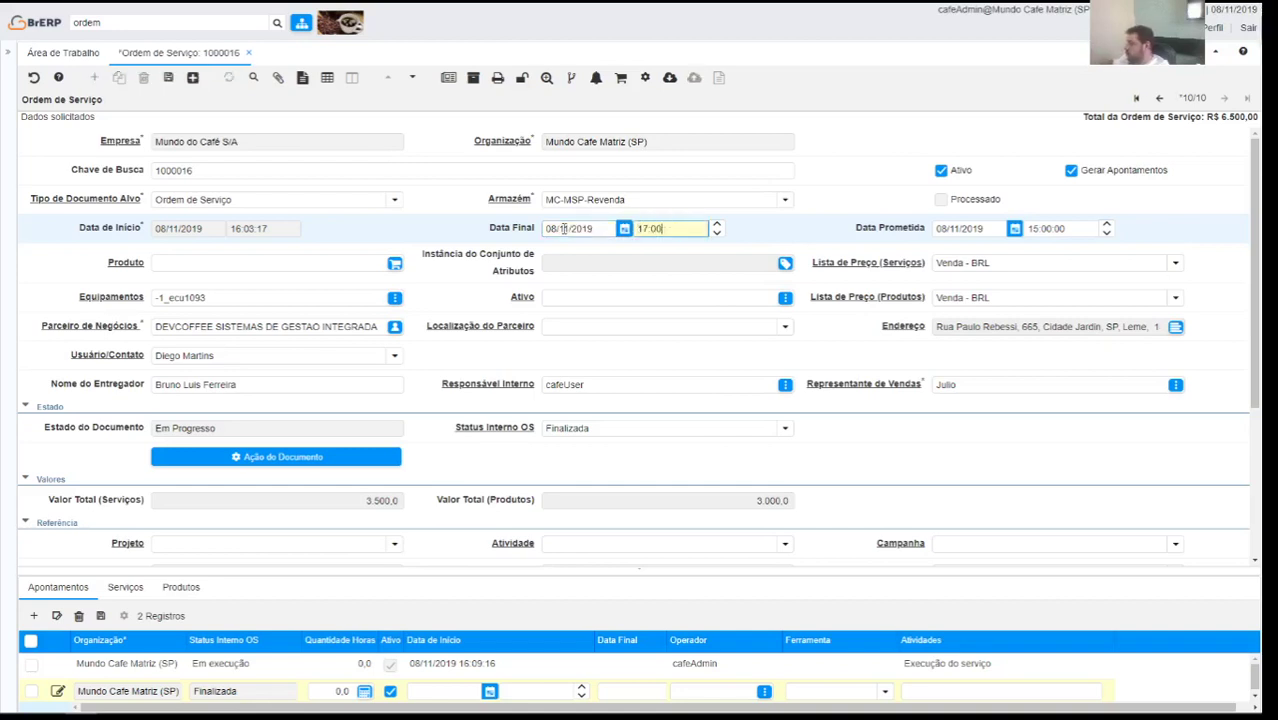
{"action": "key", "text": "Tab"}
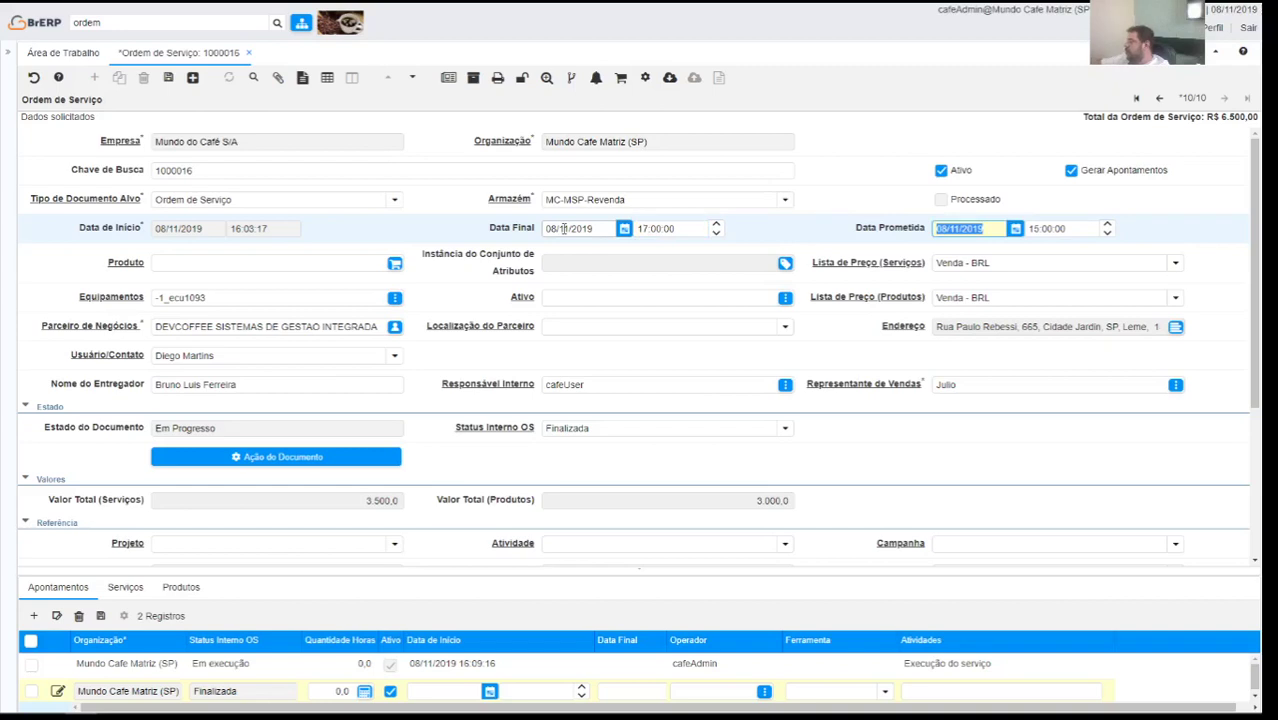
{"action": "key", "text": "Tab"}
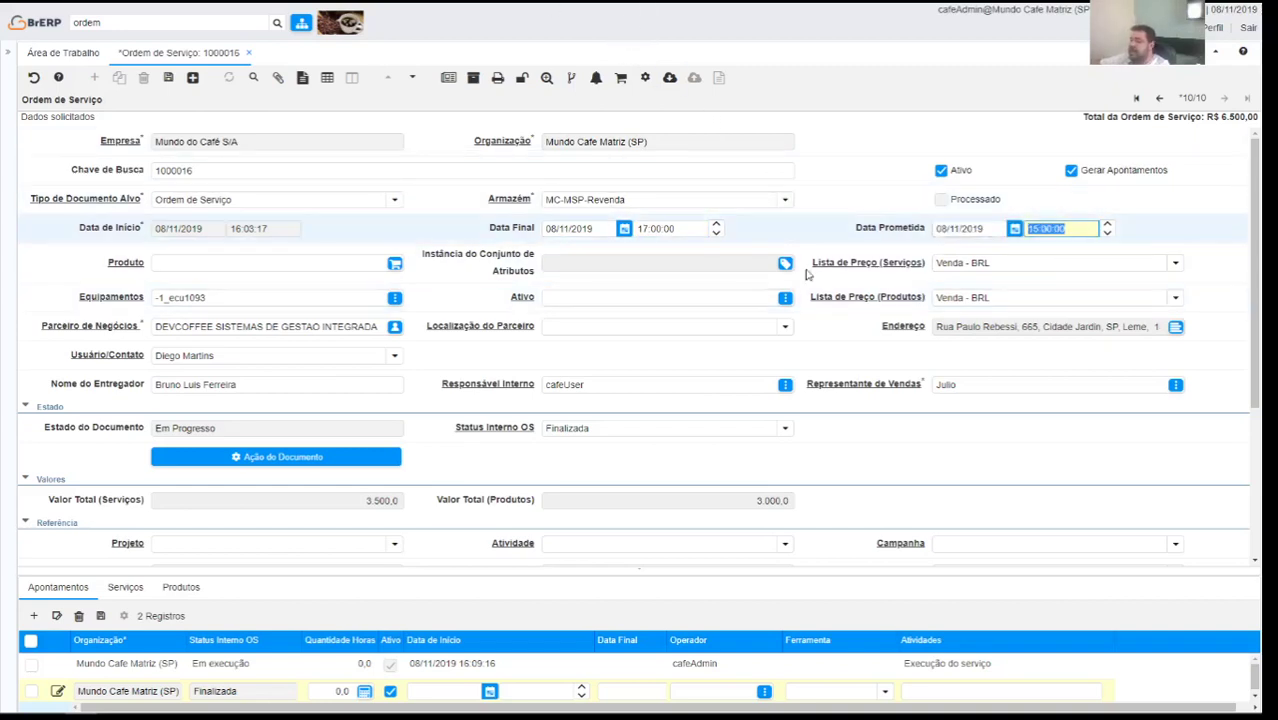
{"action": "scroll", "coordinate": [446, 345], "scroll_direction": "down", "scroll_amount": 1}
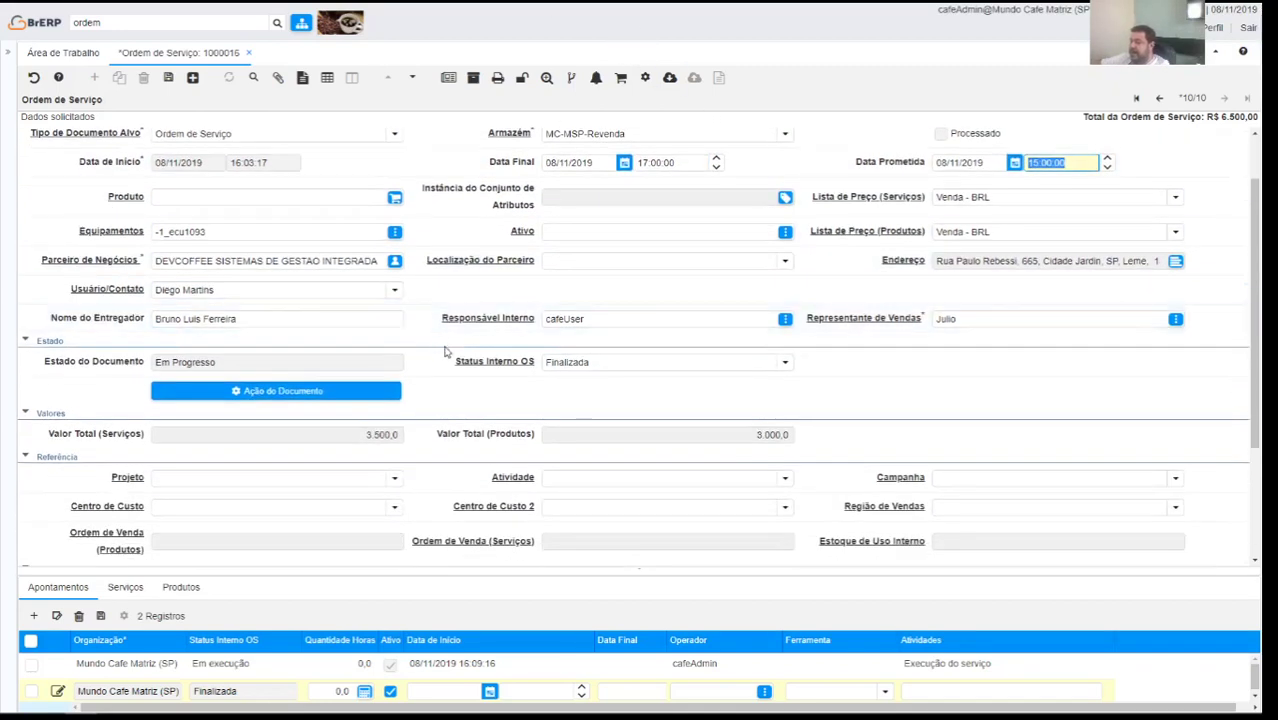
{"action": "scroll", "coordinate": [300, 290], "scroll_direction": "up", "scroll_amount": 1}
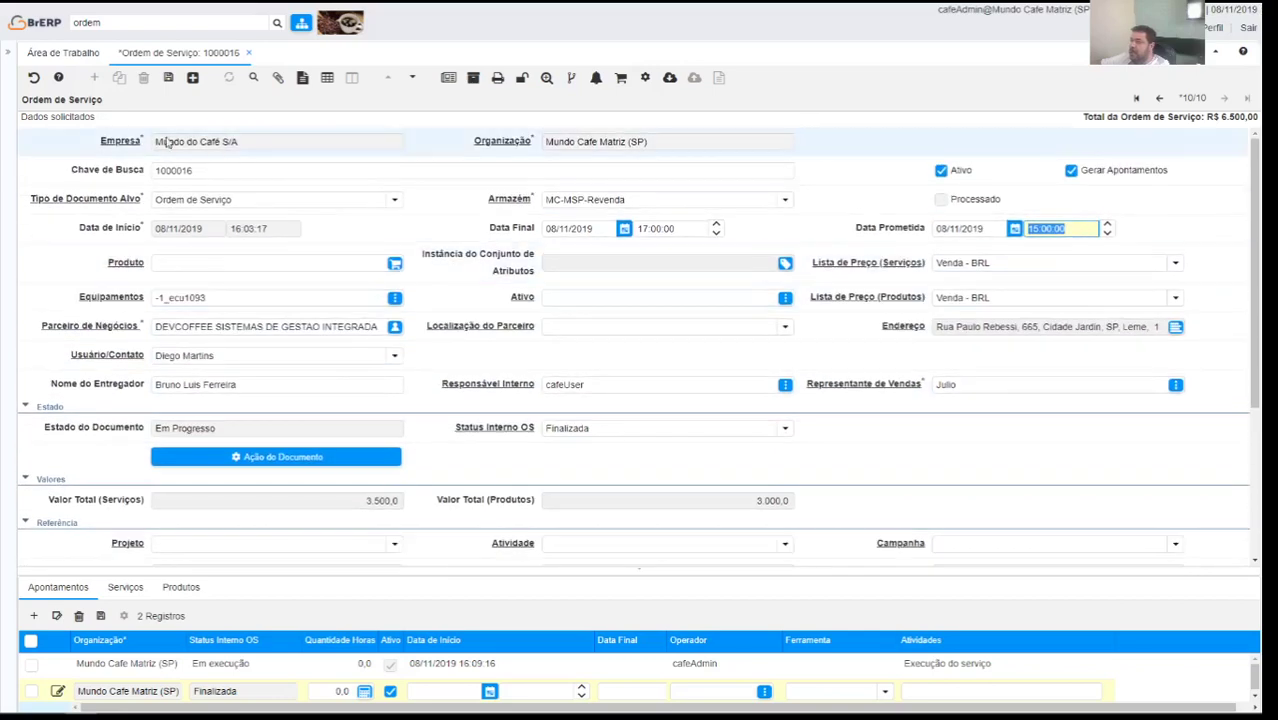
- Save order 1000016 and print the Imprimir Ordem de Serviço PDF, reviewing its R$8.000 total
{"action": "left_click", "coordinate": [168, 79]}
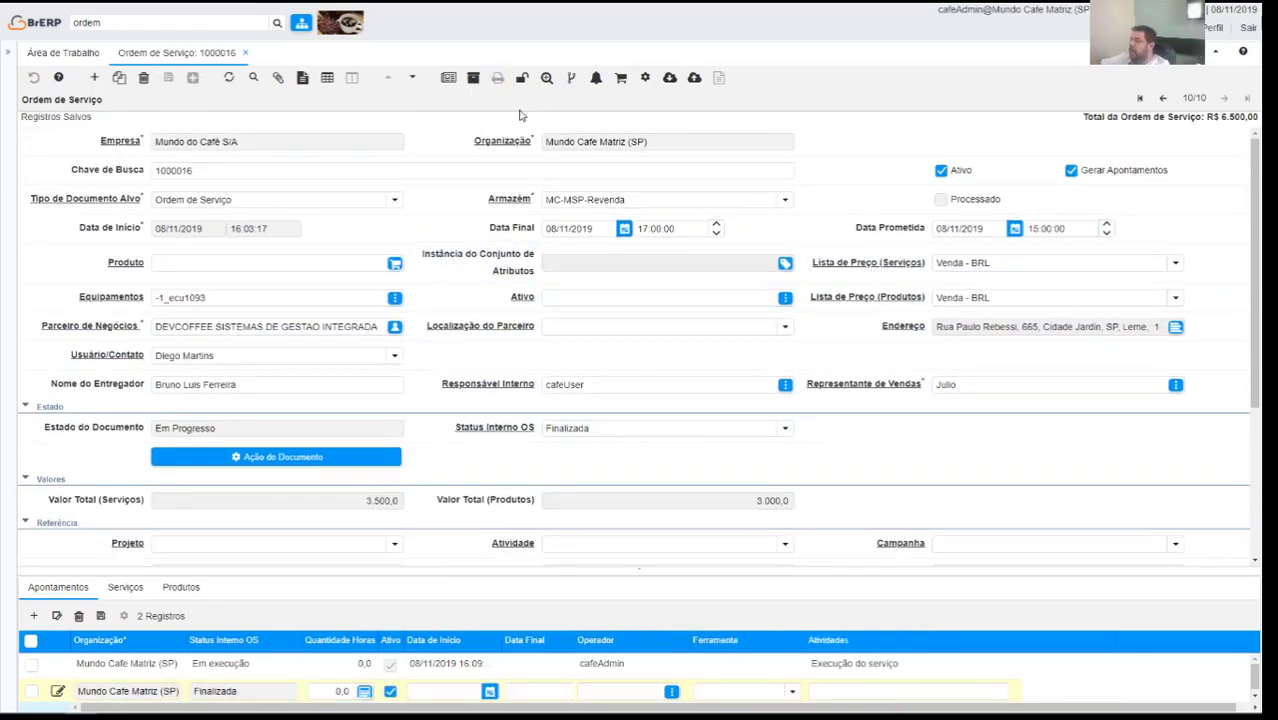
{"action": "key", "text": "alt+p"}
{"action": "key", "text": "Return"}
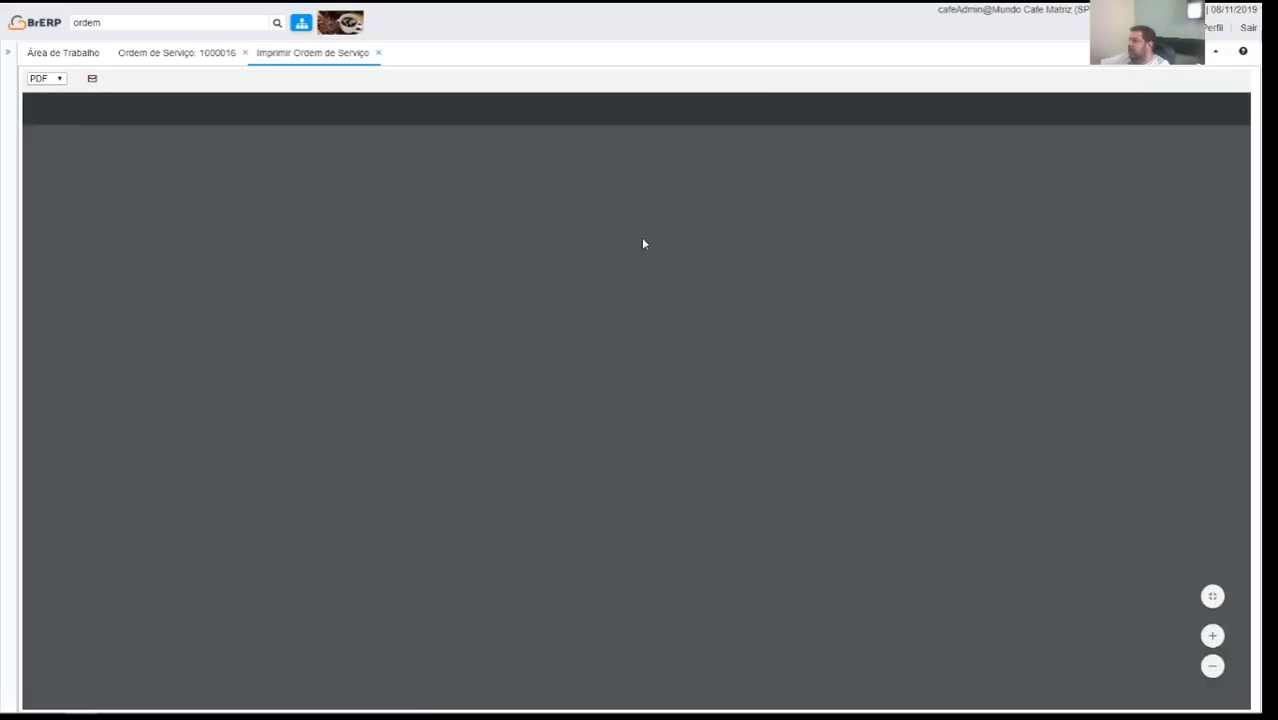
{"action": "scroll", "coordinate": [715, 342], "scroll_direction": "down", "scroll_amount": 1}
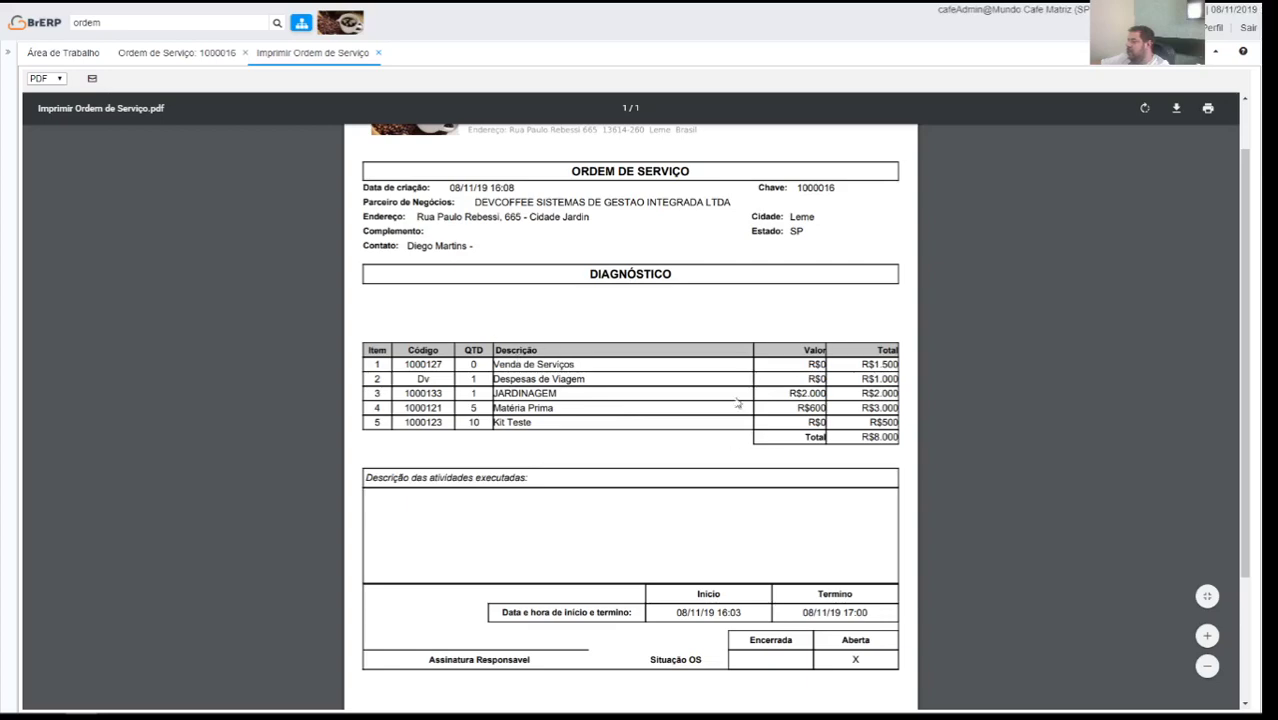
{"action": "scroll", "coordinate": [680, 340], "scroll_direction": "up", "scroll_amount": 1}
{"action": "scroll", "coordinate": [640, 330], "scroll_direction": "down", "scroll_amount": 2}
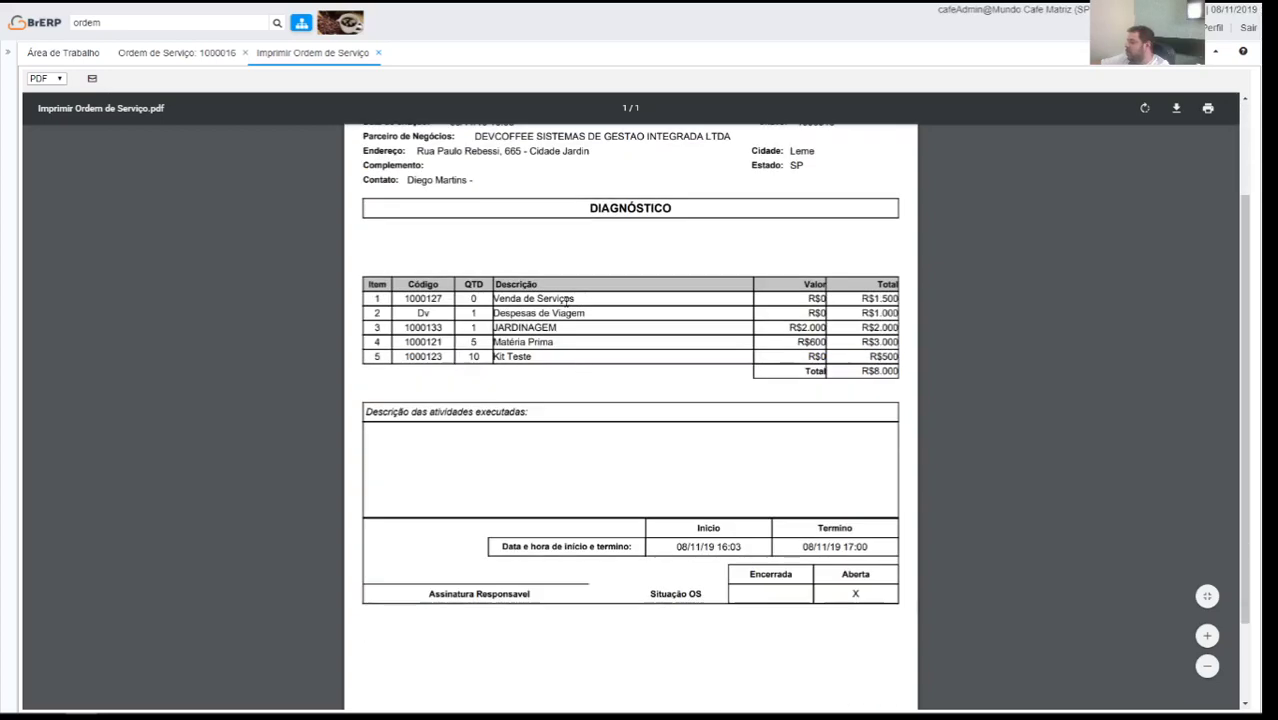
{"action": "scroll", "coordinate": [741, 449], "scroll_direction": "down", "scroll_amount": 2}
{"action": "scroll", "coordinate": [697, 371], "scroll_direction": "up", "scroll_amount": 3}
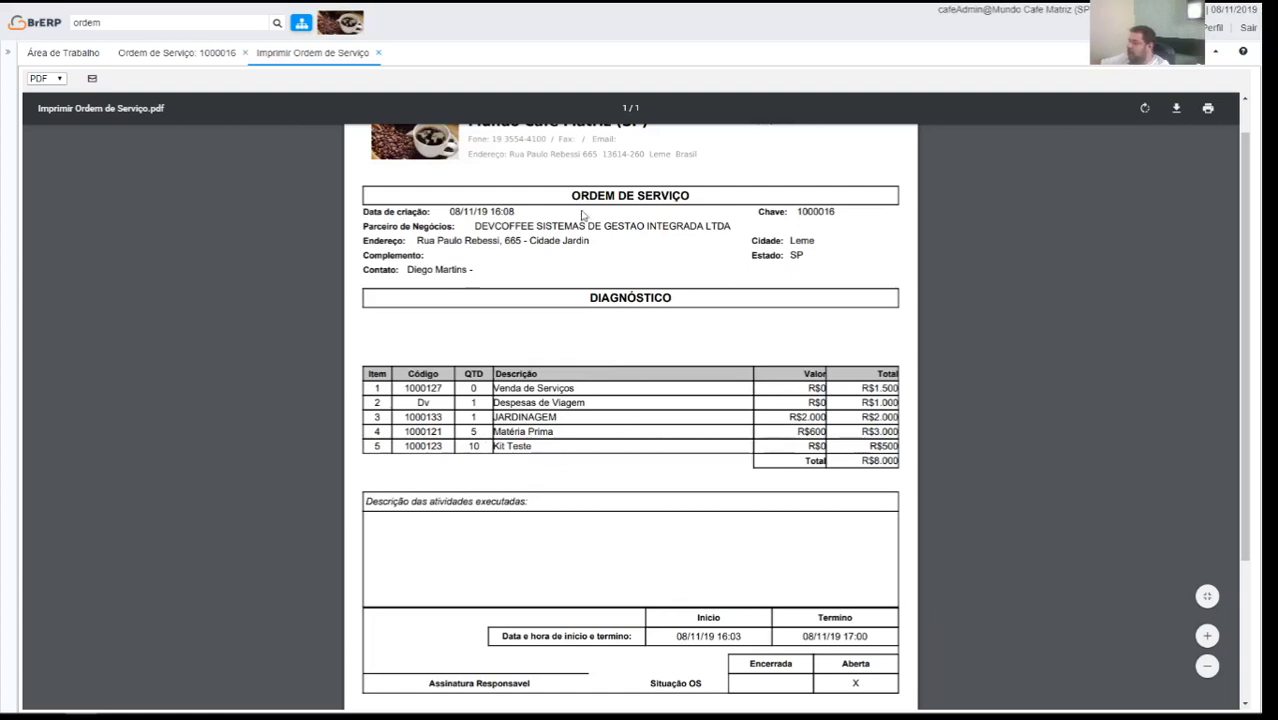
{"action": "scroll", "coordinate": [669, 486], "scroll_direction": "down", "scroll_amount": 3}
{"action": "scroll", "coordinate": [660, 415], "scroll_direction": "up", "scroll_amount": 3}
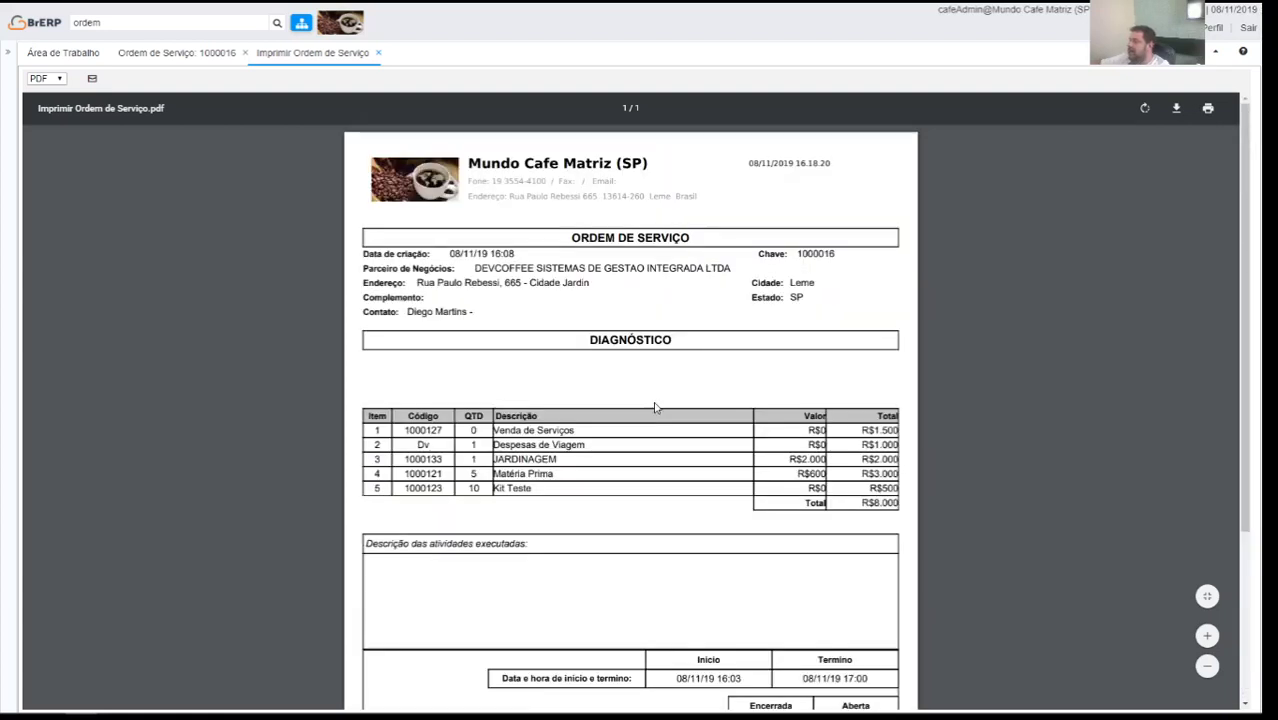
{"action": "left_click", "coordinate": [379, 55]}
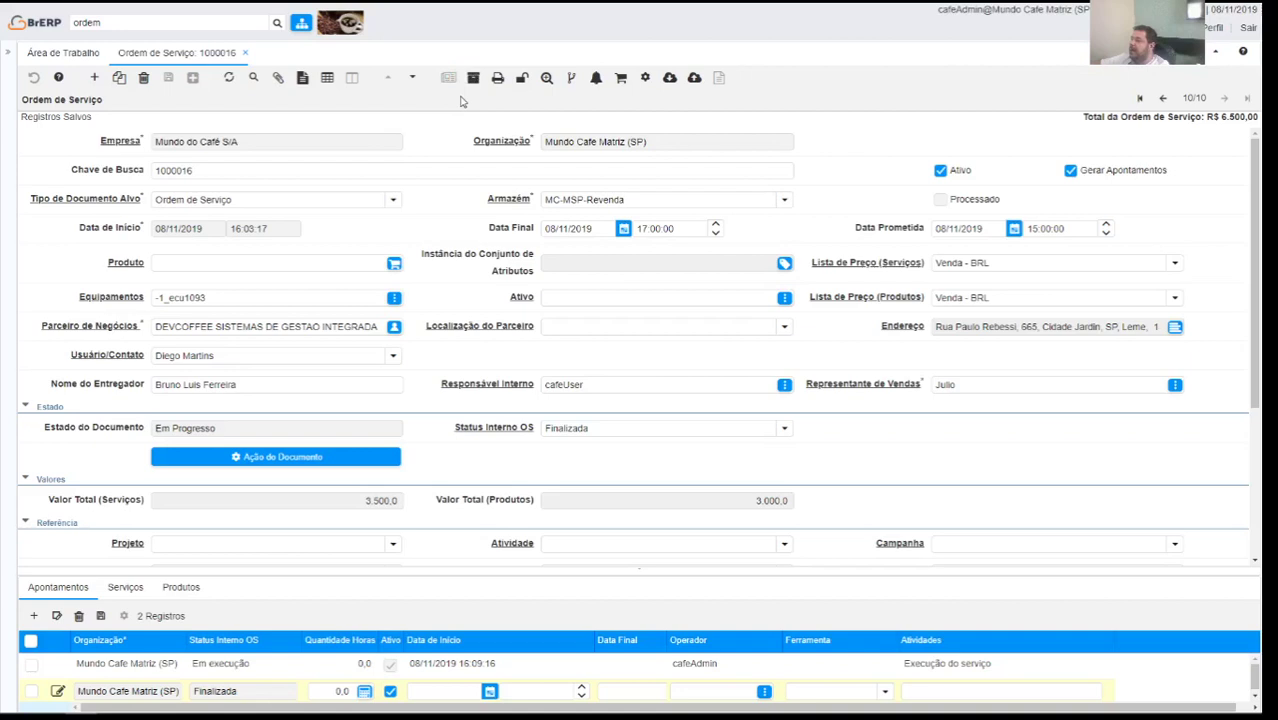
{"action": "left_click", "coordinate": [497, 77]}
{"action": "left_click", "coordinate": [730, 220]}
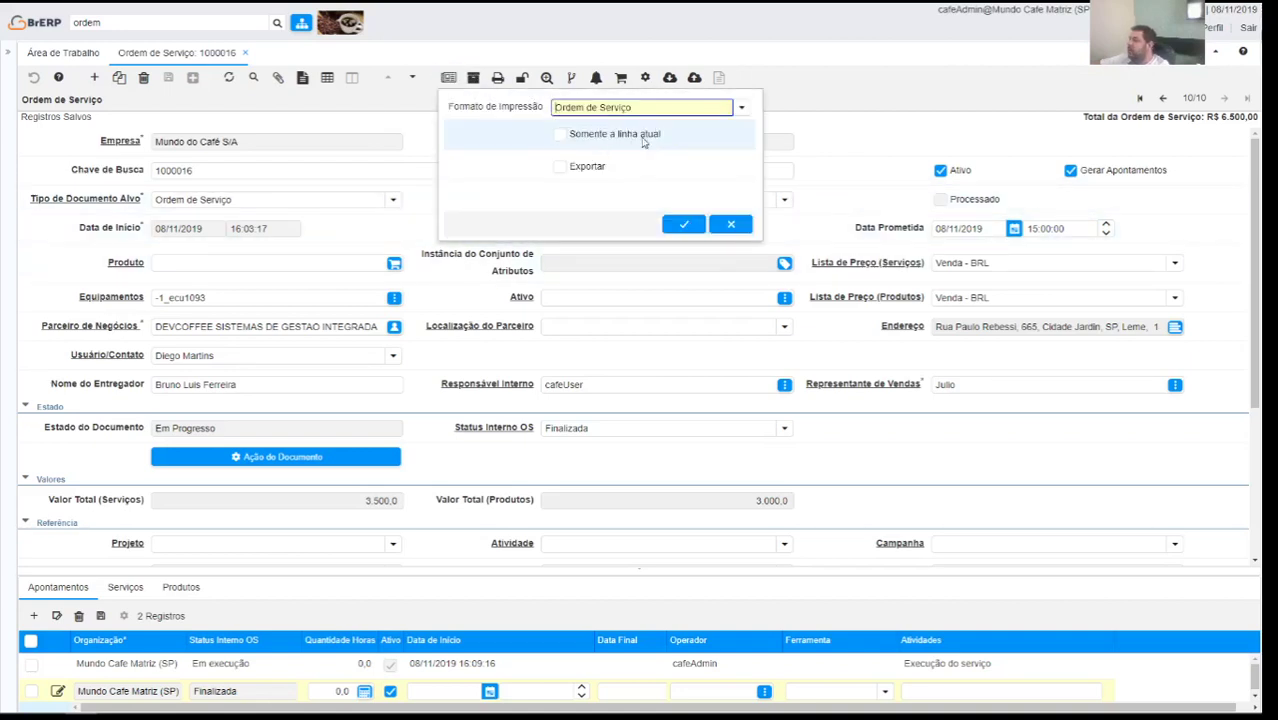
{"action": "left_click", "coordinate": [740, 106]}
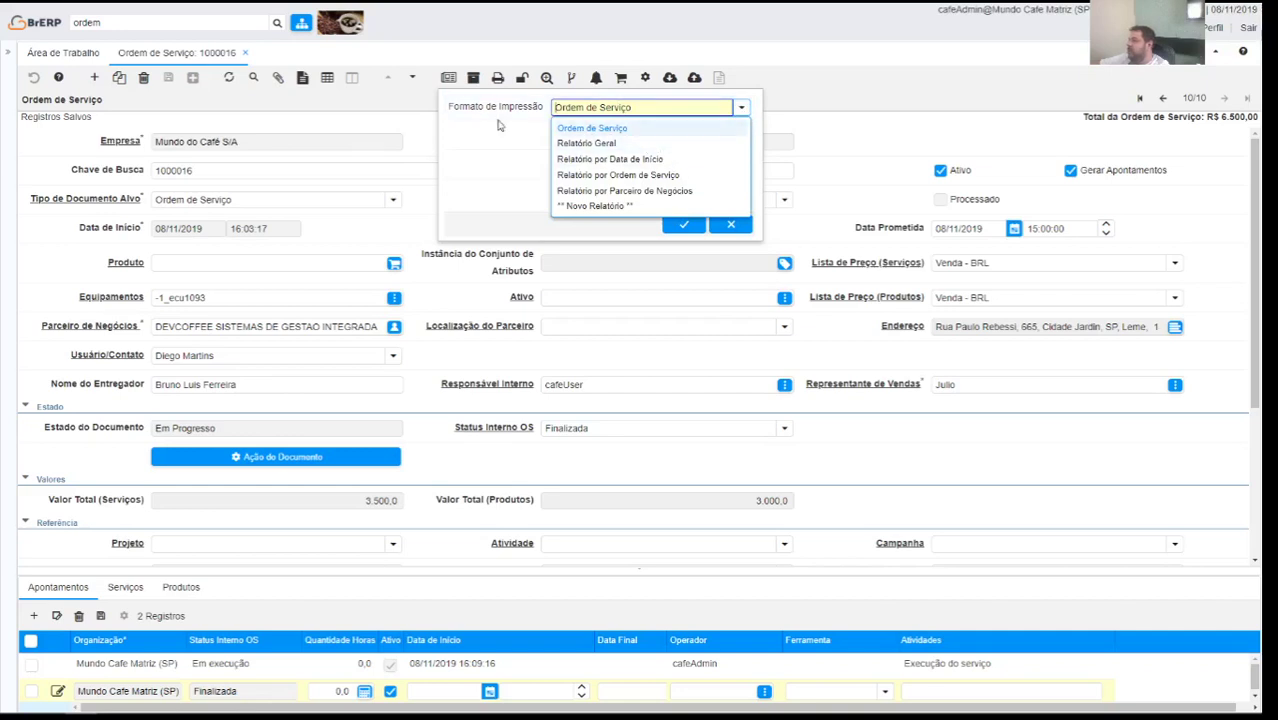
{"action": "left_click", "coordinate": [594, 131]}
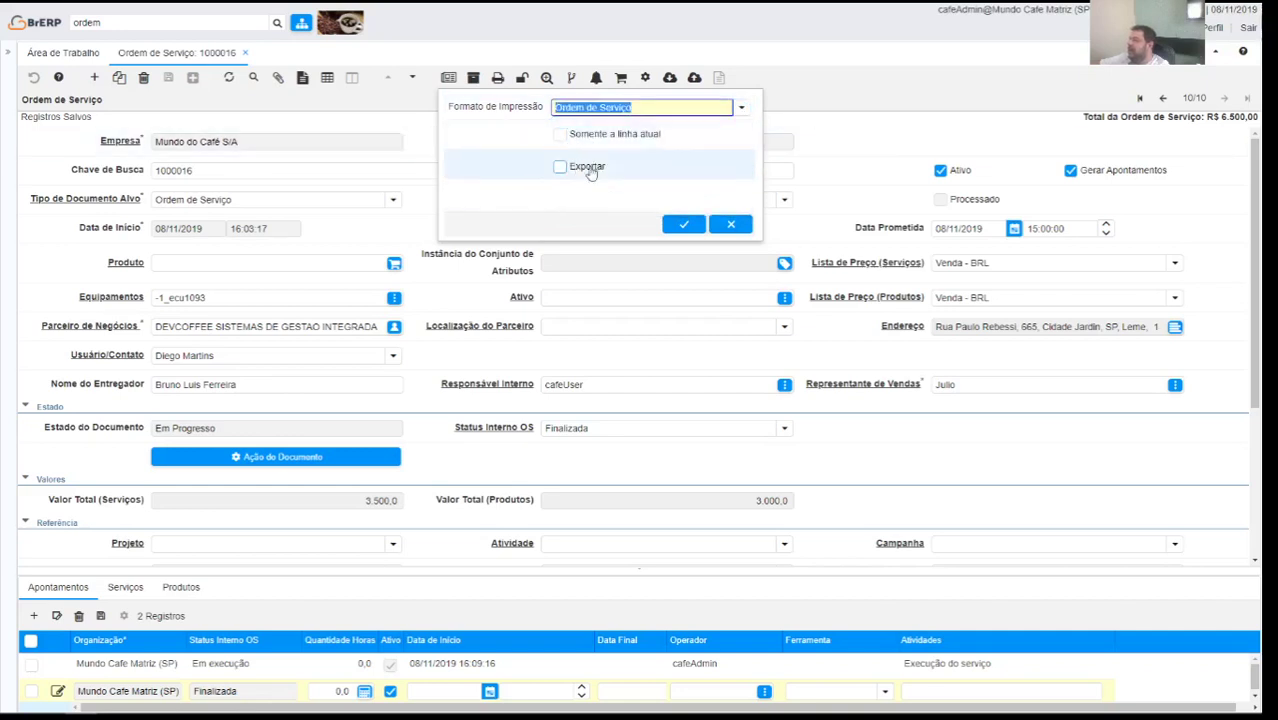
{"action": "left_click", "coordinate": [561, 135]}
{"action": "left_click", "coordinate": [684, 224]}
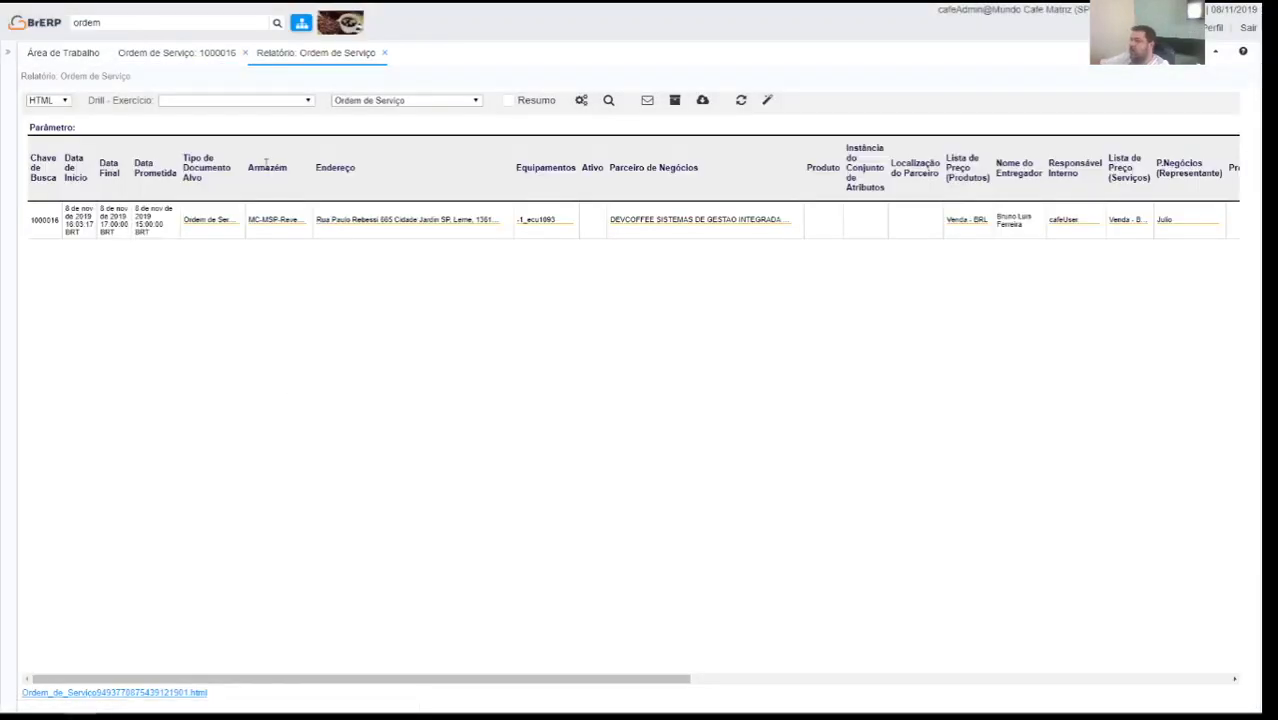
{"action": "left_click", "coordinate": [384, 52]}
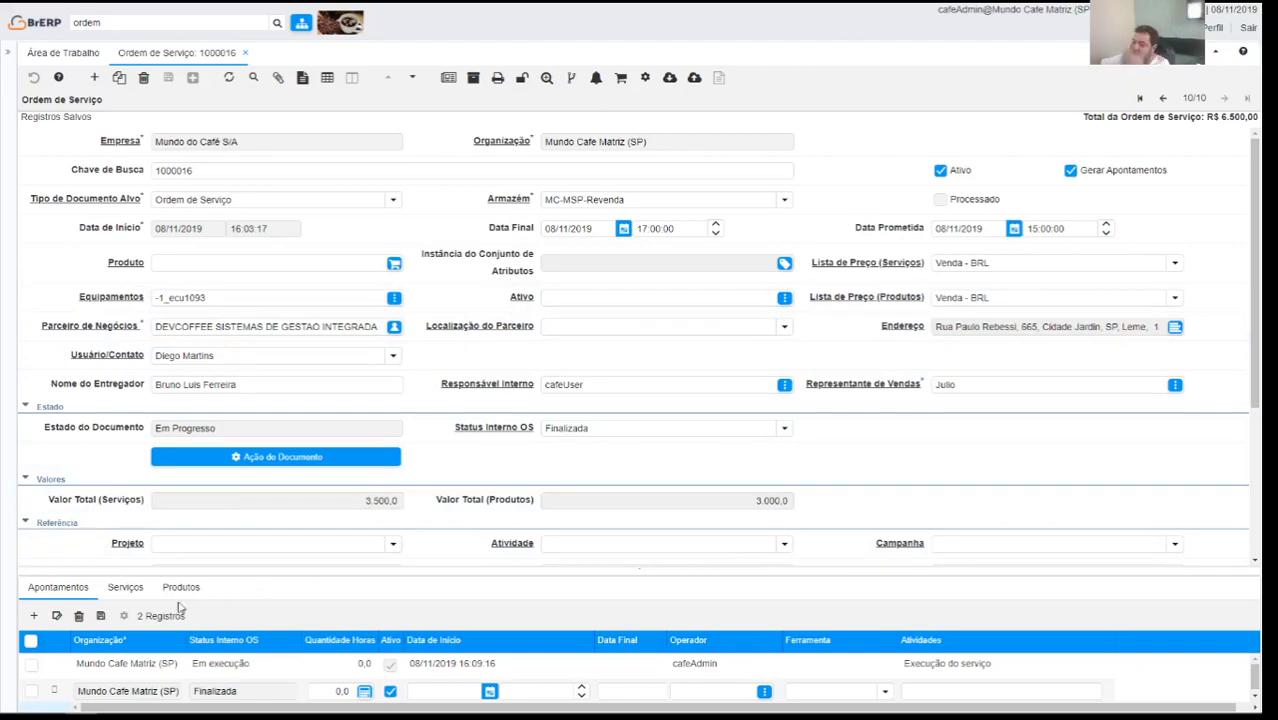
- Inspect the available document actions, leaving Preparar, and cancel the dialog
{"action": "left_click", "coordinate": [330, 460]}
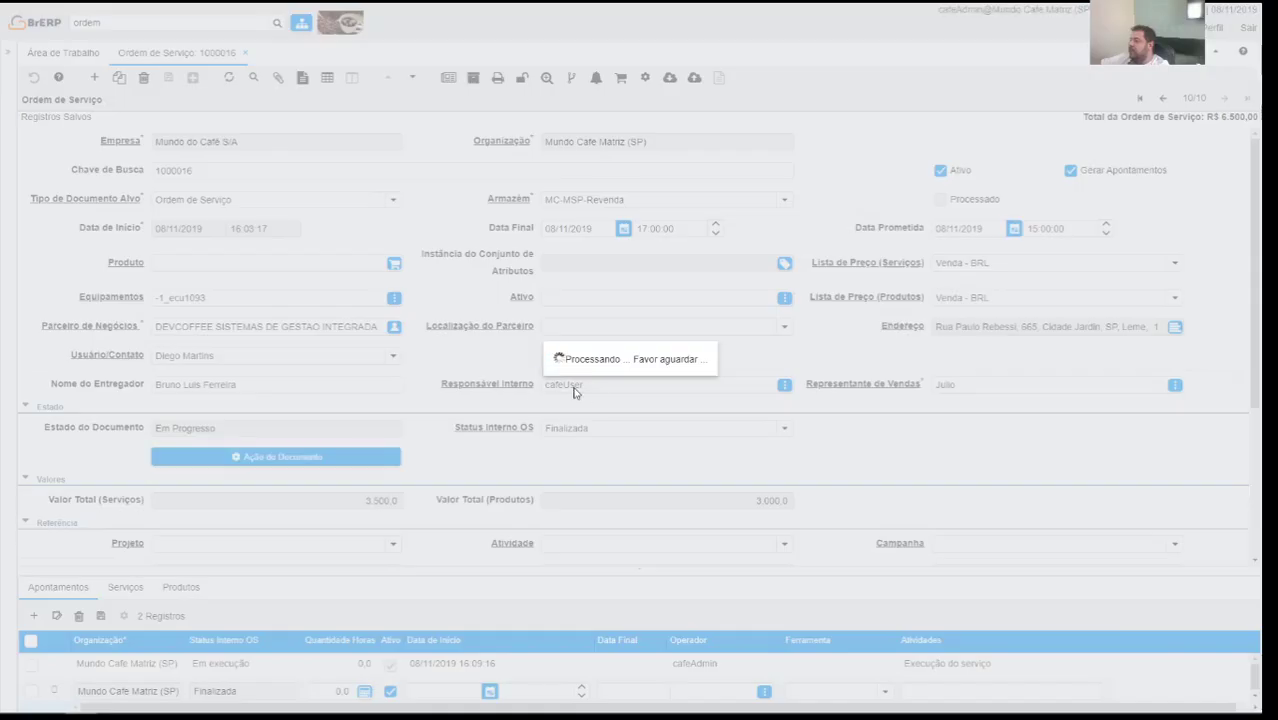
{"action": "left_click", "coordinate": [604, 360]}
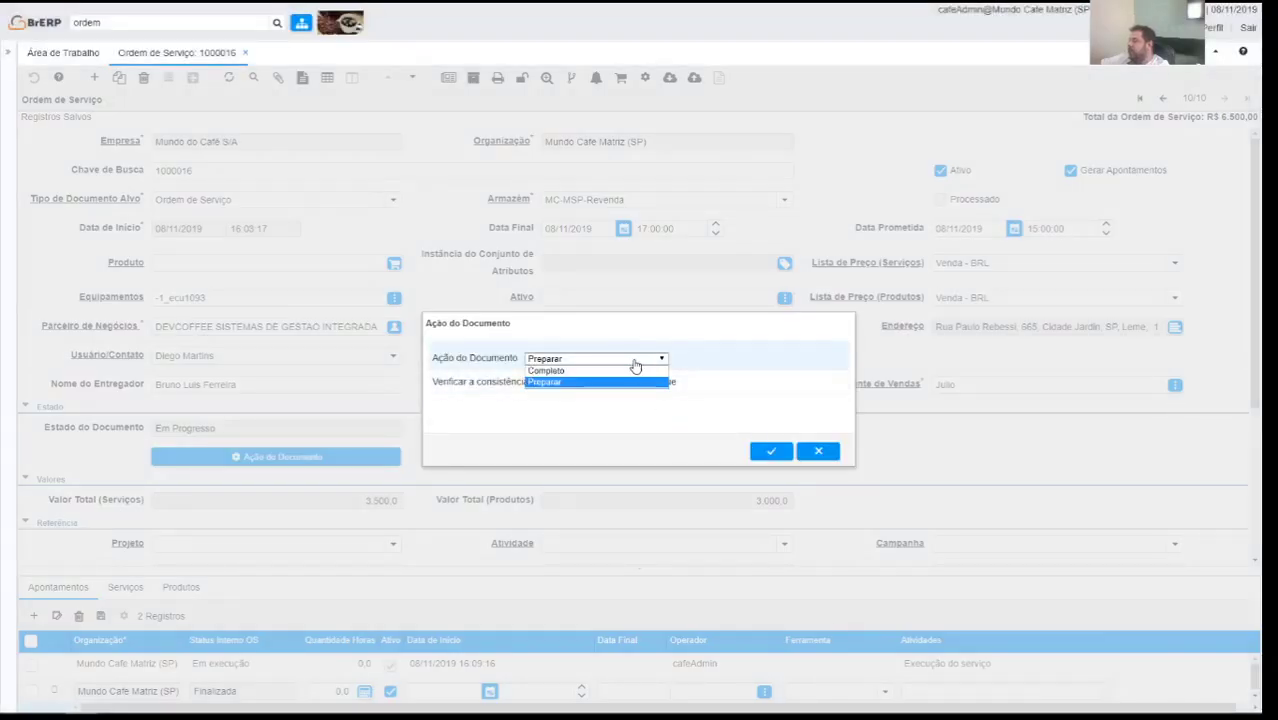
{"action": "left_click", "coordinate": [600, 379]}
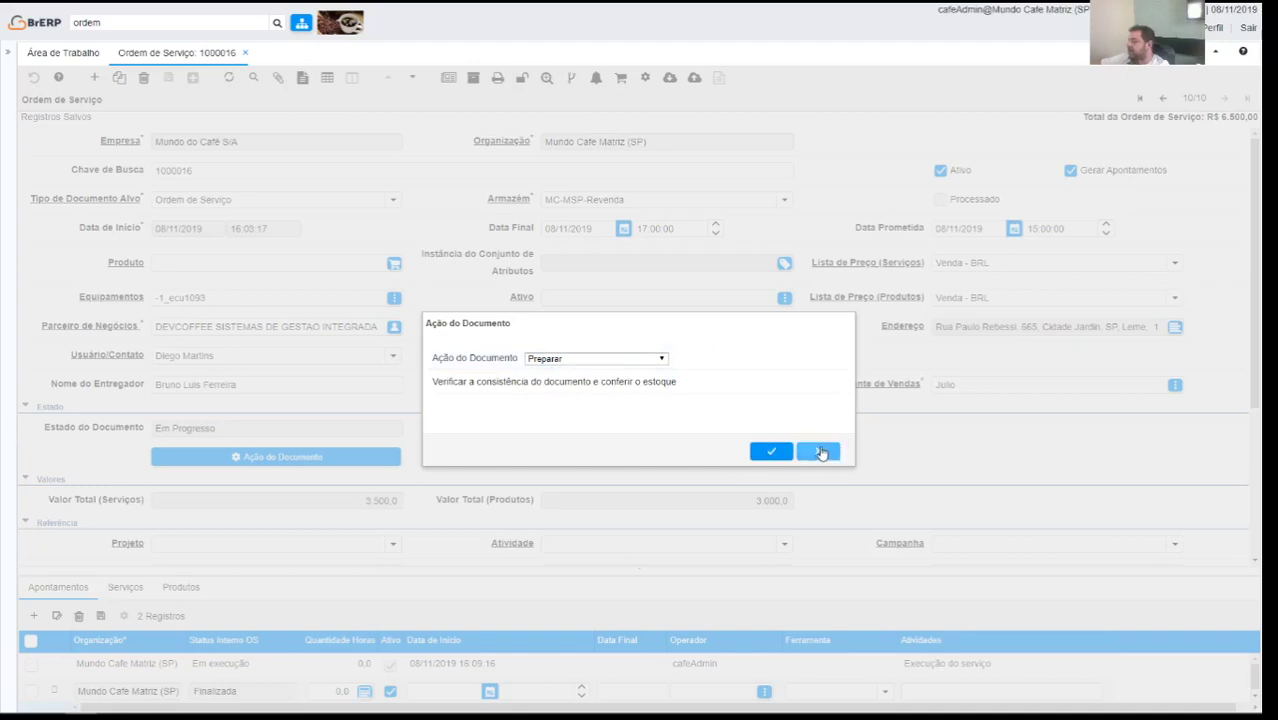
{"action": "left_click", "coordinate": [834, 451]}
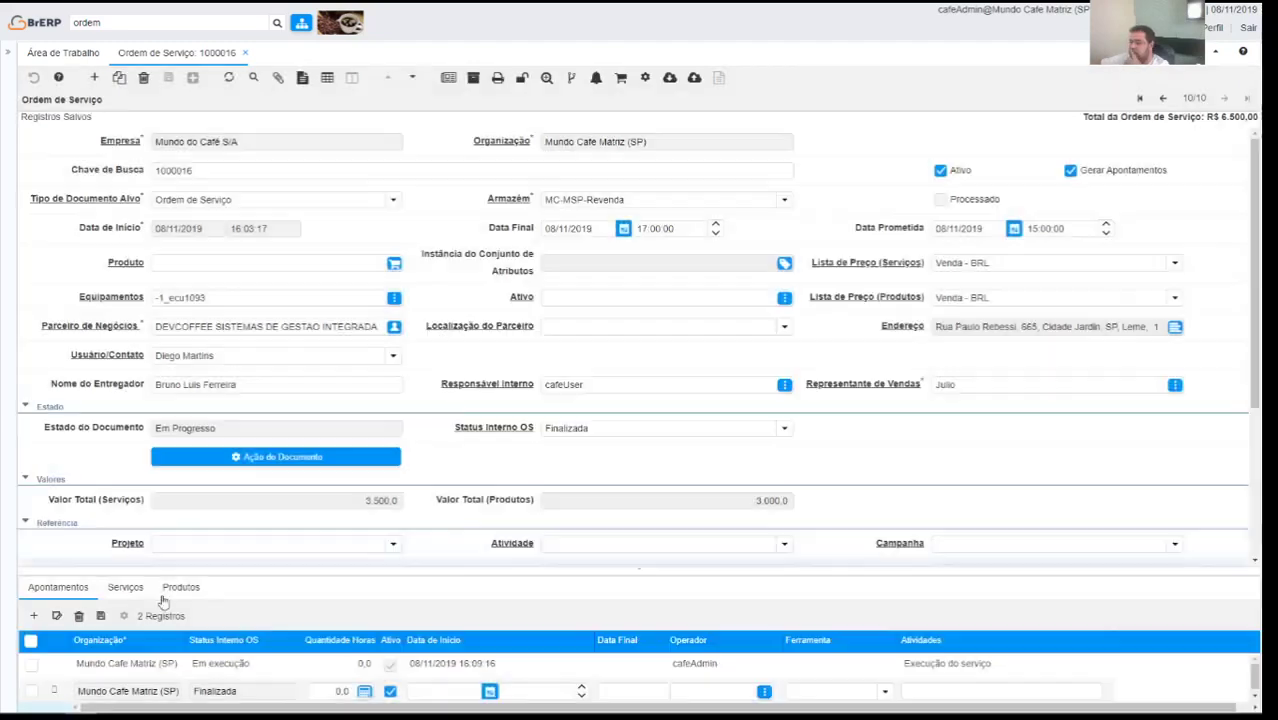
- Delete the empty second Apontamentos entry, leaving only the Em execução one
{"action": "left_click", "coordinate": [31, 690]}
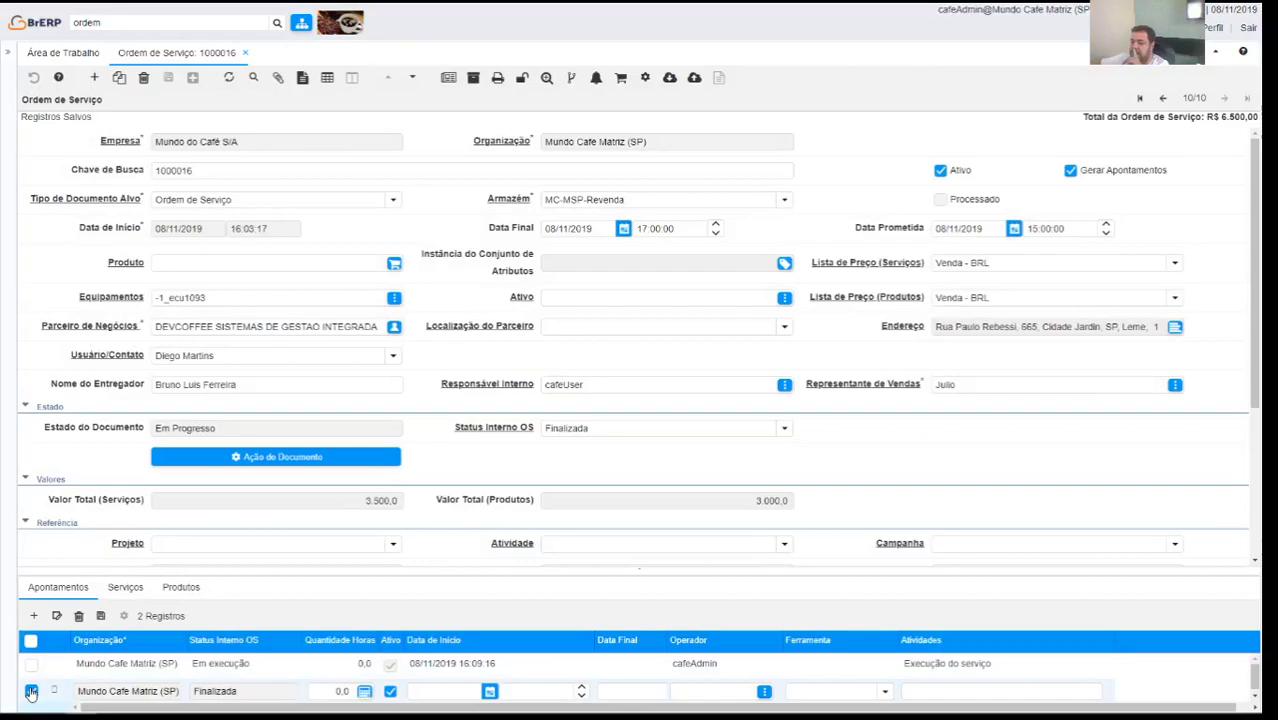
{"action": "left_click", "coordinate": [78, 615]}
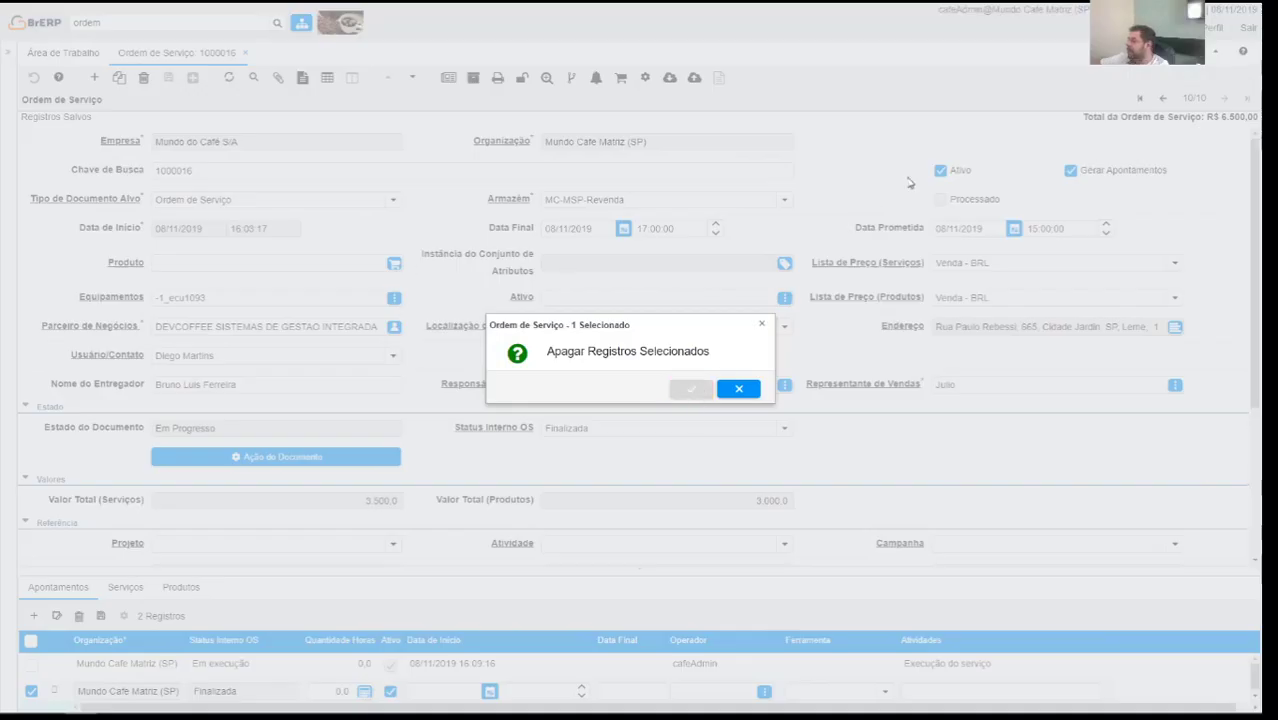
{"action": "left_click", "coordinate": [691, 389]}
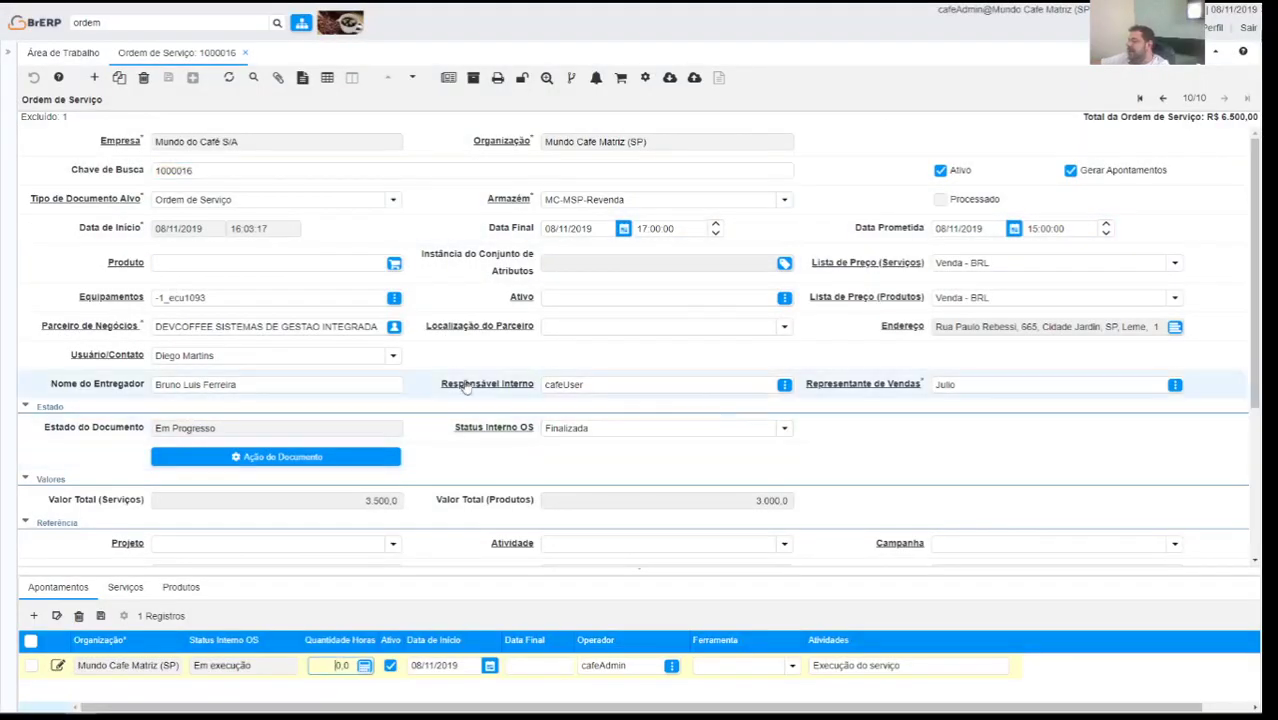
{"action": "left_click", "coordinate": [356, 455]}
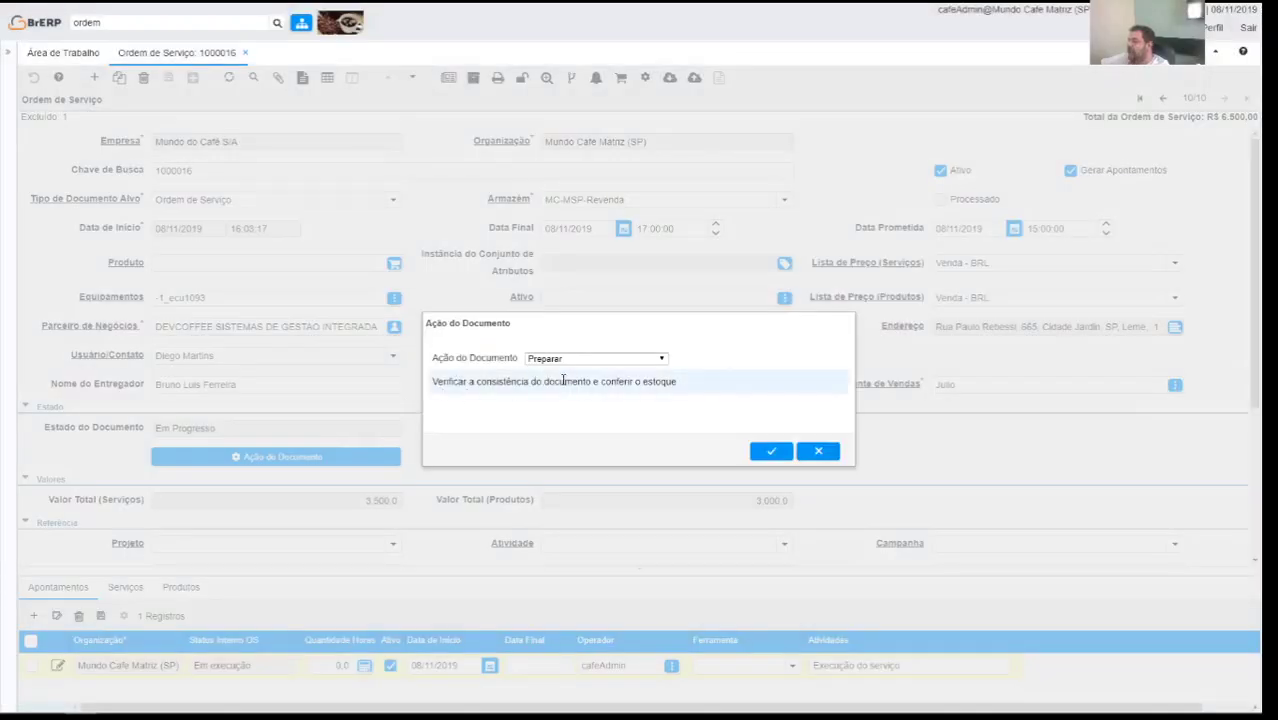
- Run Preparar, then Completo on service order 1000016, locking its time entry as Finalizada
{"action": "left_click", "coordinate": [766, 451]}
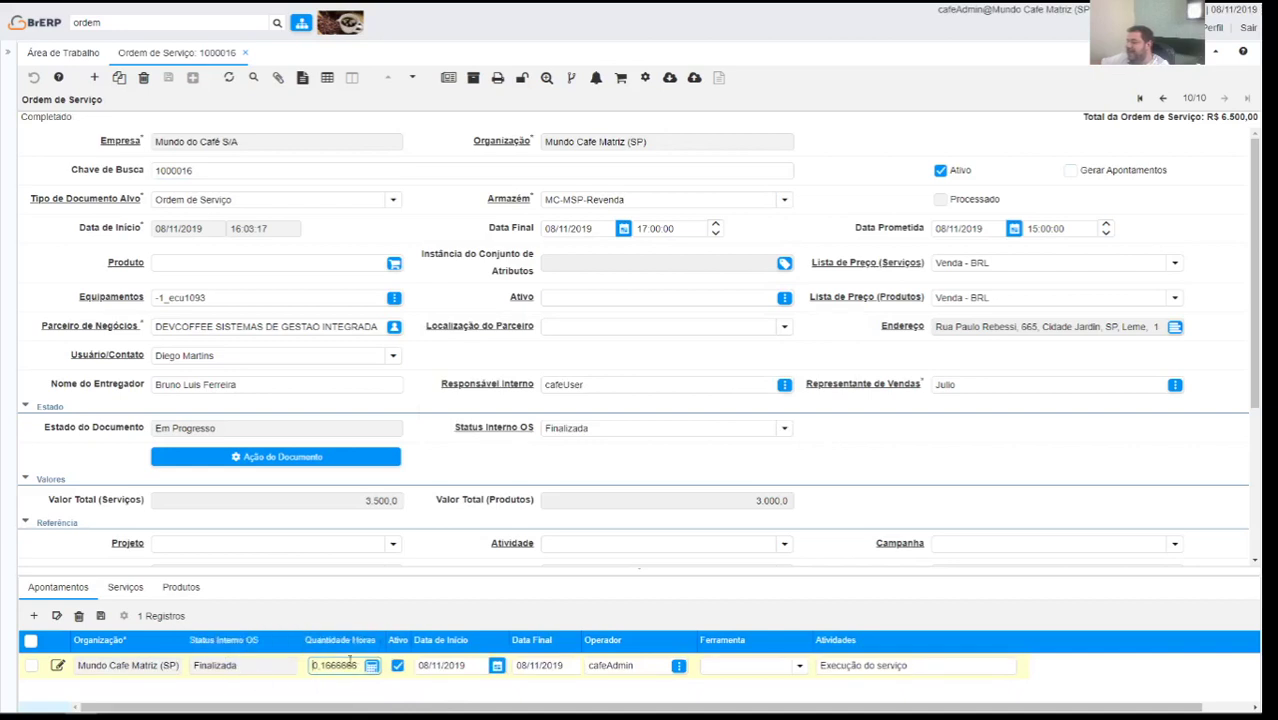
{"action": "left_click", "coordinate": [268, 664]}
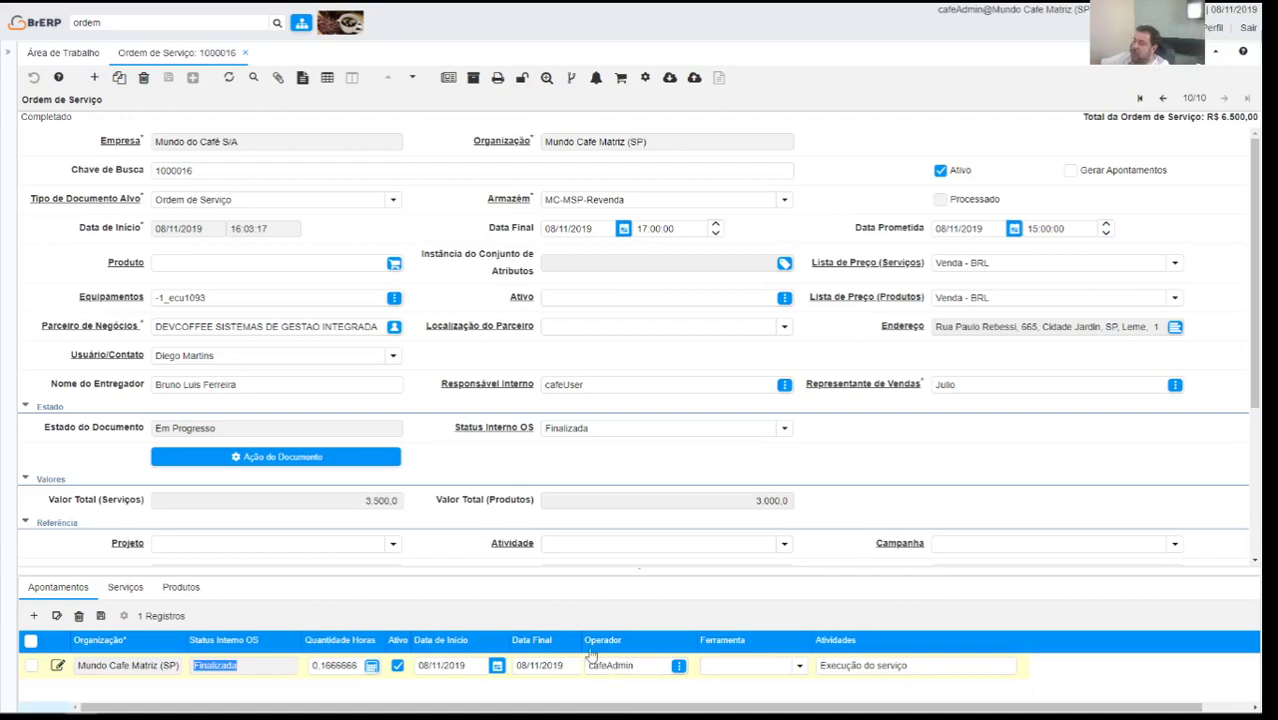
{"action": "left_click", "coordinate": [322, 457]}
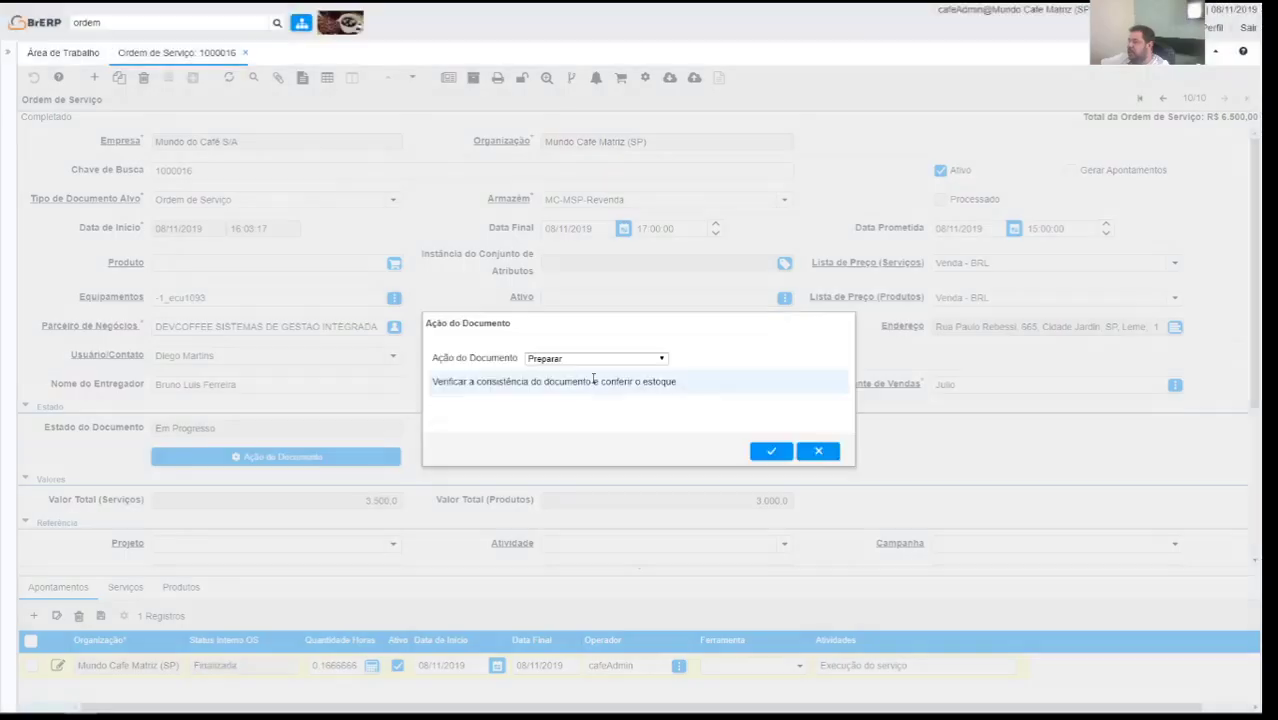
{"action": "left_click", "coordinate": [595, 358]}
{"action": "left_click", "coordinate": [560, 369]}
{"action": "left_click", "coordinate": [771, 451]}
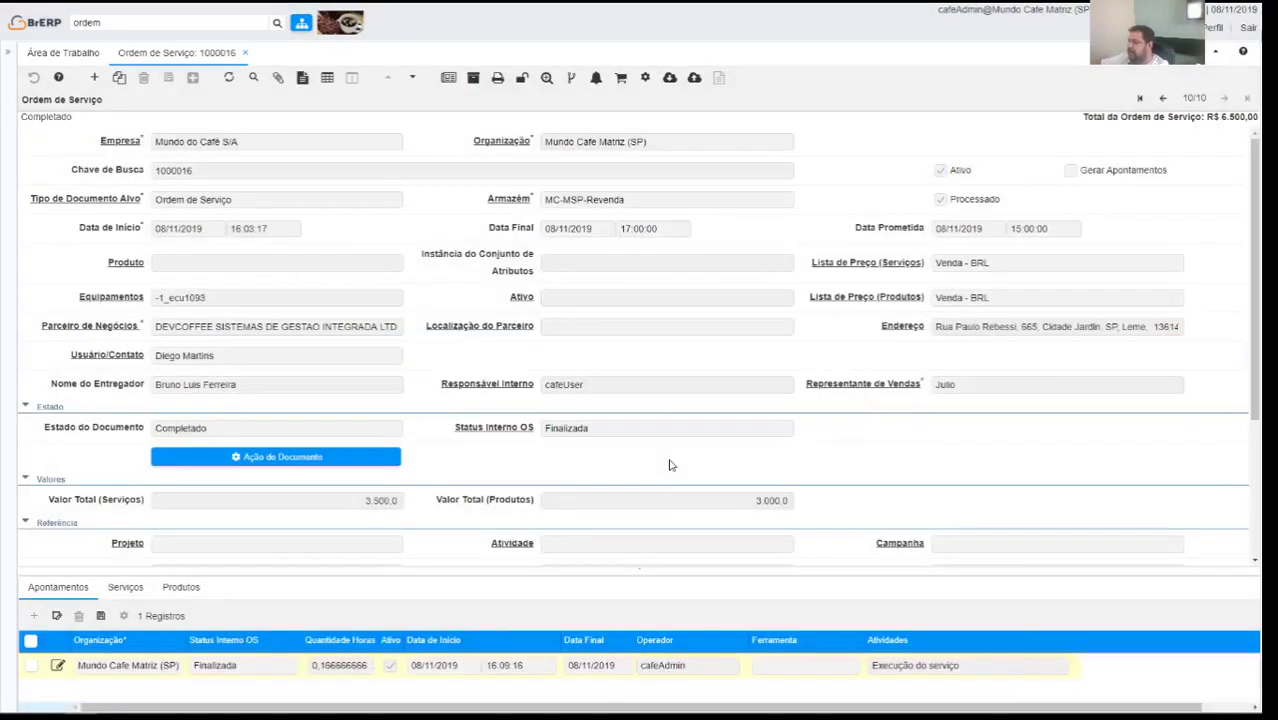
{"action": "scroll", "coordinate": [470, 150], "scroll_direction": "down", "scroll_amount": 3}
{"action": "scroll", "coordinate": [460, 175], "scroll_direction": "up", "scroll_amount": 3}
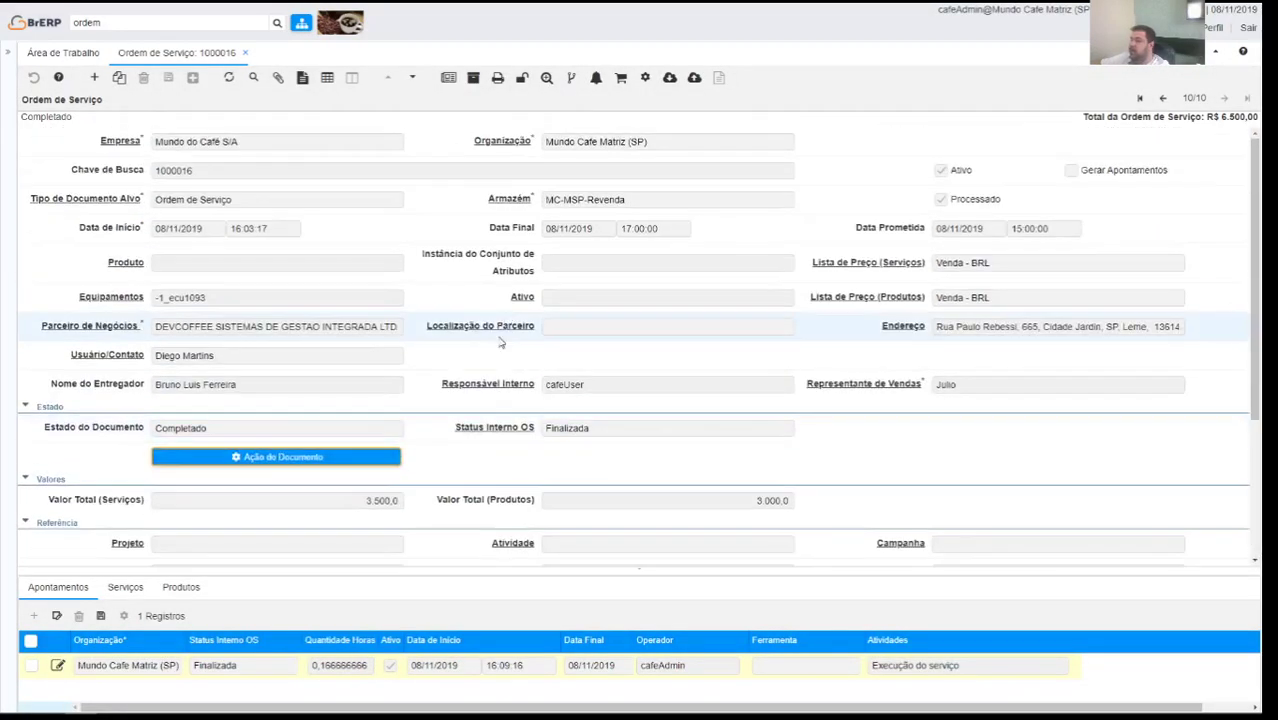
- Run Gerar Estoque de Uso Interno with type Baixa Material Estocado - (Uso e Consumo) and Last Run parameters
{"action": "left_click", "coordinate": [645, 78]}
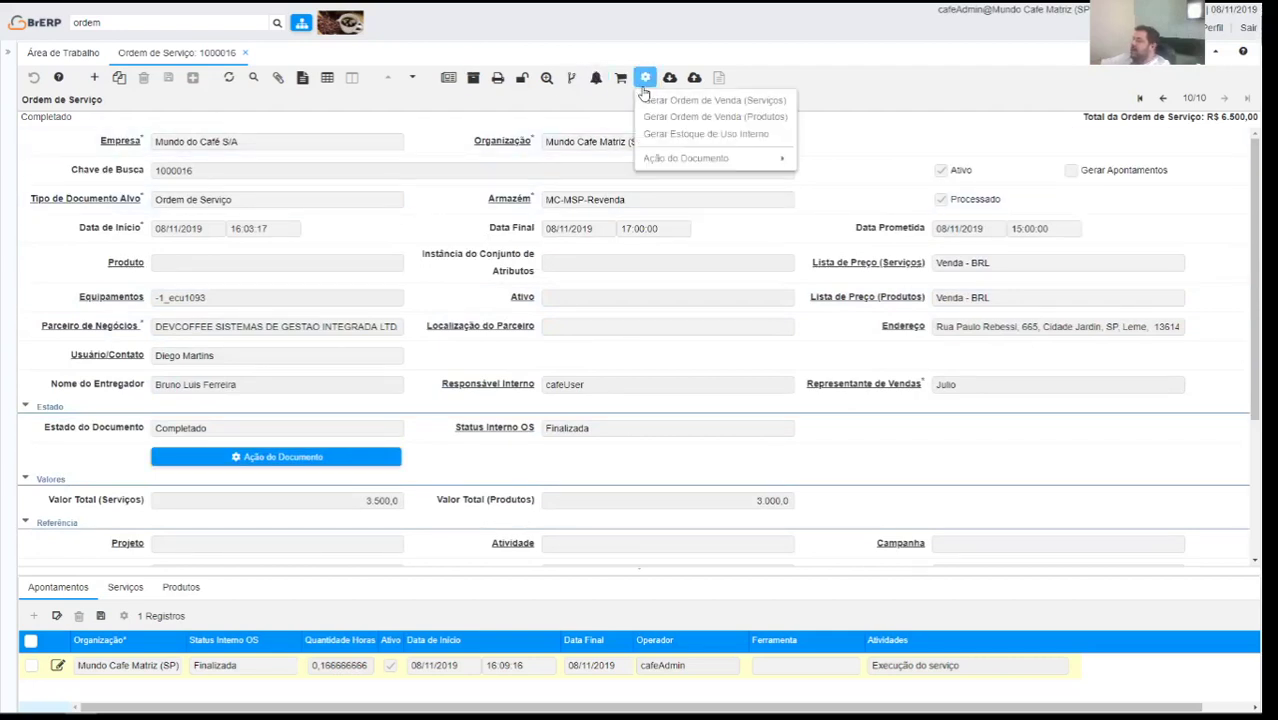
{"action": "left_click", "coordinate": [744, 135]}
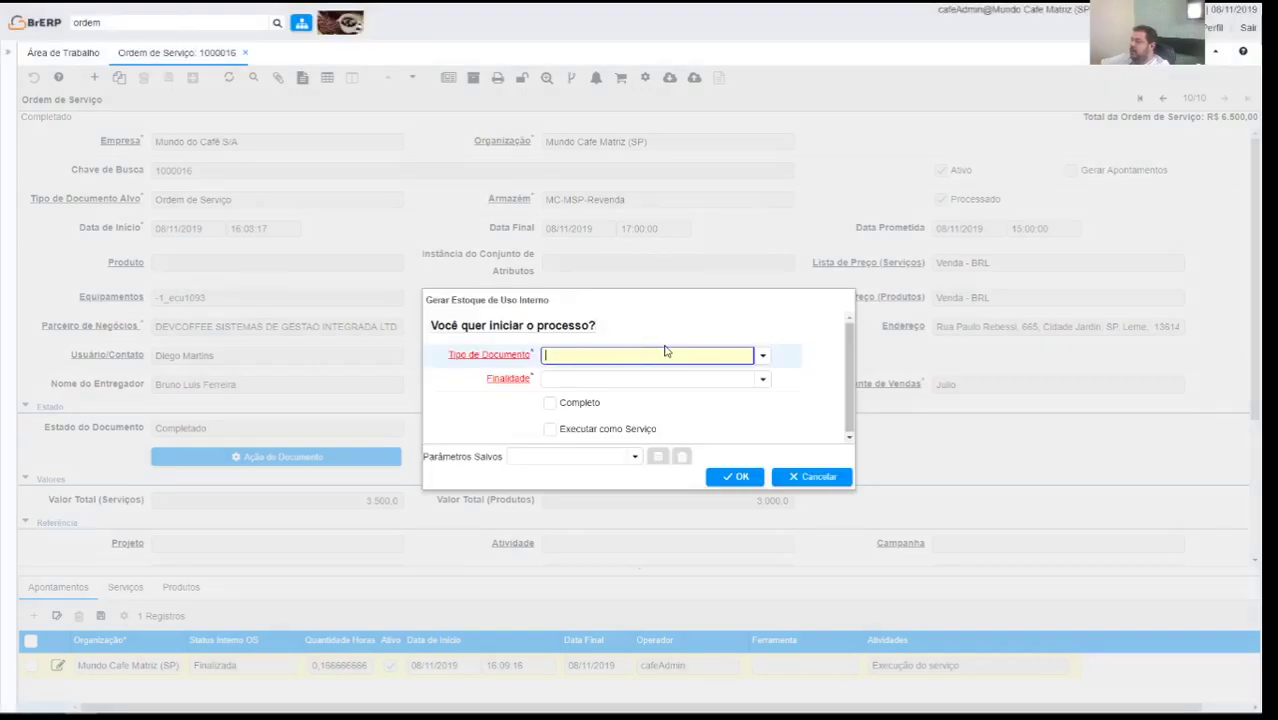
{"action": "left_click", "coordinate": [765, 356]}
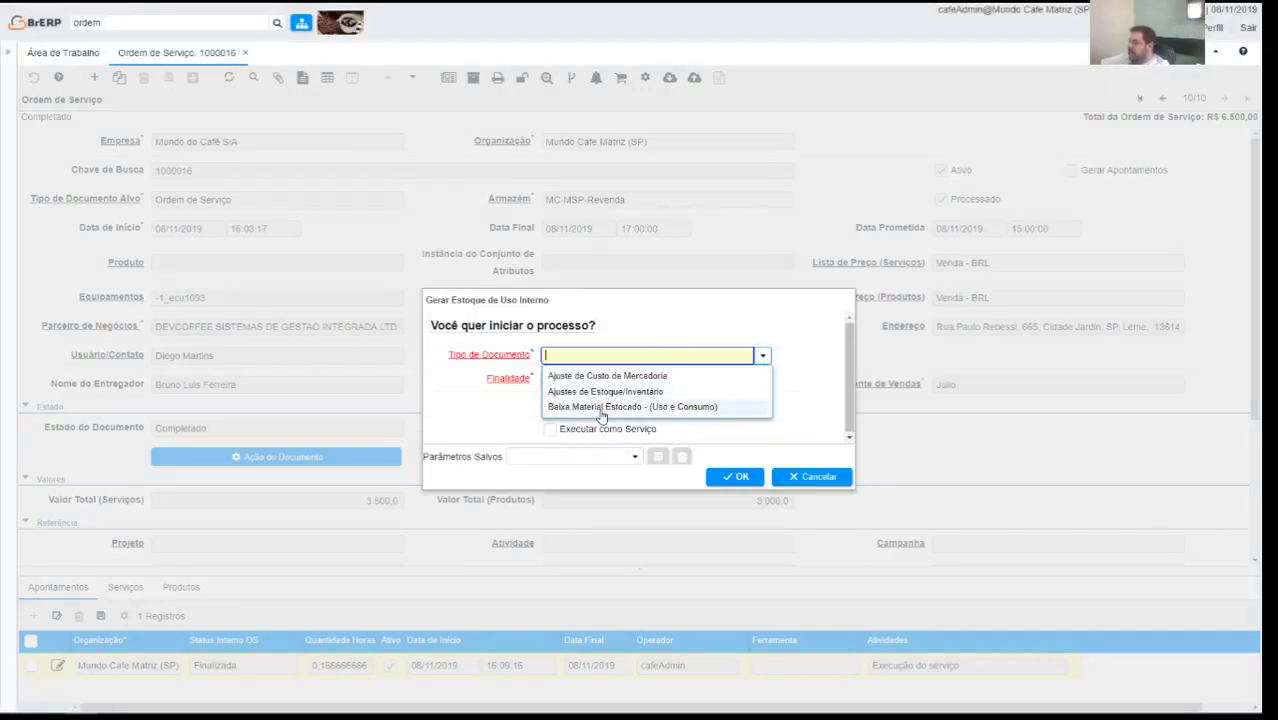
{"action": "left_click", "coordinate": [600, 407]}
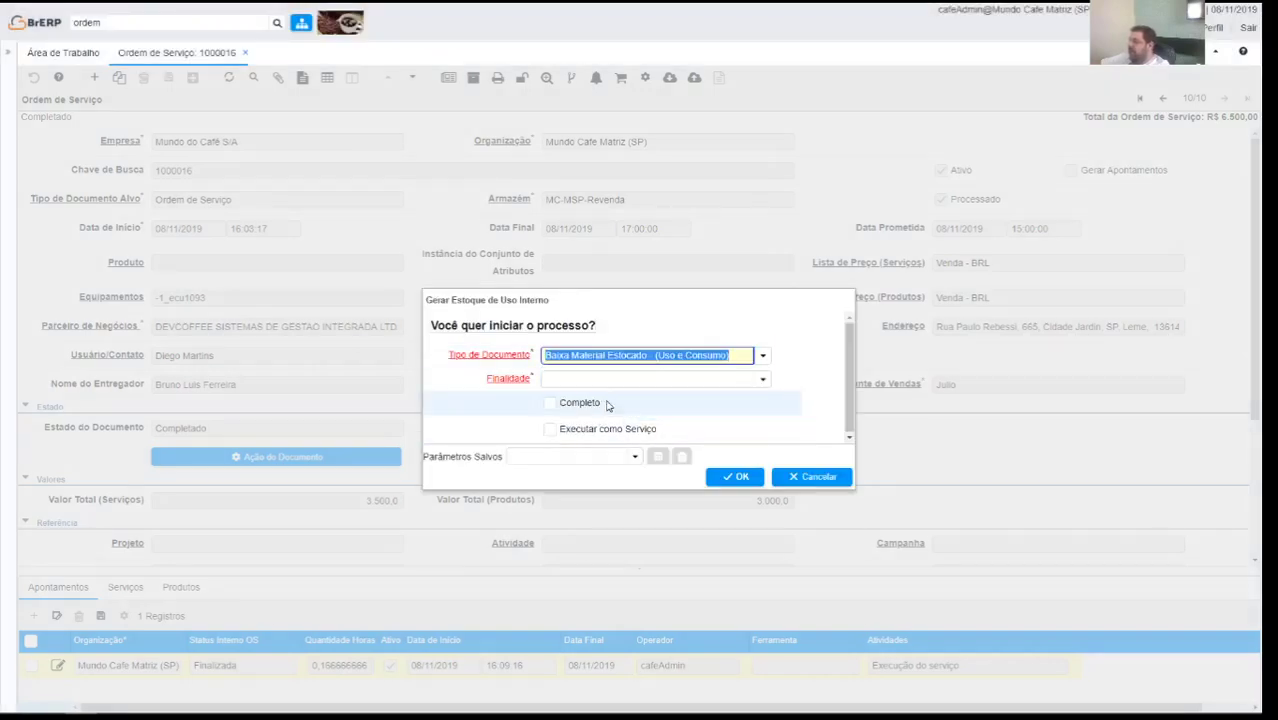
{"action": "left_click", "coordinate": [748, 381]}
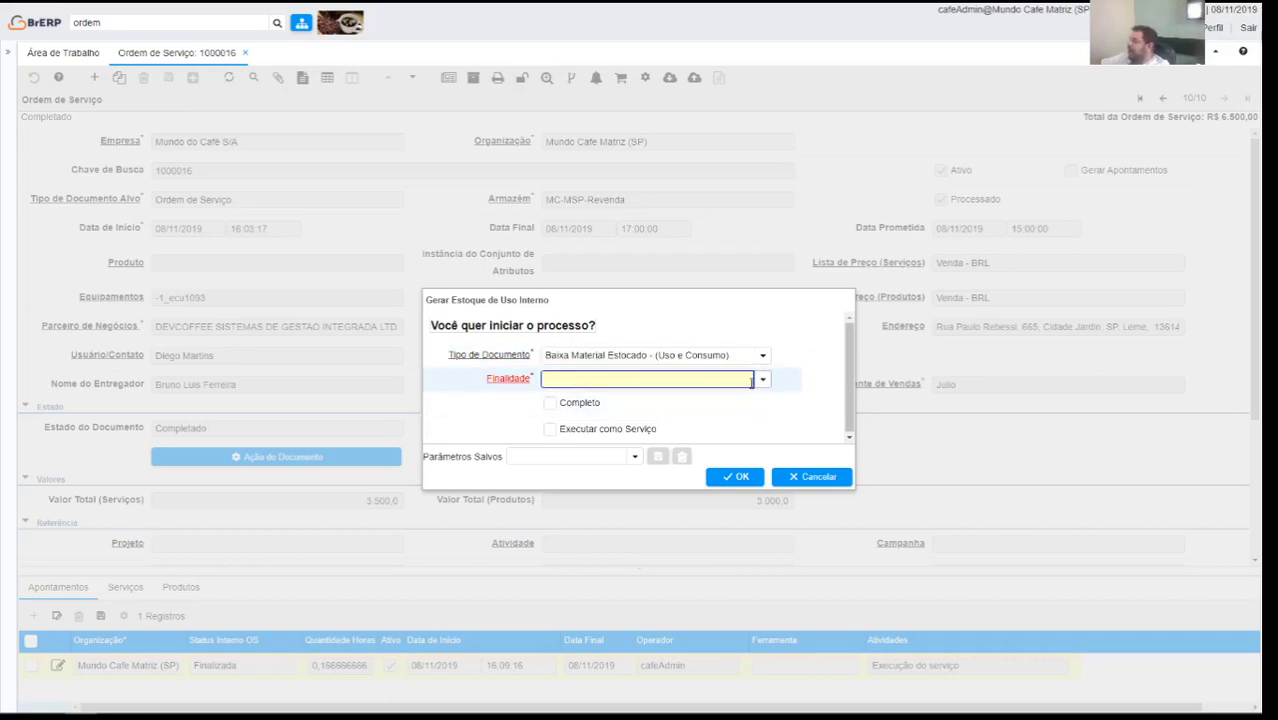
{"action": "left_click", "coordinate": [763, 380]}
{"action": "left_click", "coordinate": [763, 380]}
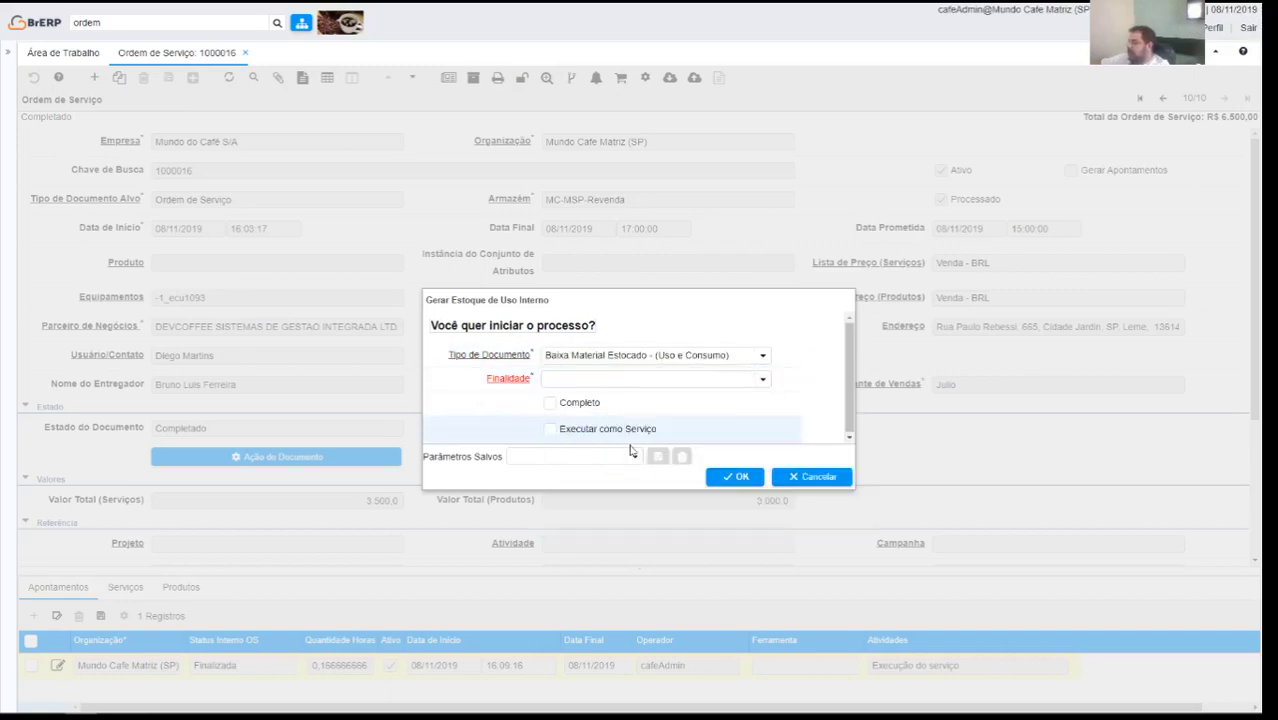
{"action": "left_click", "coordinate": [633, 455]}
{"action": "left_click", "coordinate": [551, 475]}
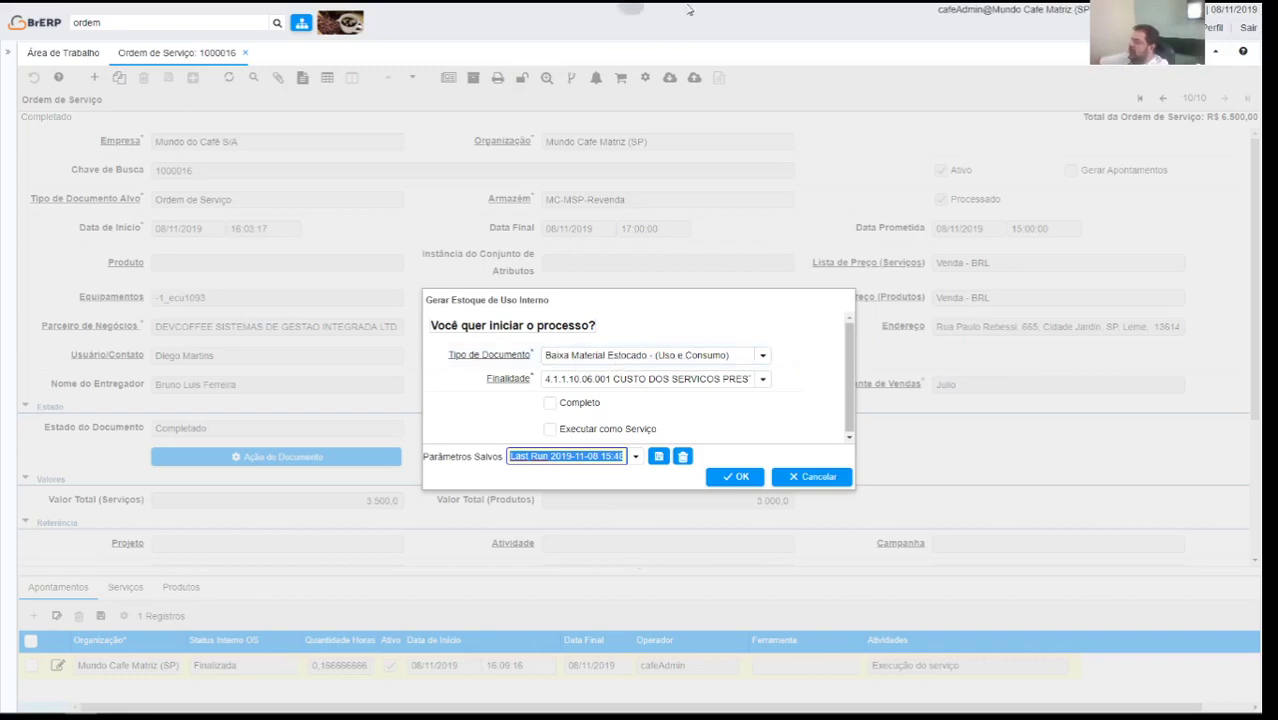
{"action": "left_click", "coordinate": [741, 477]}
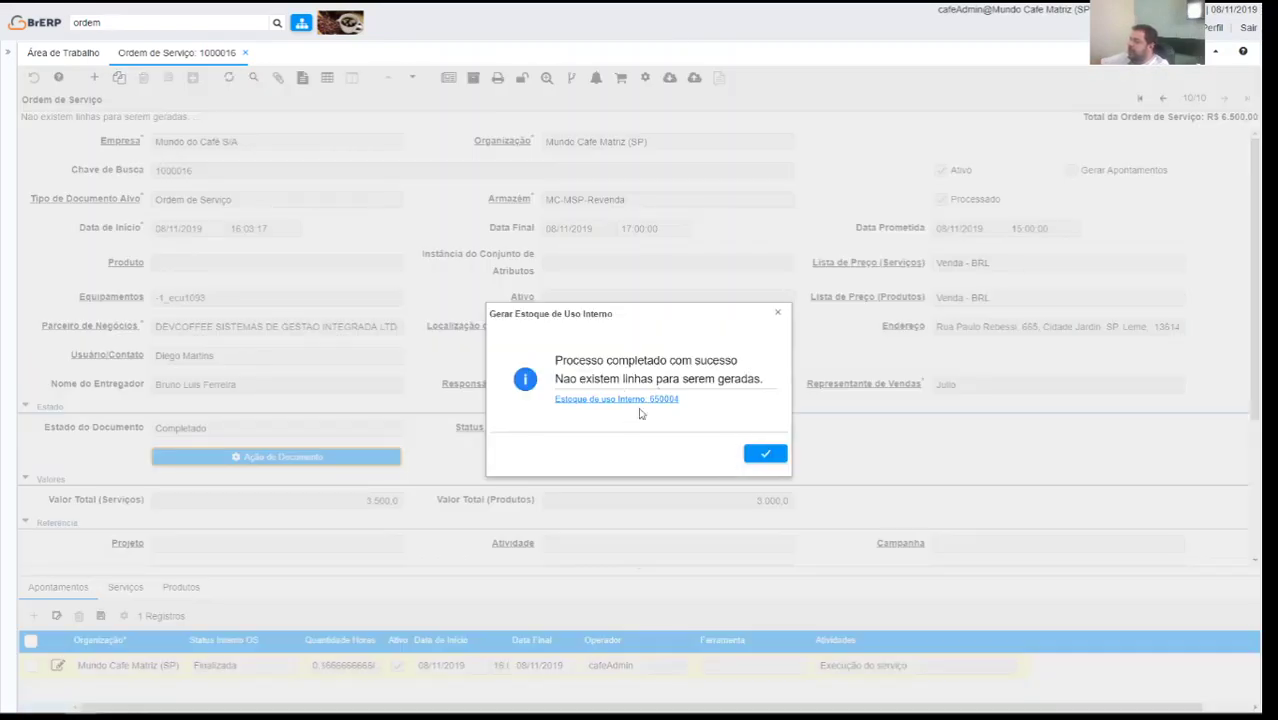
- Review the generated internal-use document 650004, save its line, and close it
{"action": "left_click", "coordinate": [603, 400]}
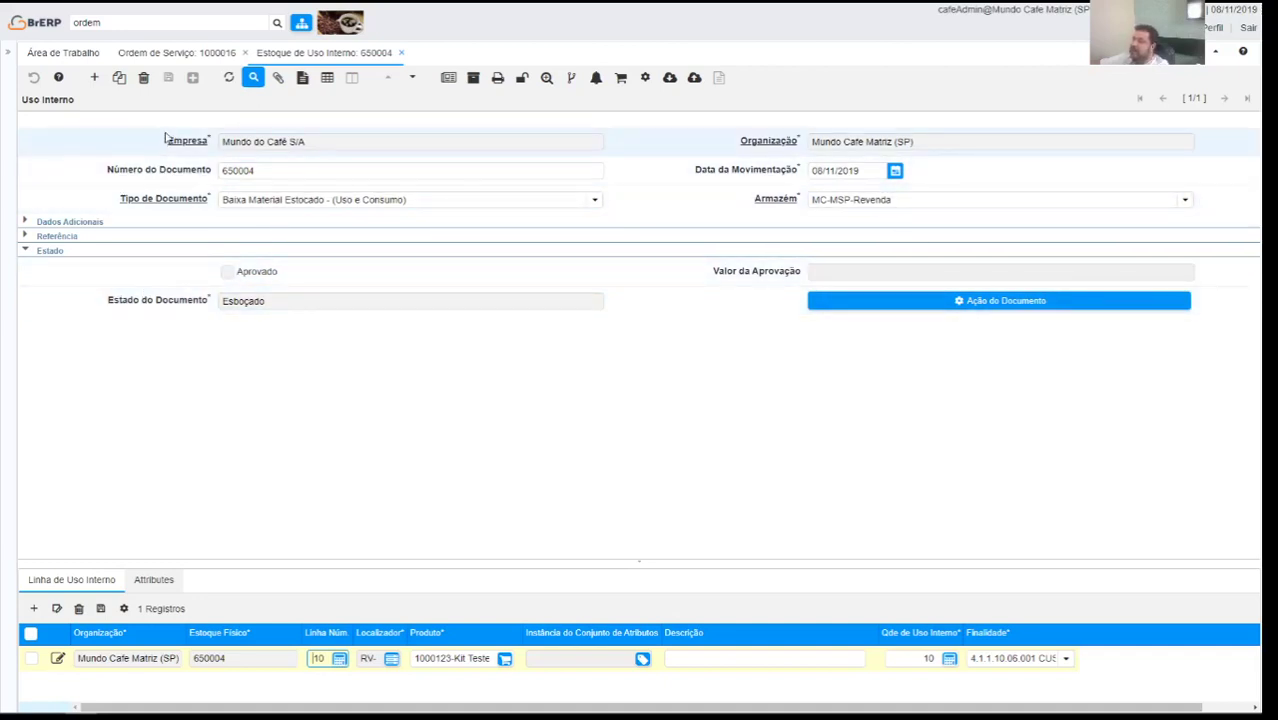
{"action": "key", "text": "Return"}
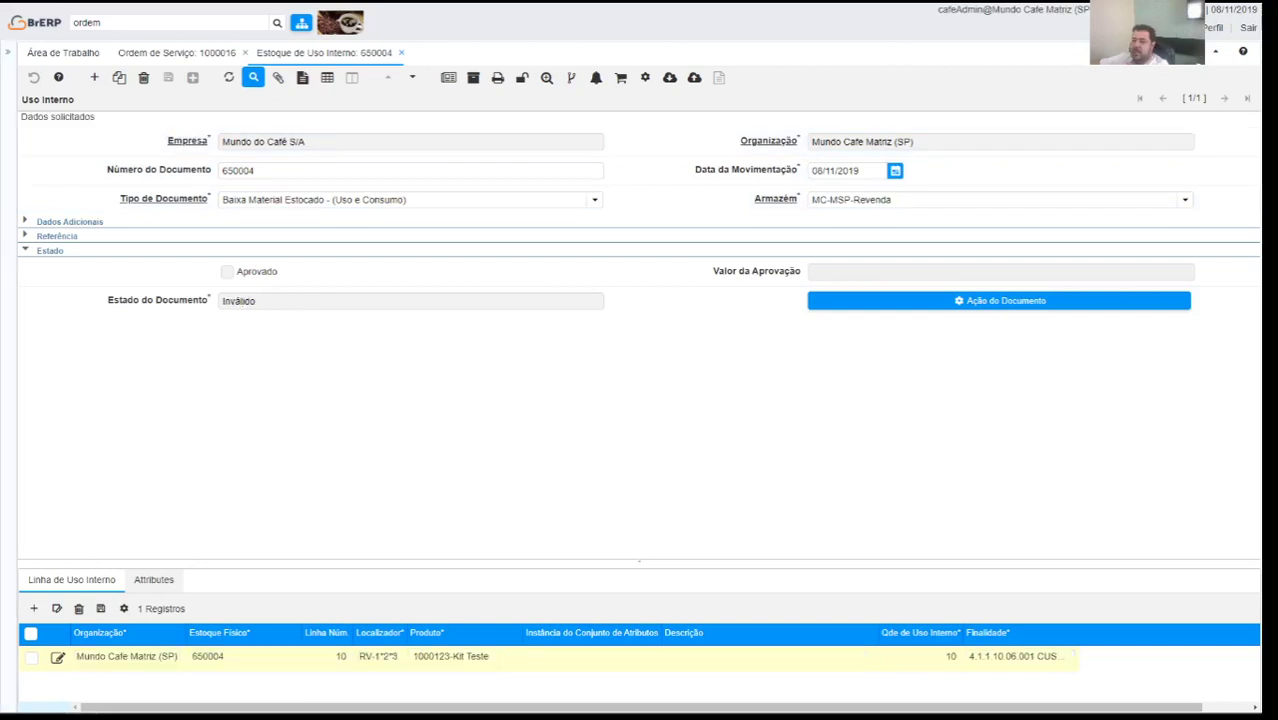
{"action": "left_click", "coordinate": [404, 54]}
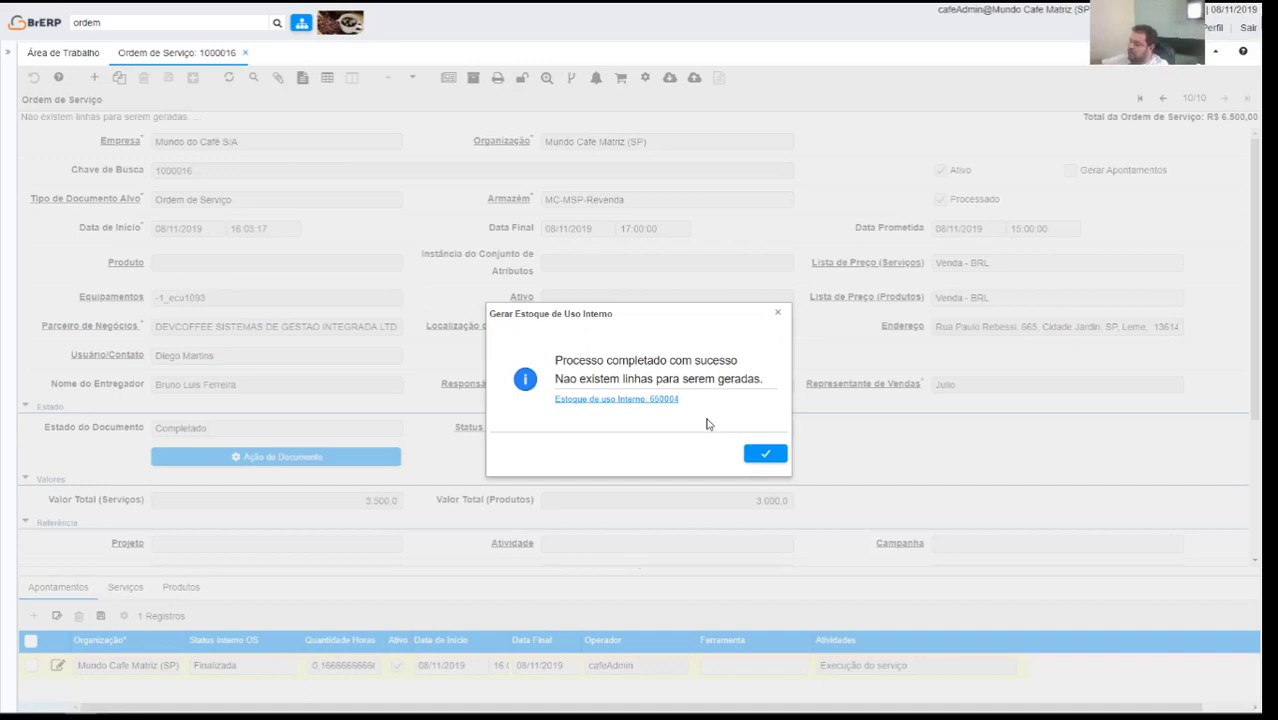
{"action": "left_click", "coordinate": [778, 314]}
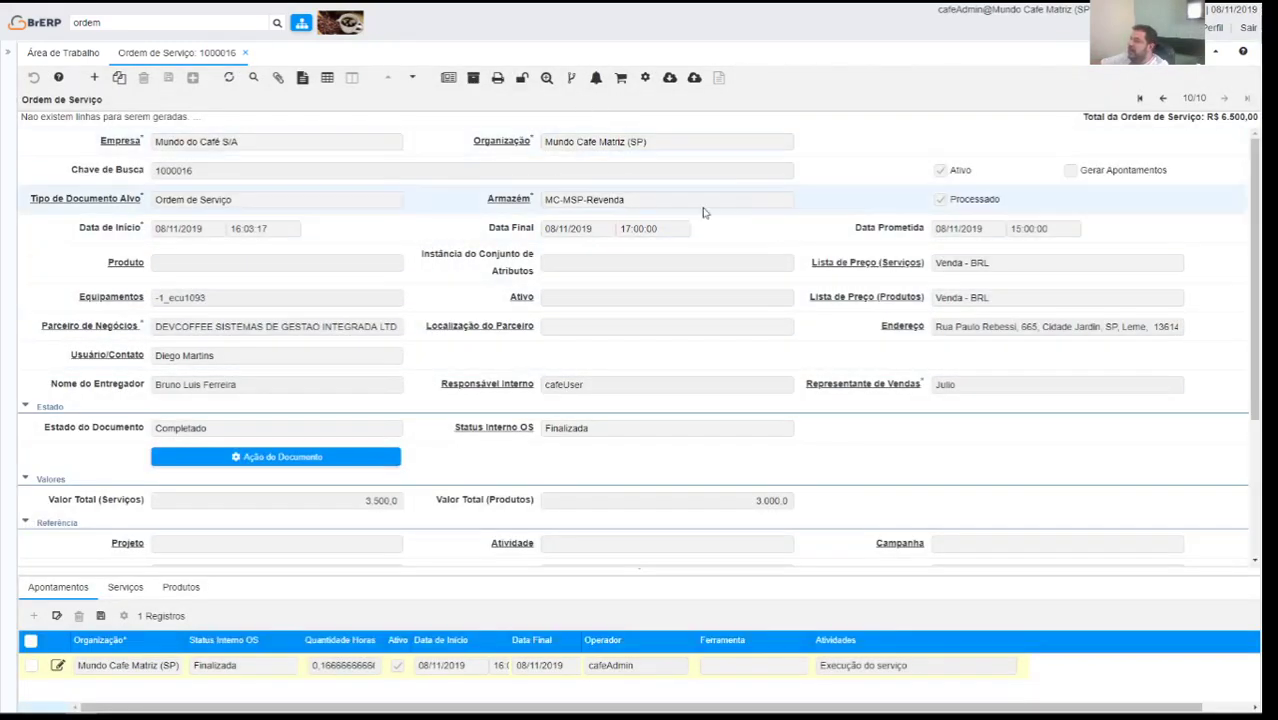
- Check the order's linked documents and processes, then go to the Área de Trabalho dashboard
{"action": "left_click", "coordinate": [547, 78]}
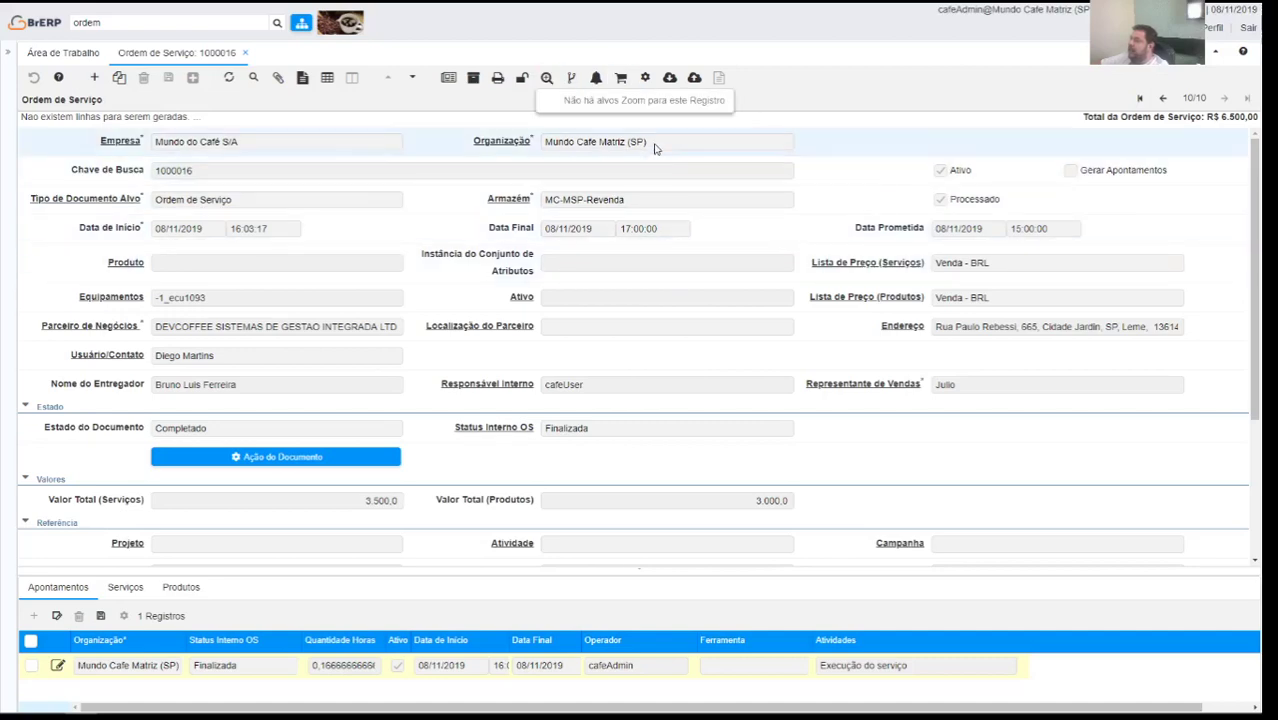
{"action": "scroll", "coordinate": [427, 147], "scroll_direction": "down", "scroll_amount": 3}
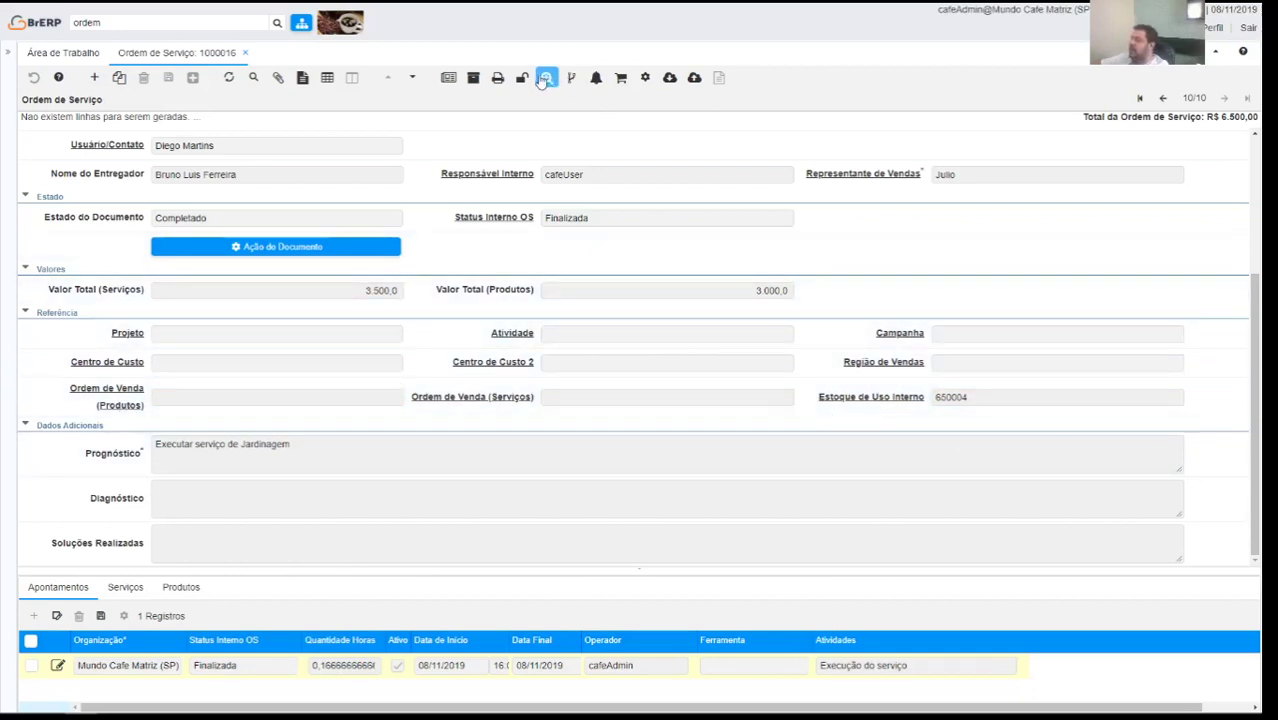
{"action": "left_click", "coordinate": [645, 77]}
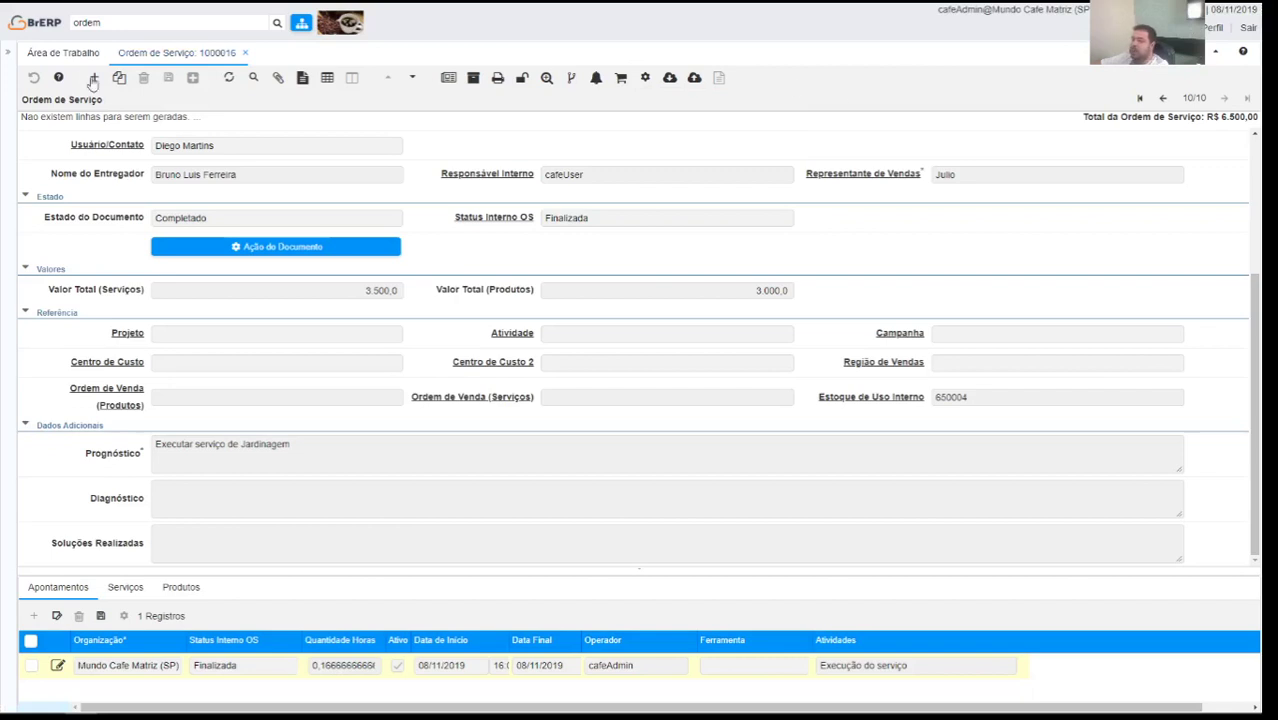
{"action": "left_click", "coordinate": [68, 54]}
{"action": "scroll", "coordinate": [185, 290], "scroll_direction": "down", "scroll_amount": 1}
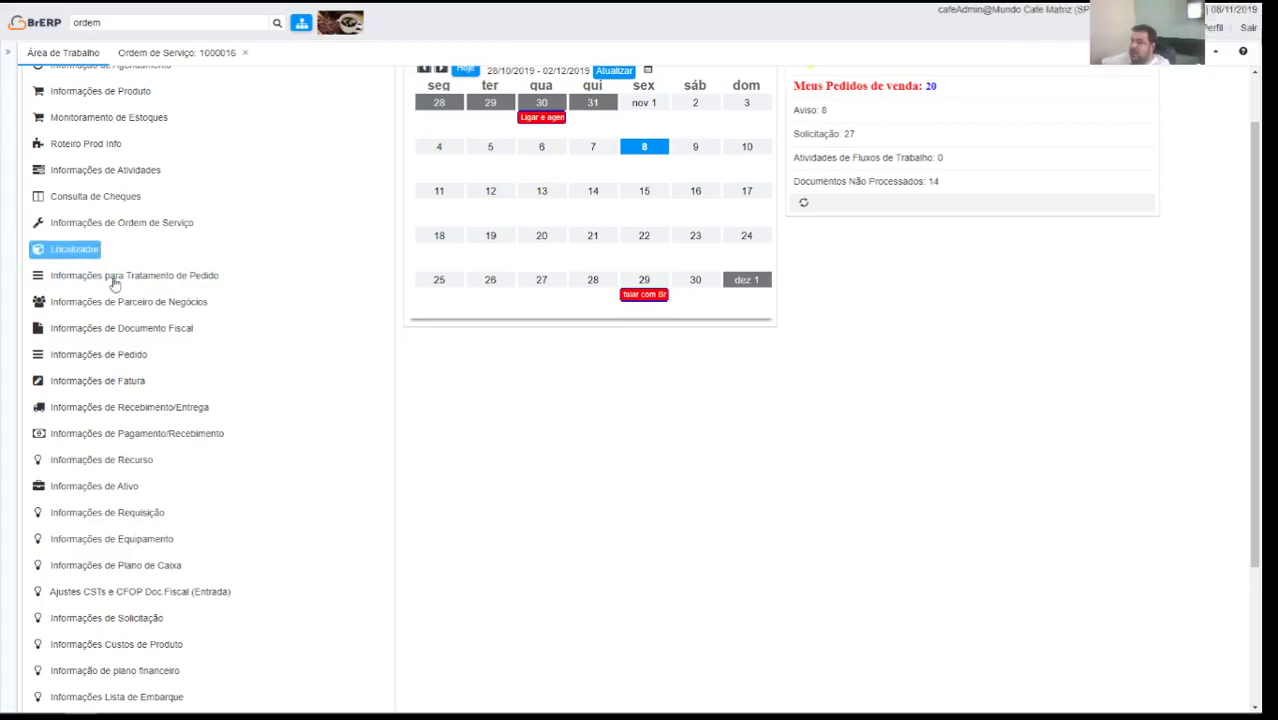
- Open Informações de Ordem de Serviço, list all orders, and filter the business partner to DEVCOFFEE
{"action": "left_click", "coordinate": [120, 222]}
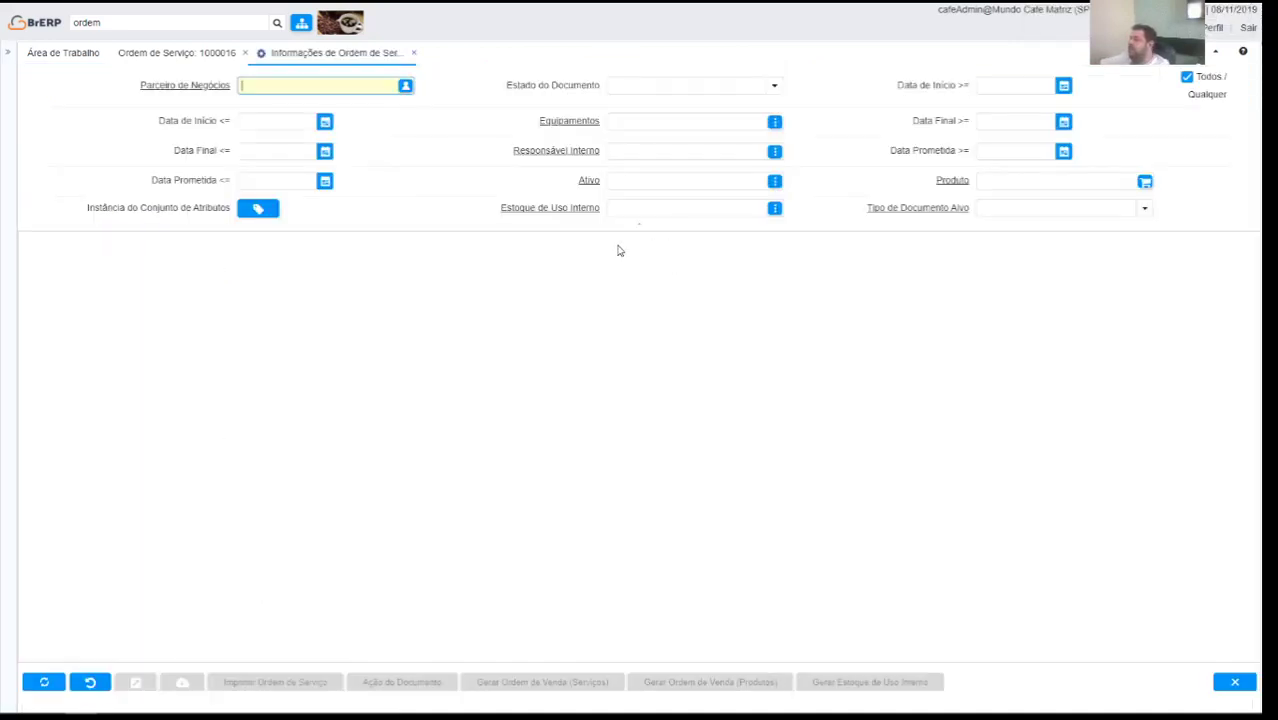
{"action": "left_click", "coordinate": [44, 681]}
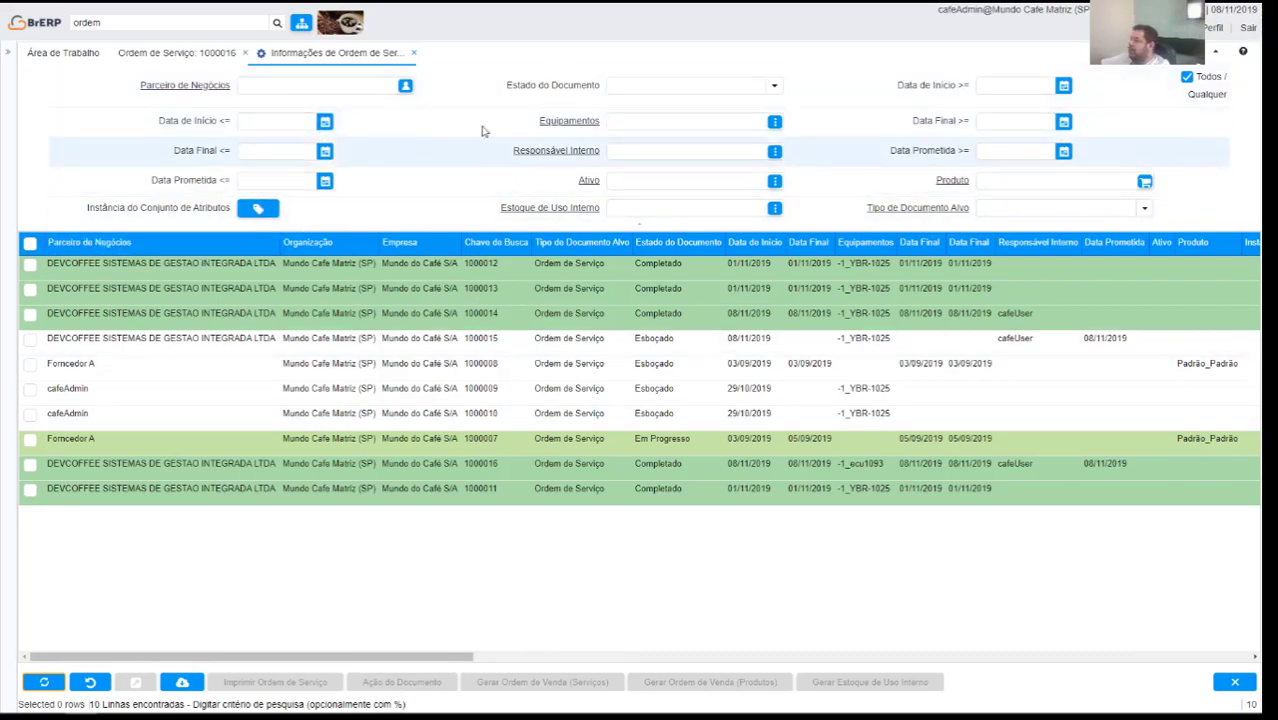
{"action": "left_click", "coordinate": [358, 88]}
{"action": "type", "text": "dev"}
{"action": "key", "text": "Tab"}
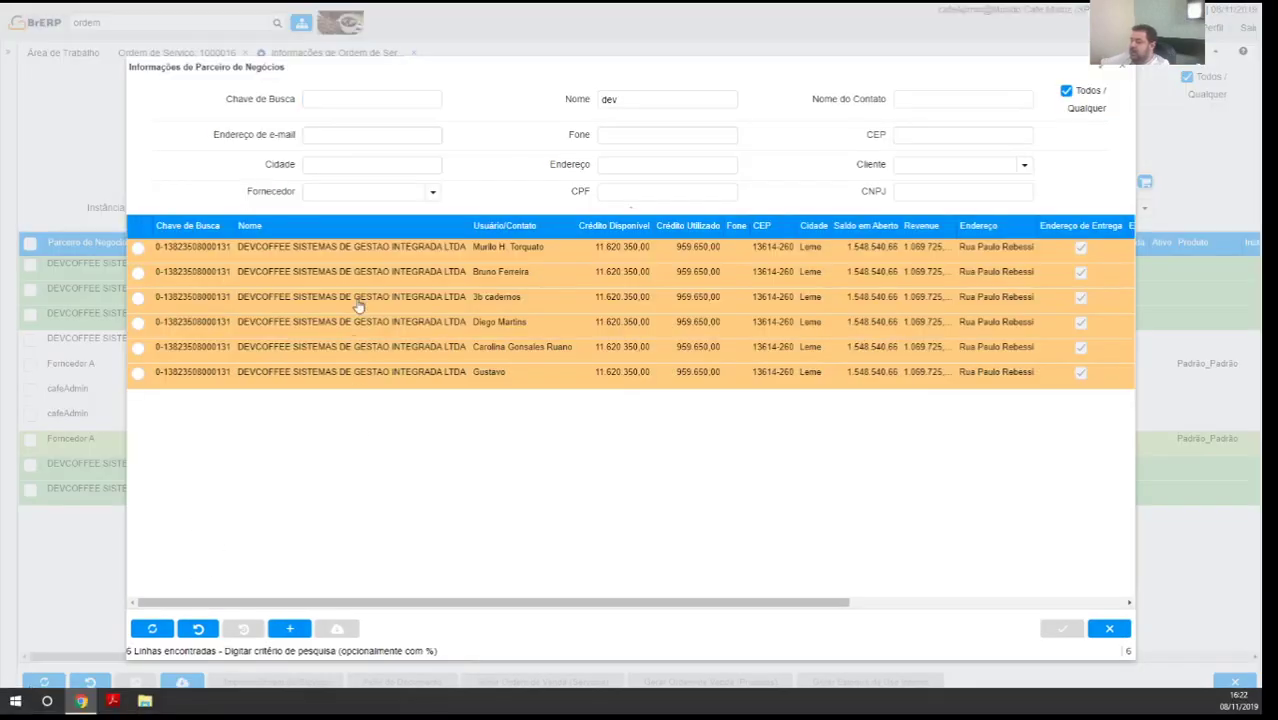
{"action": "double_click", "coordinate": [359, 302]}
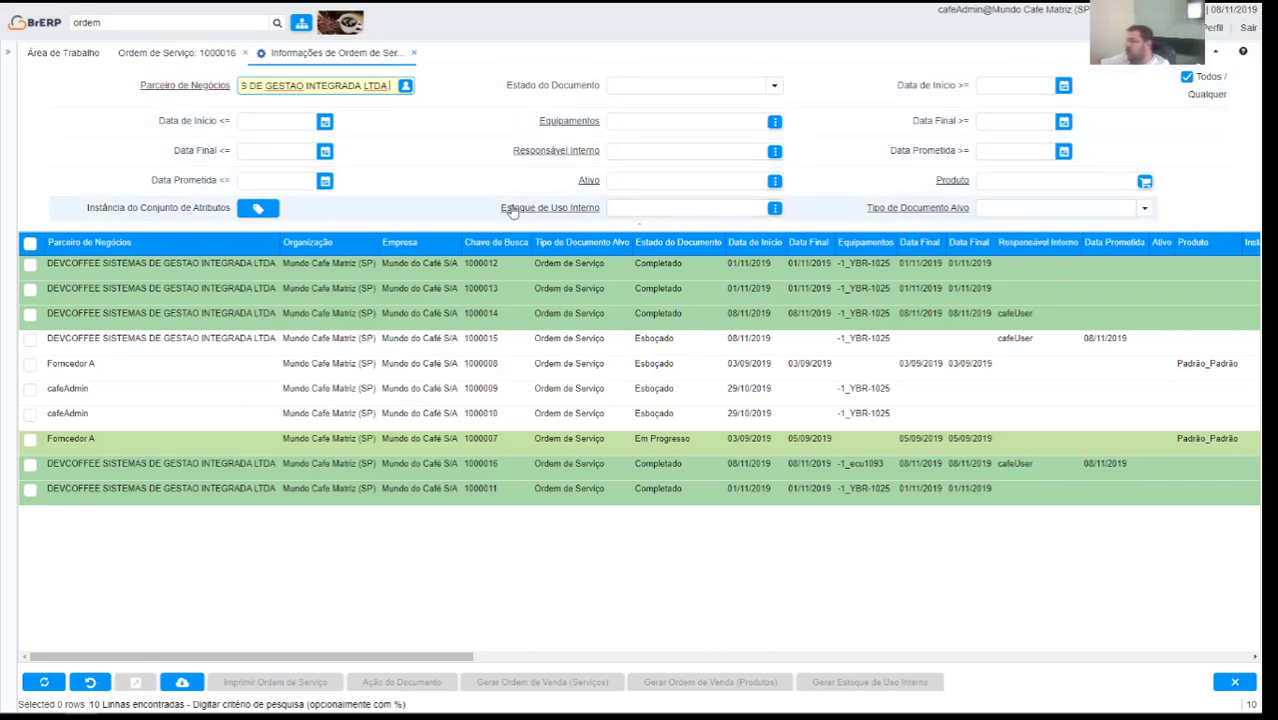
- Add the Completado document status filter and rerun the search, showing 5 orders
{"action": "left_click", "coordinate": [764, 88]}
{"action": "left_click", "coordinate": [641, 168]}
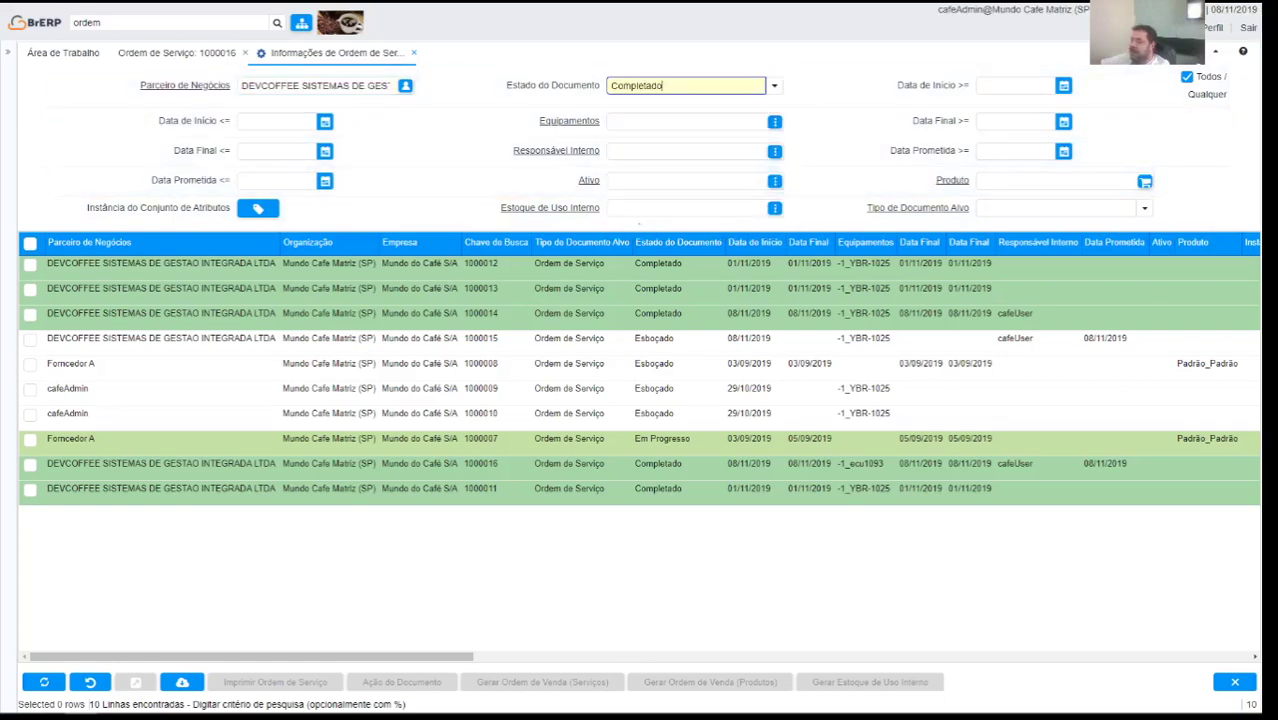
{"action": "left_click", "coordinate": [50, 681]}
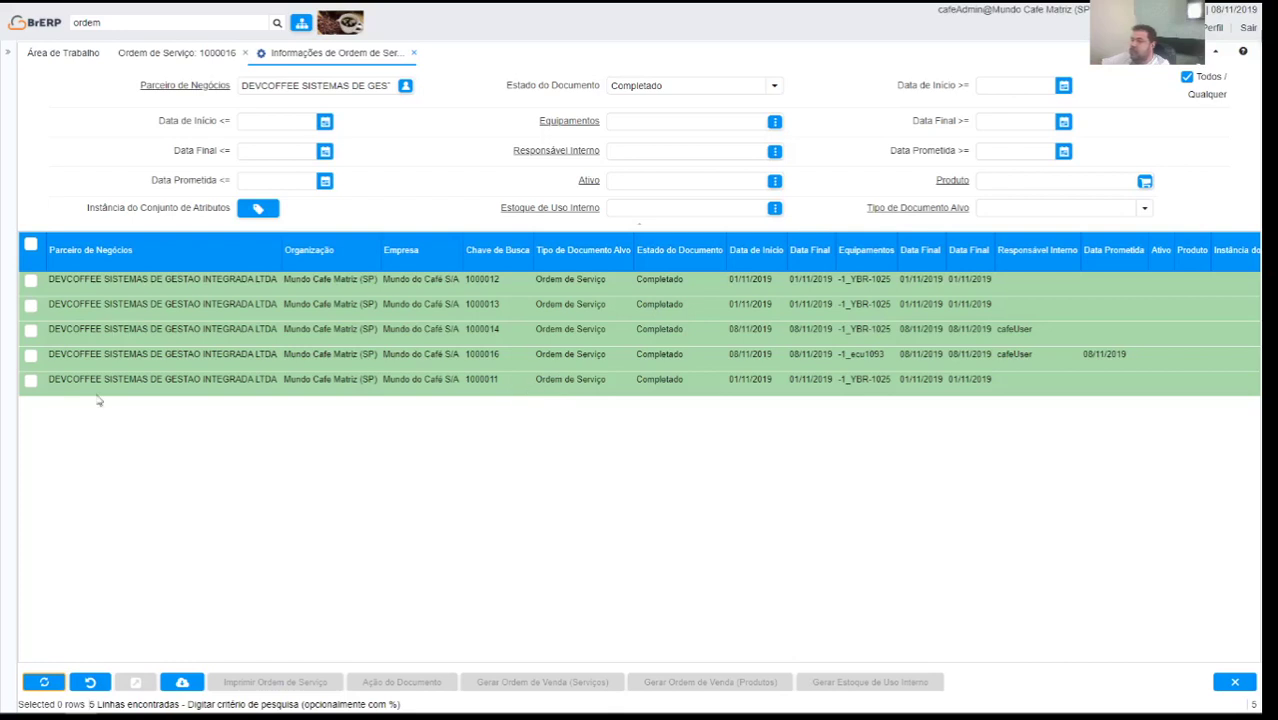
- Select only service order 1000016 in the lookup list
{"action": "left_click", "coordinate": [31, 245]}
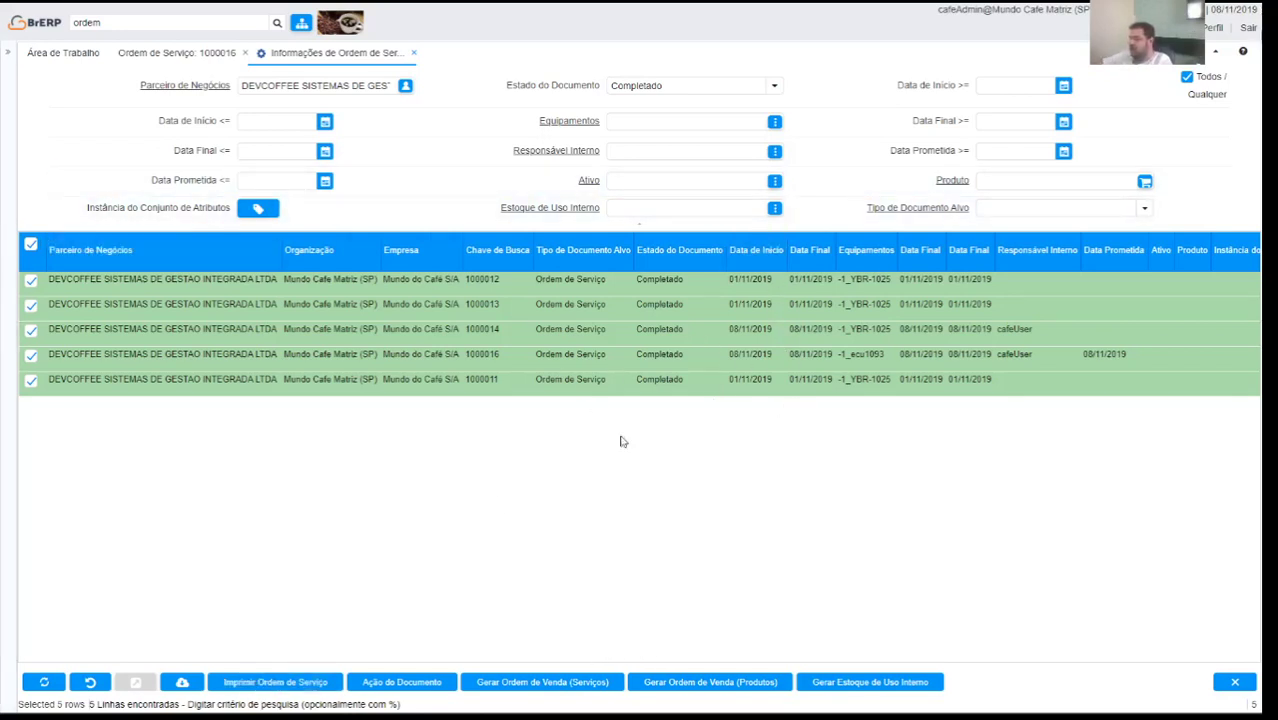
{"action": "left_click", "coordinate": [230, 360]}
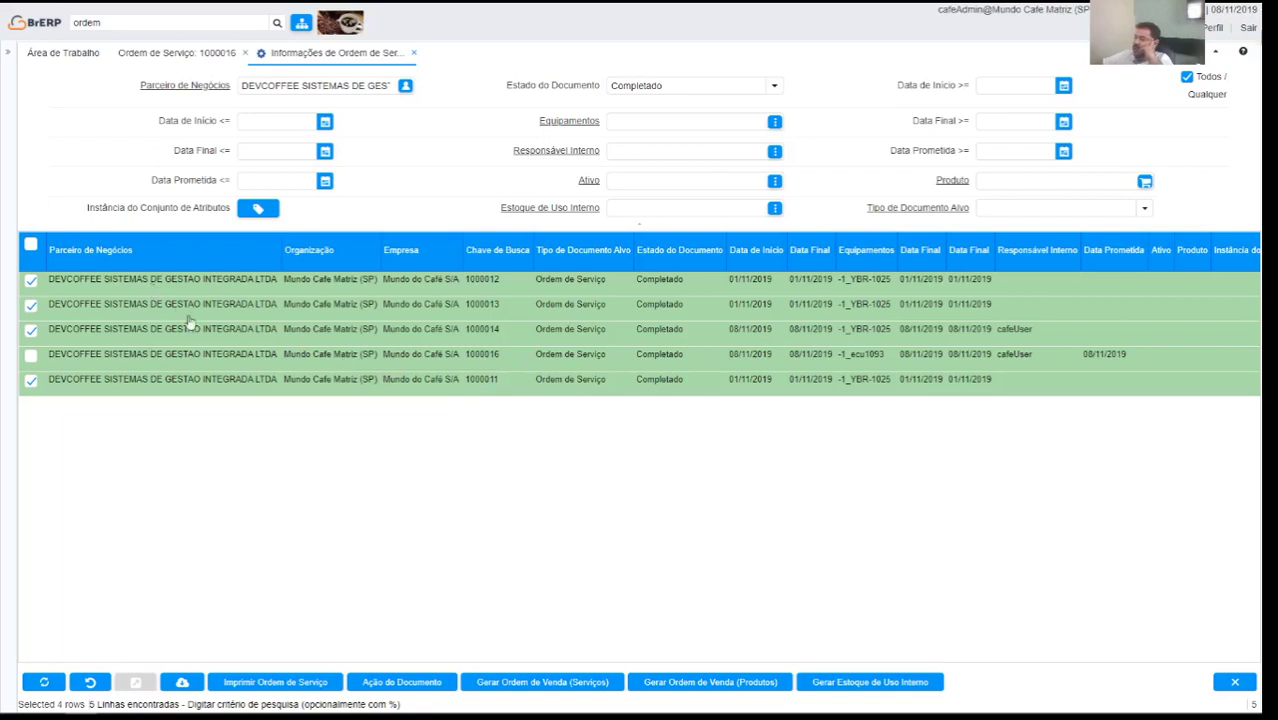
{"action": "left_click", "coordinate": [32, 246]}
{"action": "left_click", "coordinate": [31, 355]}
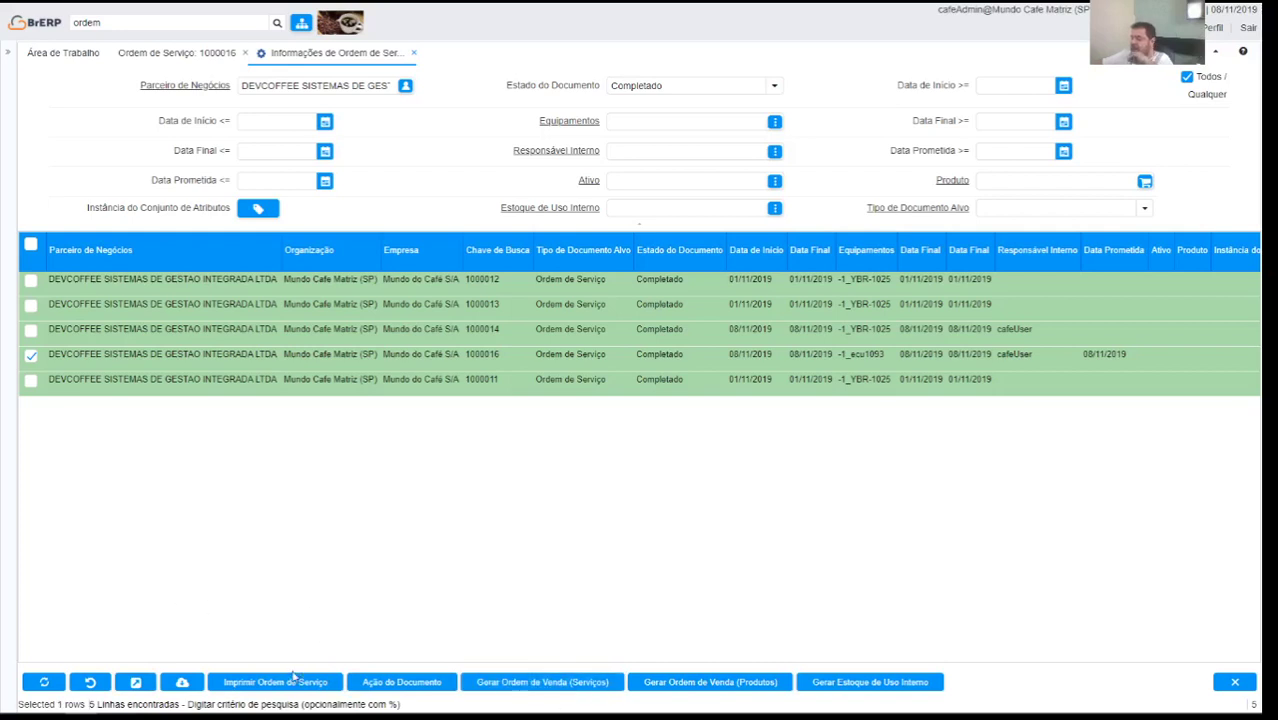
- Print service order 1000016, view the PDF, then close it and the success message
{"action": "left_click", "coordinate": [293, 680]}
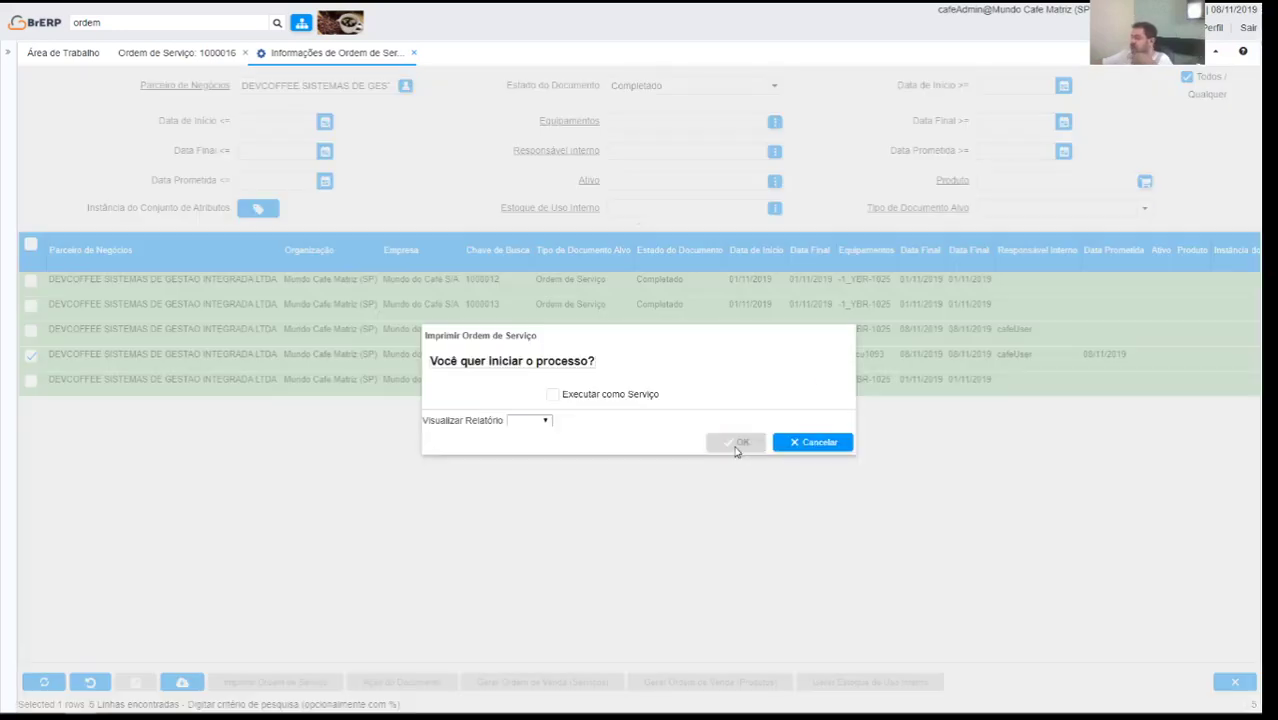
{"action": "left_click", "coordinate": [738, 443]}
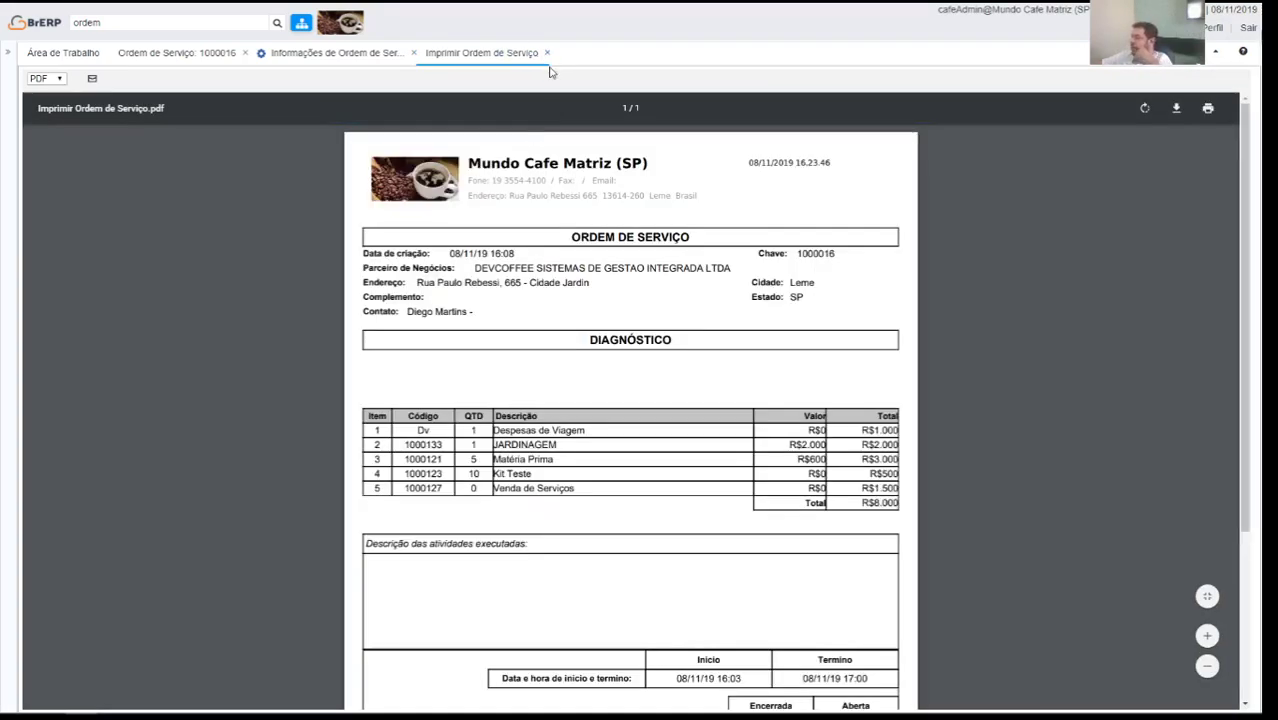
{"action": "left_click", "coordinate": [546, 53]}
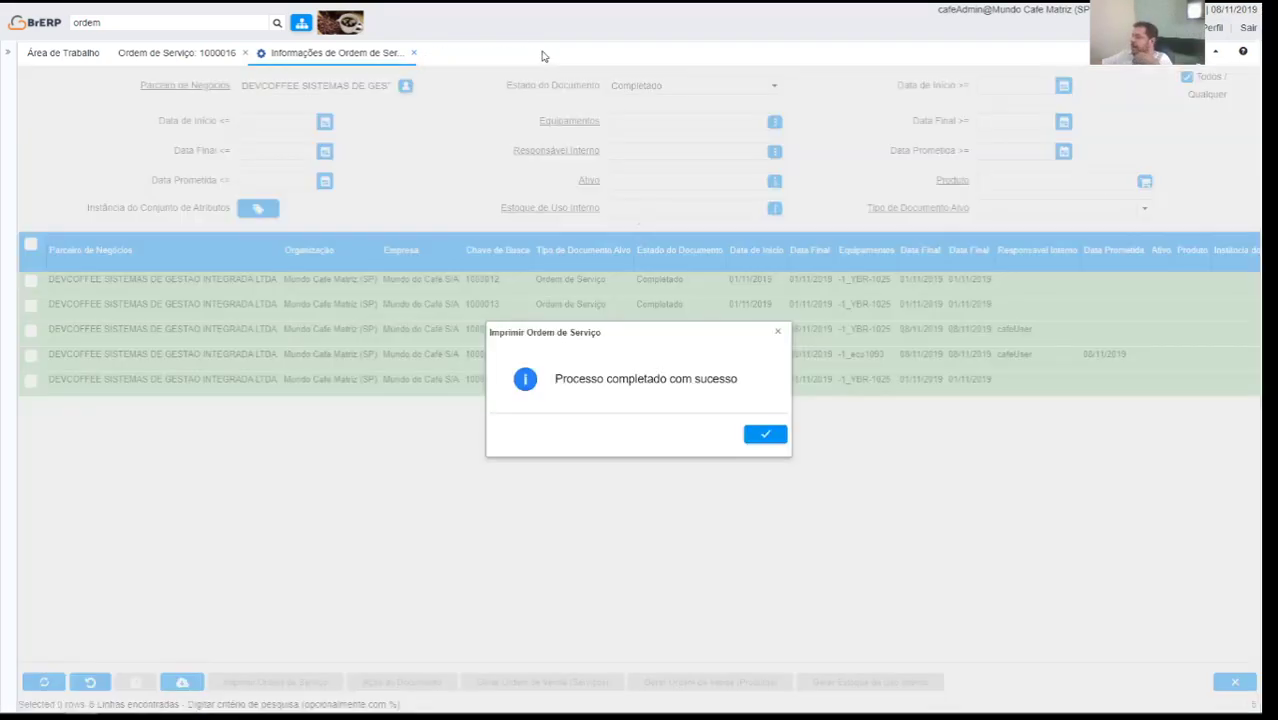
{"action": "left_click", "coordinate": [777, 333]}
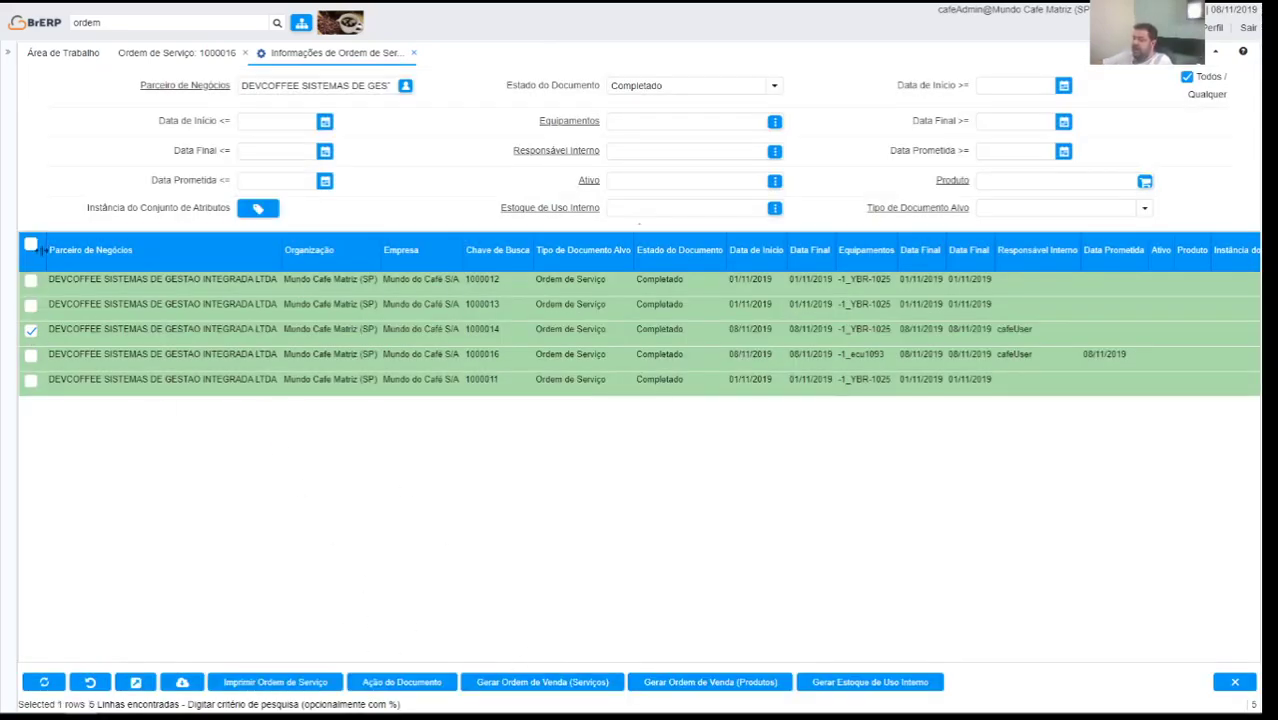
{"action": "left_click", "coordinate": [542, 682]}
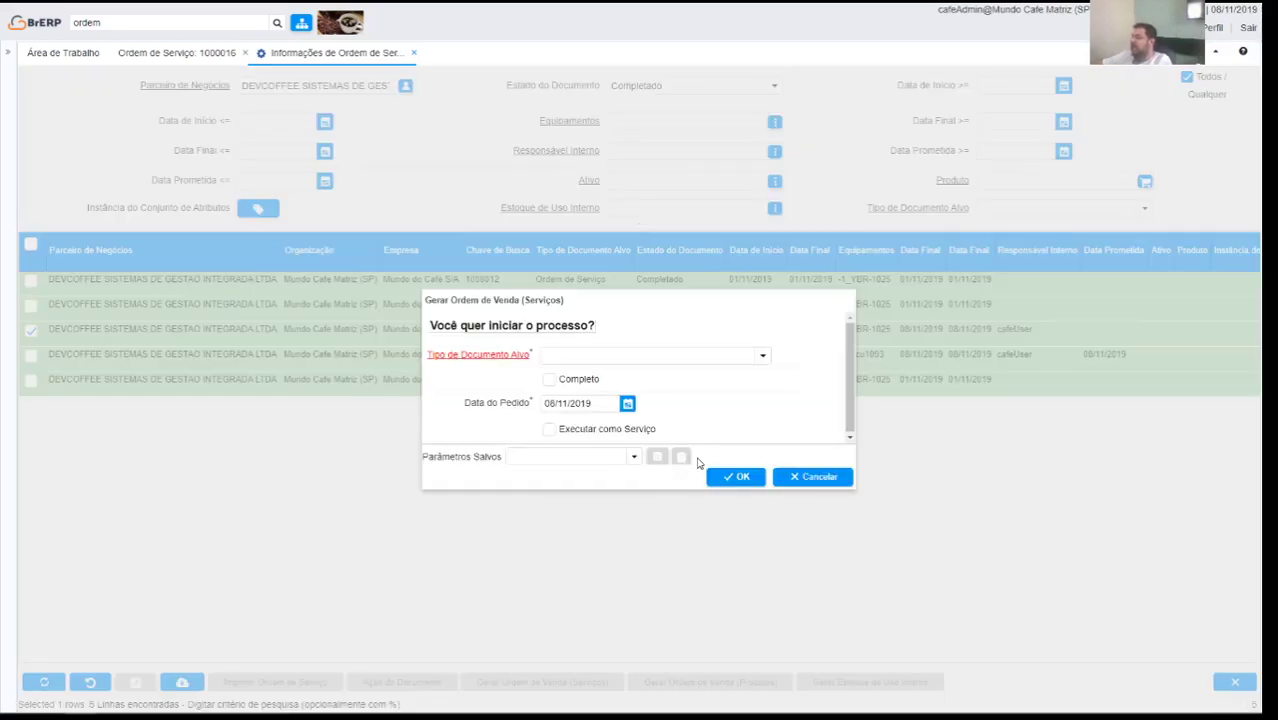
{"action": "left_click", "coordinate": [762, 355]}
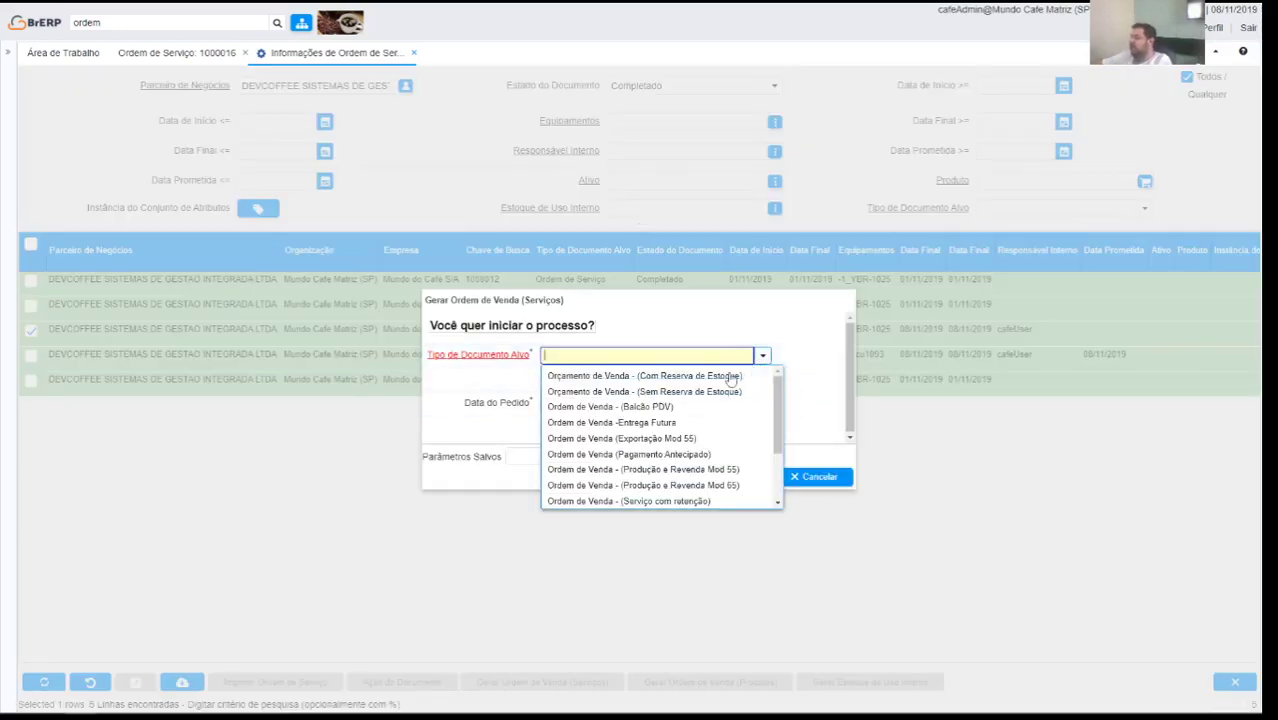
{"action": "scroll", "coordinate": [645, 470], "scroll_direction": "down", "scroll_amount": 2}
{"action": "left_click", "coordinate": [639, 459]}
{"action": "left_click", "coordinate": [740, 479]}
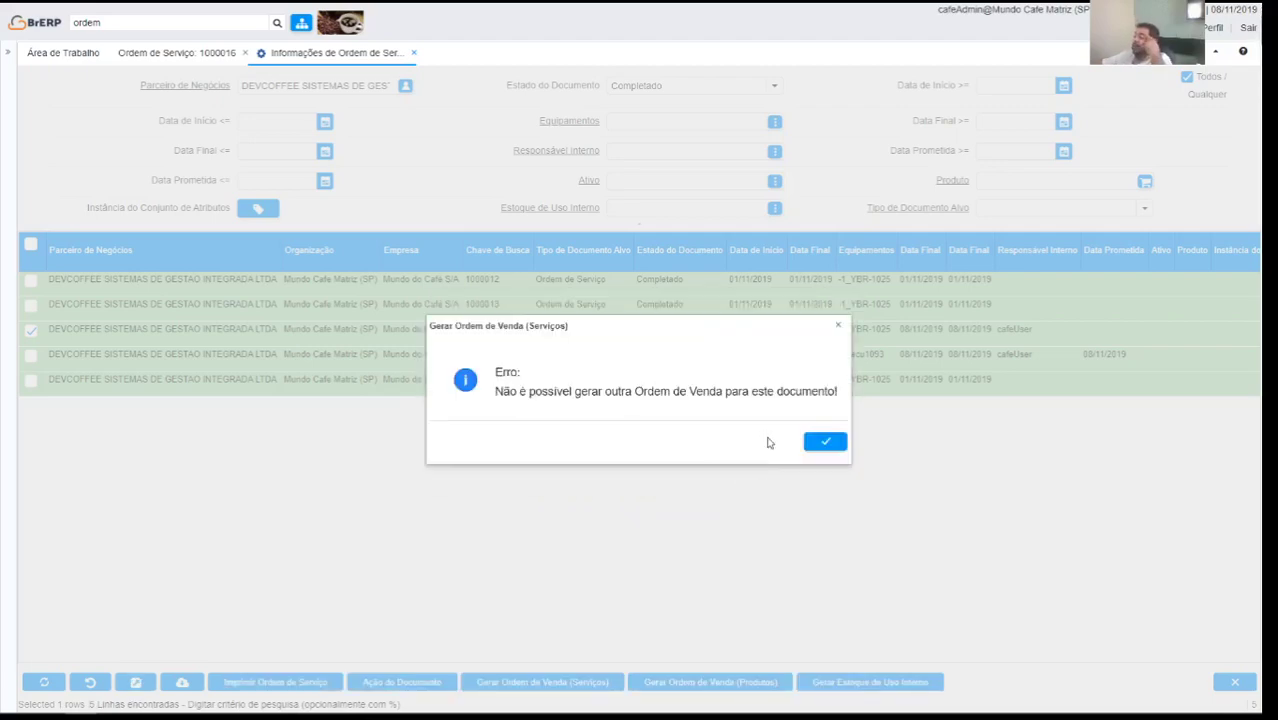
{"action": "left_click", "coordinate": [836, 446]}
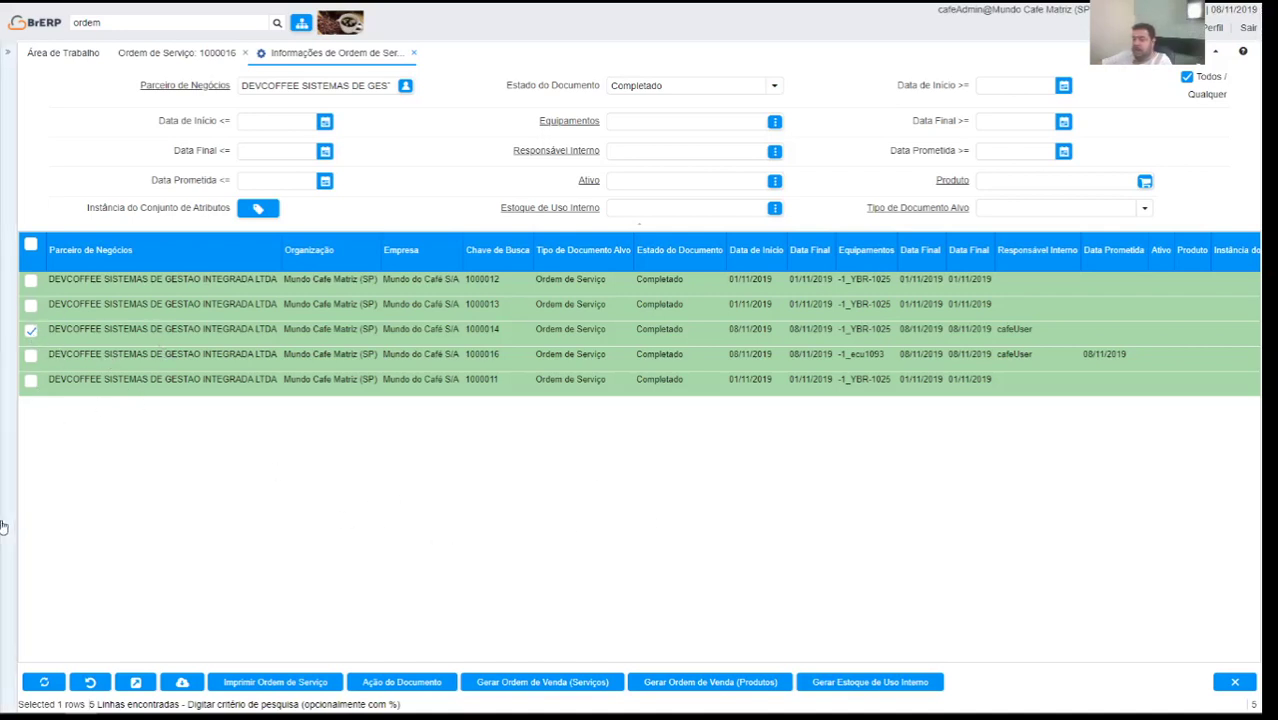
{"action": "left_click", "coordinate": [625, 354]}
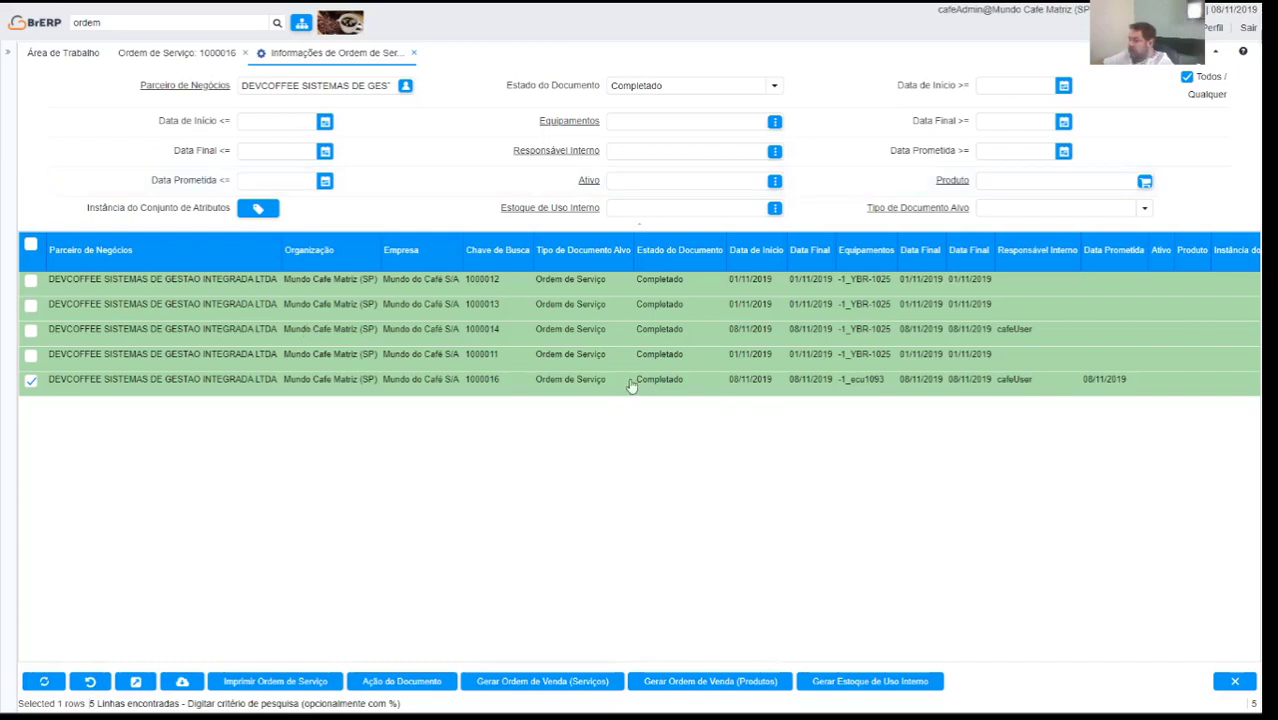
- Generate services sales order 50246 as Ordem de Venda - (Serviço com retenção) and open it
{"action": "left_click", "coordinate": [550, 683]}
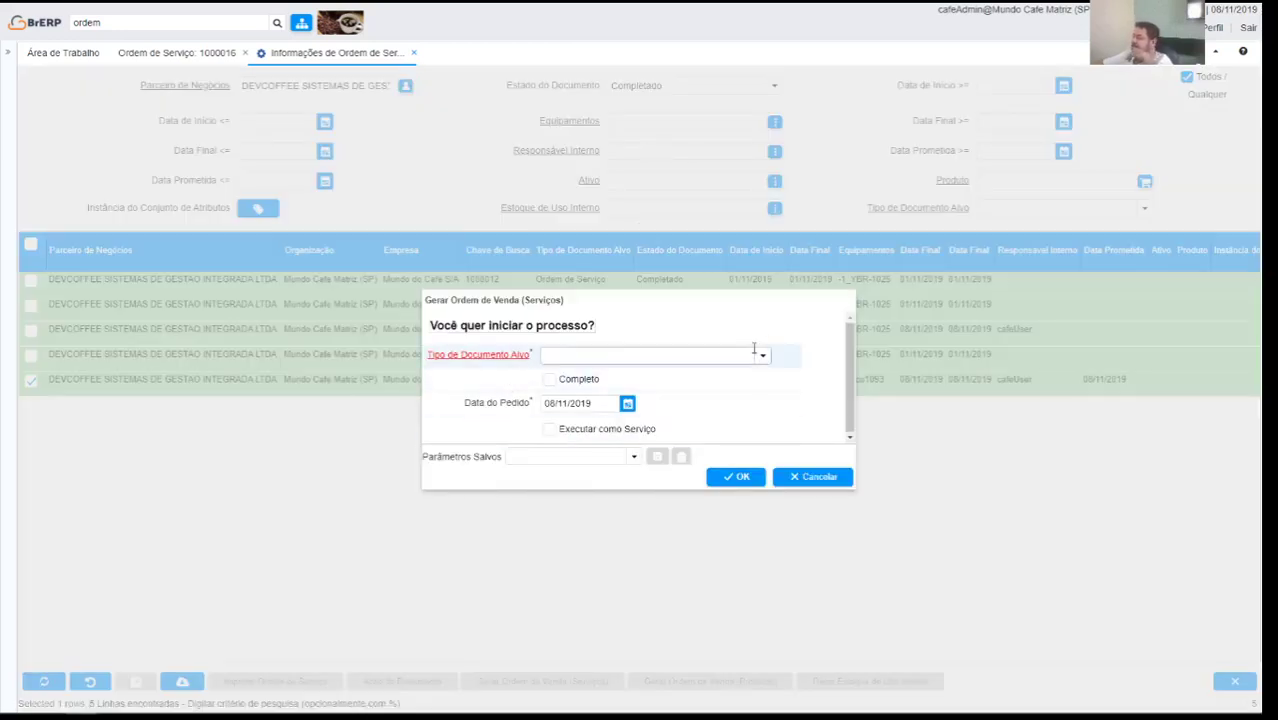
{"action": "left_click", "coordinate": [756, 354]}
{"action": "scroll", "coordinate": [713, 414], "scroll_direction": "down", "scroll_amount": 4}
{"action": "left_click", "coordinate": [660, 432]}
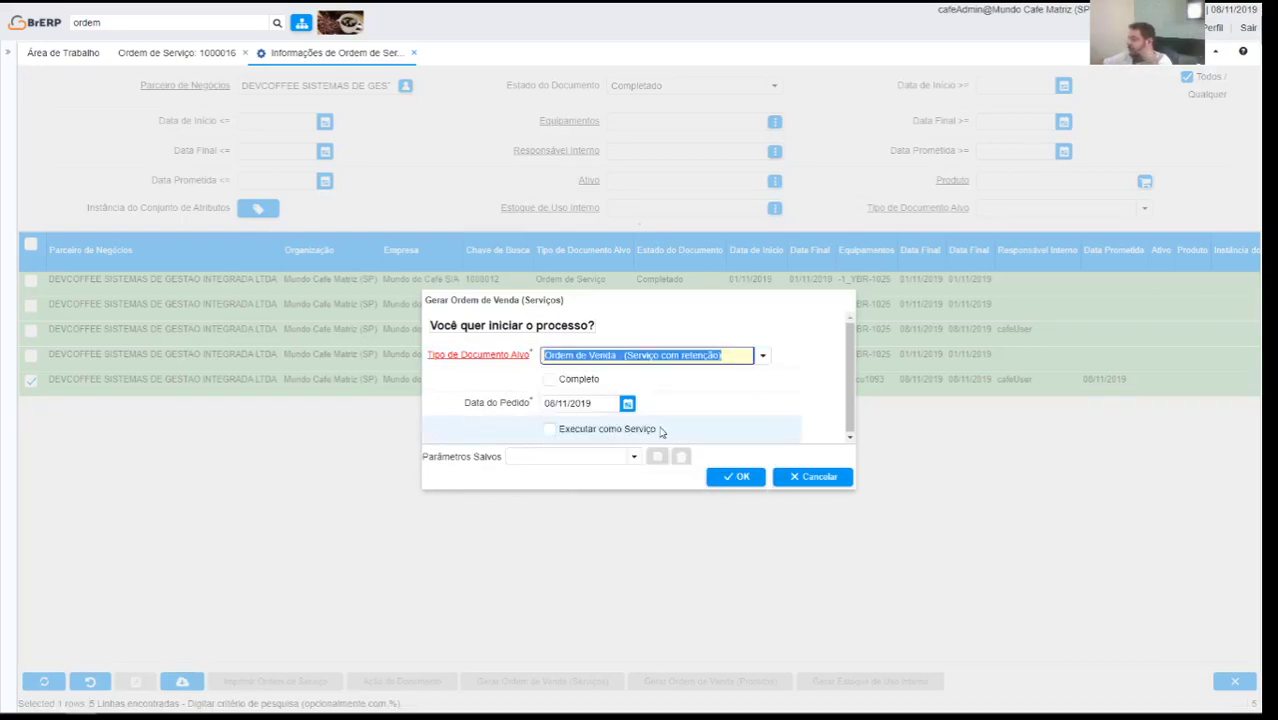
{"action": "left_click", "coordinate": [728, 480]}
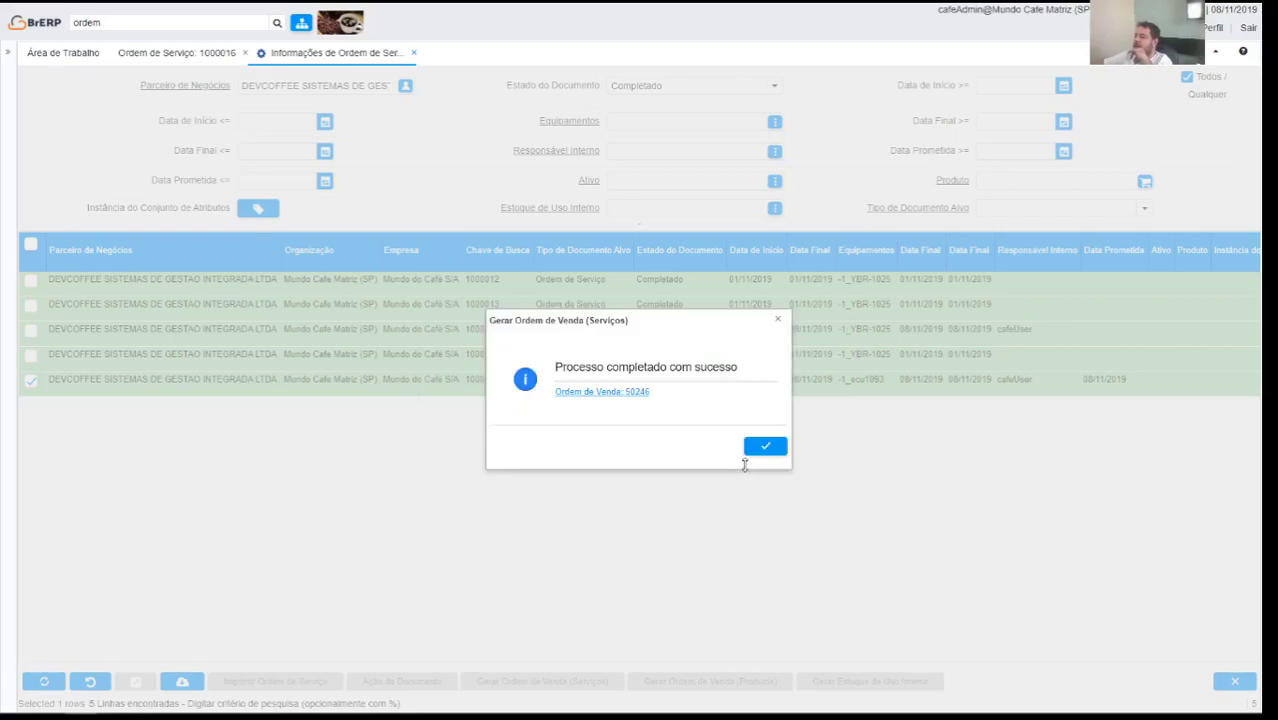
{"action": "left_click", "coordinate": [605, 392]}
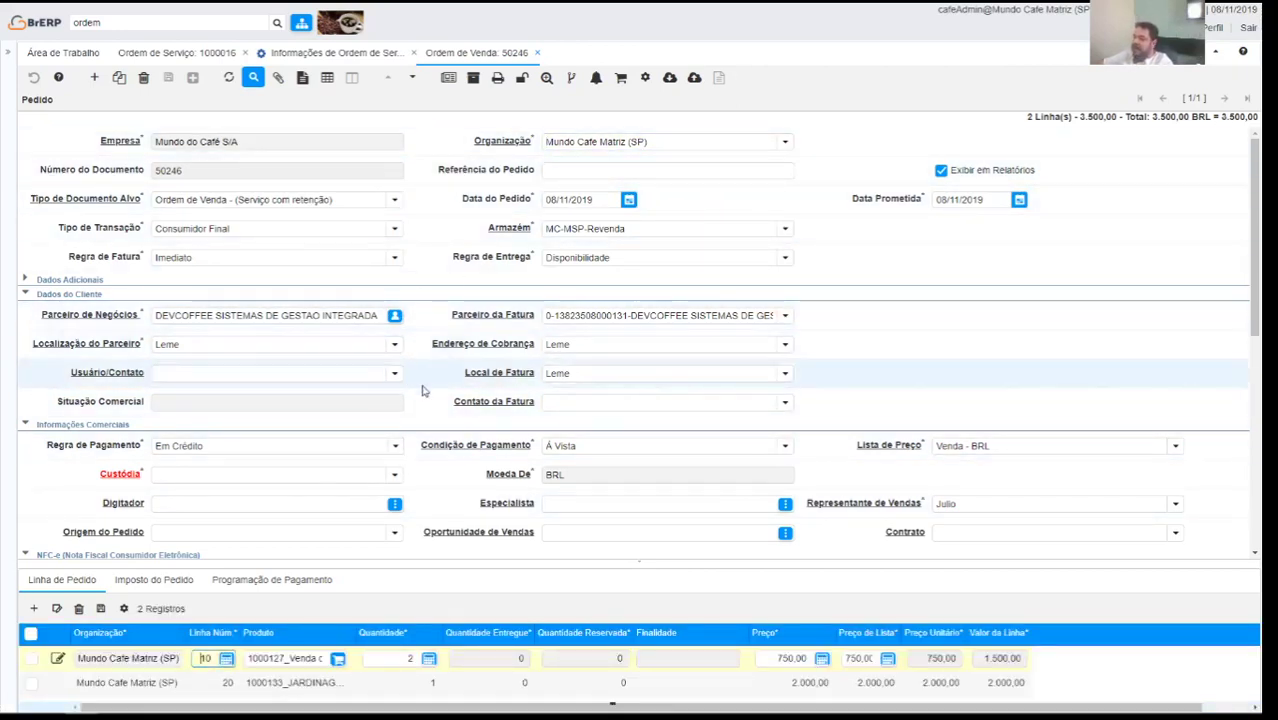
- Set the sales order's Custódia to Boleto and save
{"action": "left_click", "coordinate": [394, 474]}
{"action": "left_click", "coordinate": [229, 497]}
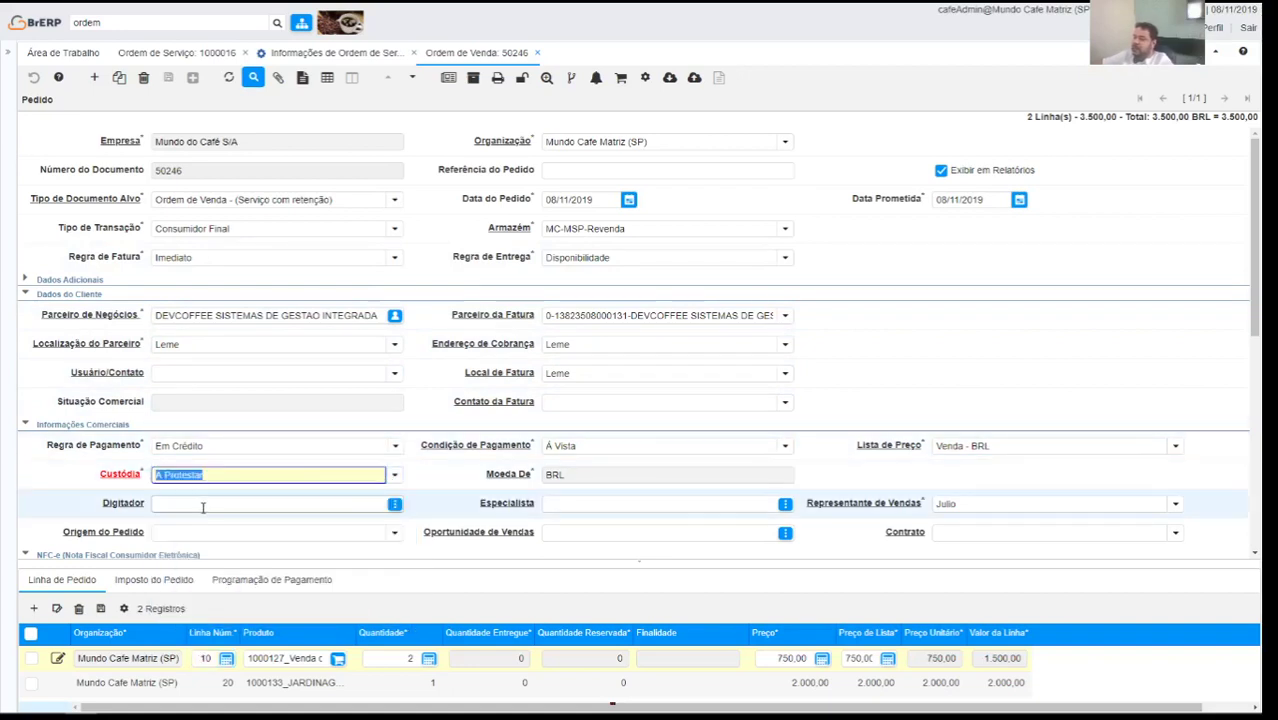
{"action": "left_click", "coordinate": [394, 474]}
{"action": "left_click", "coordinate": [190, 511]}
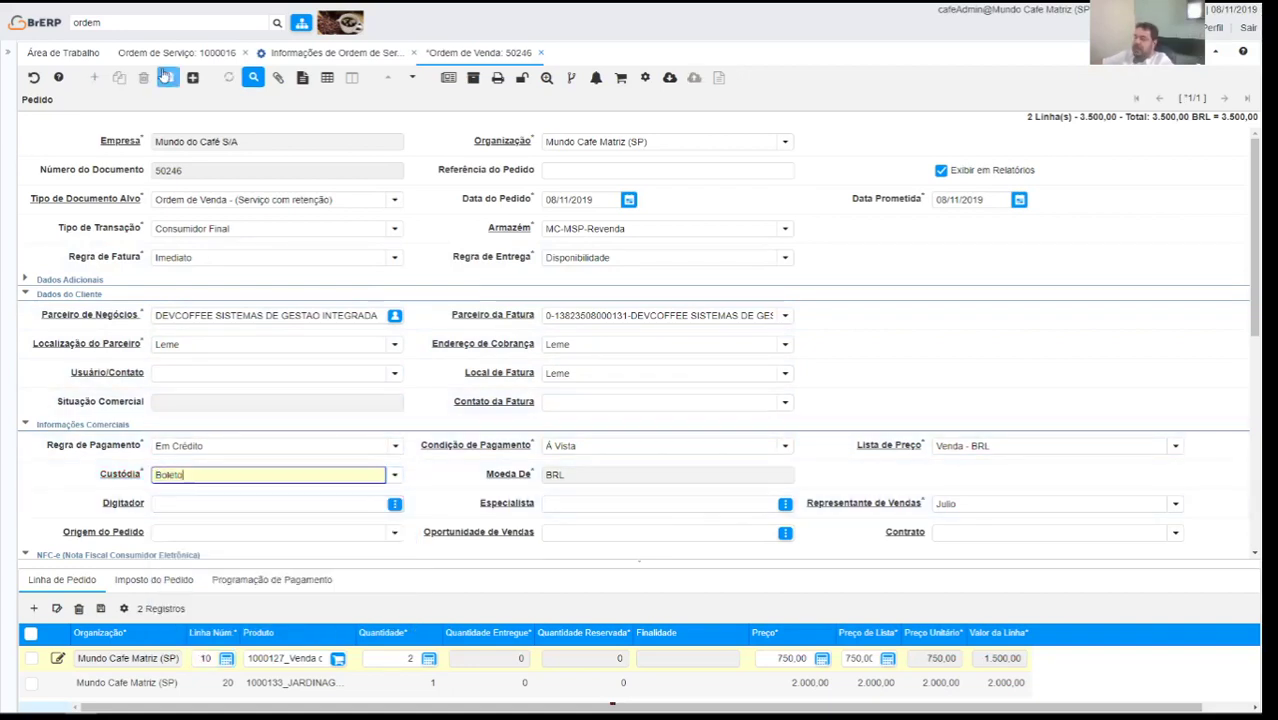
{"action": "double_click", "coordinate": [61, 585]}
- Review both order lines in detail, then return to the Pedido header
{"action": "left_click", "coordinate": [63, 590]}
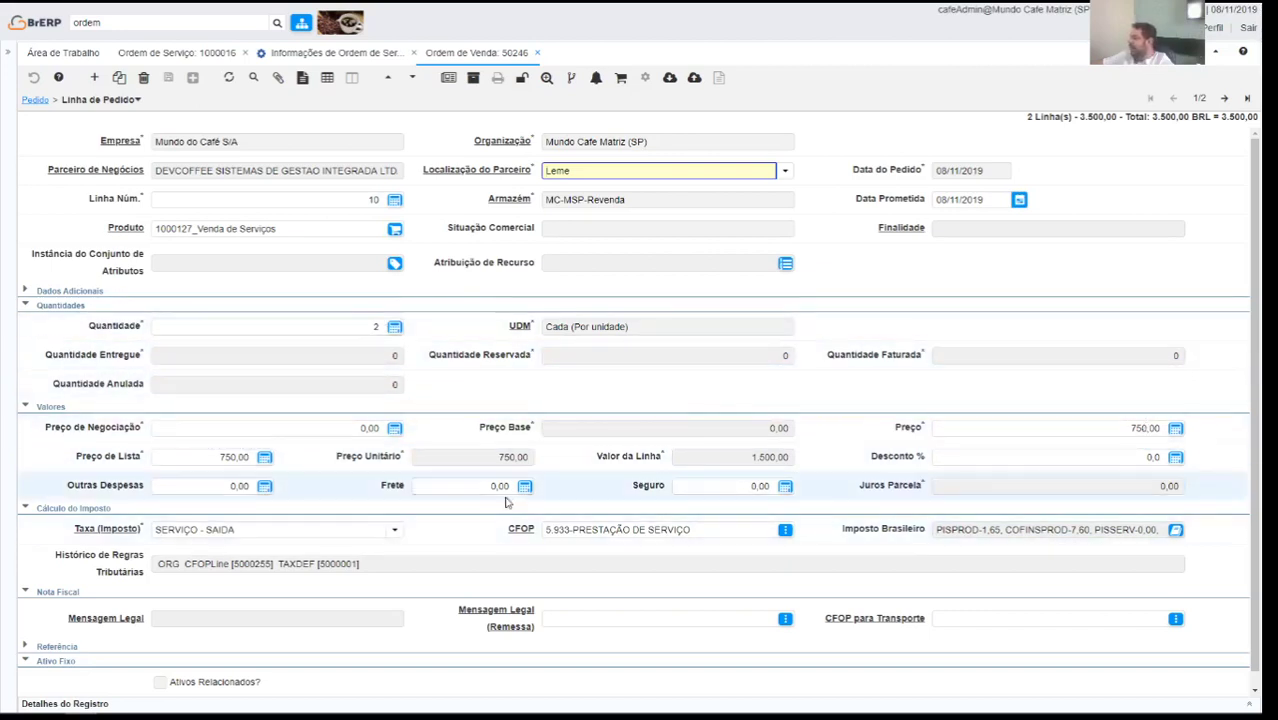
{"action": "left_click", "coordinate": [1230, 98]}
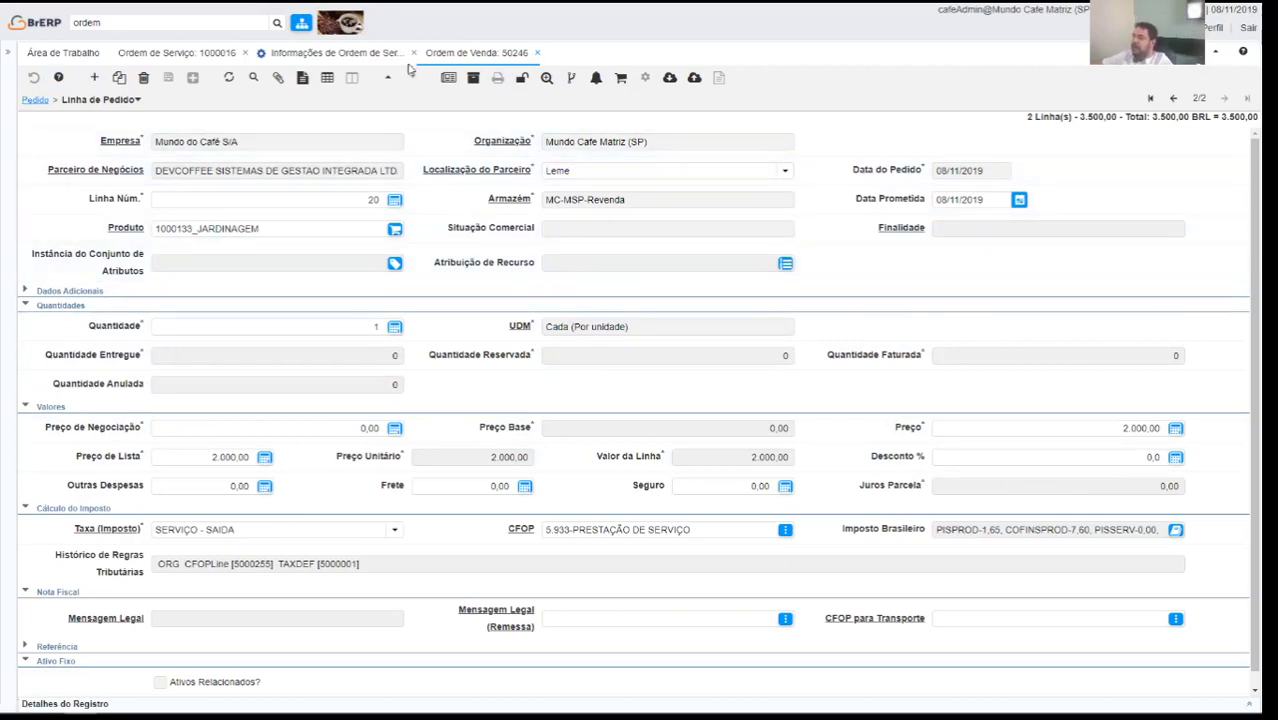
{"action": "left_click", "coordinate": [35, 99]}
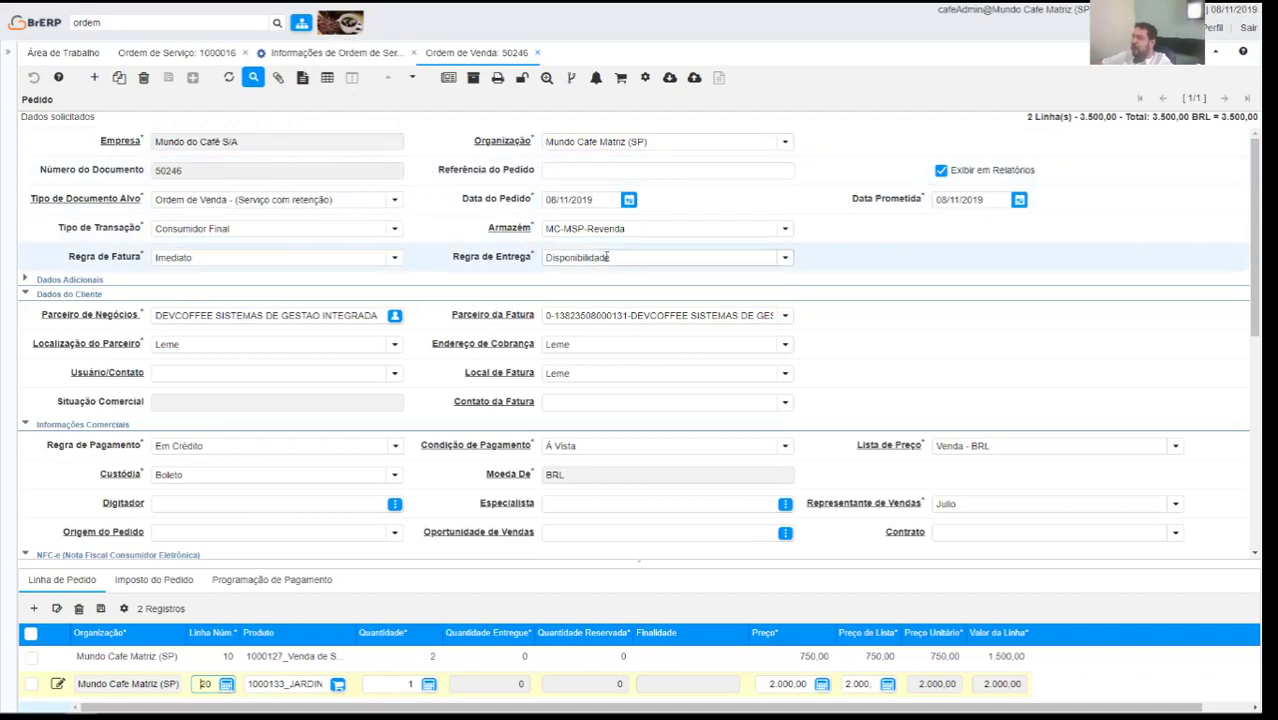
- Run Completo on sales order 50246, cancel the follow-up Fechar dialog, and view linked documents
{"action": "scroll", "coordinate": [742, 425], "scroll_direction": "down", "scroll_amount": 3}
{"action": "scroll", "coordinate": [742, 425], "scroll_direction": "down", "scroll_amount": 7}
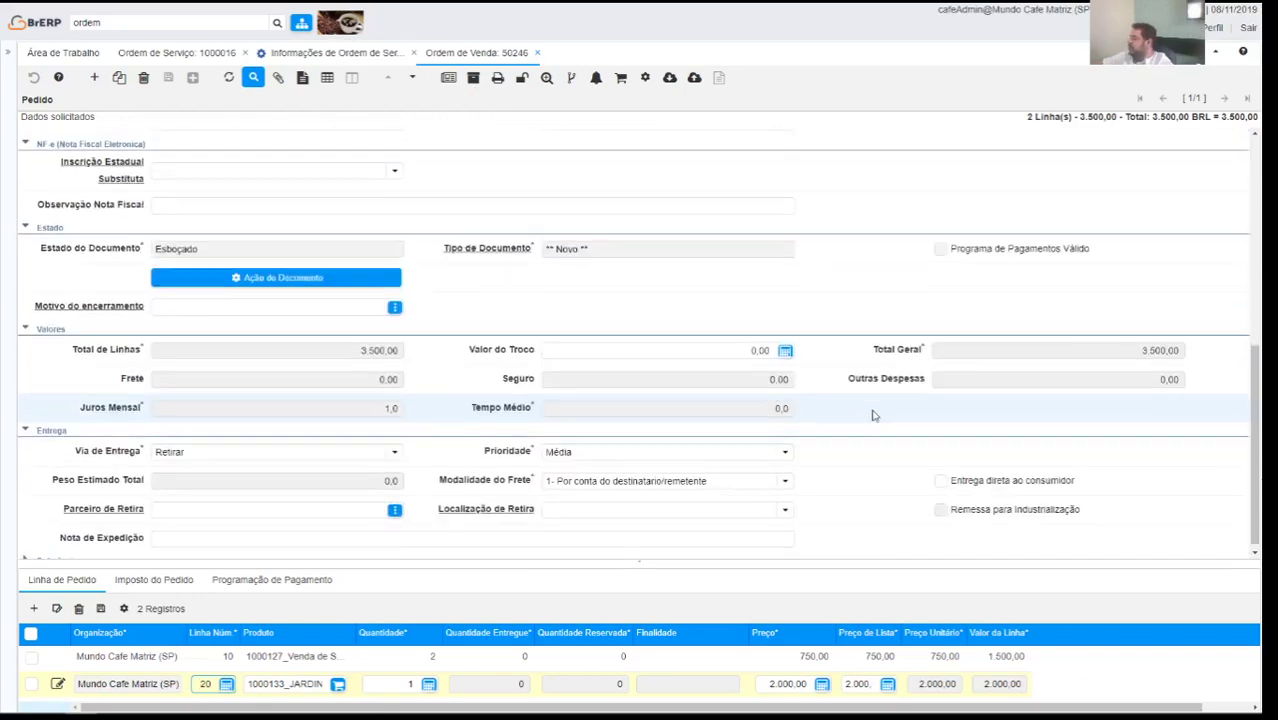
{"action": "scroll", "coordinate": [870, 414], "scroll_direction": "up", "scroll_amount": 4}
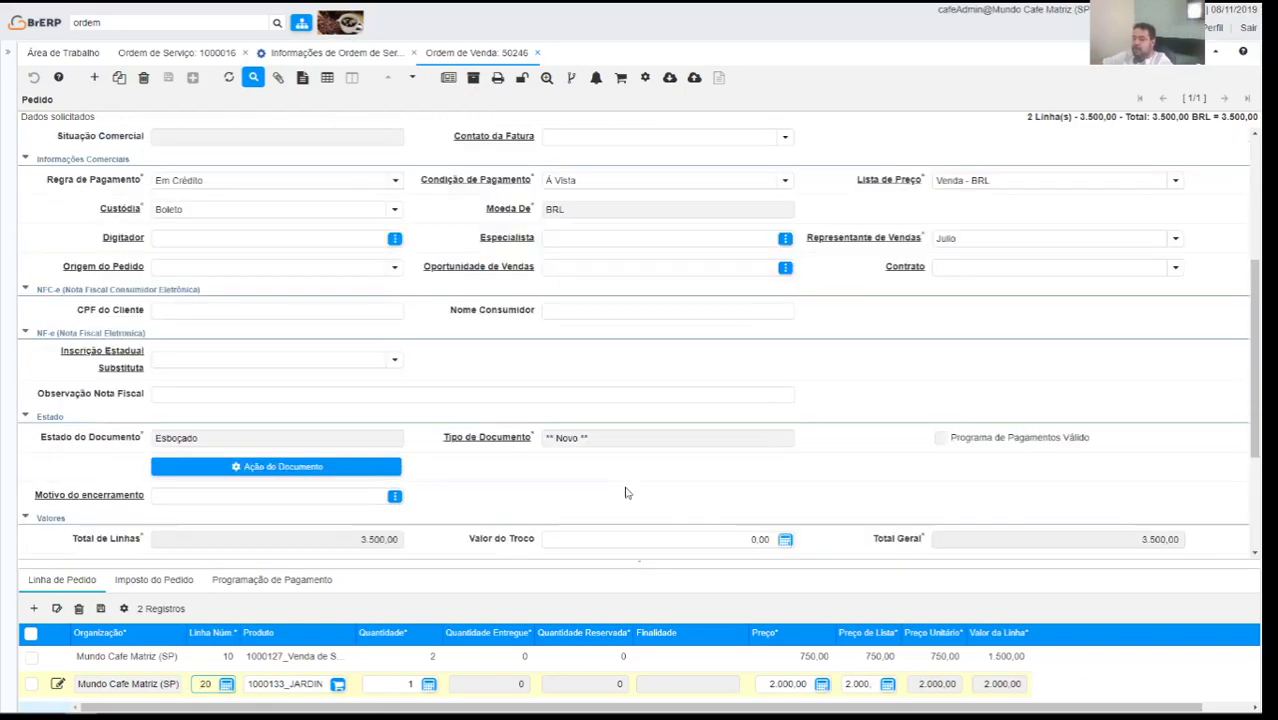
{"action": "left_click", "coordinate": [276, 466]}
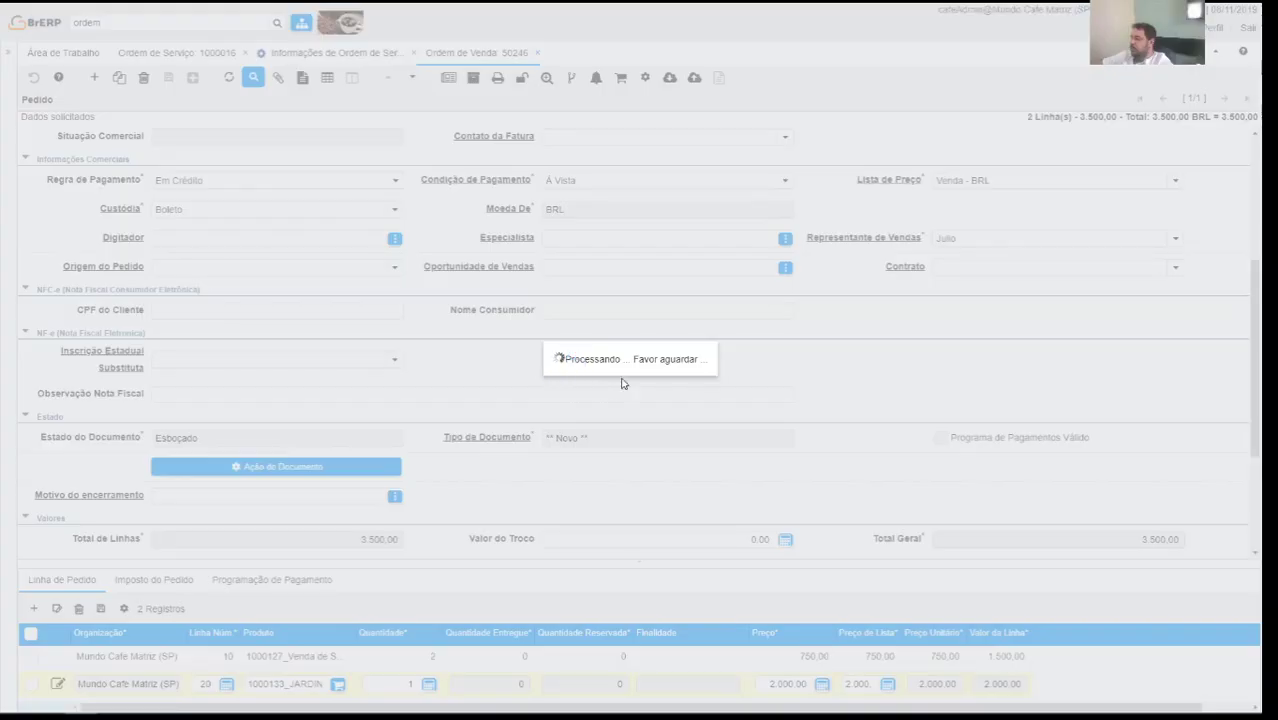
{"action": "left_click", "coordinate": [595, 362]}
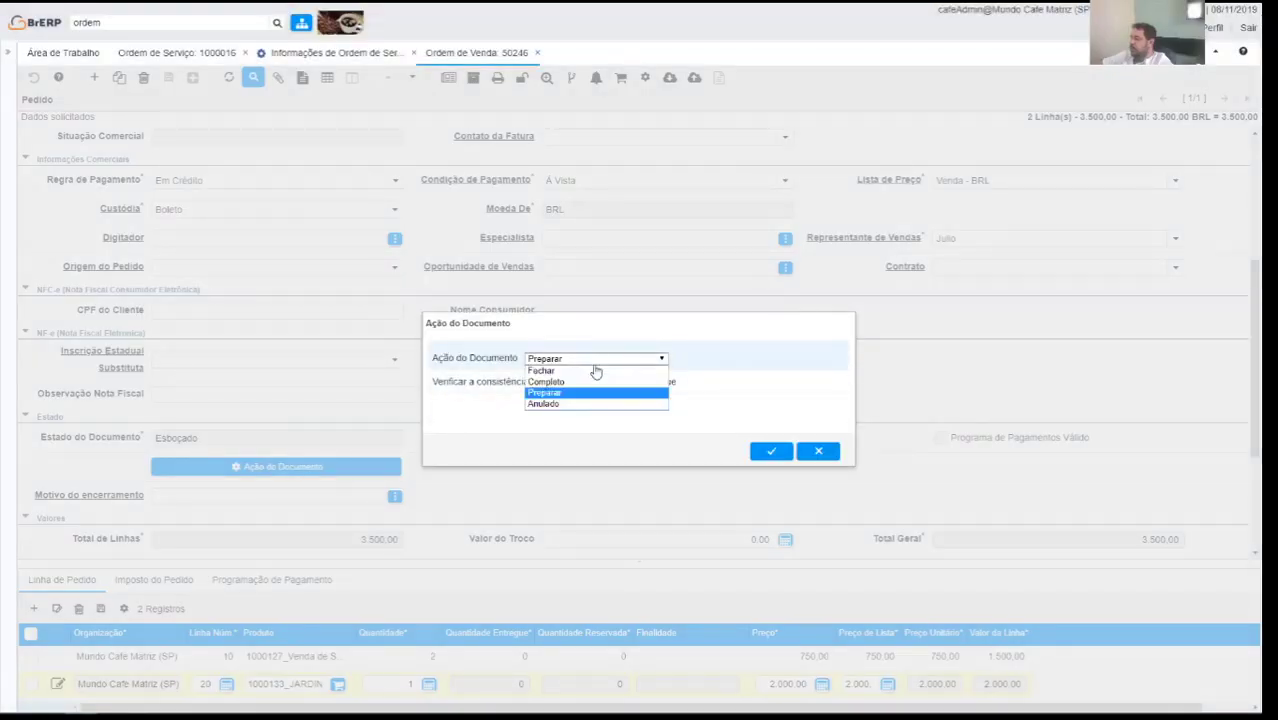
{"action": "left_click", "coordinate": [565, 382]}
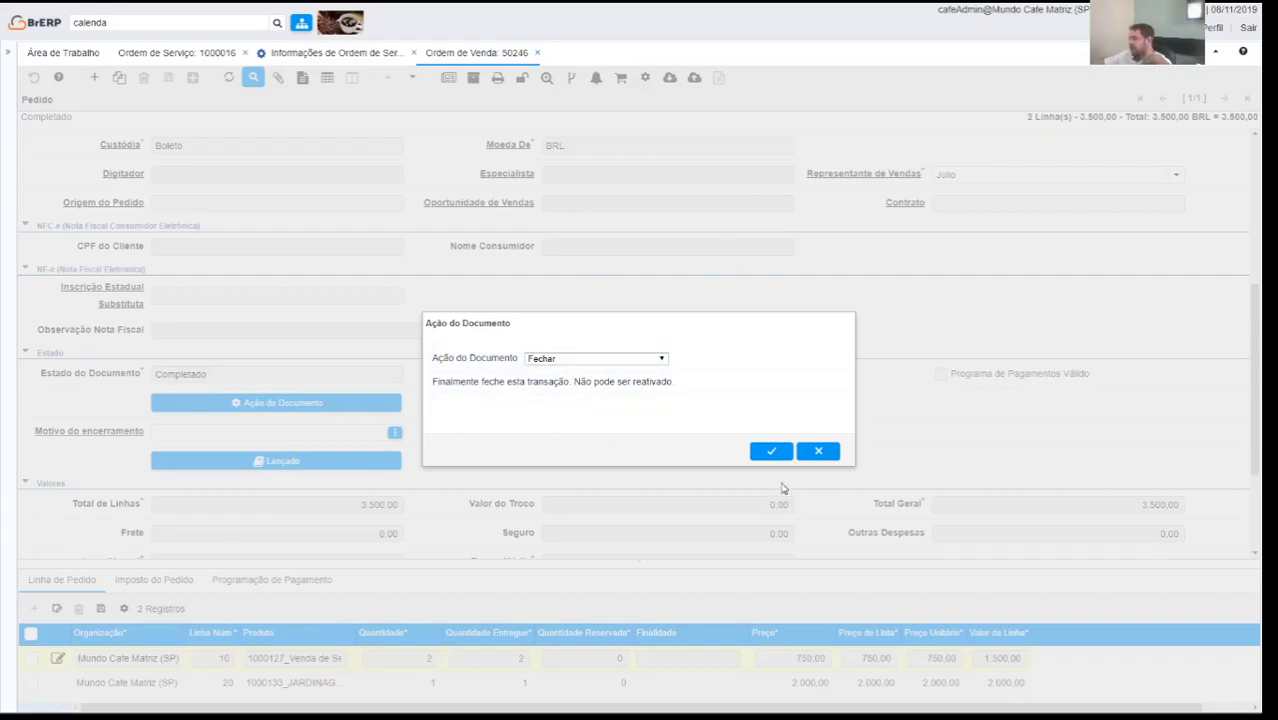
{"action": "left_click", "coordinate": [806, 452]}
{"action": "scroll", "coordinate": [597, 223], "scroll_direction": "up", "scroll_amount": 5}
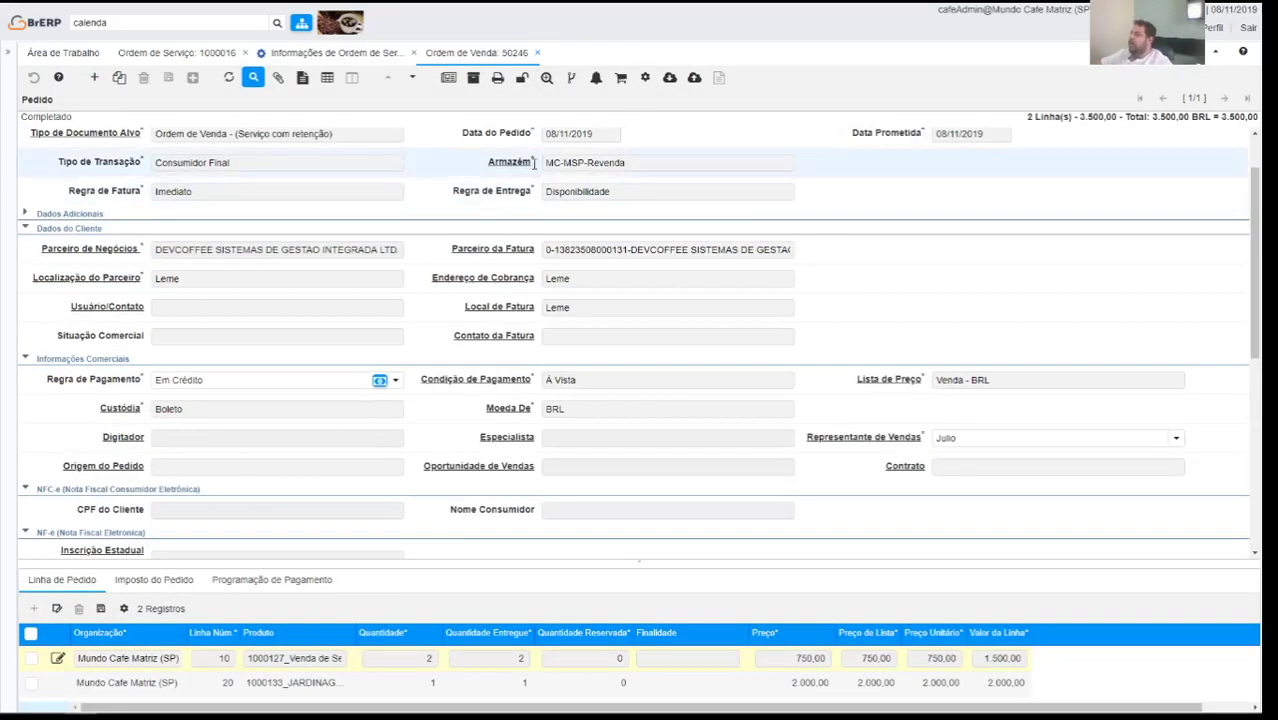
{"action": "left_click", "coordinate": [546, 79]}
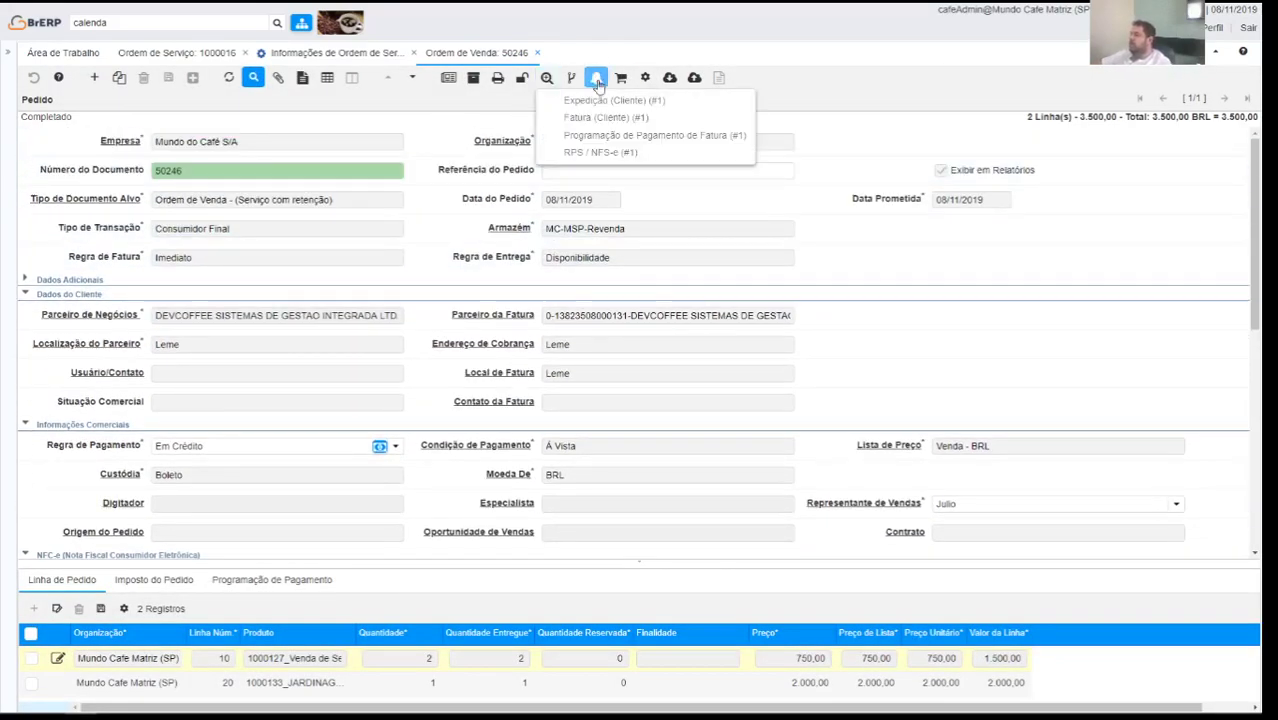
- View RPS / NFS-e invoice 112, then close it and the sales order 50246 tab
{"action": "left_click", "coordinate": [629, 147]}
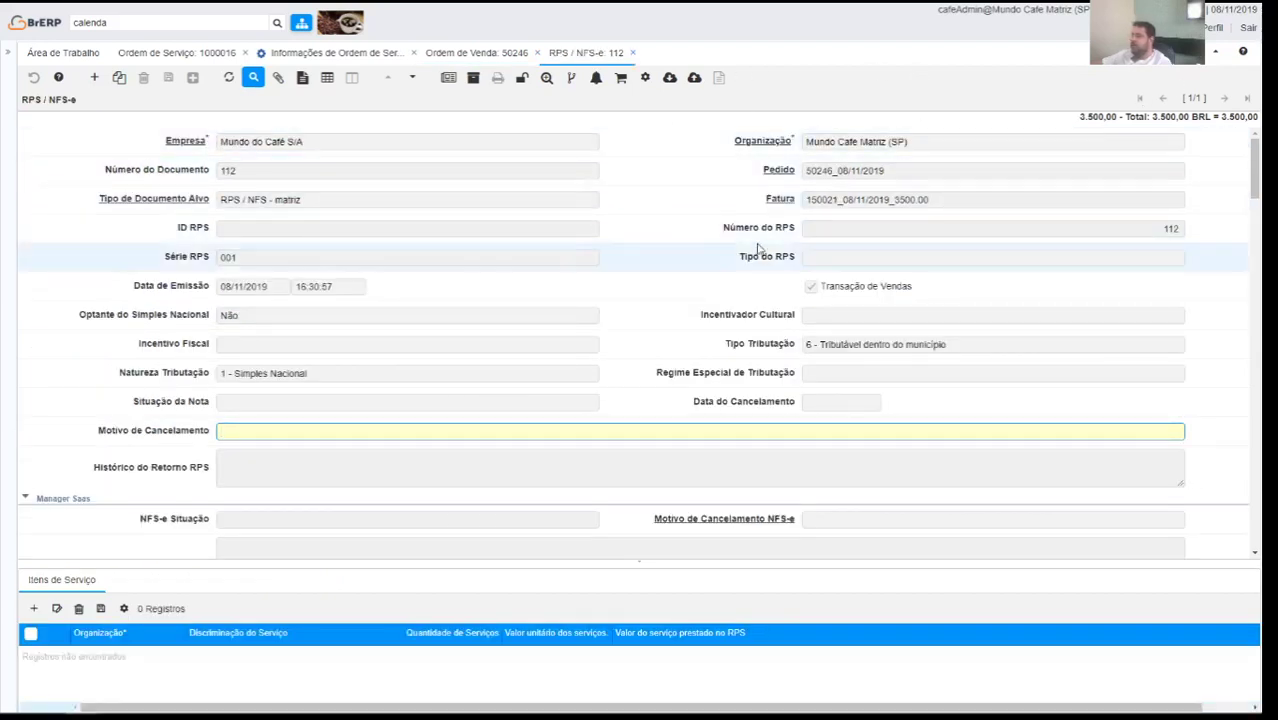
{"action": "left_click", "coordinate": [636, 55]}
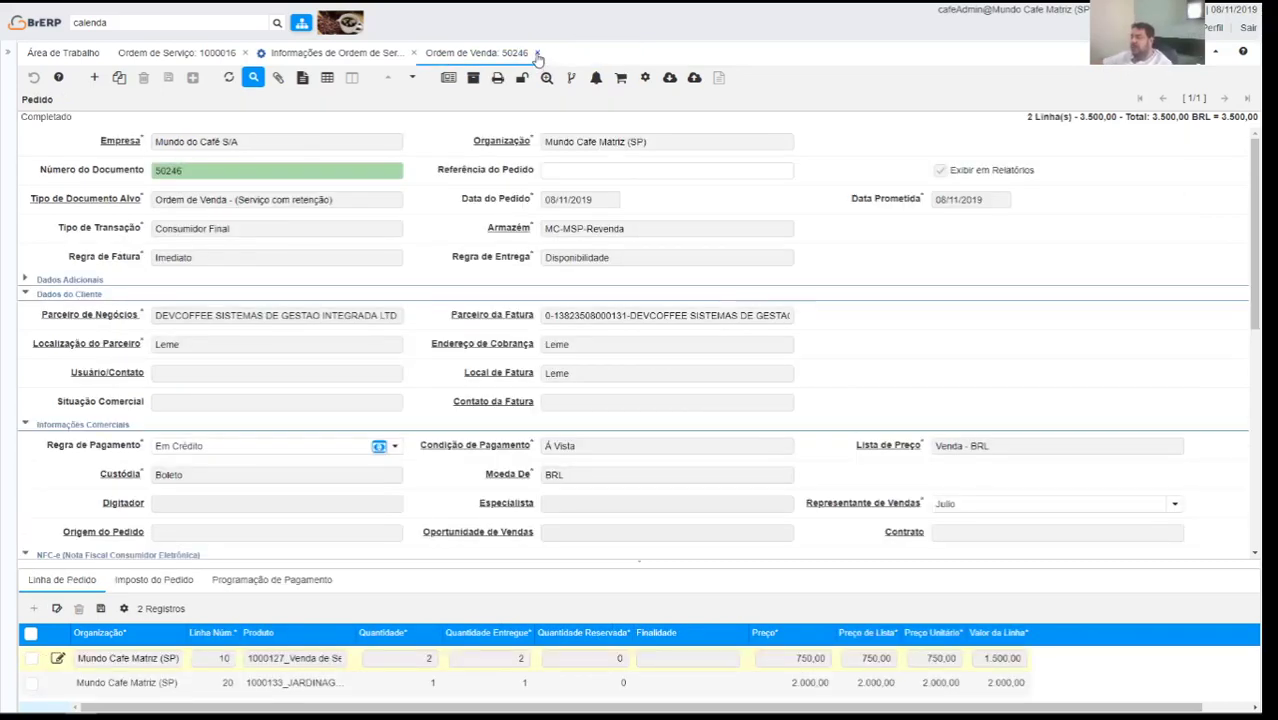
{"action": "left_click", "coordinate": [537, 53]}
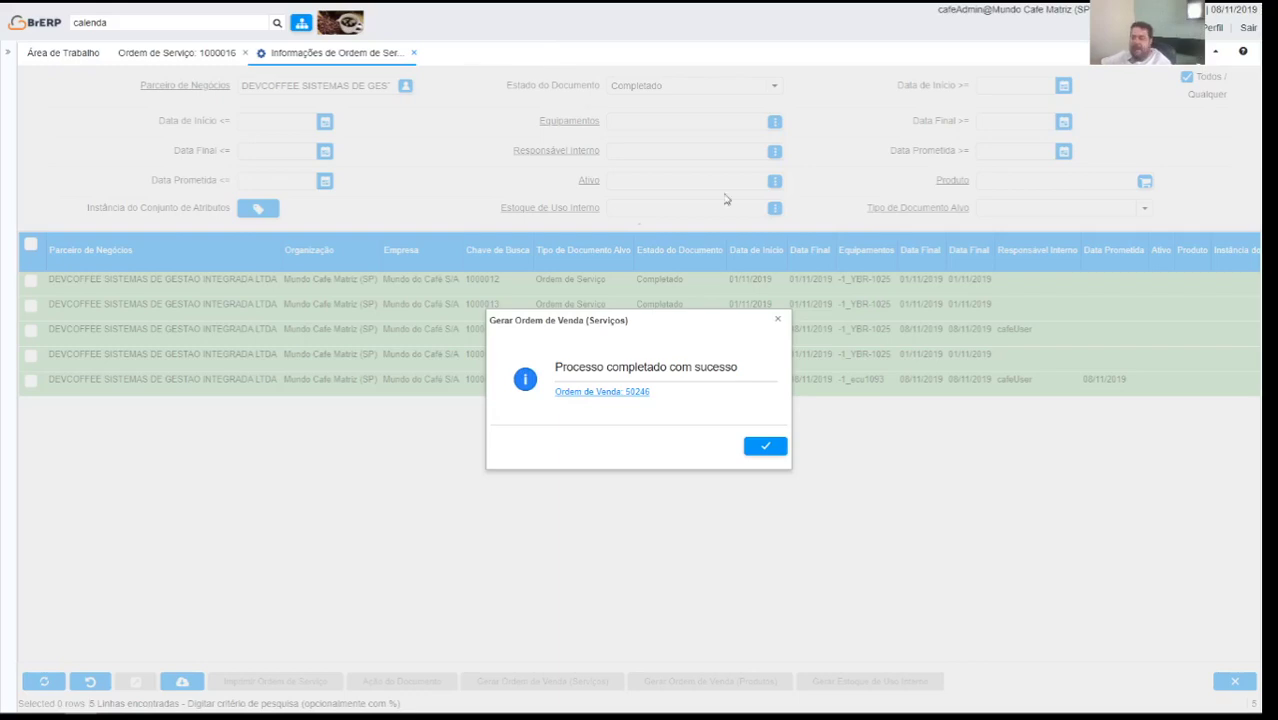
- Select service order 1000016 and generate a products sales order of type Ordem de Venda - V0
{"action": "left_click", "coordinate": [779, 324]}
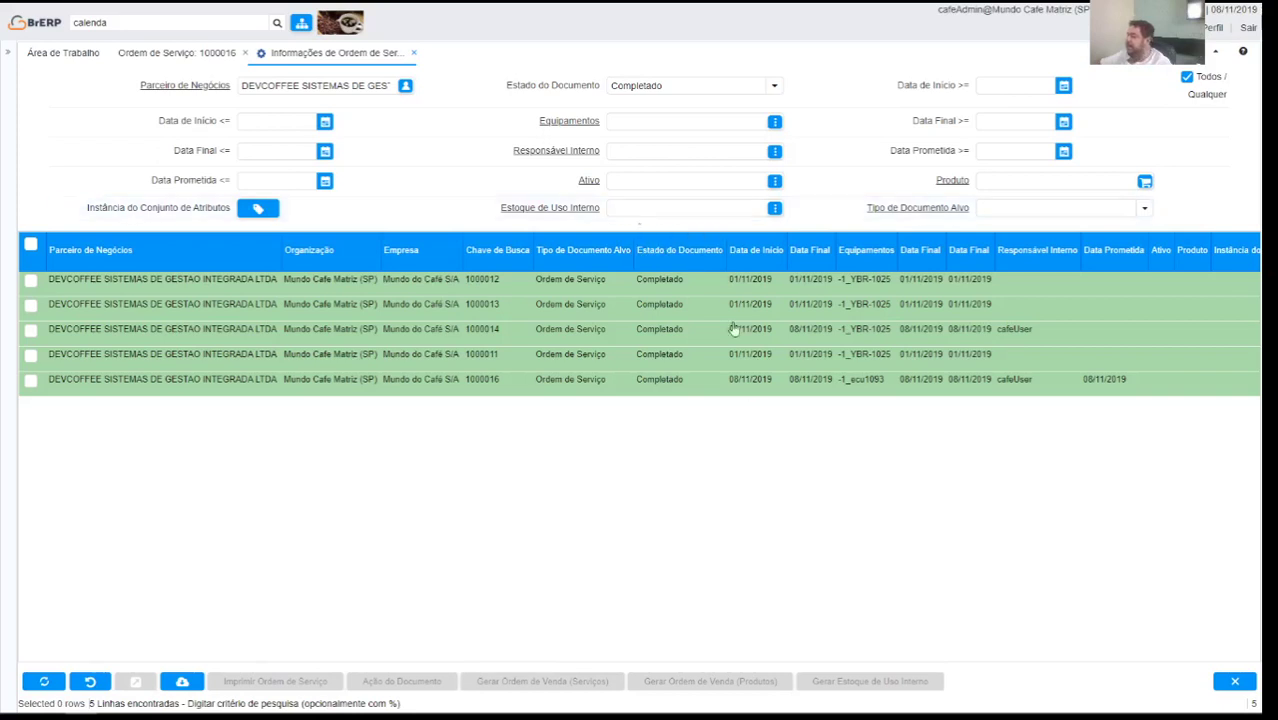
{"action": "left_click", "coordinate": [31, 381]}
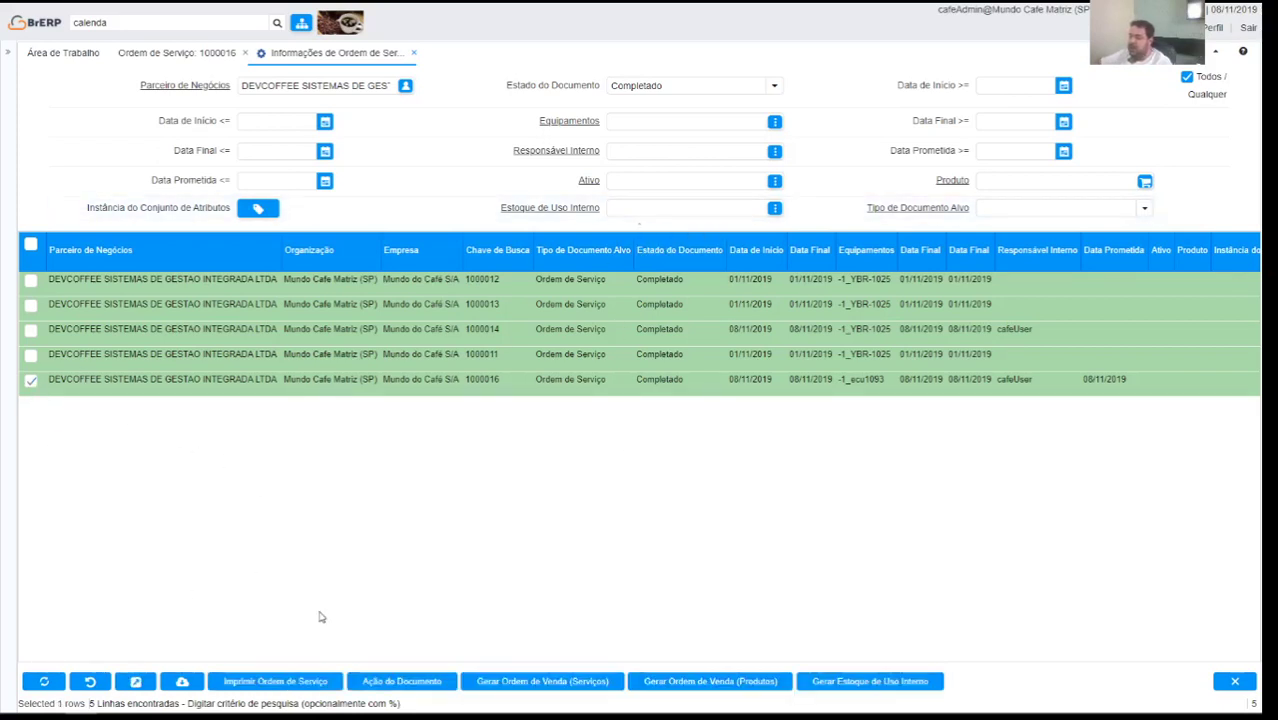
{"action": "left_click", "coordinate": [710, 683]}
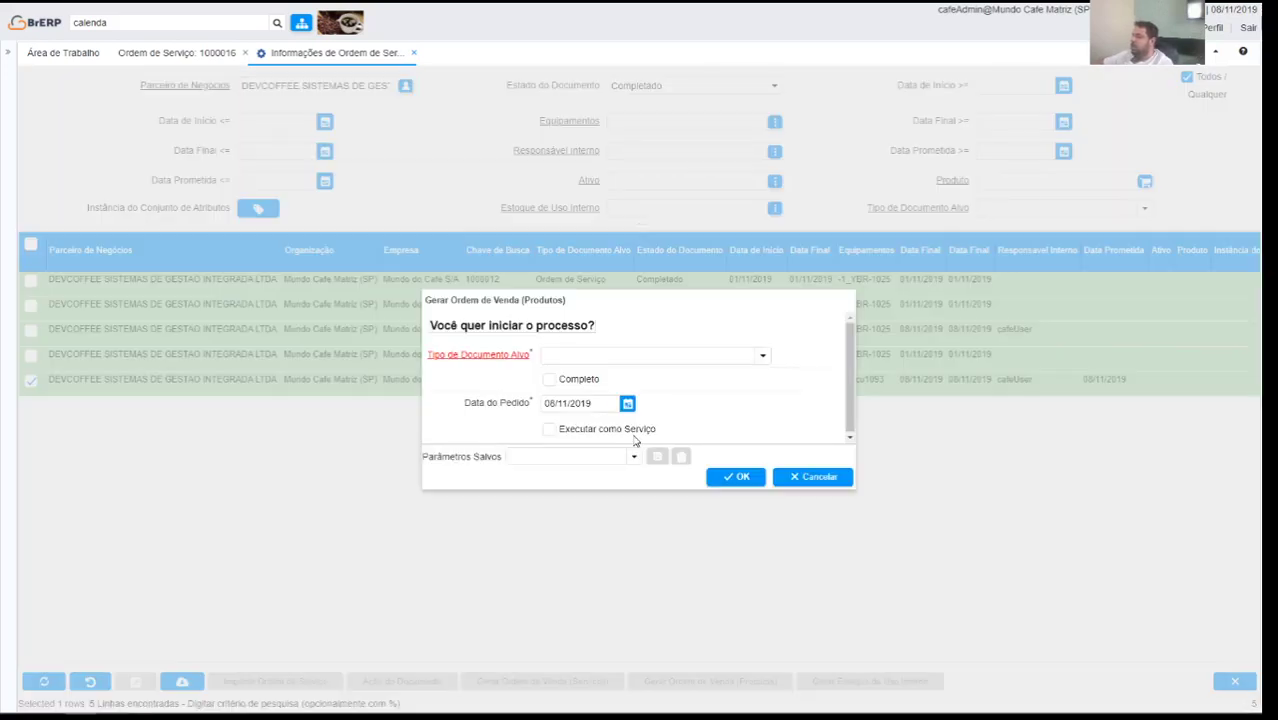
{"action": "left_click", "coordinate": [763, 355]}
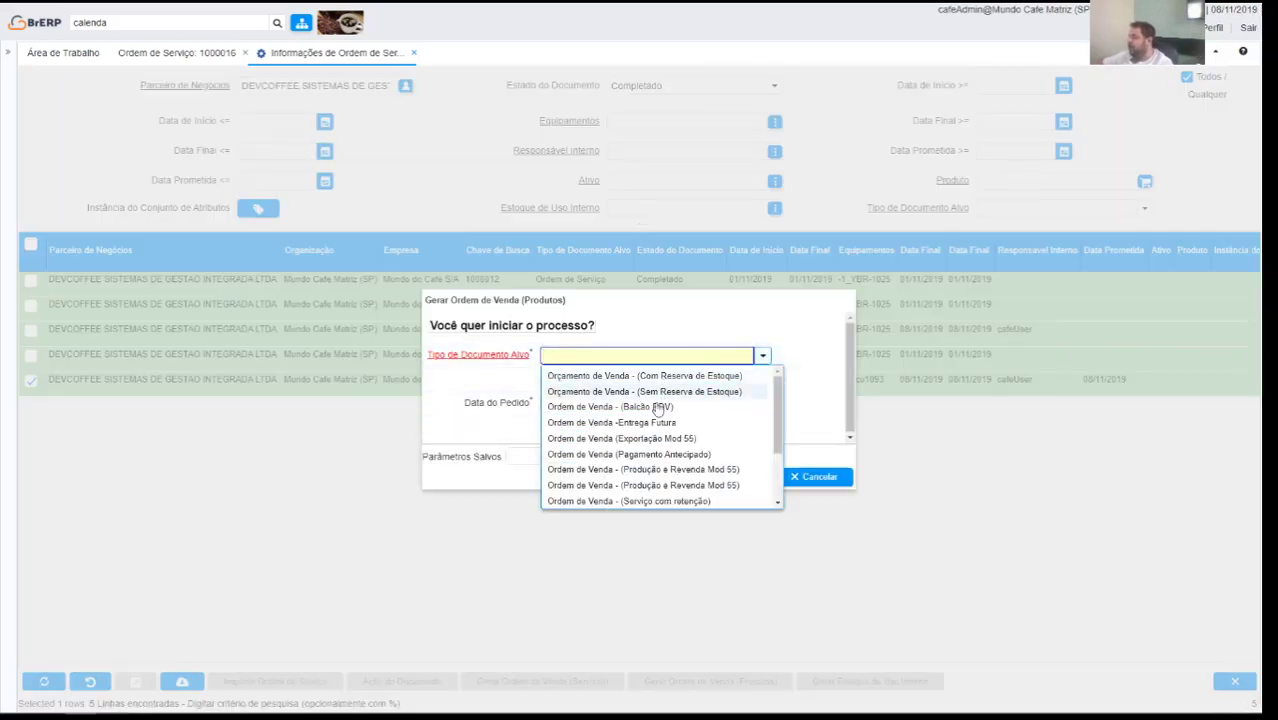
{"action": "scroll", "coordinate": [702, 480], "scroll_direction": "down", "scroll_amount": 3}
{"action": "left_click", "coordinate": [599, 485]}
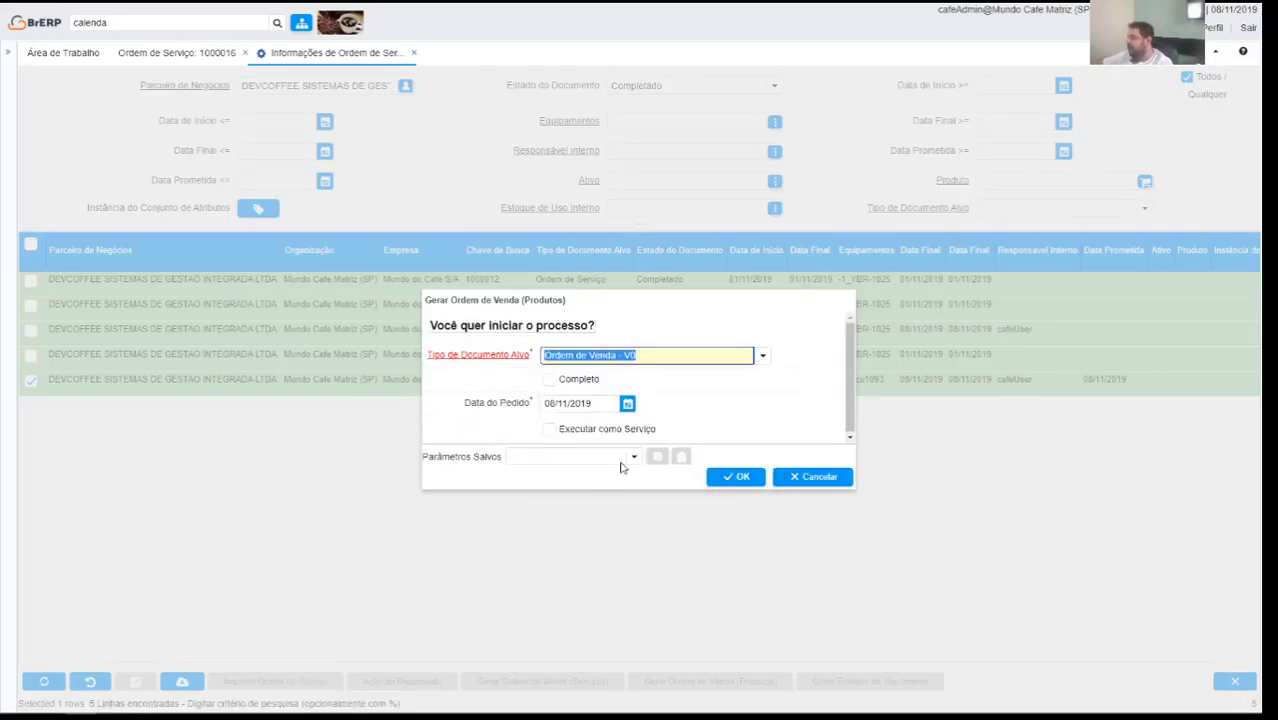
{"action": "left_click", "coordinate": [741, 478]}
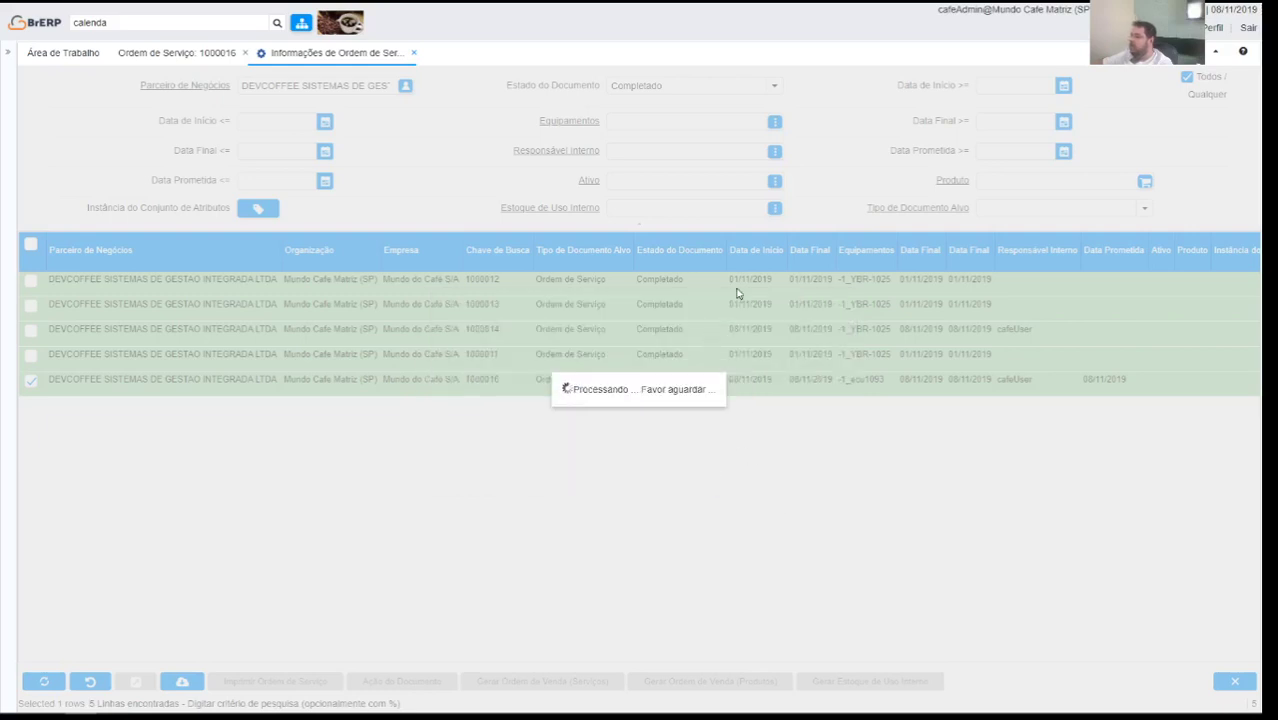
- Review the generated sales order 1000008, then close it and the success message
{"action": "left_click", "coordinate": [644, 391]}
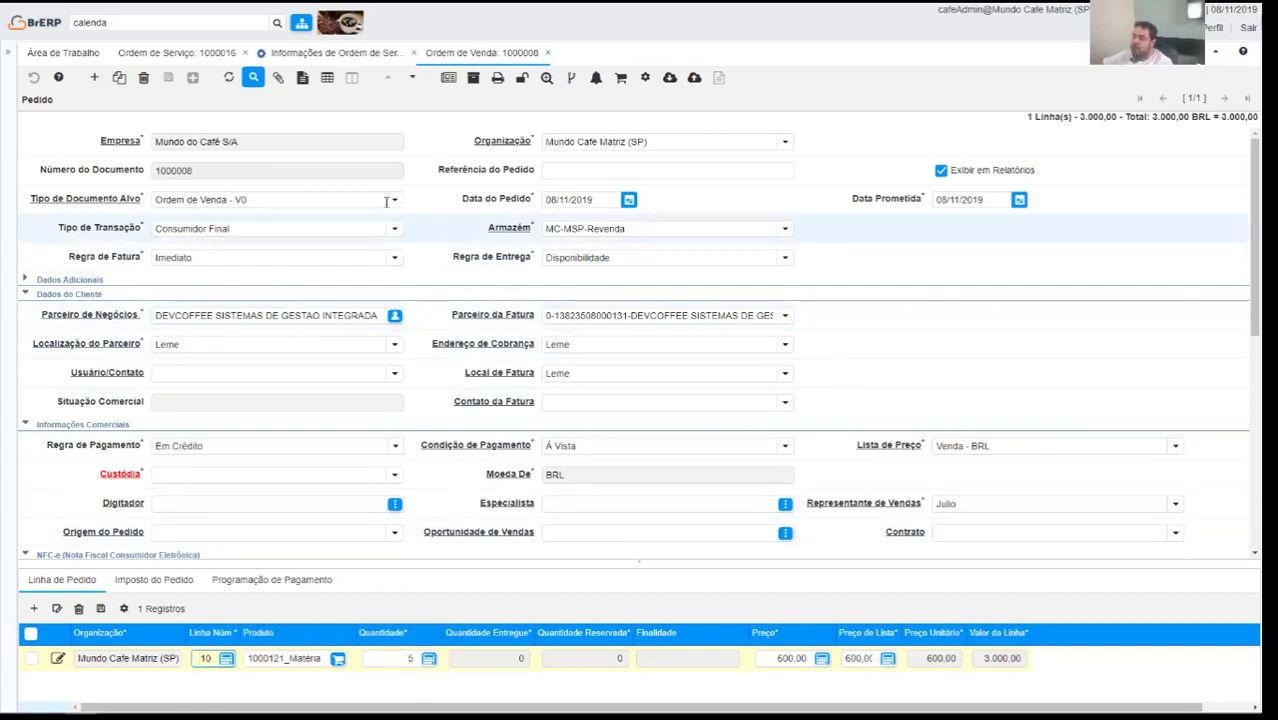
{"action": "left_click", "coordinate": [546, 53]}
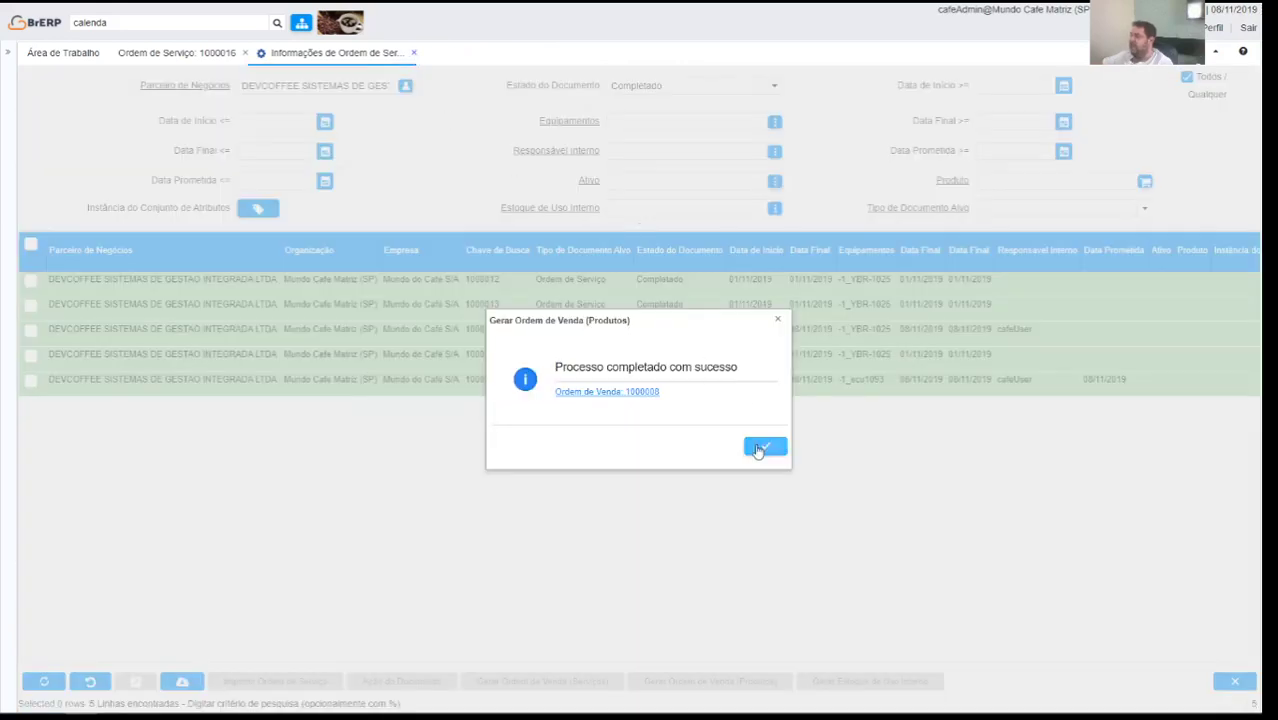
{"action": "left_click", "coordinate": [766, 446]}
- Close the service order list and open Relatório de Detalhes Apontamento de Ordem de Serviço via the 'ordem' menu search
{"action": "left_click", "coordinate": [413, 52]}
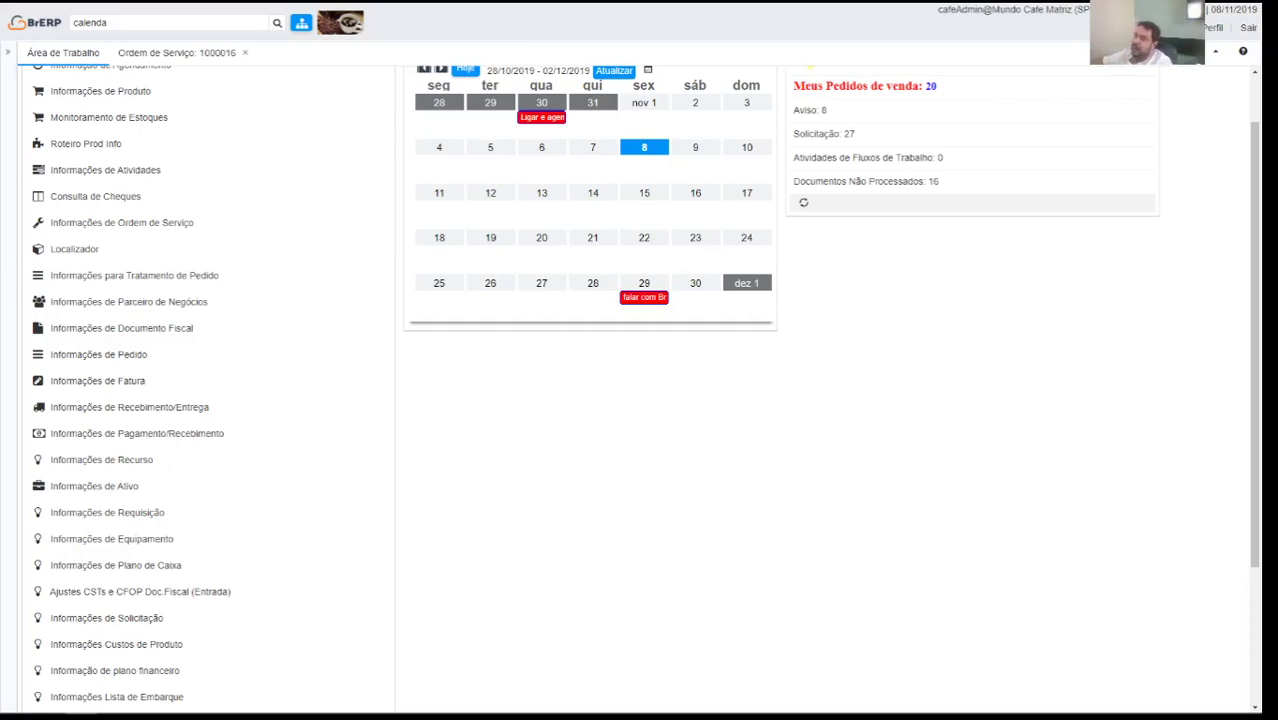
{"action": "double_click", "coordinate": [113, 23]}
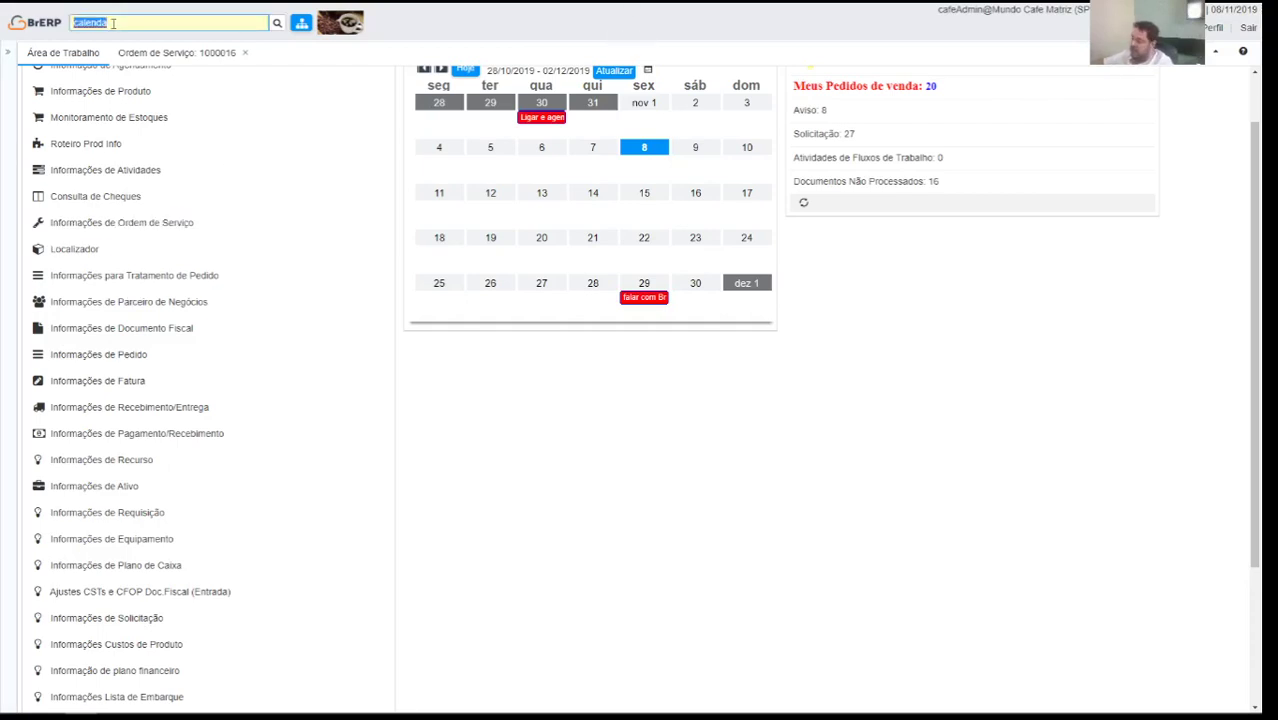
{"action": "key", "text": "BackSpace"}
{"action": "type", "text": "ordem"}
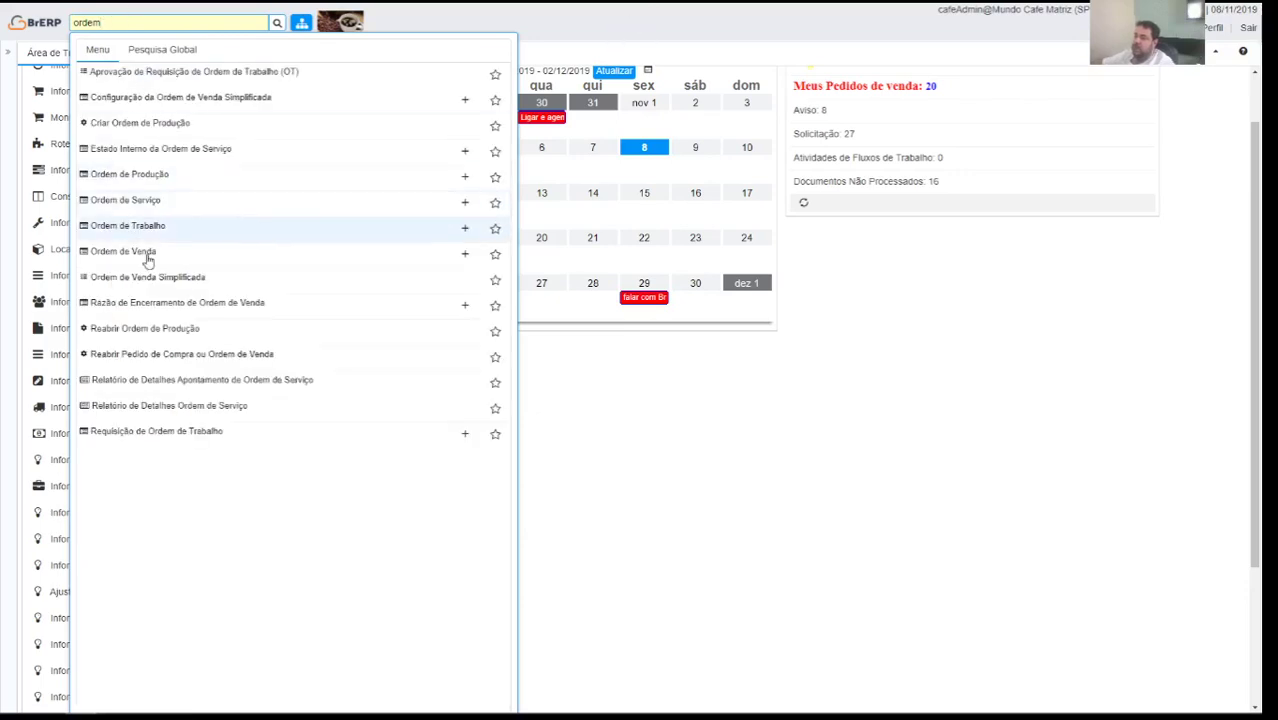
{"action": "left_click", "coordinate": [150, 407]}
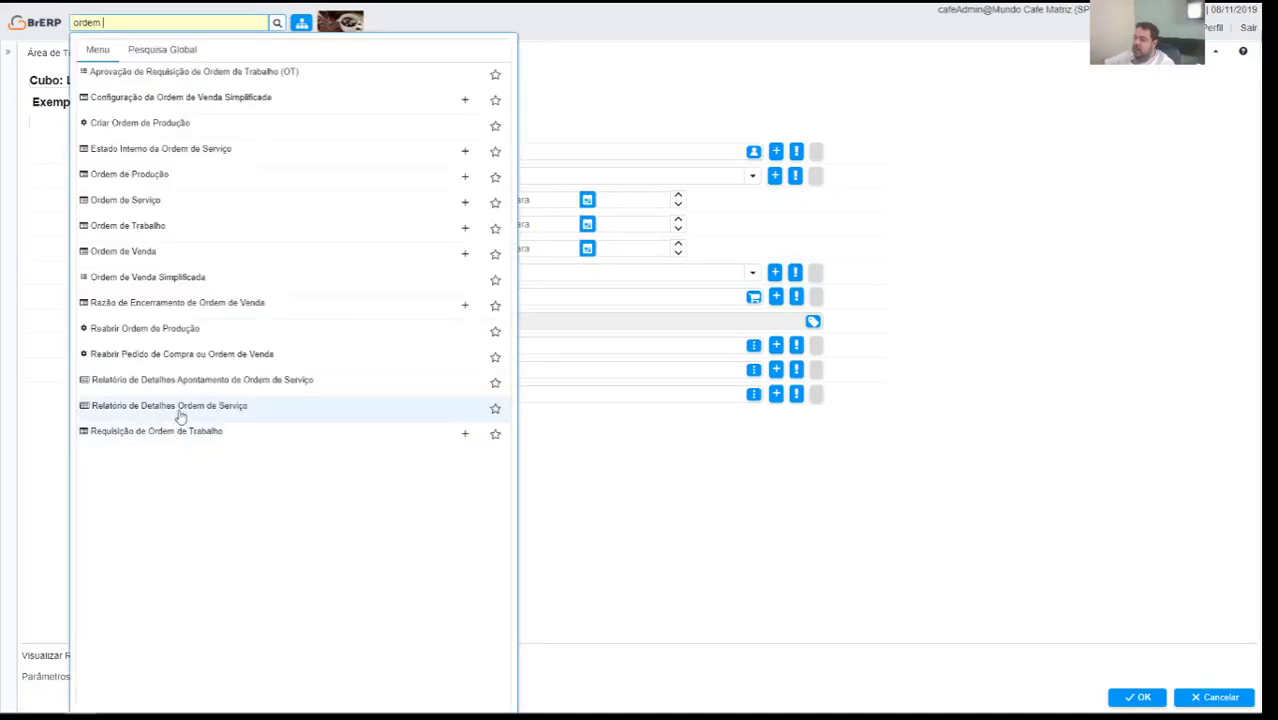
{"action": "left_click", "coordinate": [250, 386]}
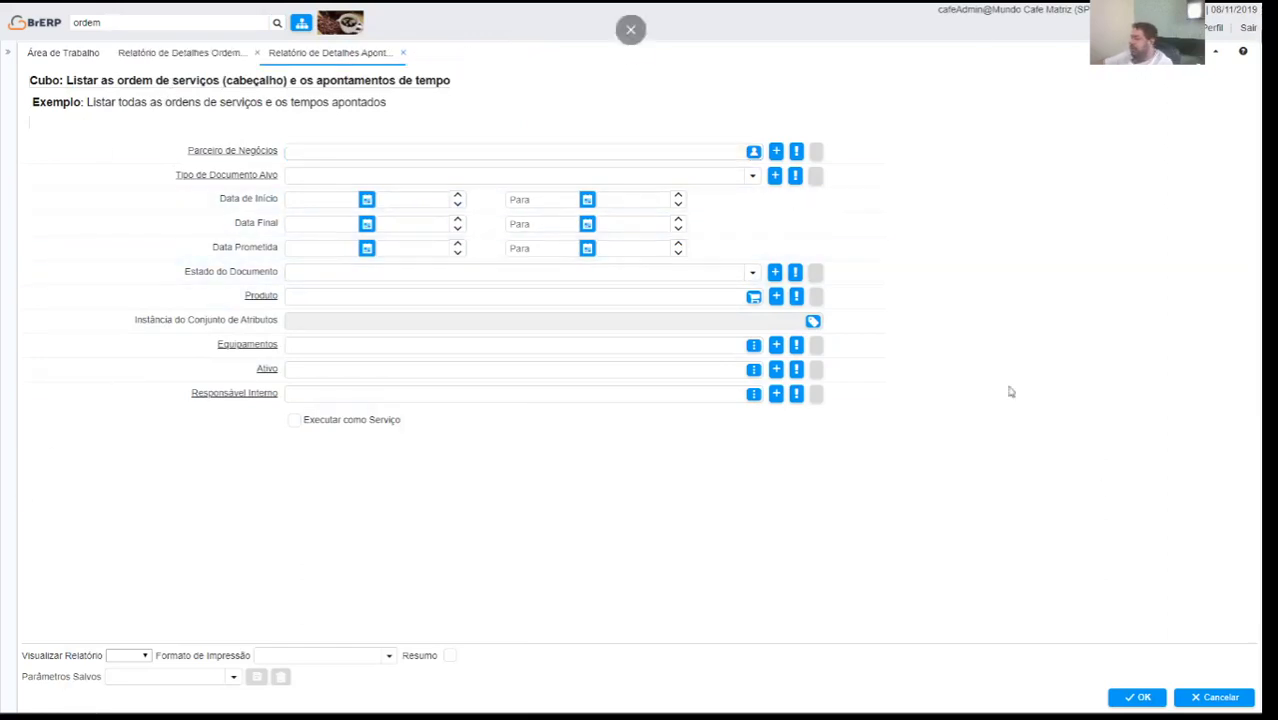
- Run the time-entry detail report with blank filters, review the Relatório Geral, then close it
{"action": "left_click", "coordinate": [1137, 697]}
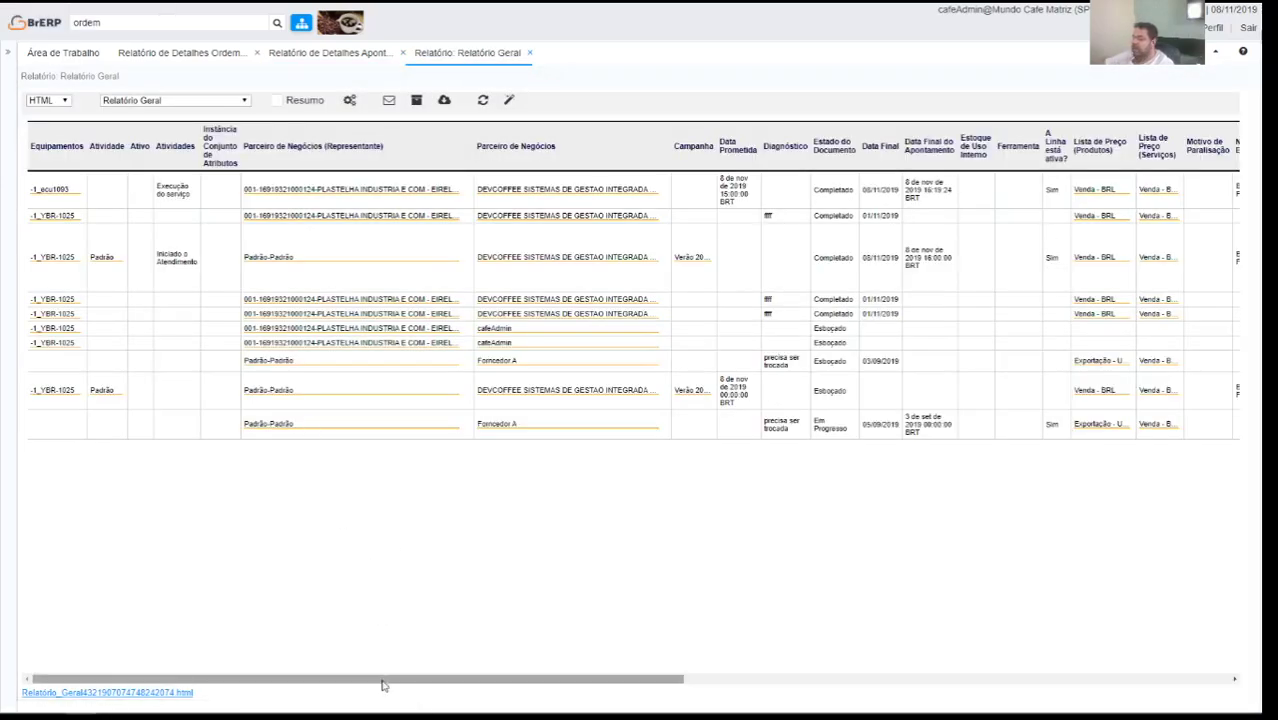
{"action": "left_click_drag", "start_coordinate": [382, 685], "coordinate": [71, 548]}
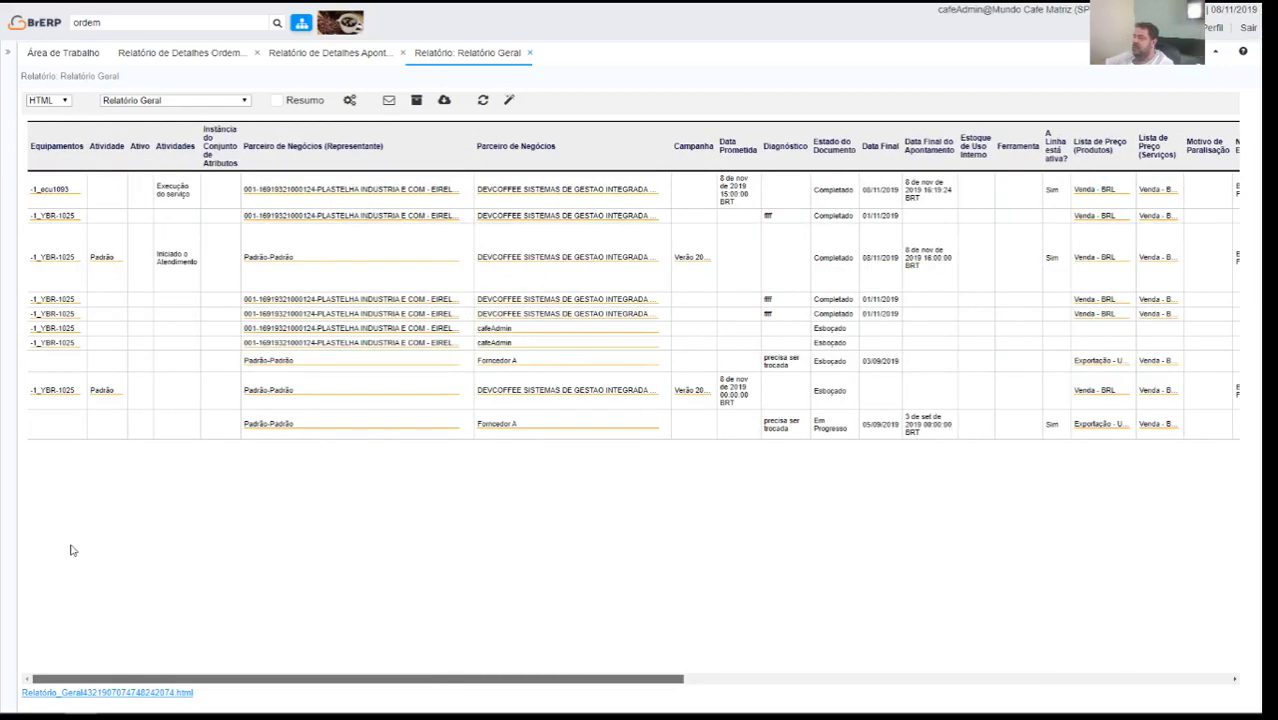
{"action": "left_click", "coordinate": [529, 54]}
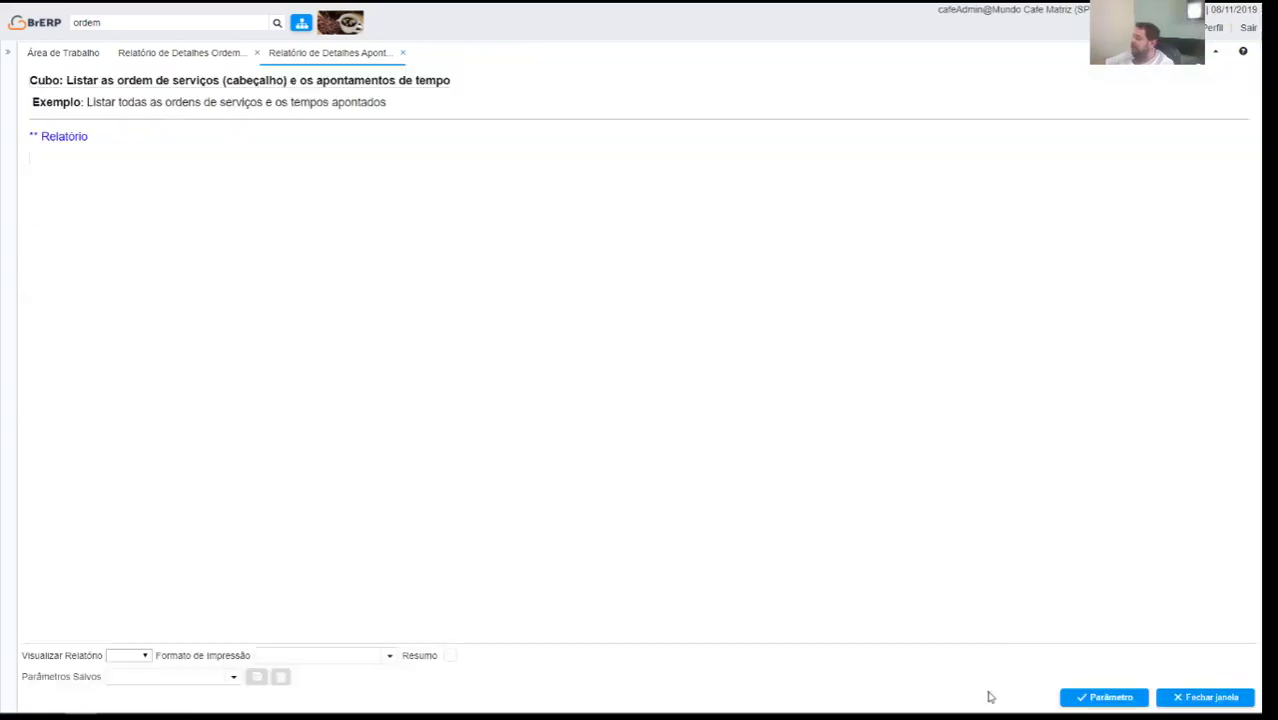
- Set the report's start date range from 08/11/2019 to 08/11/2019 23:59
{"action": "left_click", "coordinate": [1090, 697]}
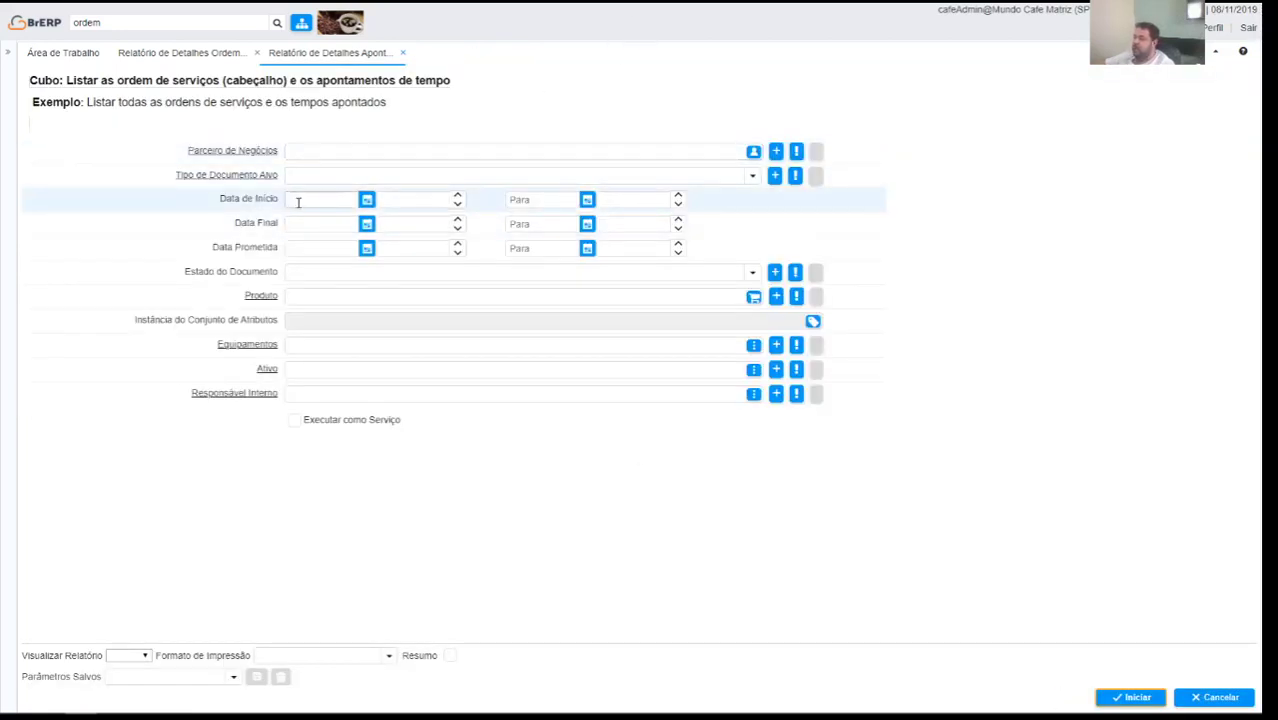
{"action": "left_click", "coordinate": [298, 202]}
{"action": "type", "text": "08"}
{"action": "key", "text": "Tab"}
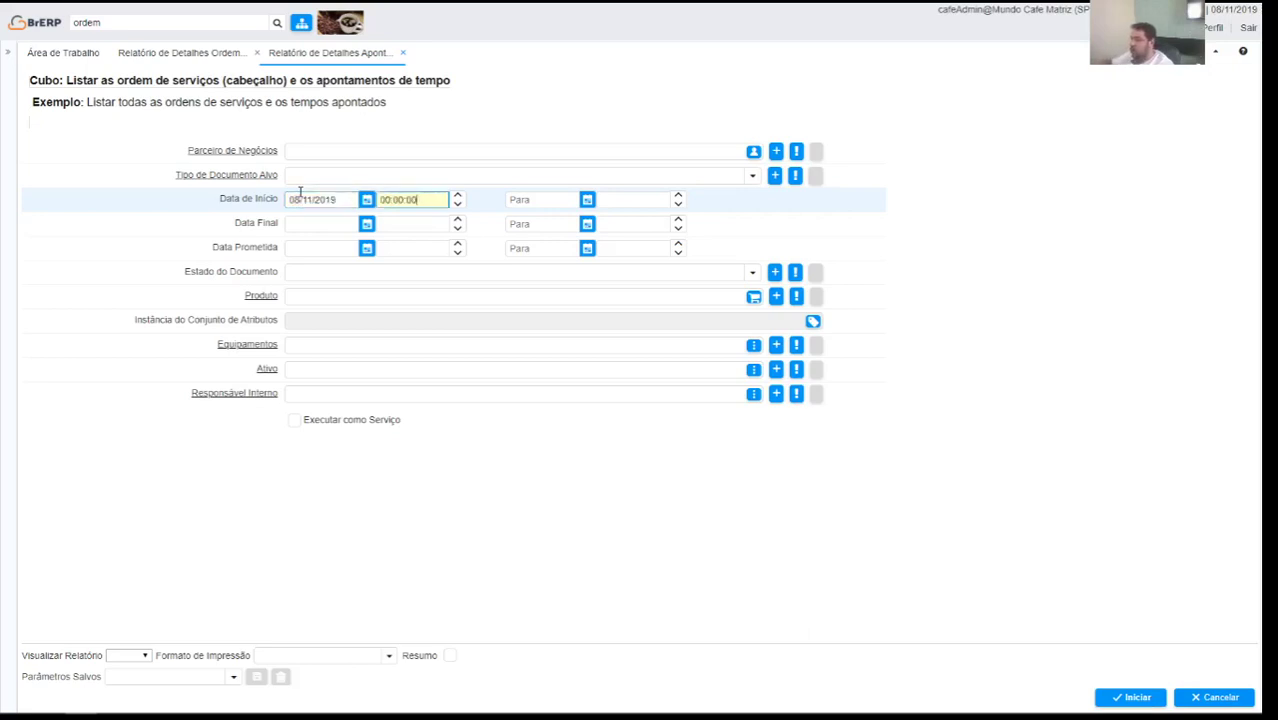
{"action": "key", "text": "Tab"}
{"action": "type", "text": "0"}
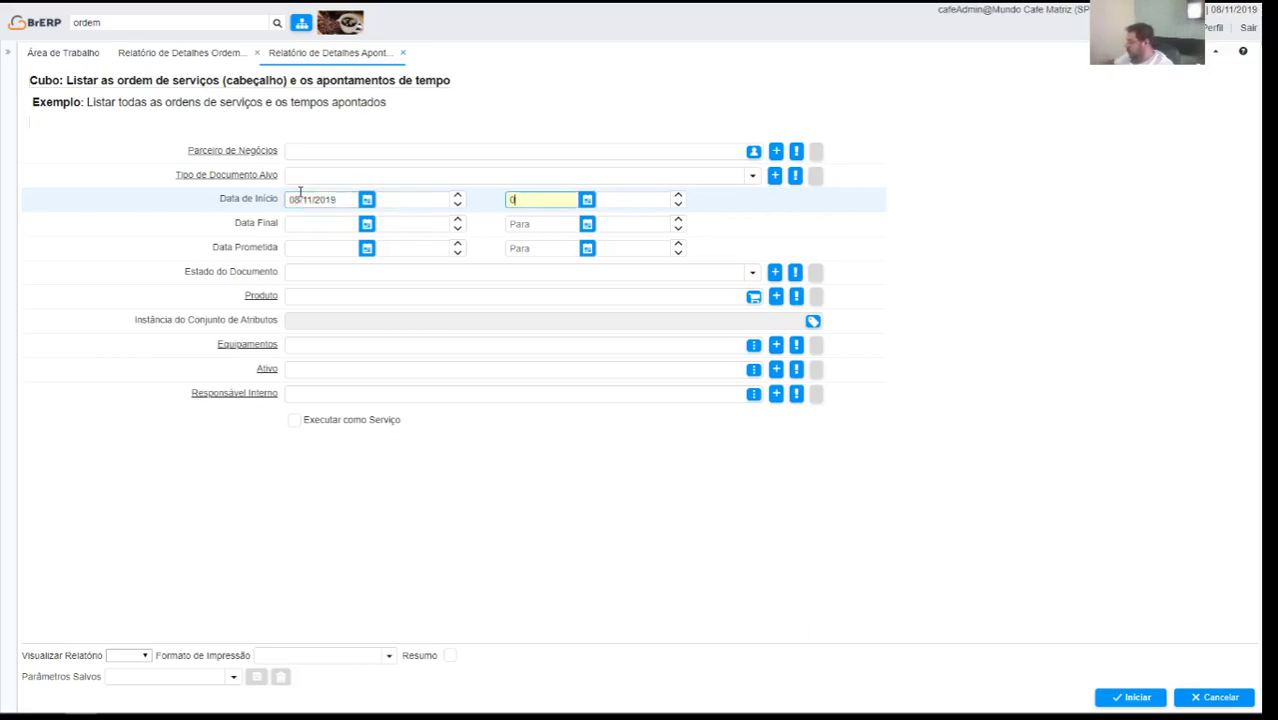
{"action": "type", "text": "8"}
{"action": "key", "text": "Tab"}
{"action": "type", "text": "2"}
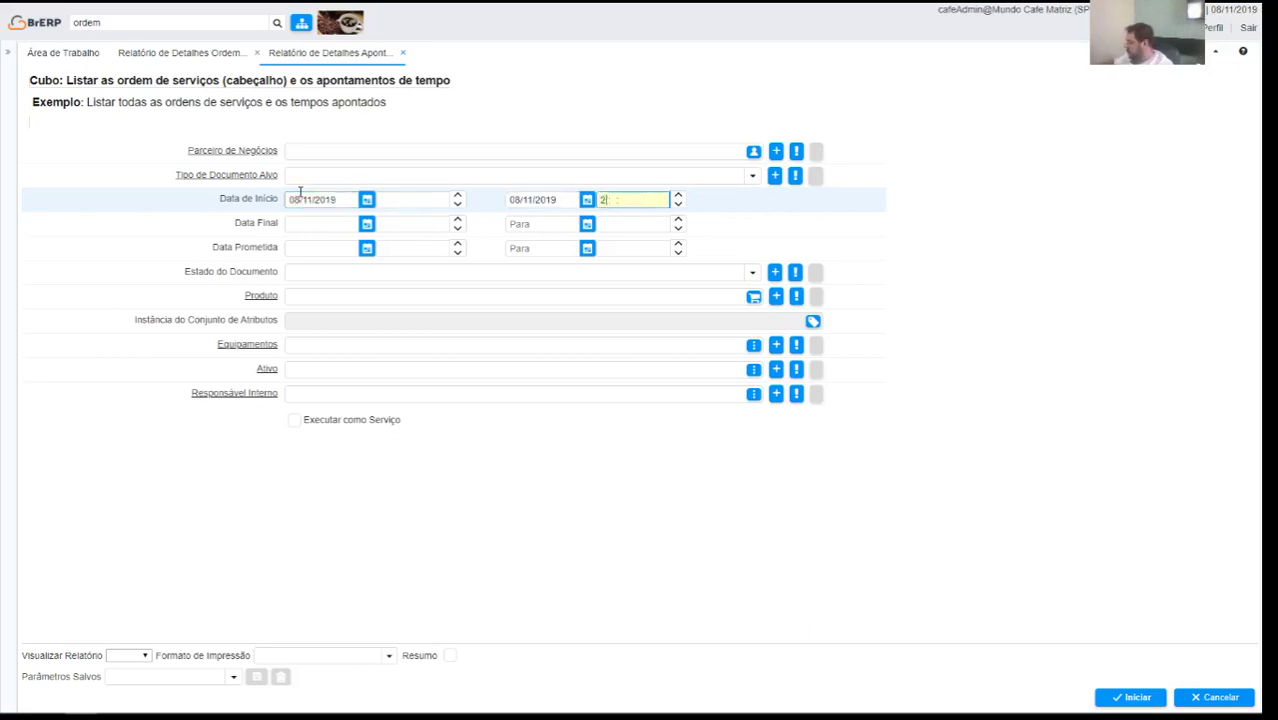
{"action": "type", "text": "3:59"}
{"action": "key", "text": "Tab"}
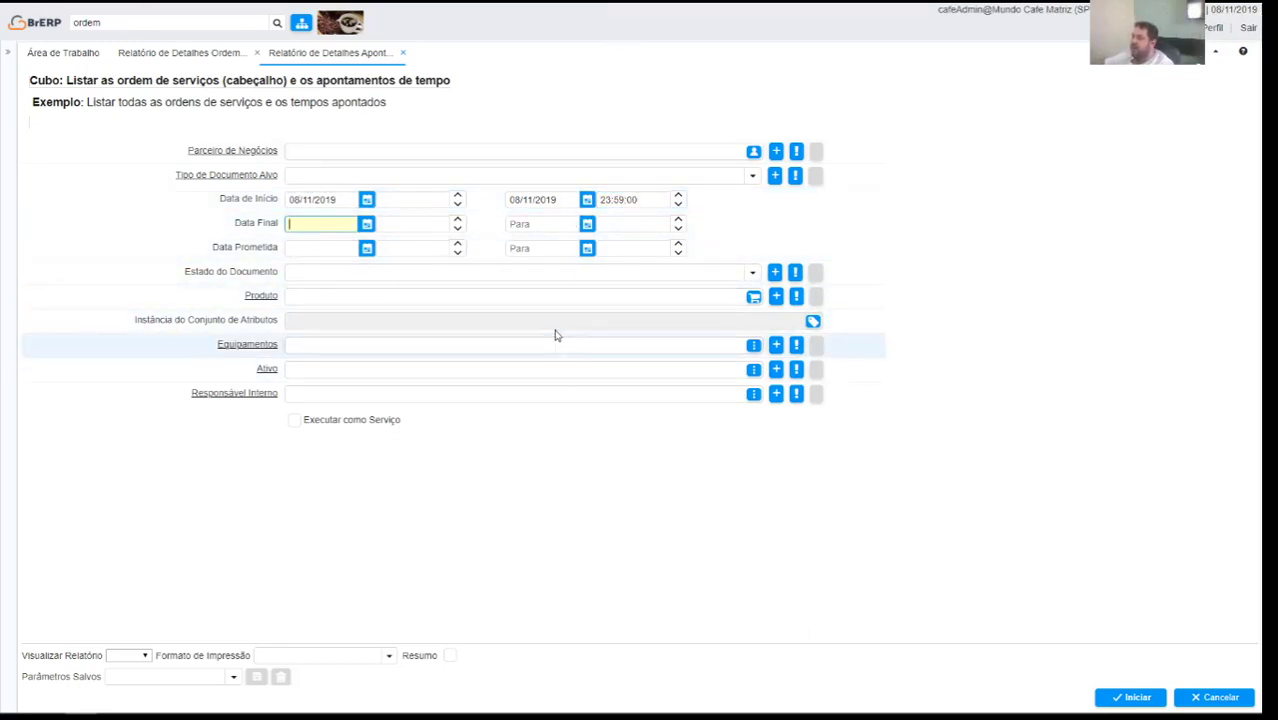
- Filter the document status to Completado and run the report
{"action": "left_click", "coordinate": [752, 272]}
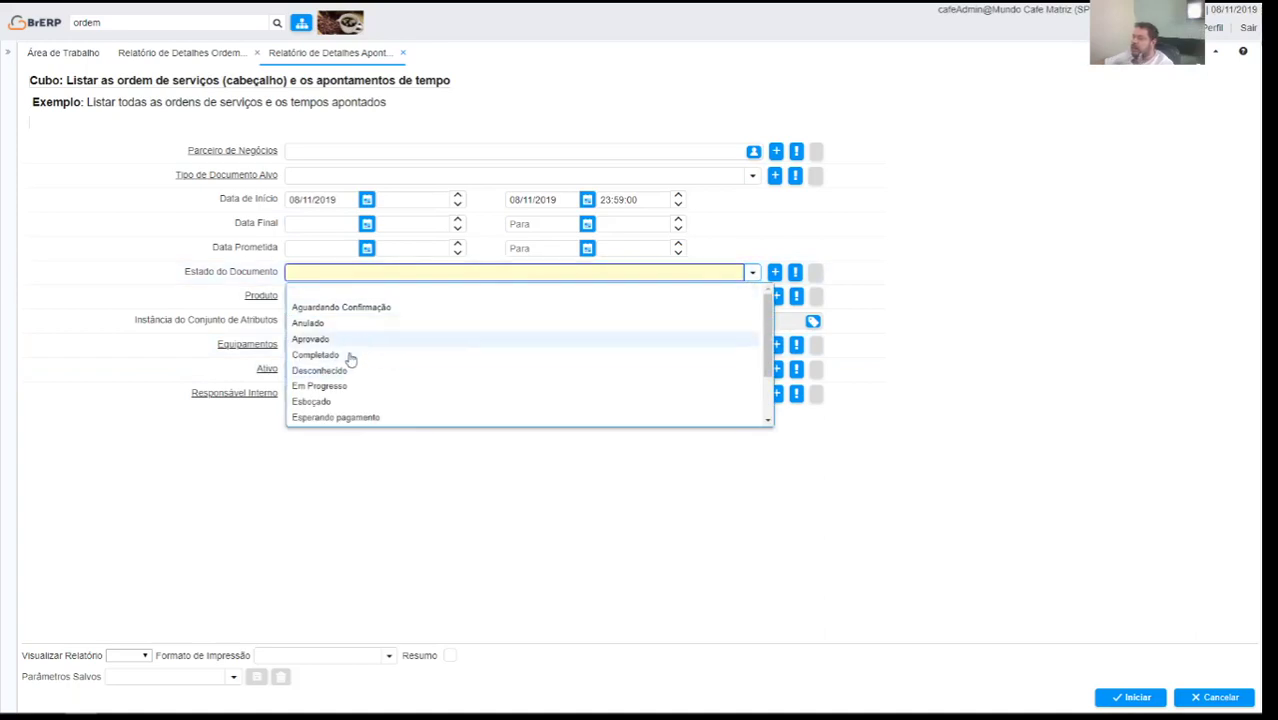
{"action": "left_click", "coordinate": [328, 358]}
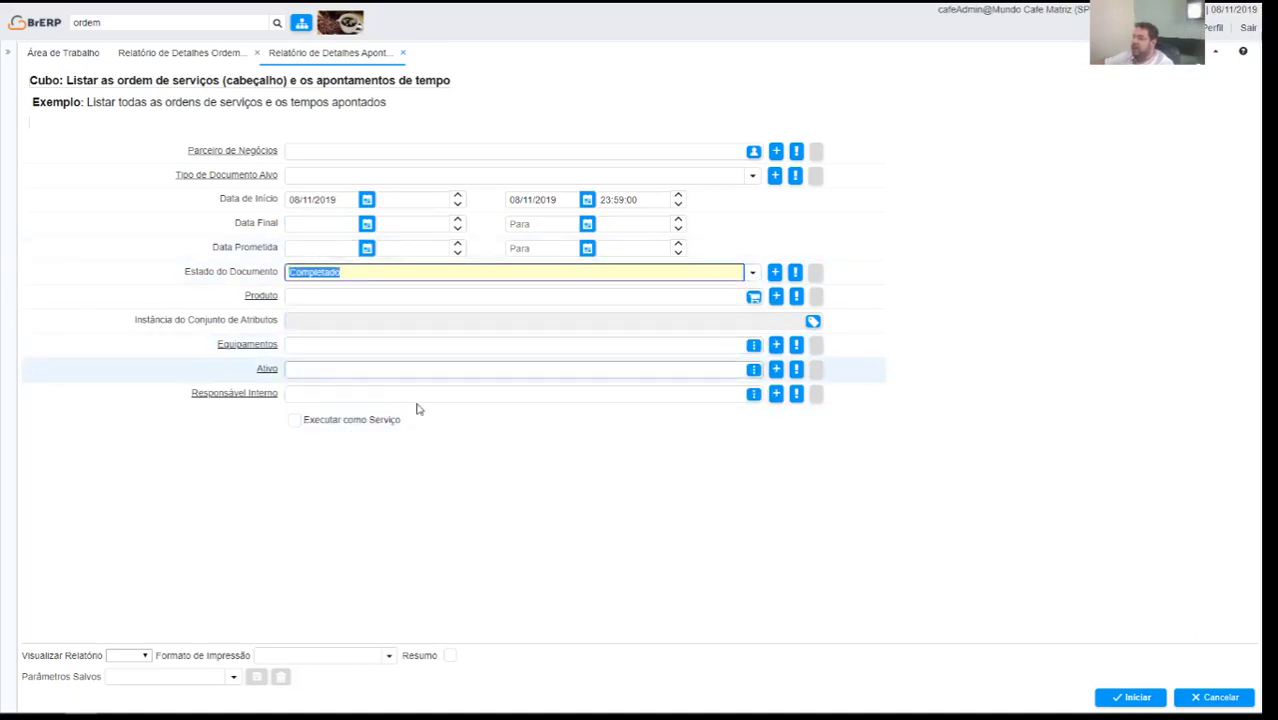
{"action": "left_click", "coordinate": [1108, 695]}
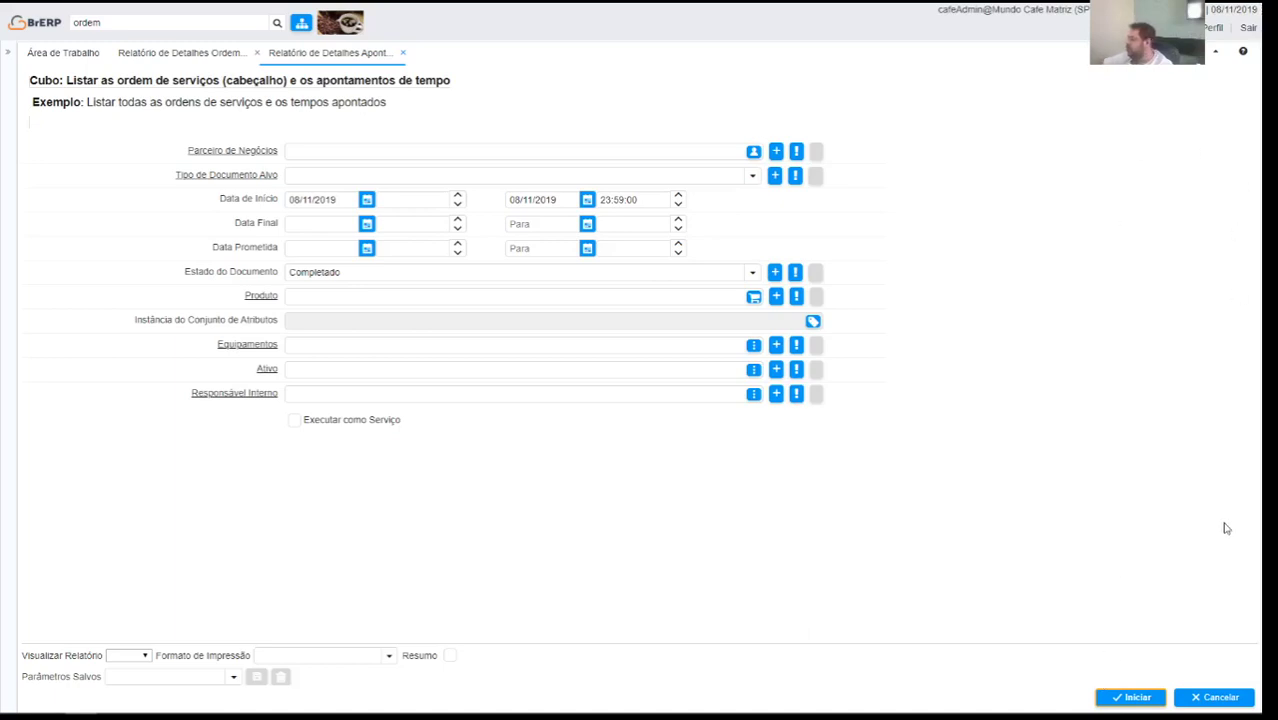
{"action": "left_click", "coordinate": [1124, 700]}
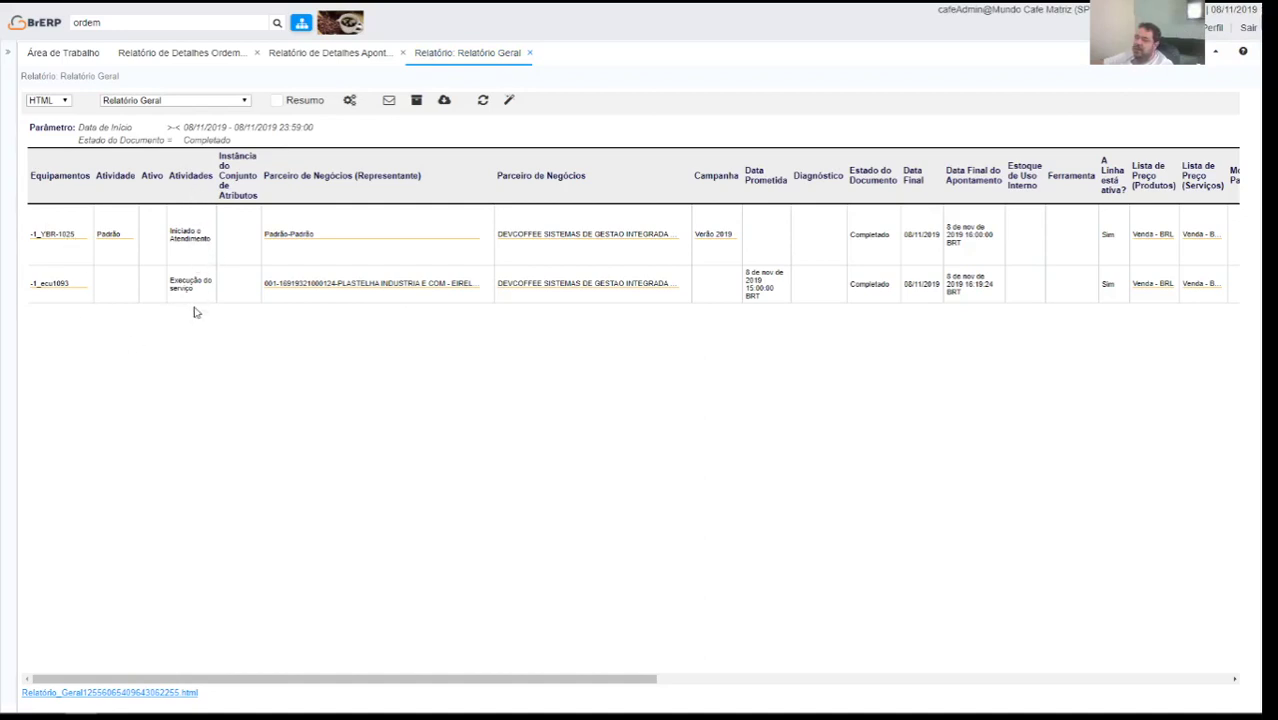
- Scroll across every column of the Relatório Geral showing service orders 1000014 and 1000016
{"action": "left_click_drag", "start_coordinate": [282, 684], "coordinate": [1014, 692]}
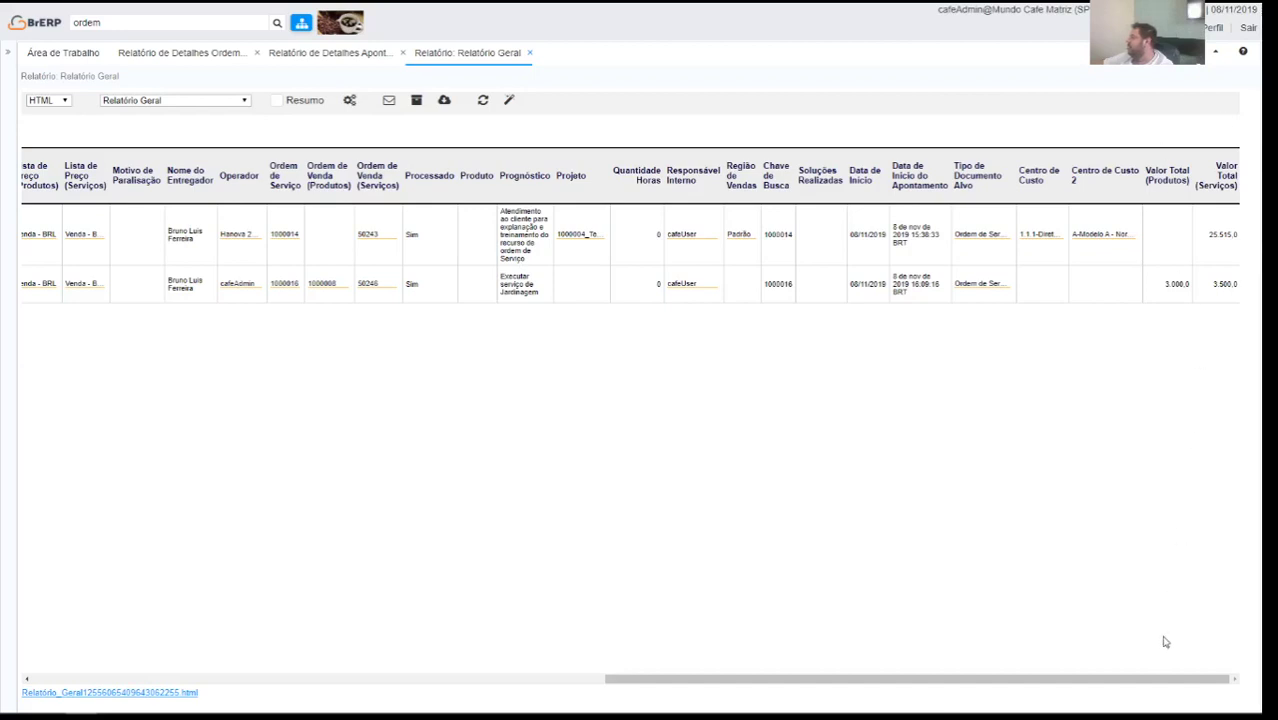
{"action": "left_click_drag", "start_coordinate": [1138, 686], "coordinate": [277, 588]}
{"action": "left_click_drag", "start_coordinate": [536, 661], "coordinate": [1260, 578]}
{"action": "left_click_drag", "start_coordinate": [996, 678], "coordinate": [257, 690]}
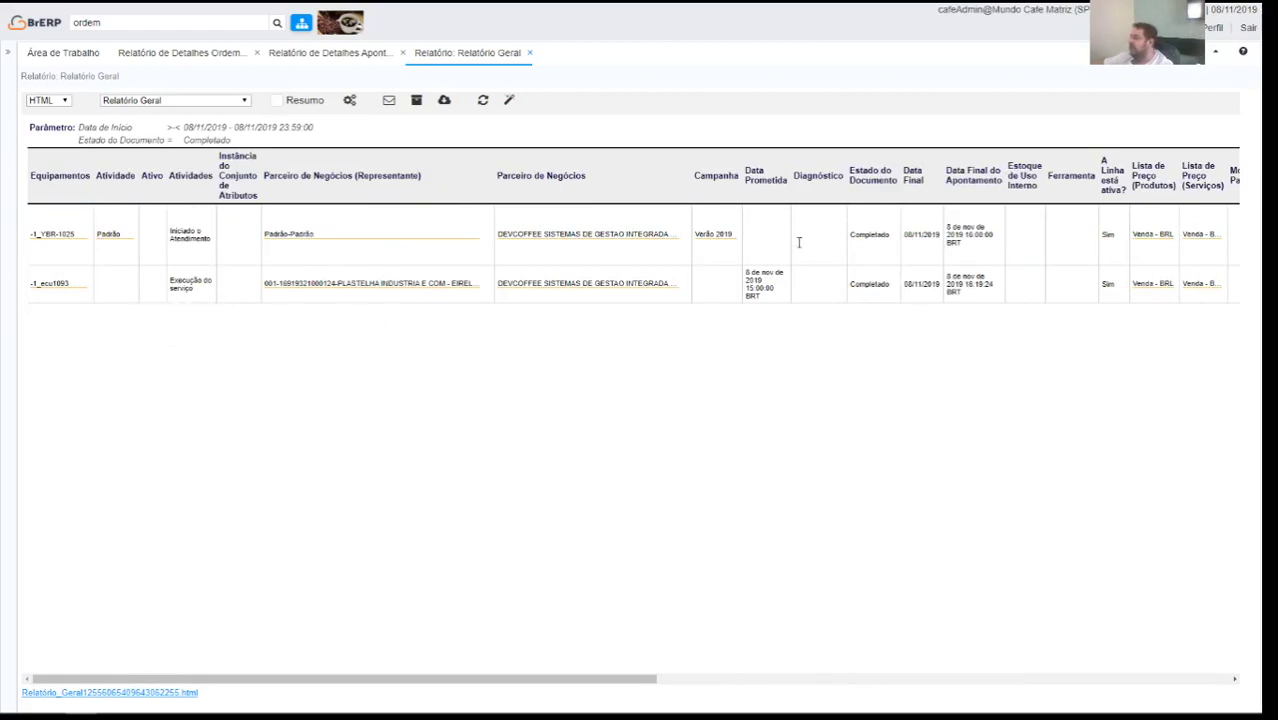
- Close the appointment report tabs and set the details report's start date to 08/11/2019 00:00
{"action": "left_click", "coordinate": [528, 55]}
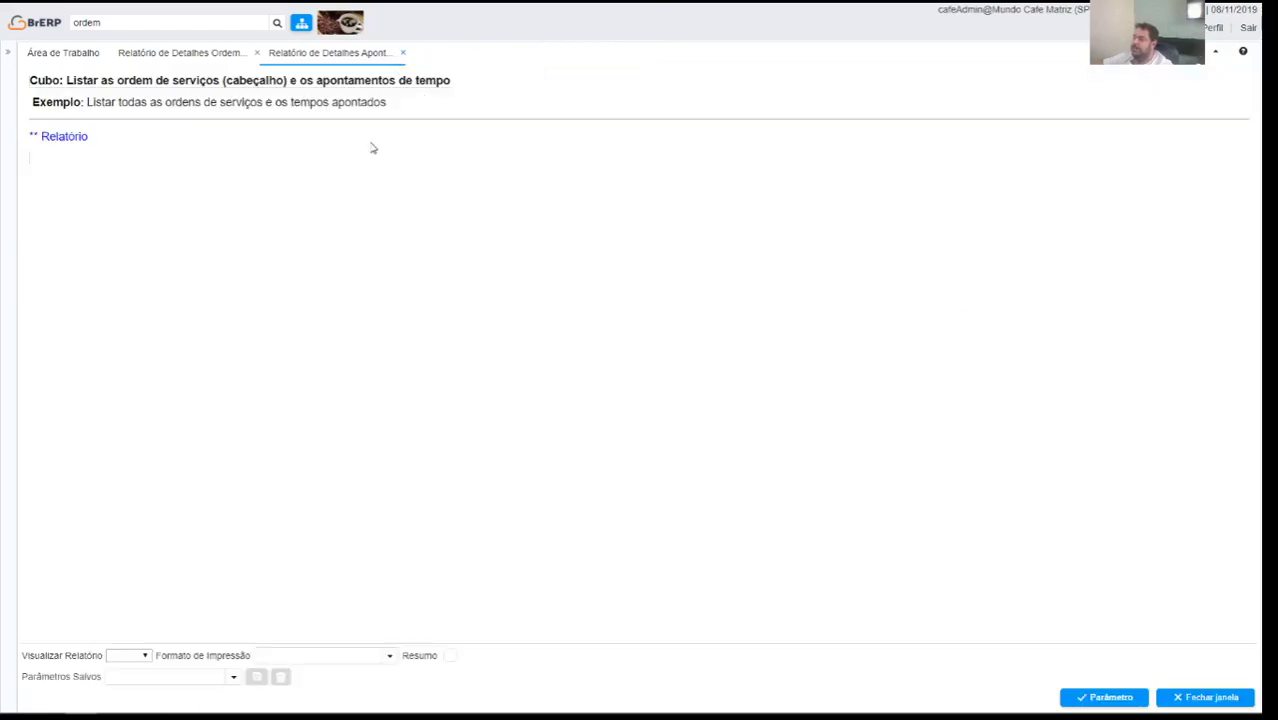
{"action": "left_click", "coordinate": [402, 53]}
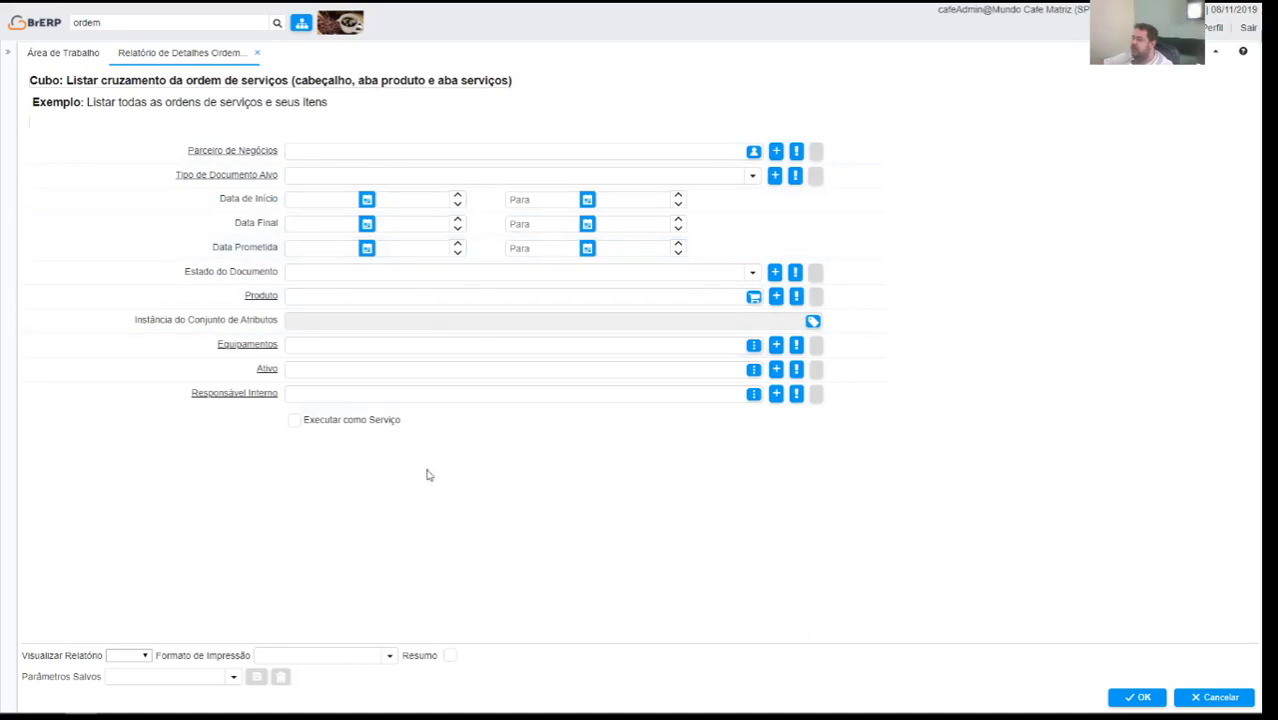
{"action": "left_click", "coordinate": [291, 199]}
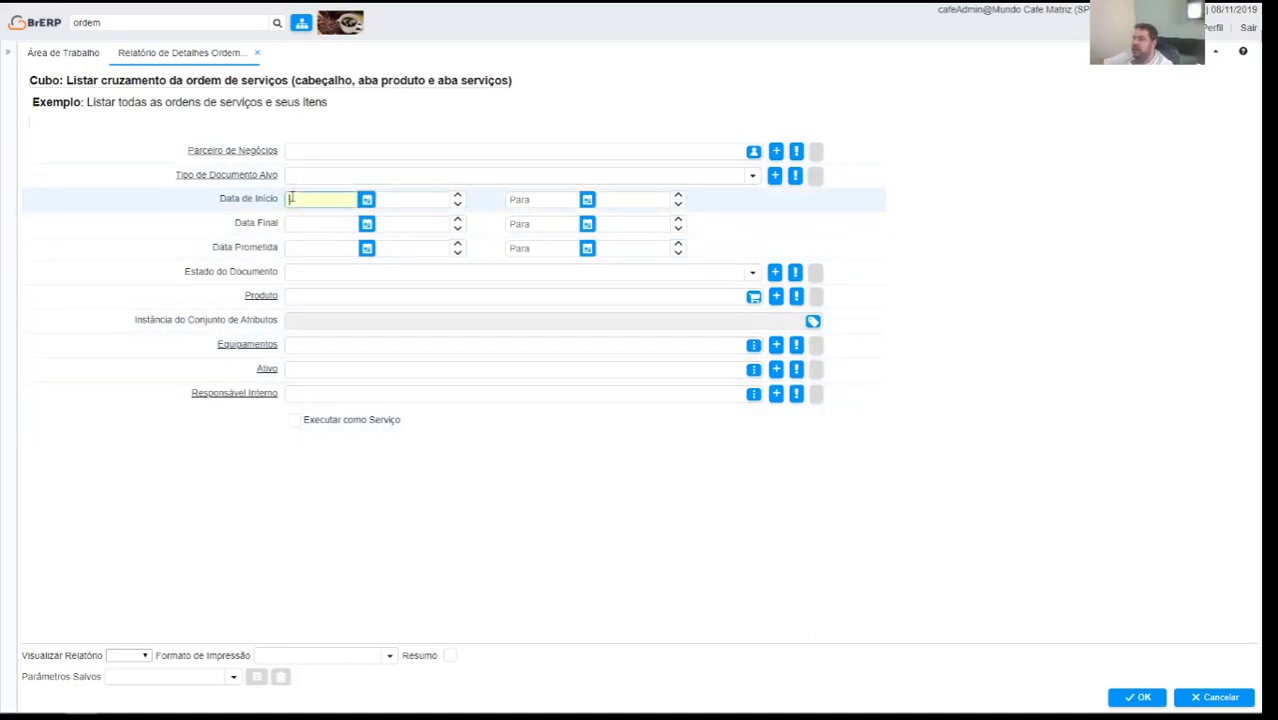
{"action": "type", "text": "20"}
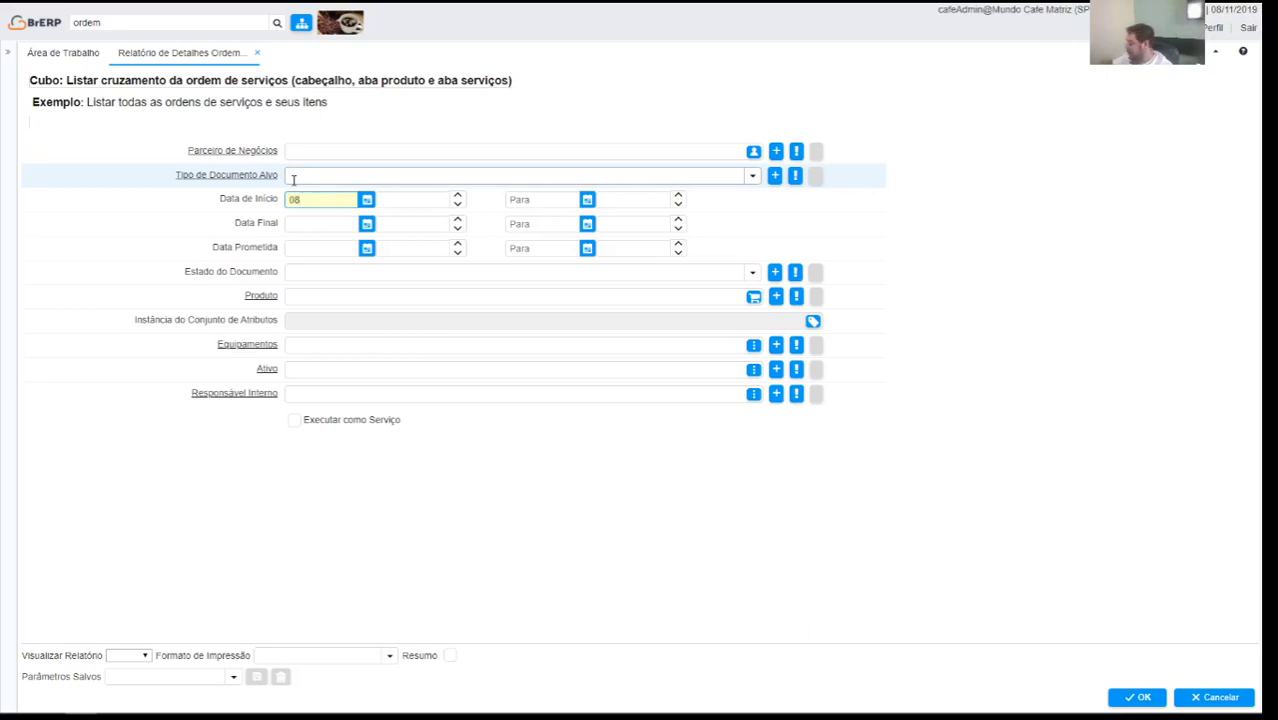
{"action": "key", "text": "Tab"}
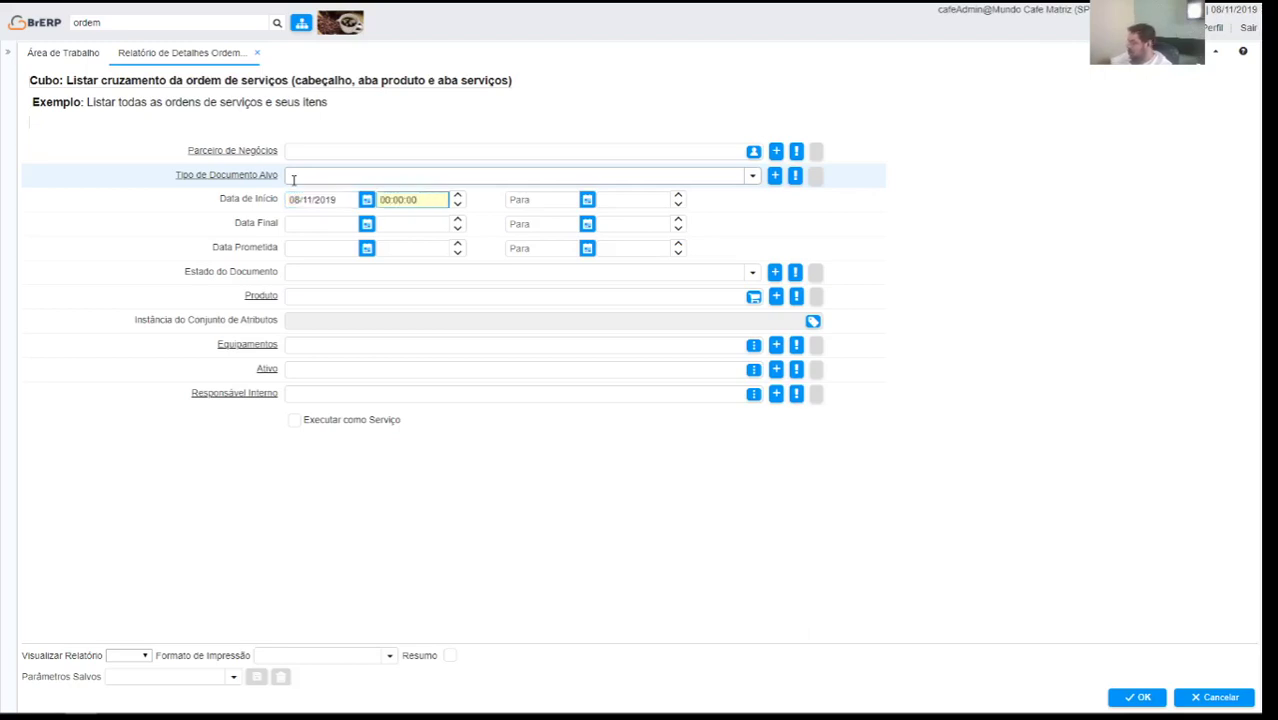
{"action": "key", "text": "Tab"}
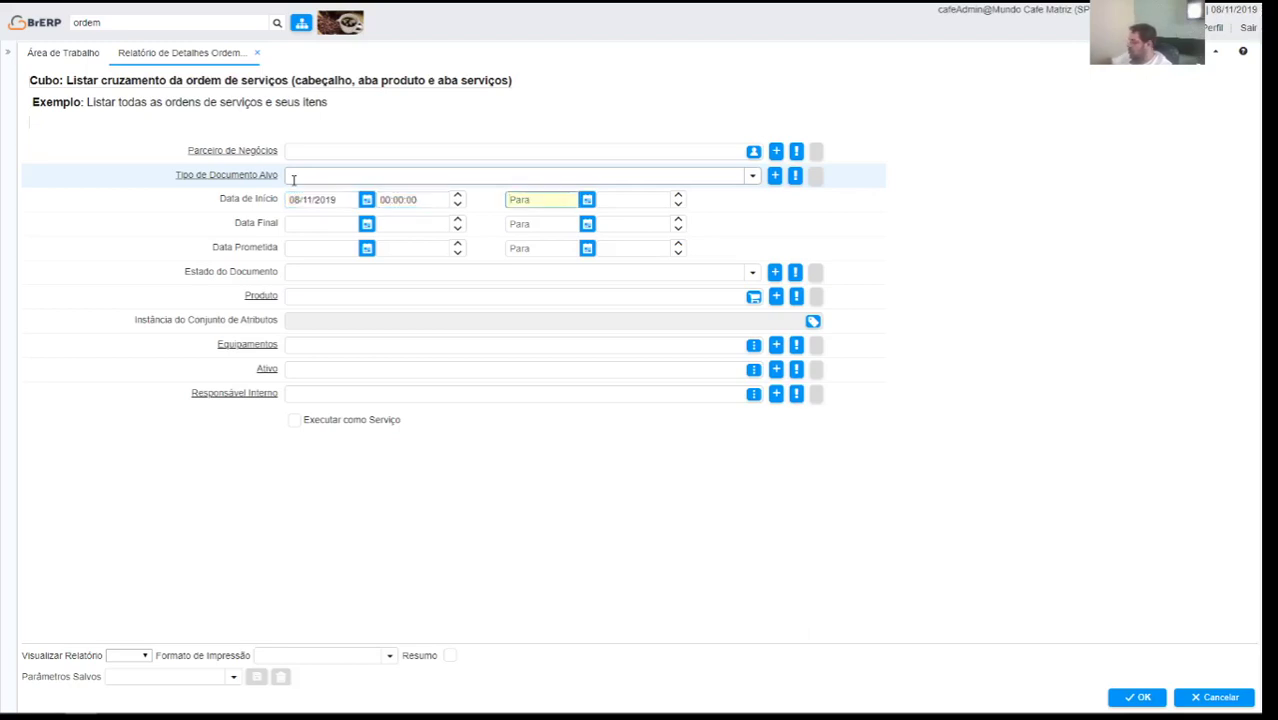
- Set the end of the range to 08/11/2019 23:59 and run the service order details report
{"action": "type", "text": "0811"}
{"action": "key", "text": "Tab"}
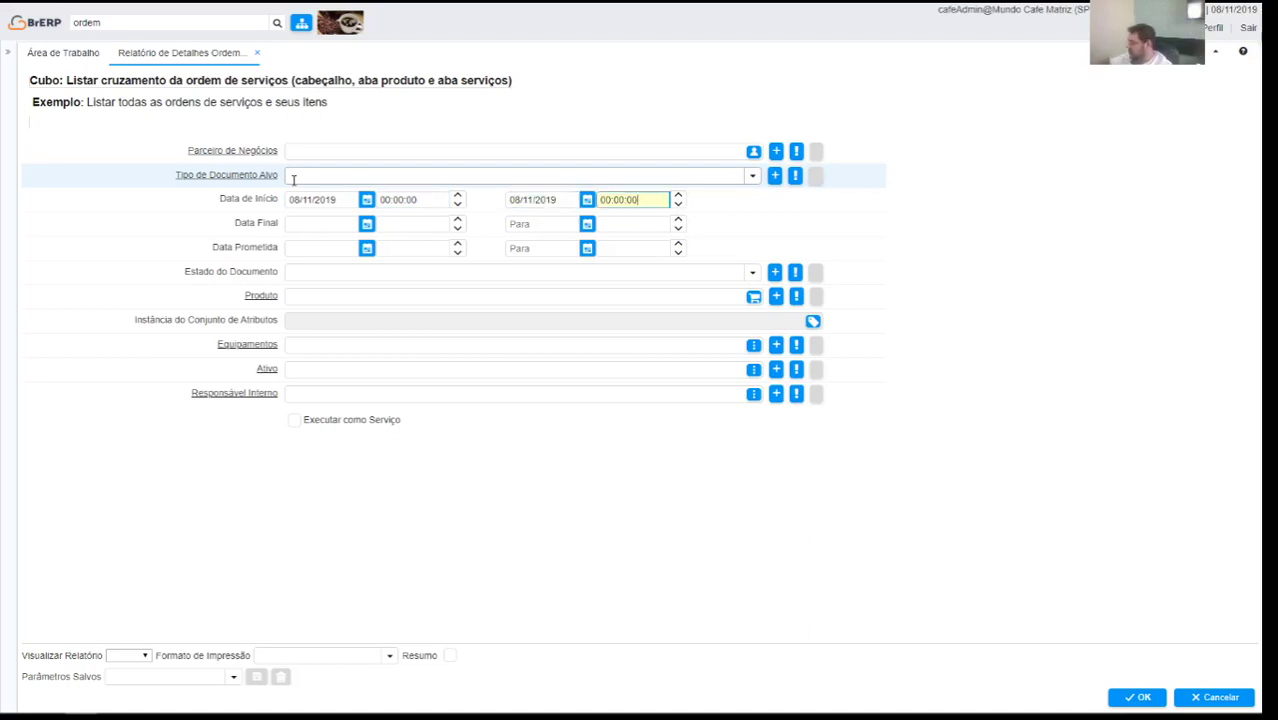
{"action": "key", "text": "ctrl+a"}
{"action": "type", "text": "2359"}
{"action": "key", "text": "Tab"}
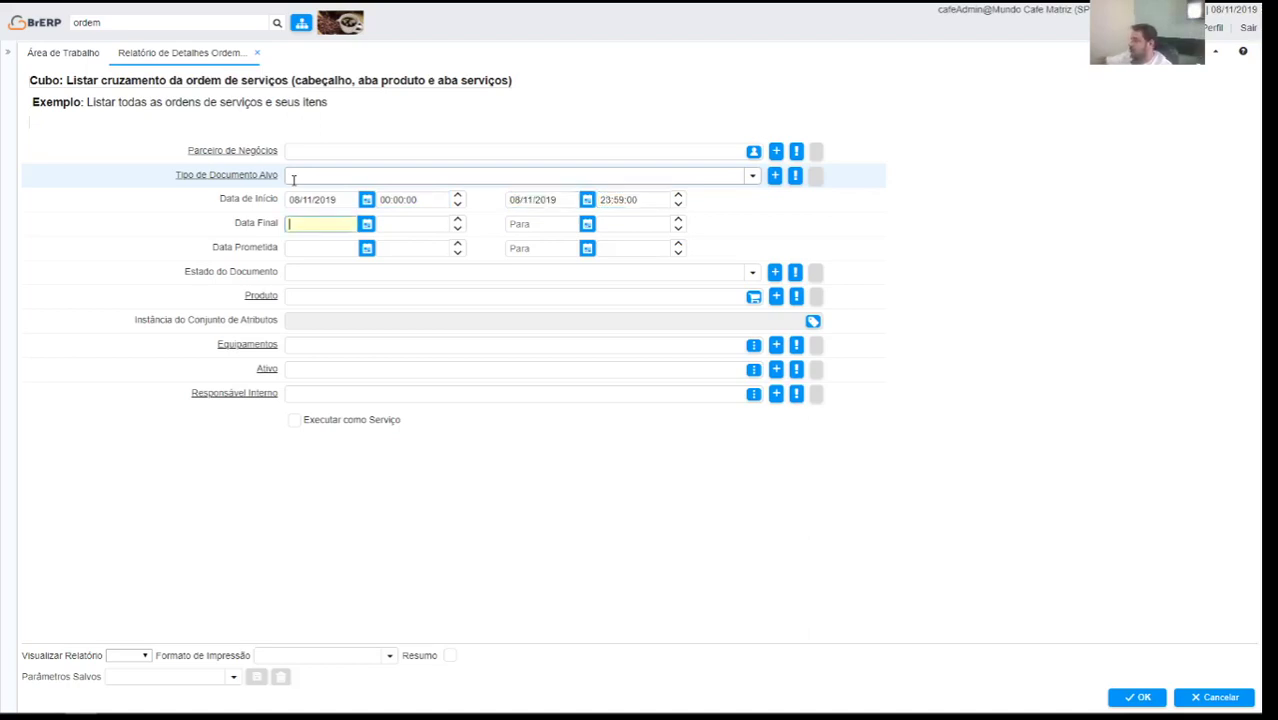
{"action": "left_click", "coordinate": [1135, 698]}
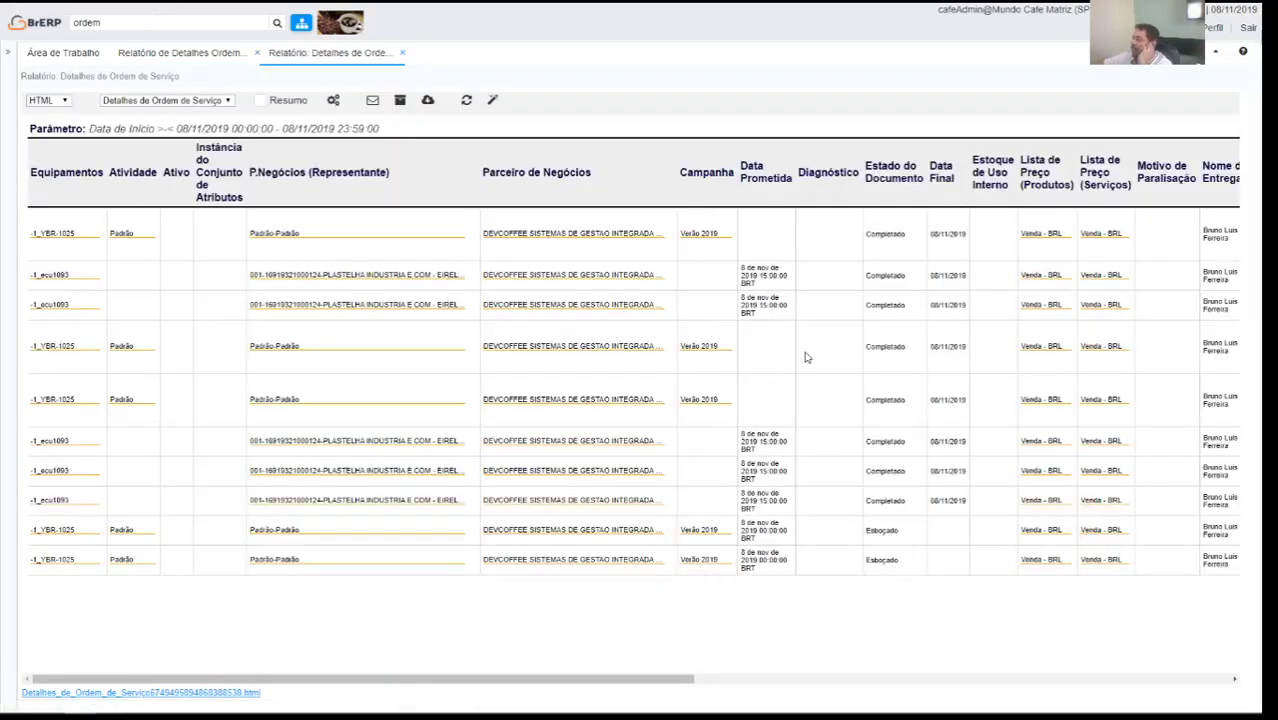
- Scroll through the Detalhes de Ordem de Serviço report and select the three rows of order 1000016
{"action": "left_click_drag", "start_coordinate": [440, 679], "coordinate": [1062, 690]}
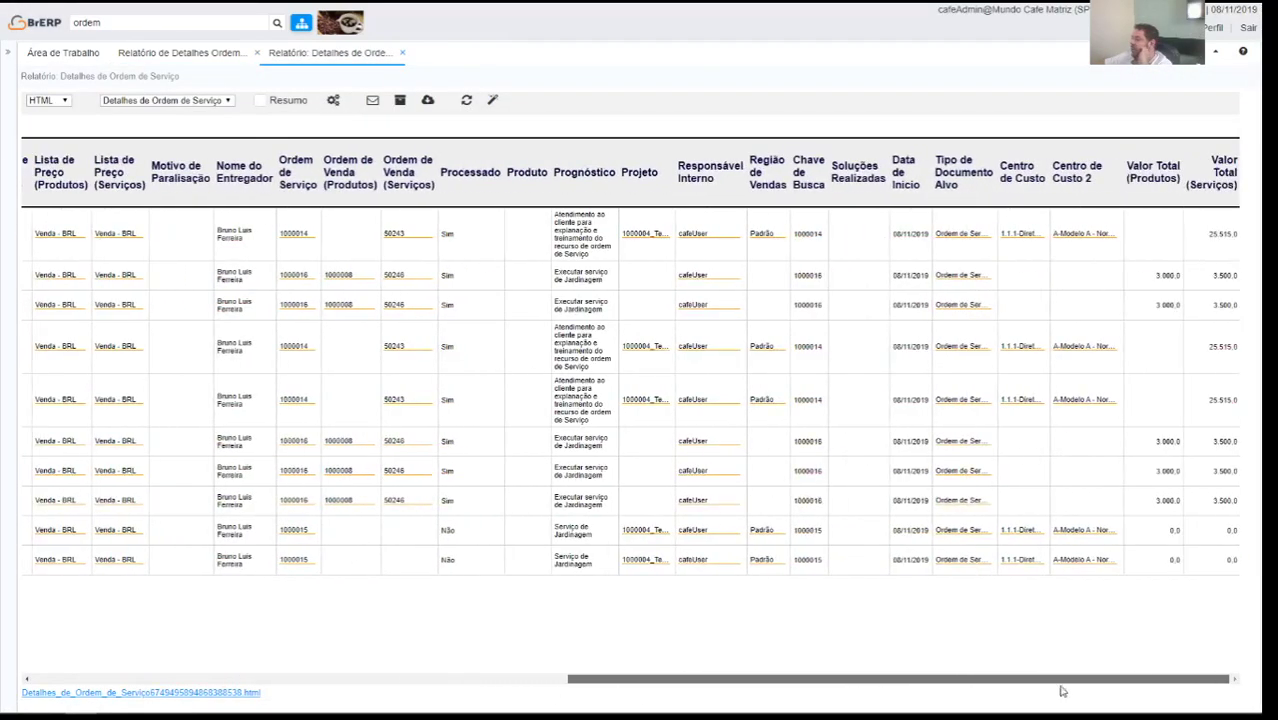
{"action": "left_click_drag", "start_coordinate": [1208, 689], "coordinate": [673, 689]}
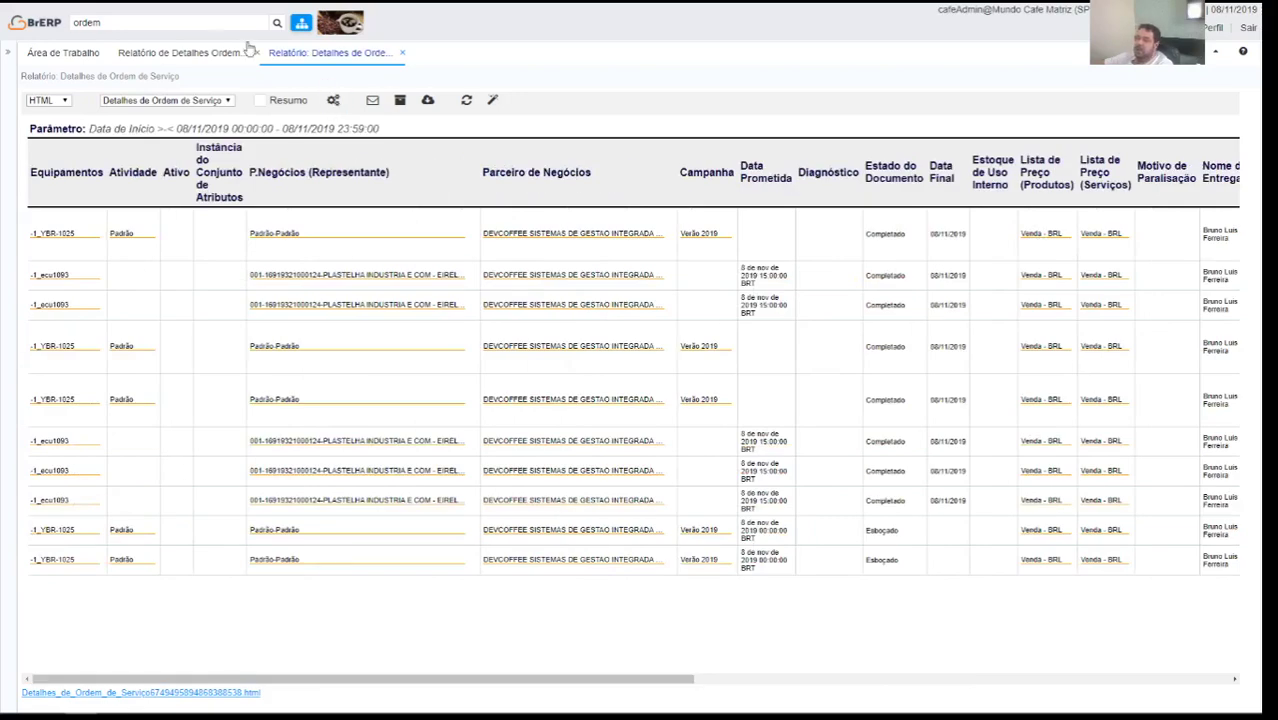
{"action": "left_click", "coordinate": [173, 26]}
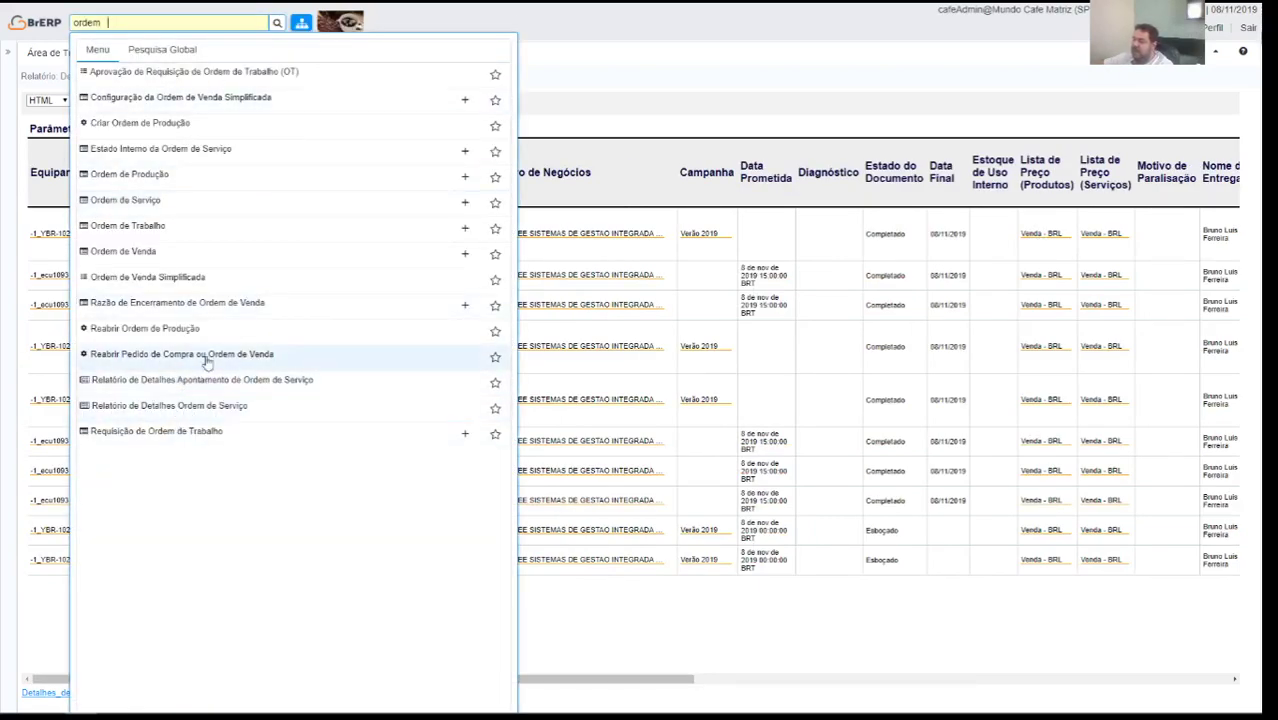
{"action": "left_click", "coordinate": [808, 104]}
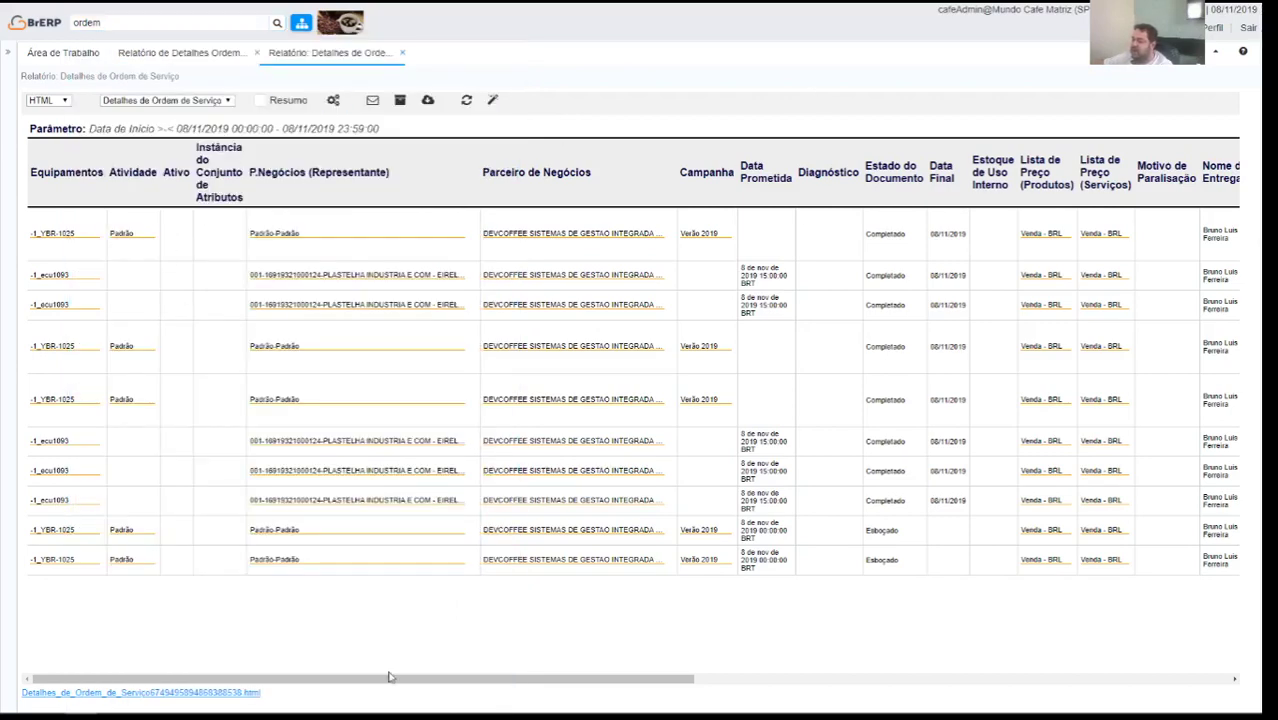
{"action": "left_click_drag", "start_coordinate": [389, 678], "coordinate": [938, 692]}
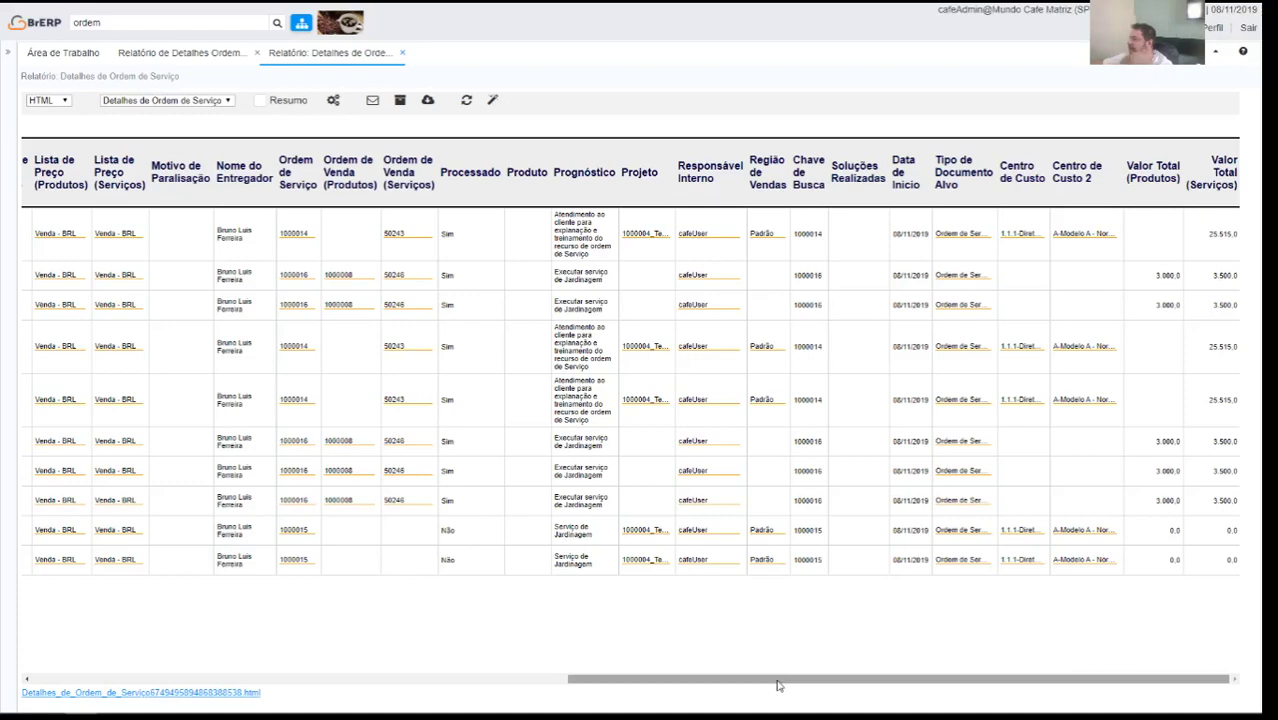
{"action": "left_click_drag", "start_coordinate": [650, 682], "coordinate": [412, 680]}
{"action": "scroll", "coordinate": [295, 652], "scroll_direction": "right", "scroll_amount": 10}
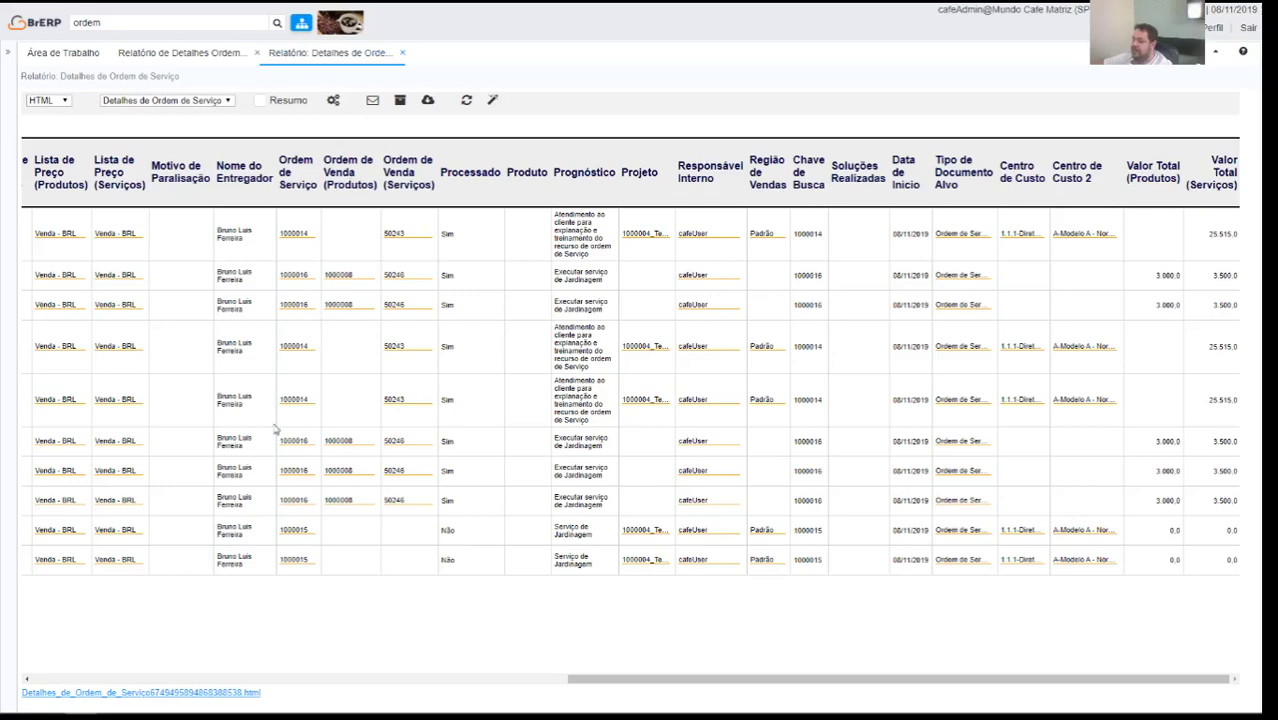
{"action": "left_click_drag", "start_coordinate": [276, 432], "coordinate": [1232, 517]}
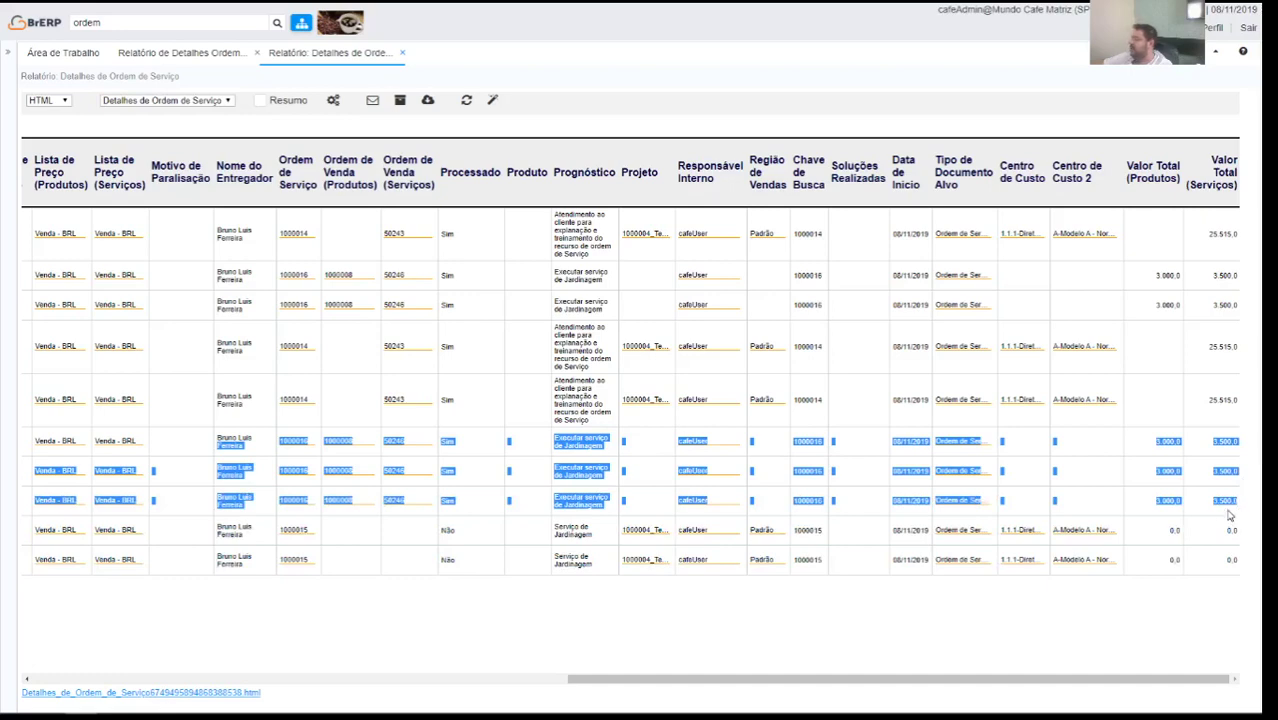
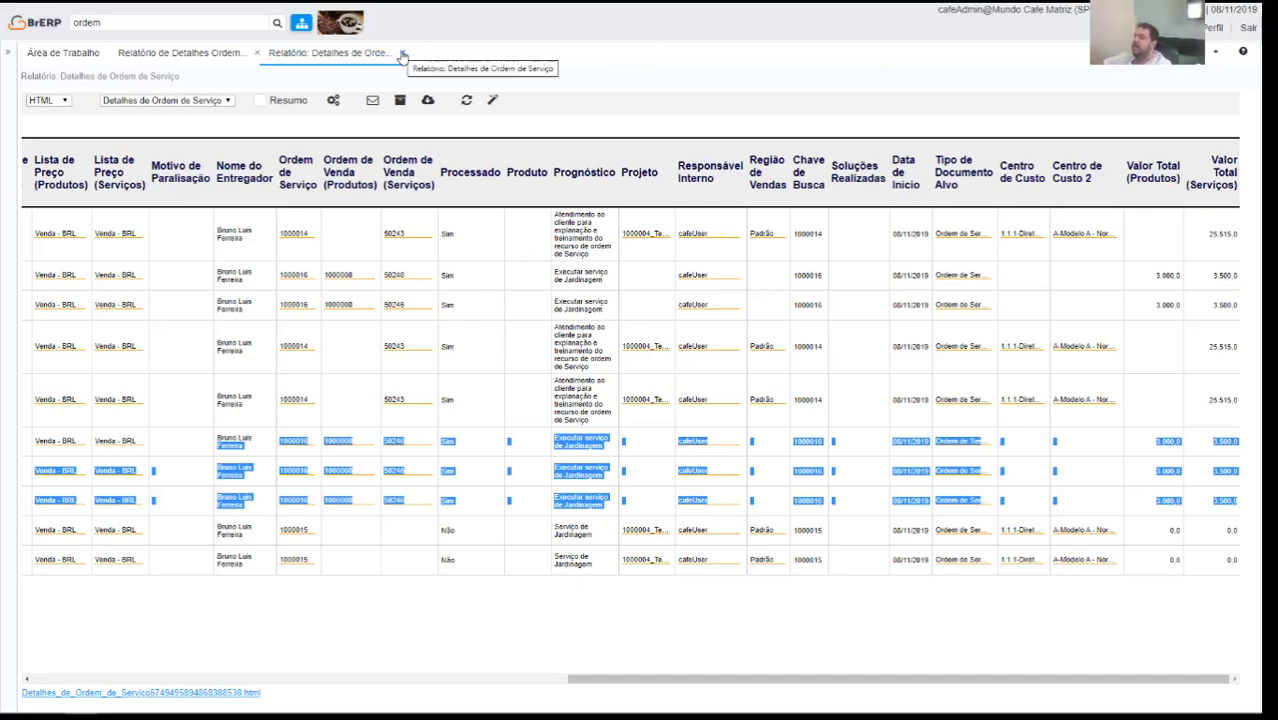
- Close the service order details report and its parameters, then open the Ordem de Serviço window
{"action": "left_click", "coordinate": [307, 62]}
{"action": "key", "text": "alt+x"}
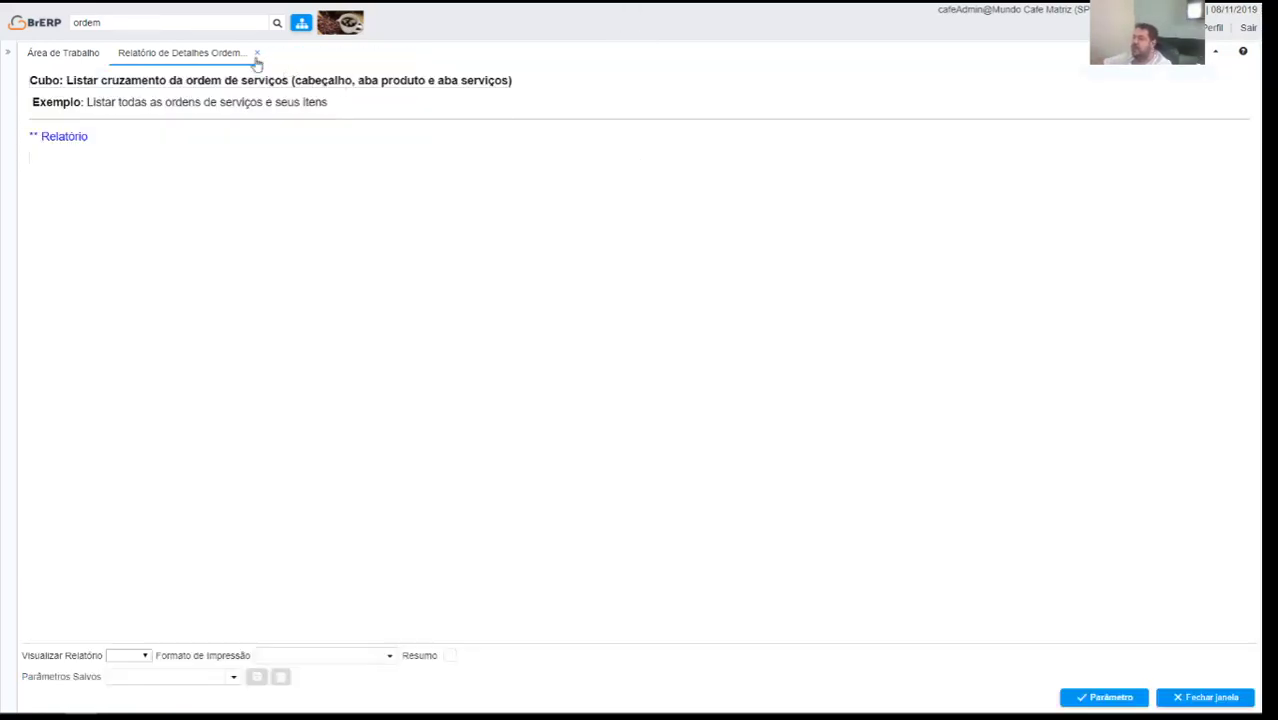
{"action": "left_click", "coordinate": [257, 55]}
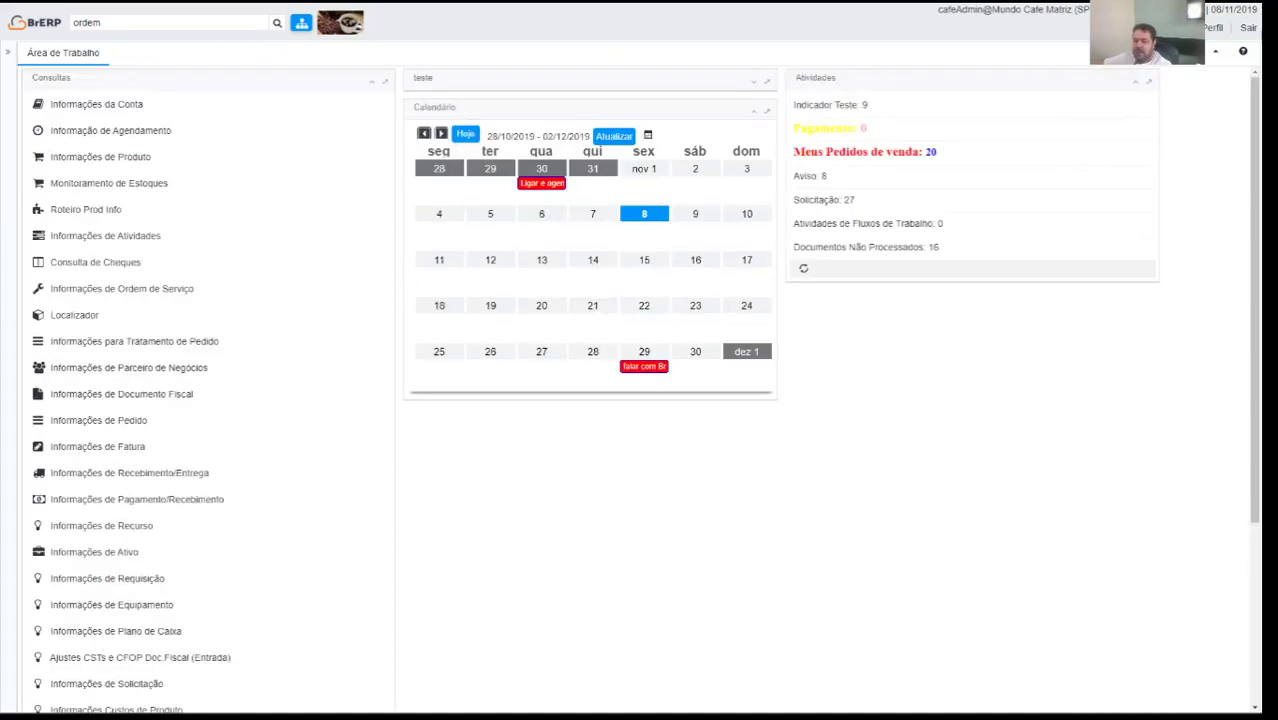
{"action": "left_click", "coordinate": [157, 22]}
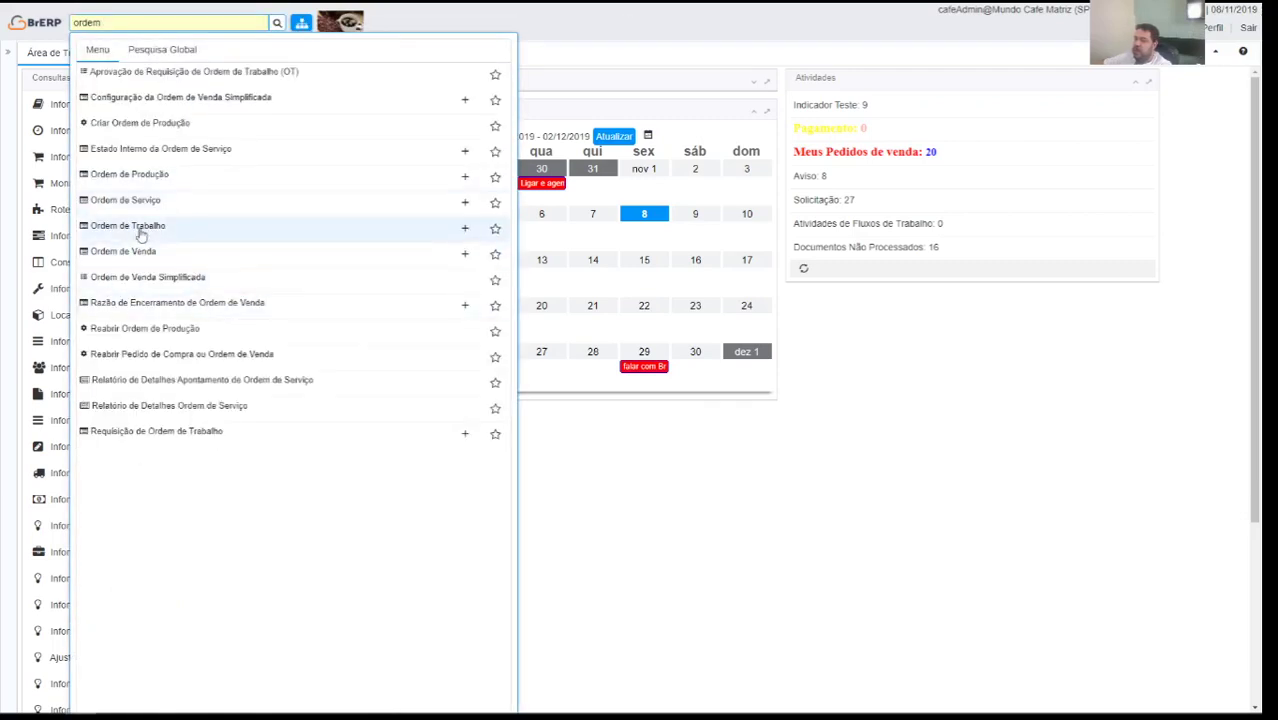
{"action": "left_click", "coordinate": [163, 208]}
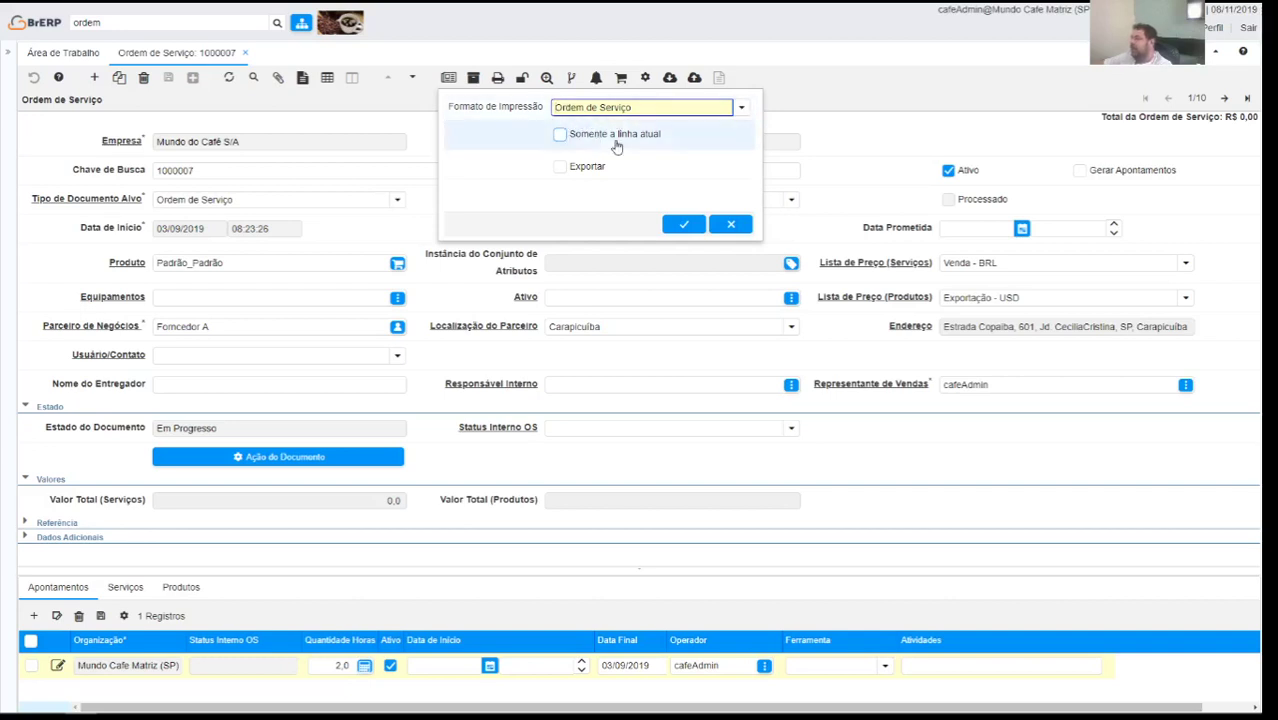
- Generate the Relatório por Data de Início print format and show it as a summary
{"action": "left_click", "coordinate": [741, 107]}
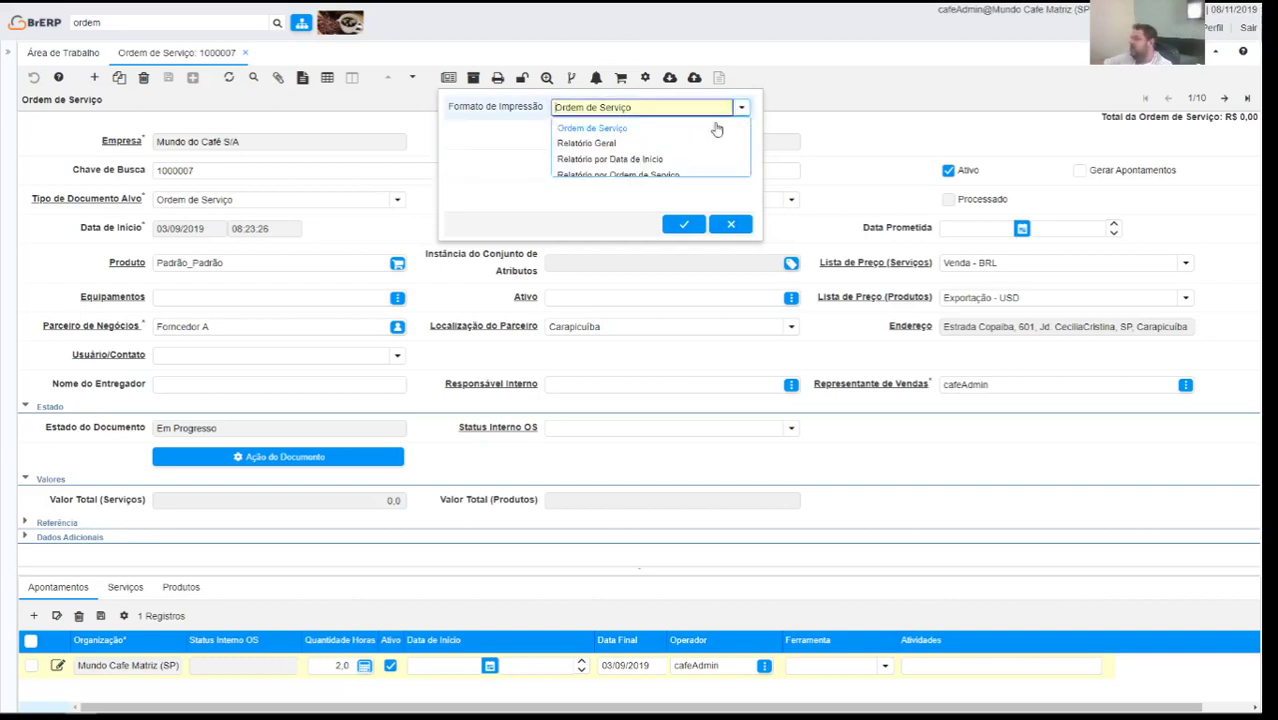
{"action": "left_click", "coordinate": [595, 161]}
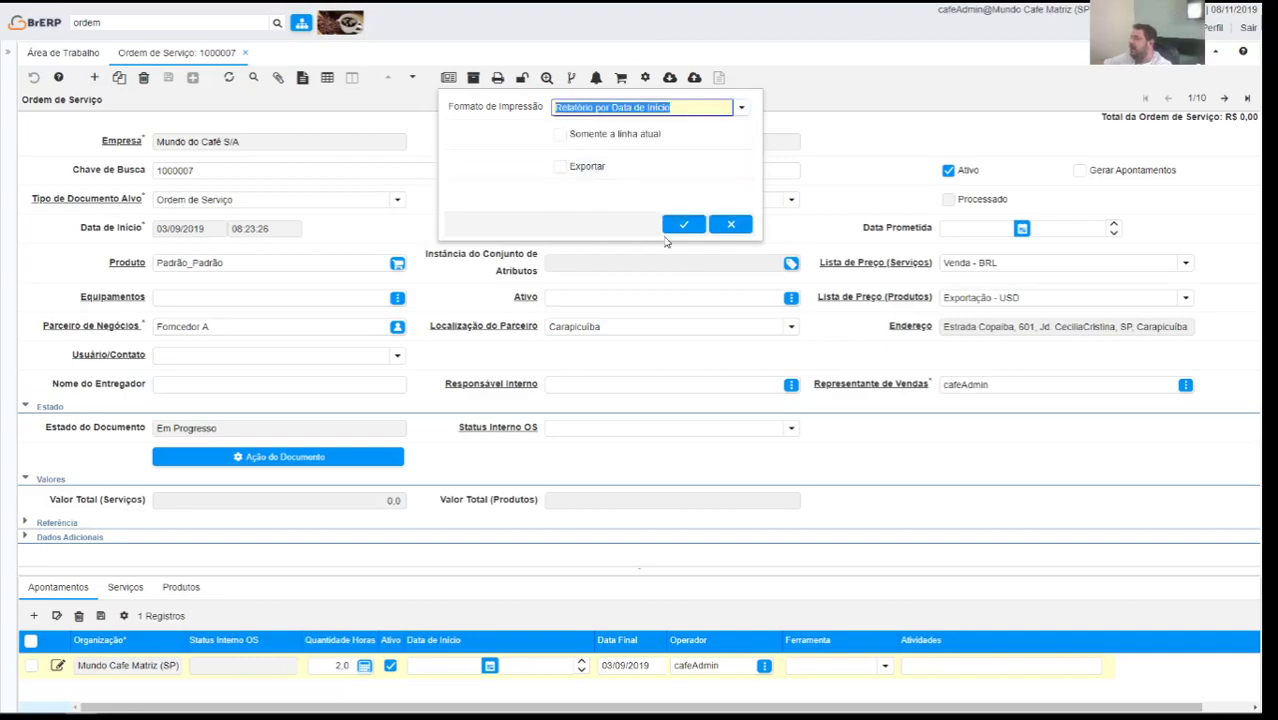
{"action": "left_click", "coordinate": [684, 224]}
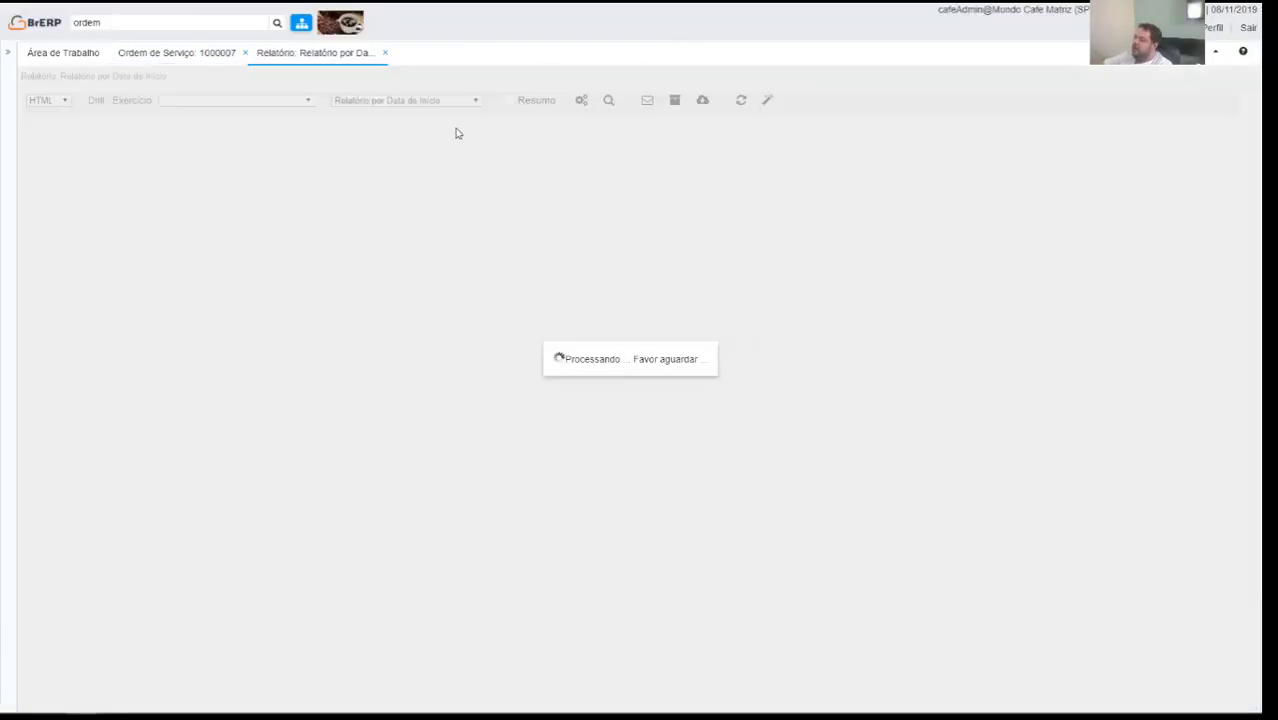
{"action": "scroll", "coordinate": [645, 243], "scroll_direction": "down", "scroll_amount": 5}
{"action": "scroll", "coordinate": [639, 306], "scroll_direction": "up", "scroll_amount": 5}
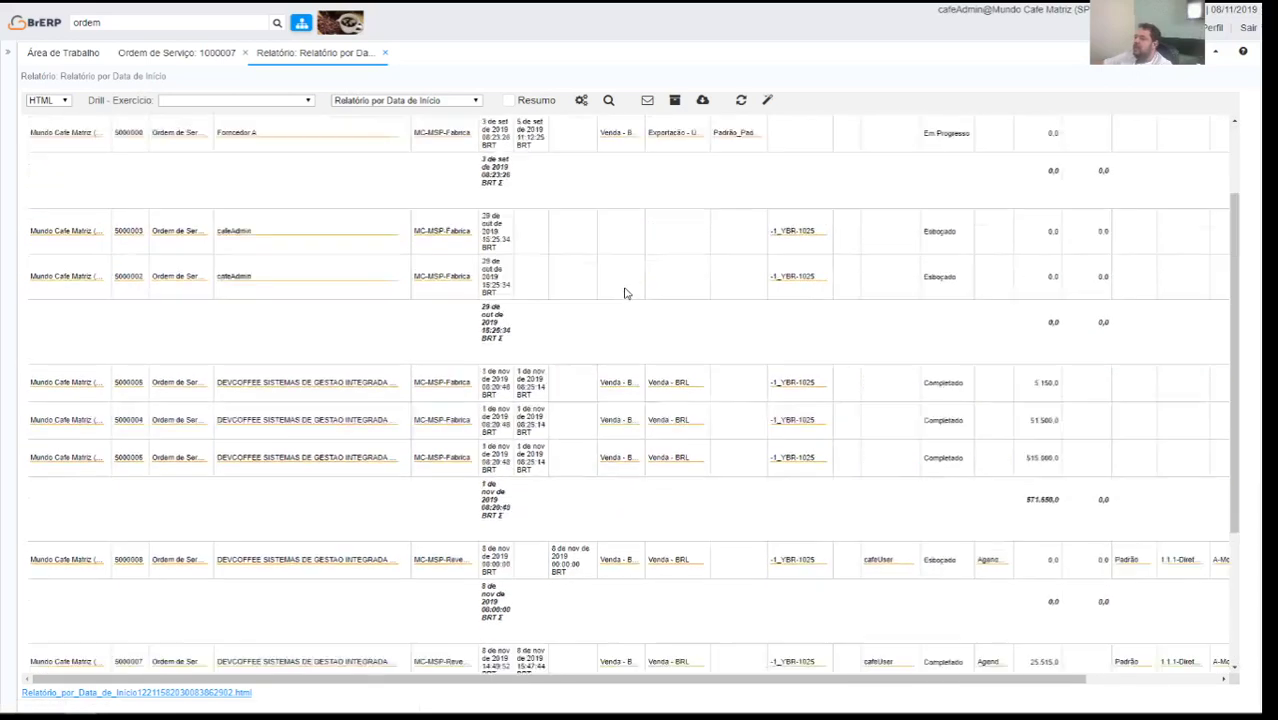
{"action": "left_click", "coordinate": [508, 101]}
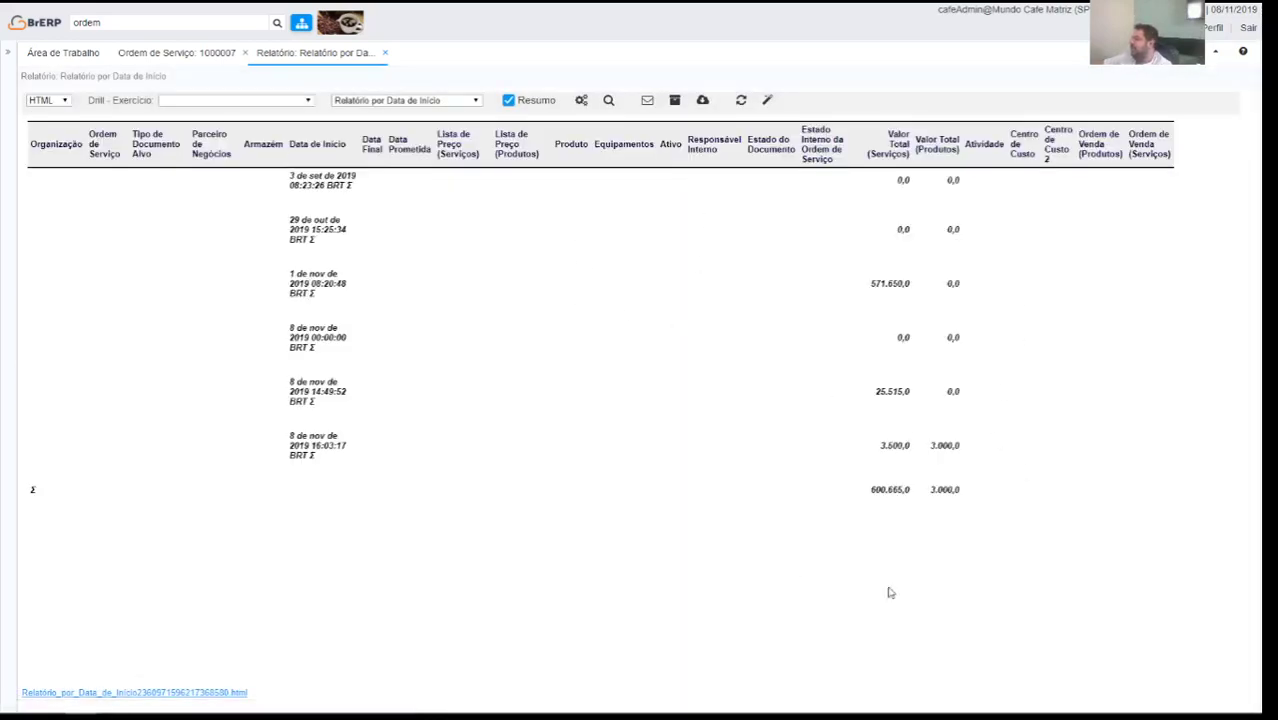
- Try the Ordem de Serviço, Parceiro de Negócios and Relatório Geral report layouts
{"action": "left_click", "coordinate": [372, 101]}
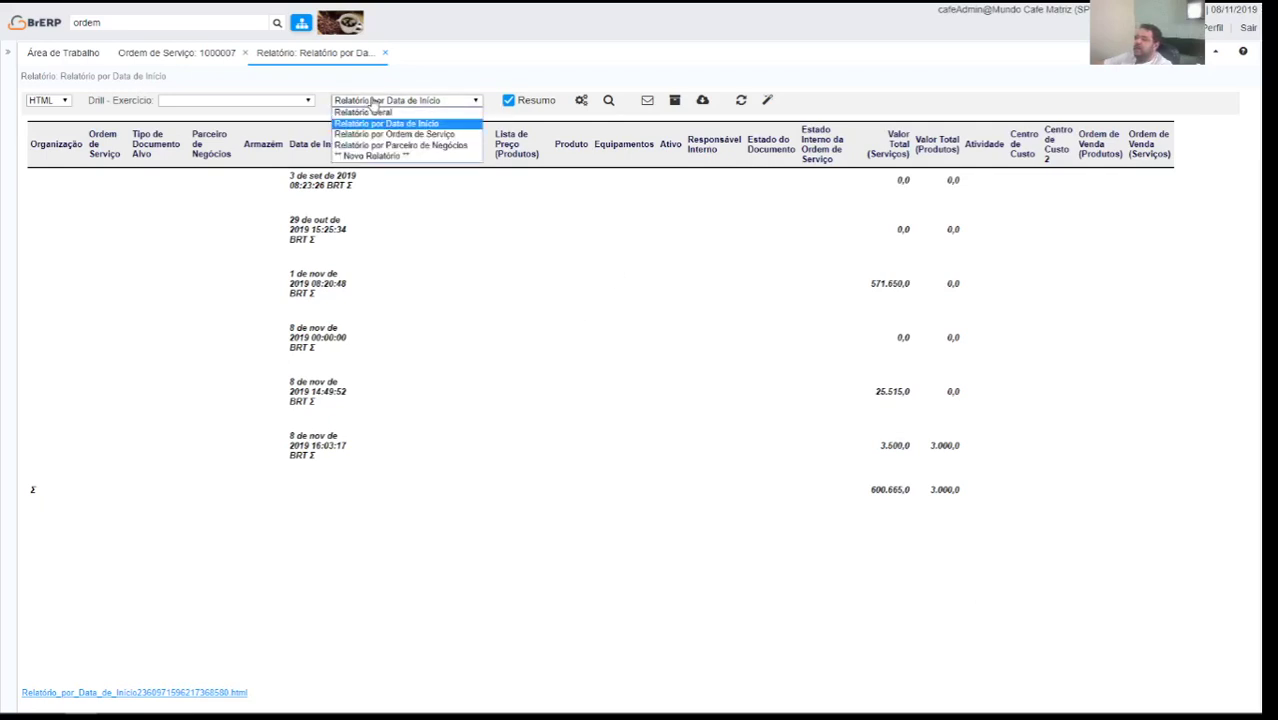
{"action": "left_click", "coordinate": [362, 99]}
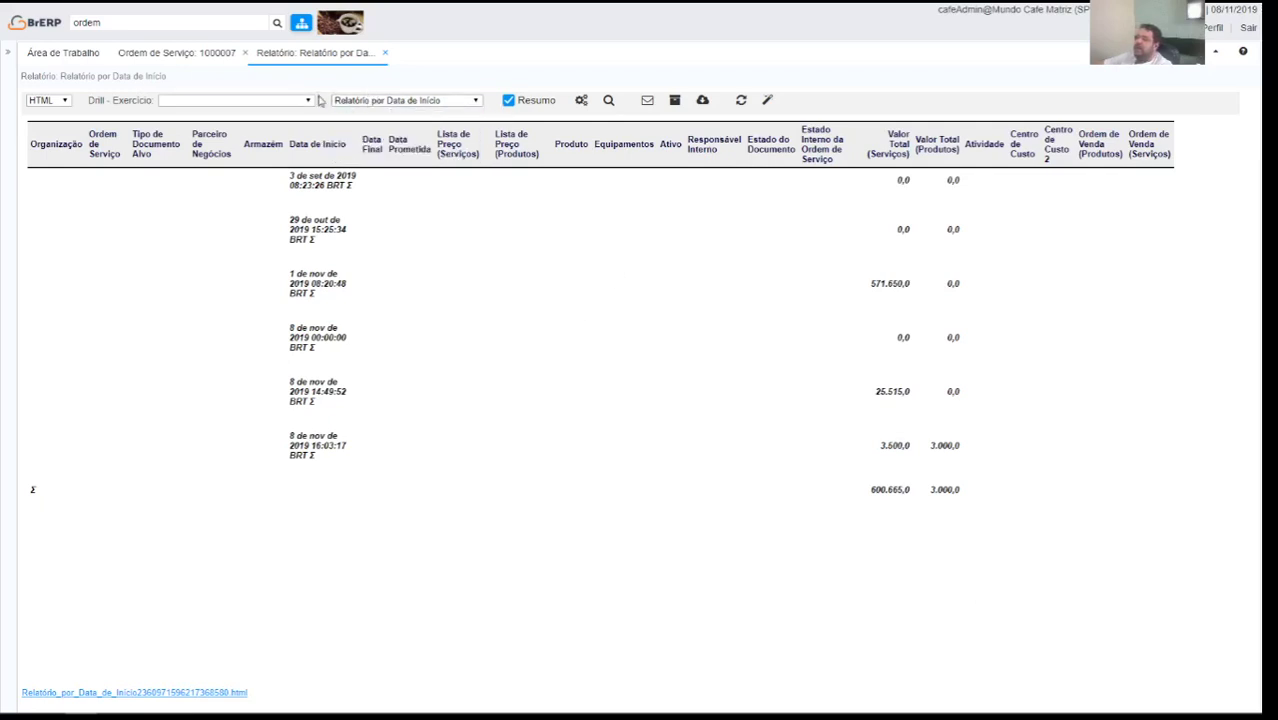
{"action": "left_click", "coordinate": [413, 101]}
{"action": "left_click", "coordinate": [398, 135]}
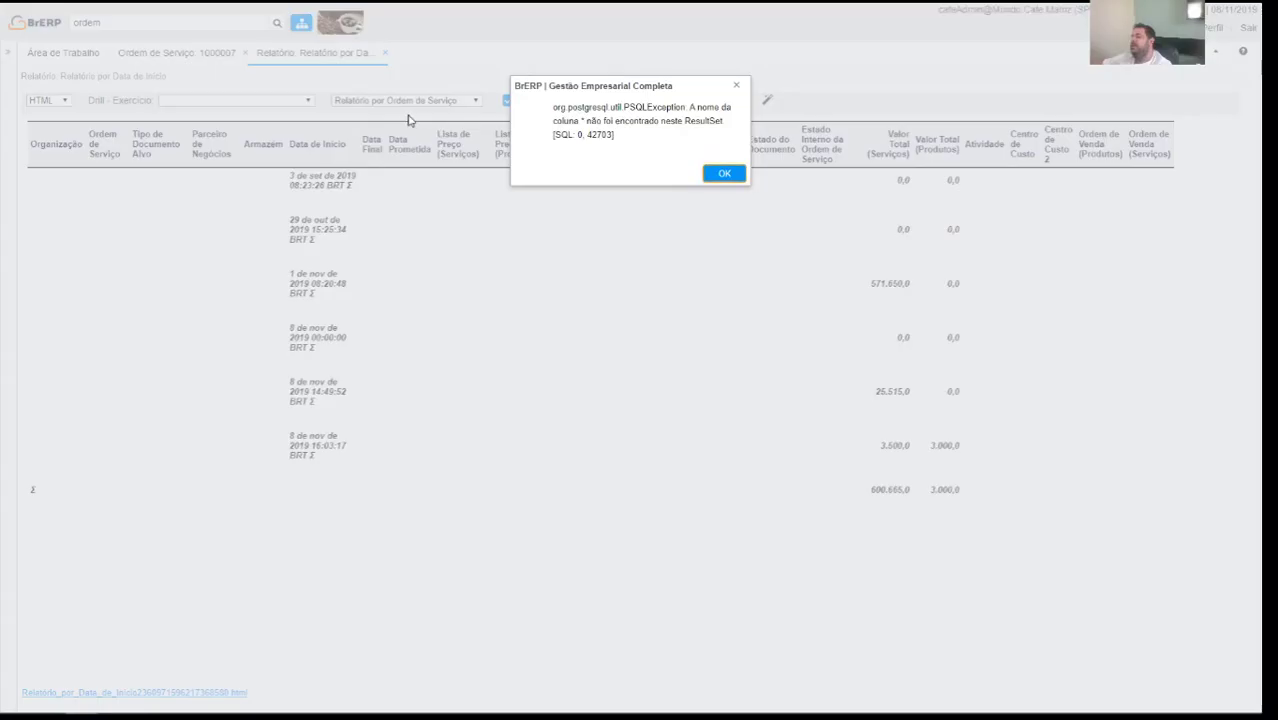
{"action": "left_click", "coordinate": [724, 173]}
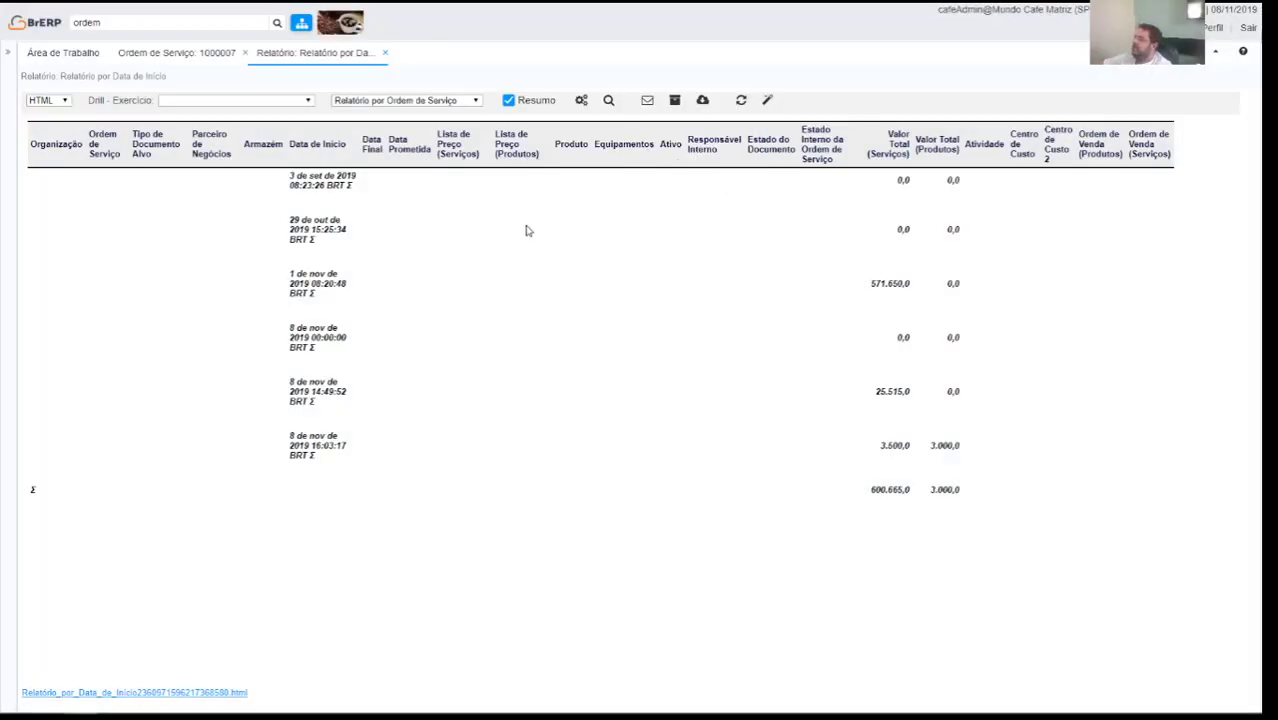
{"action": "left_click", "coordinate": [440, 101]}
{"action": "left_click", "coordinate": [415, 145]}
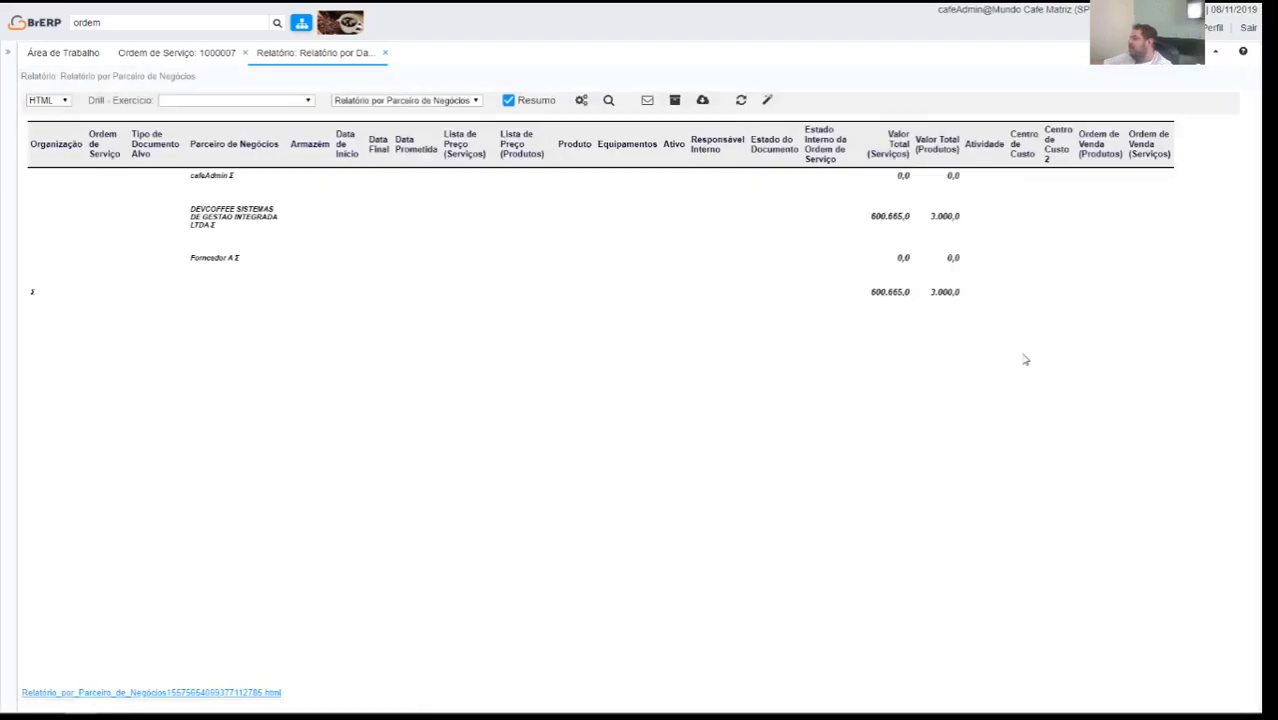
{"action": "left_click", "coordinate": [397, 102]}
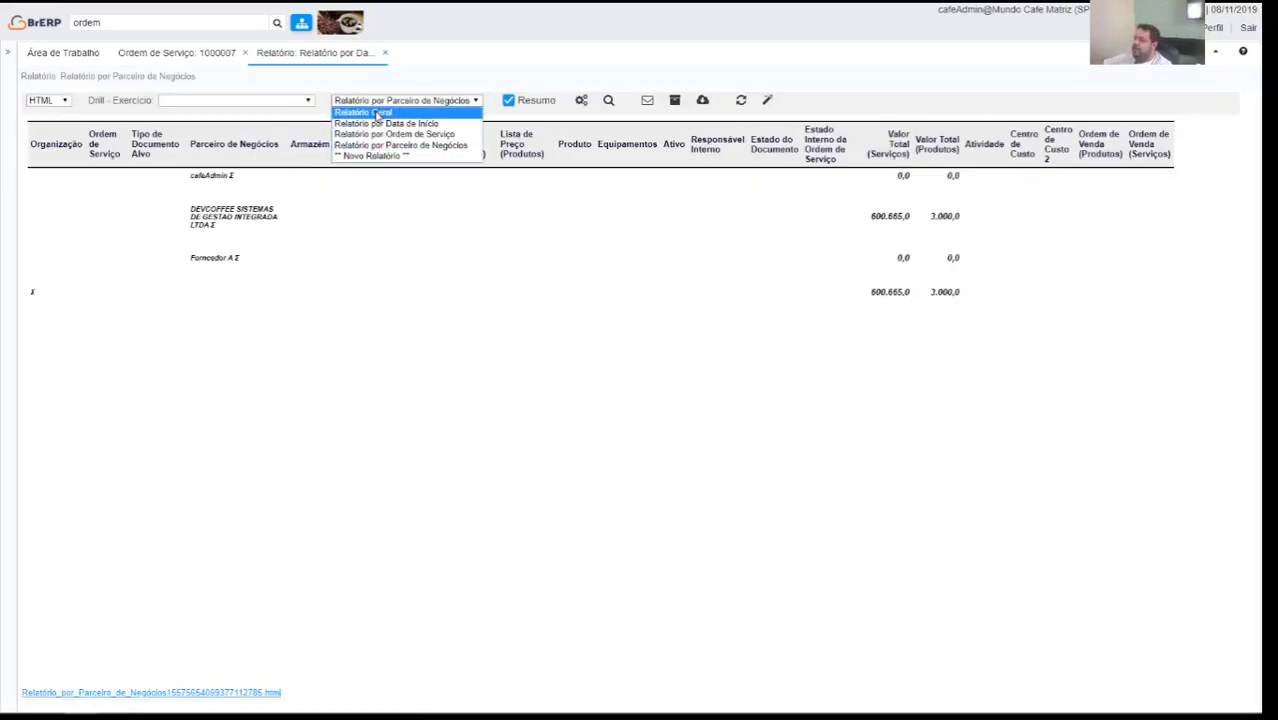
{"action": "left_click", "coordinate": [385, 112]}
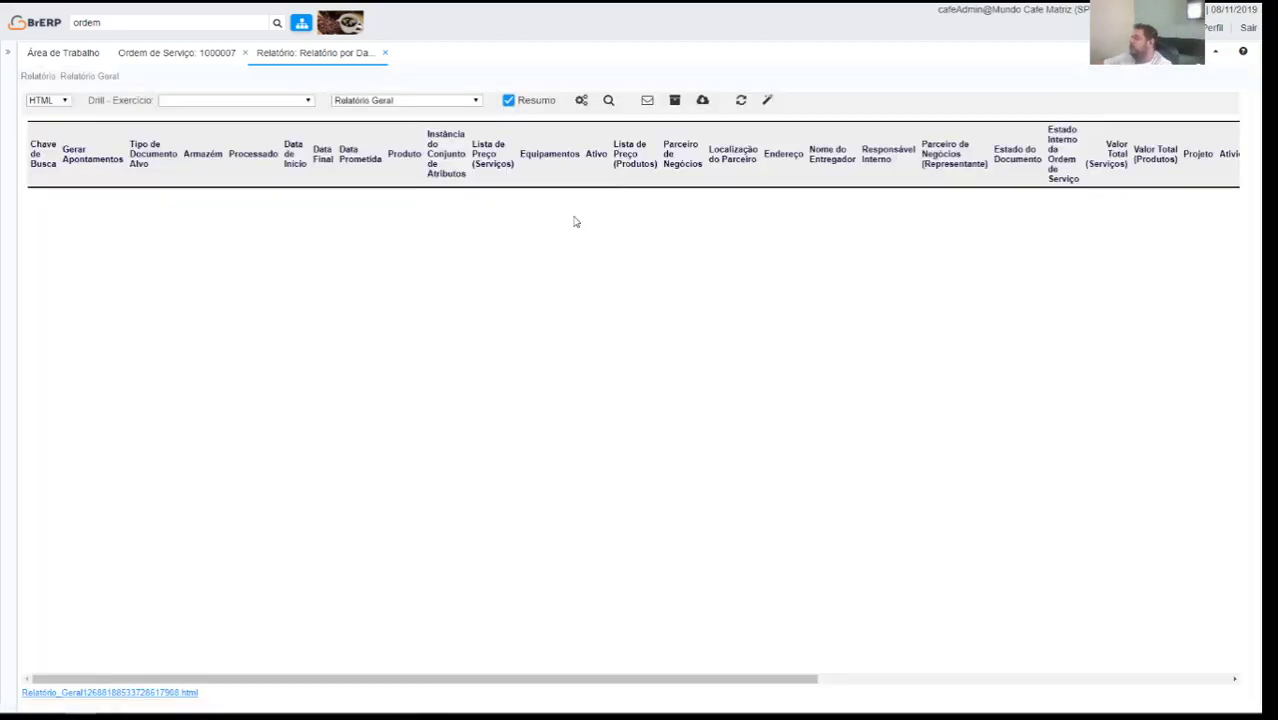
- Uncheck Resumo to list orders 1000007–1000016 individually, then close the report
{"action": "left_click", "coordinate": [509, 100]}
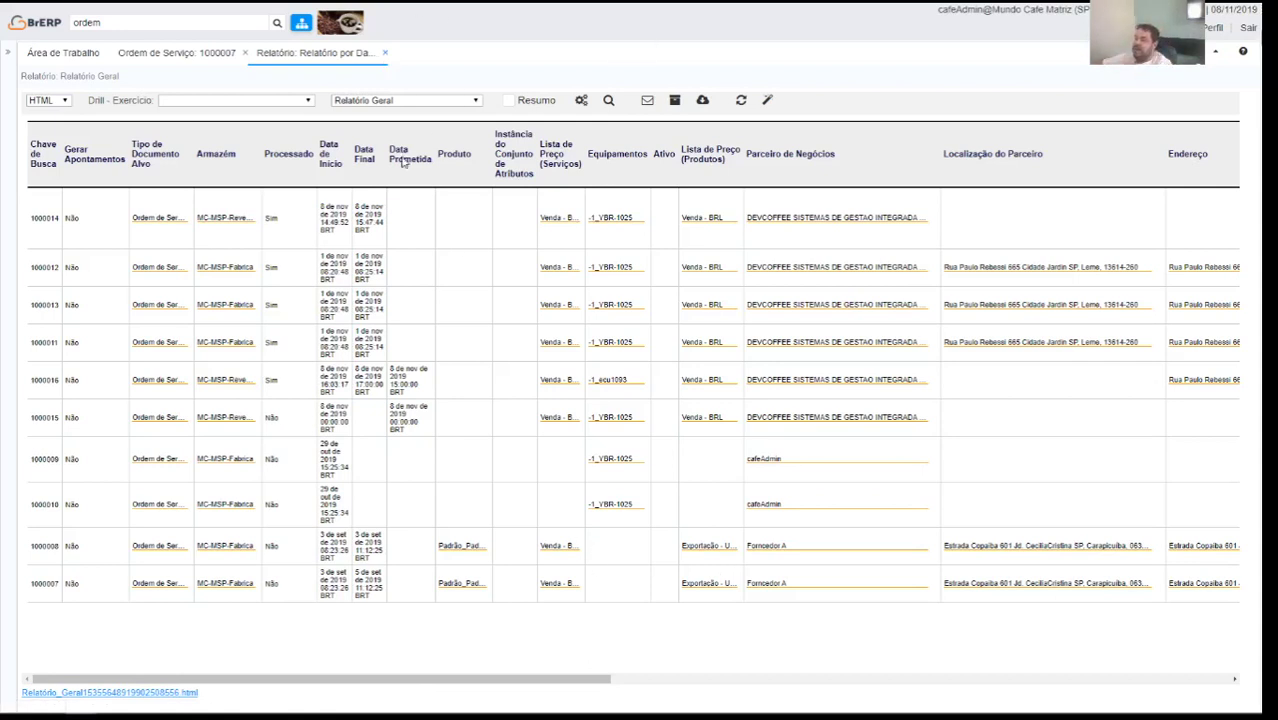
{"action": "key", "text": "alt+x"}
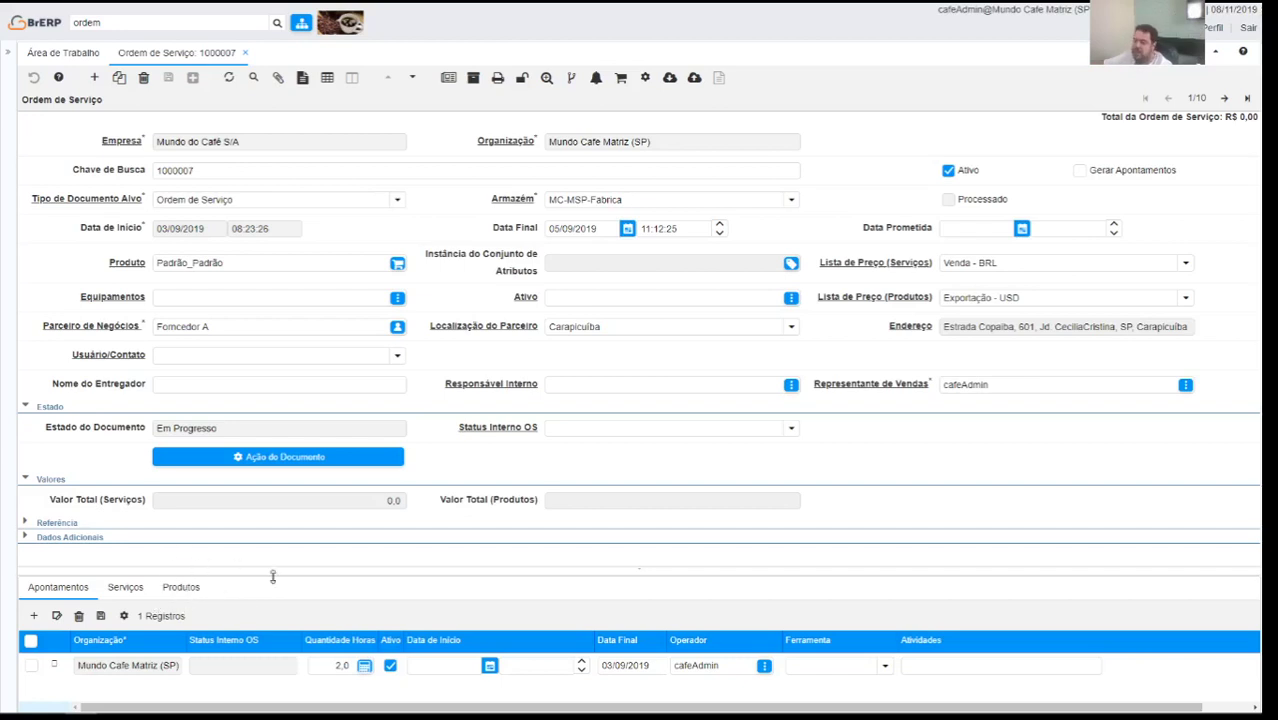
- Enable Gerar Apontamentos on order 1000007, save it, and review its 2.0-hour time entry
{"action": "left_click", "coordinate": [99, 594]}
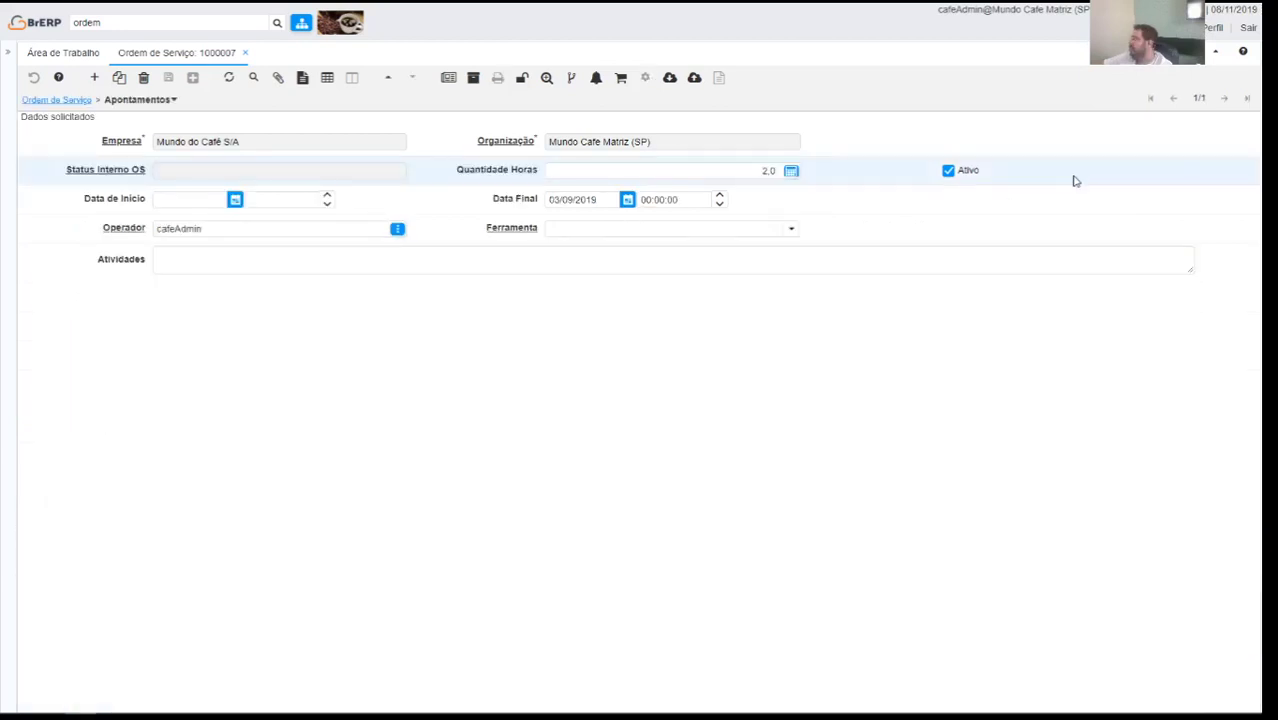
{"action": "left_click", "coordinate": [56, 100]}
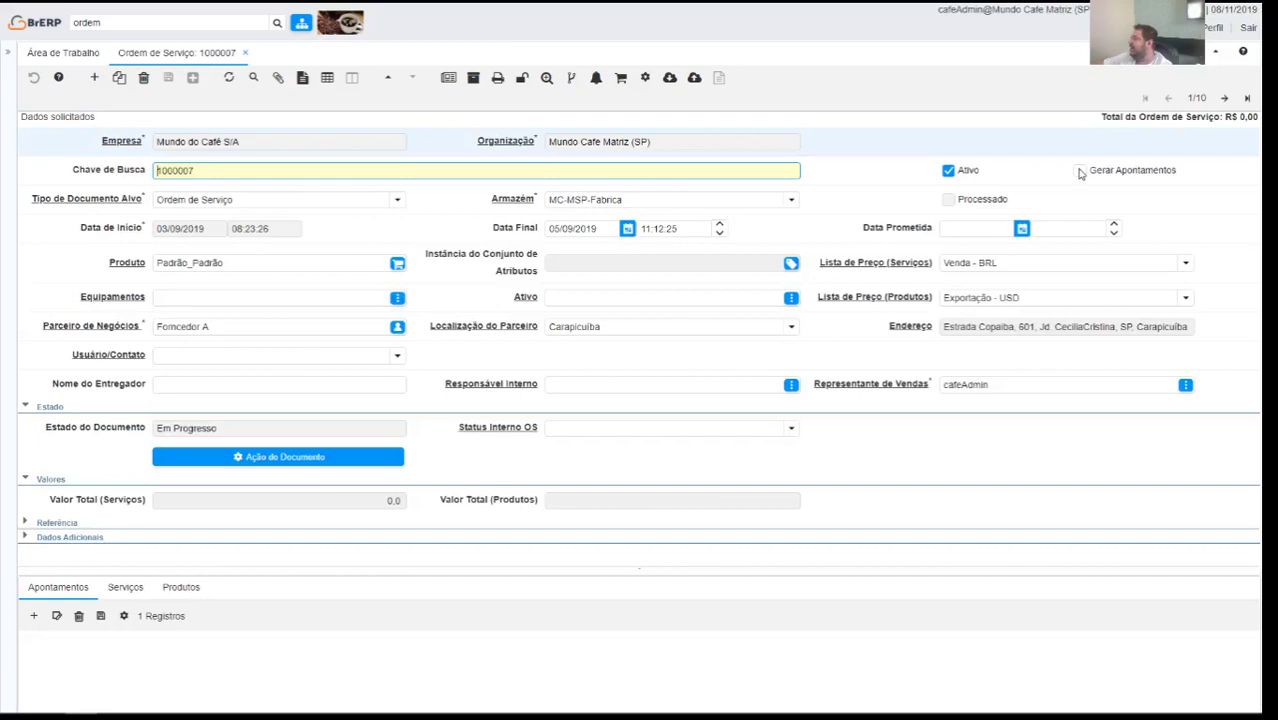
{"action": "left_click", "coordinate": [1080, 171]}
{"action": "left_click", "coordinate": [278, 456]}
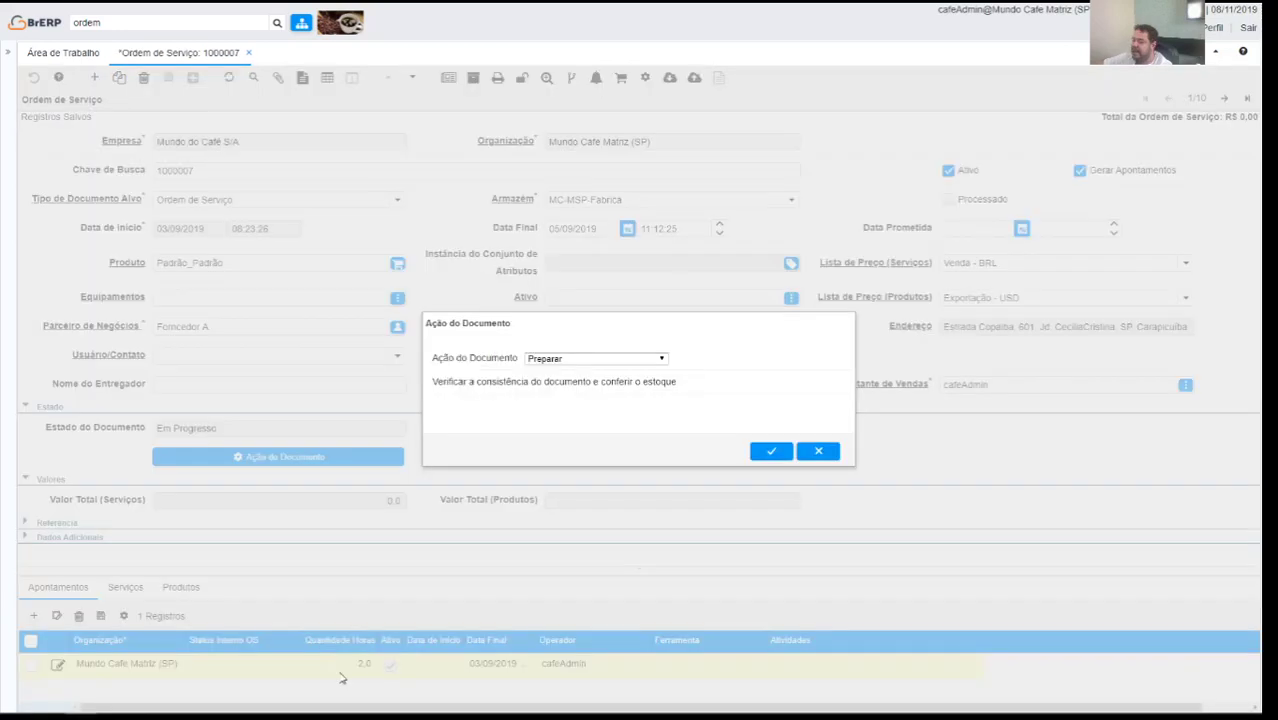
{"action": "key", "text": "Escape"}
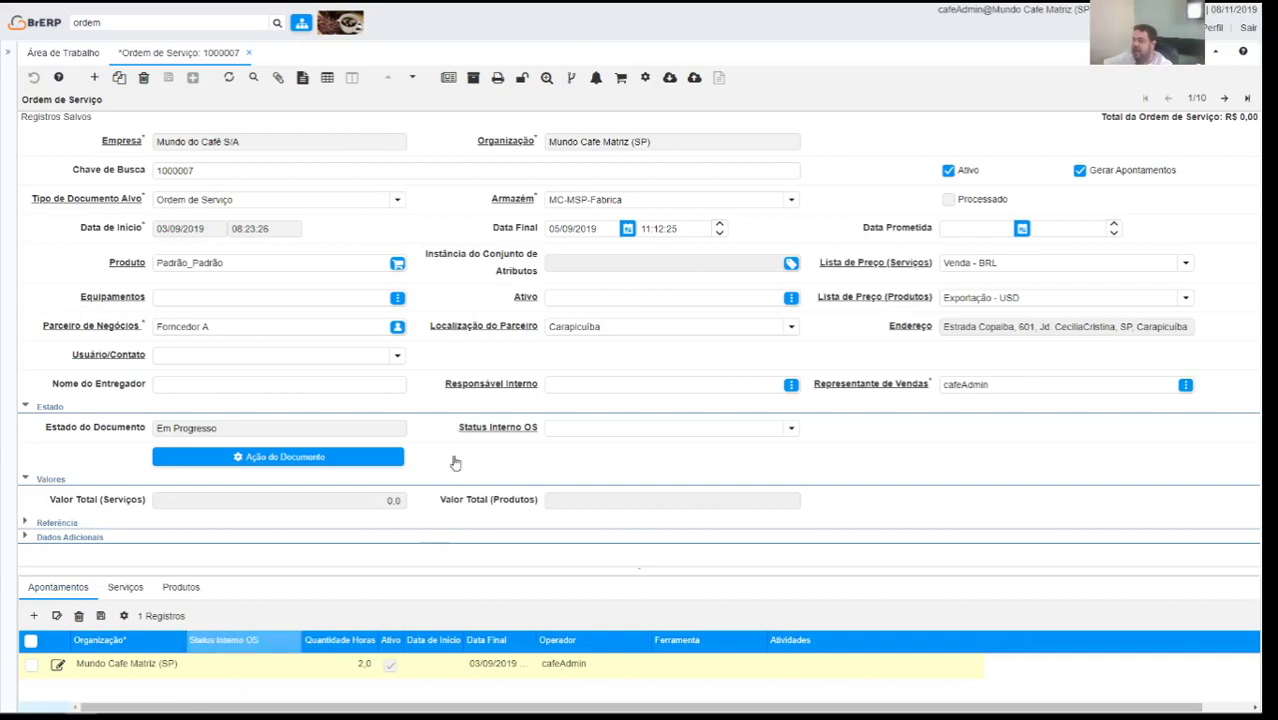
{"action": "key", "text": "alt+Down"}
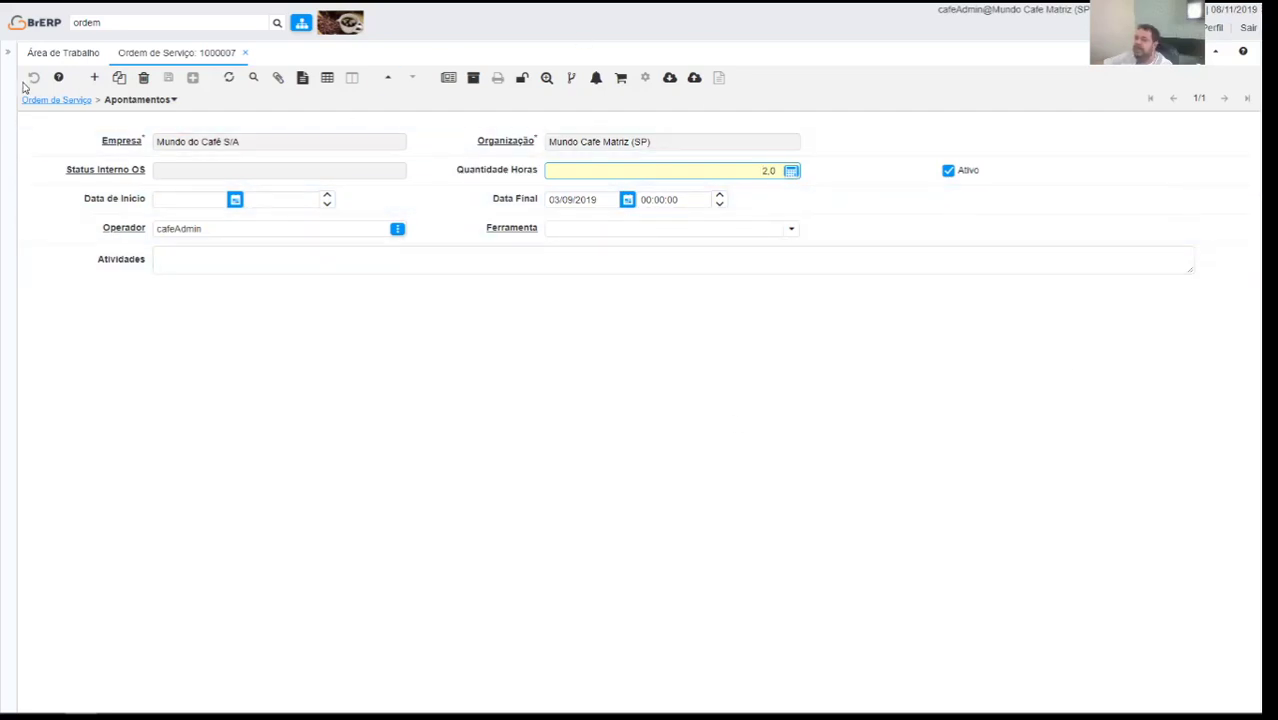
{"action": "left_click", "coordinate": [46, 102]}
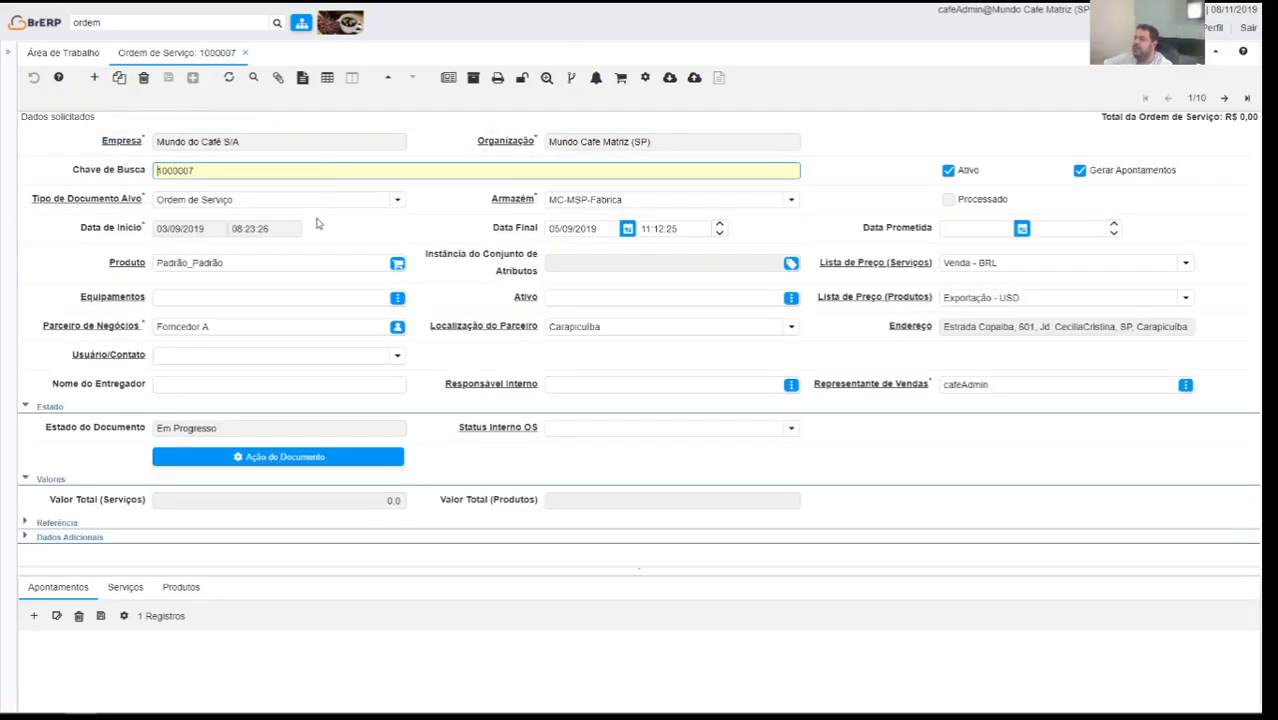